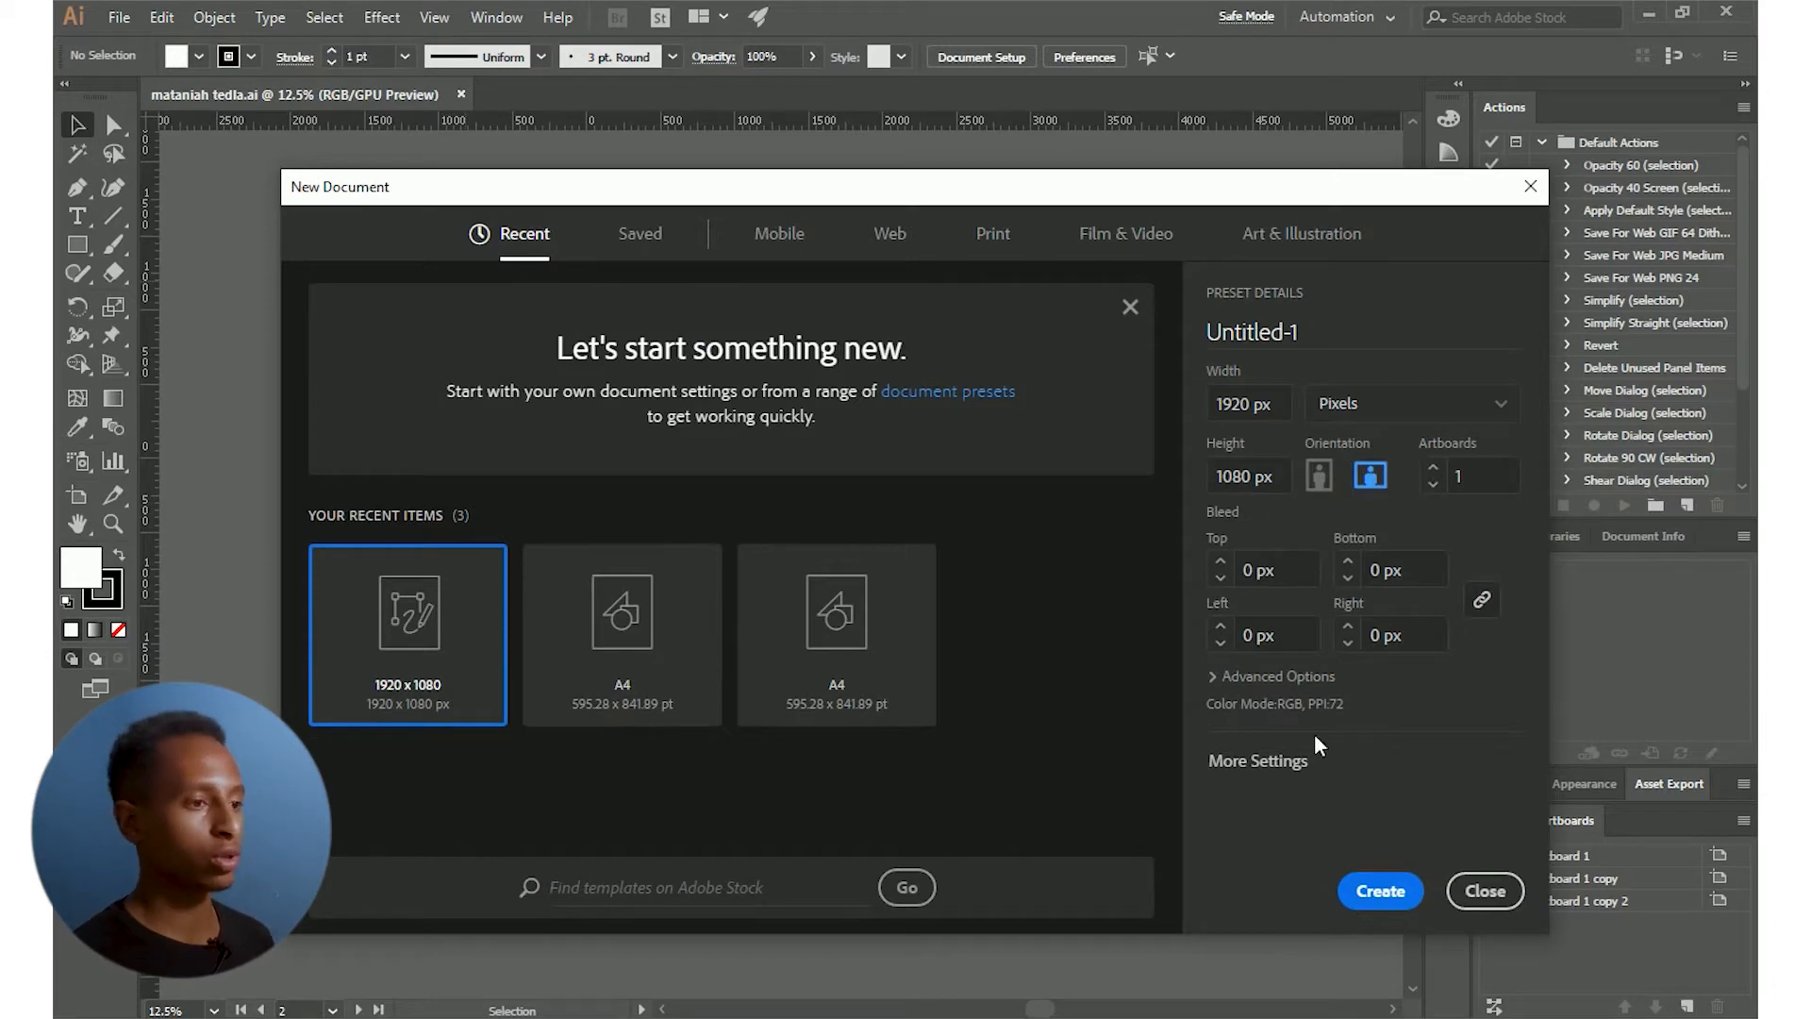
Create a new landscape document of 1920 x 1080 px with one artboard
click(1379, 890)
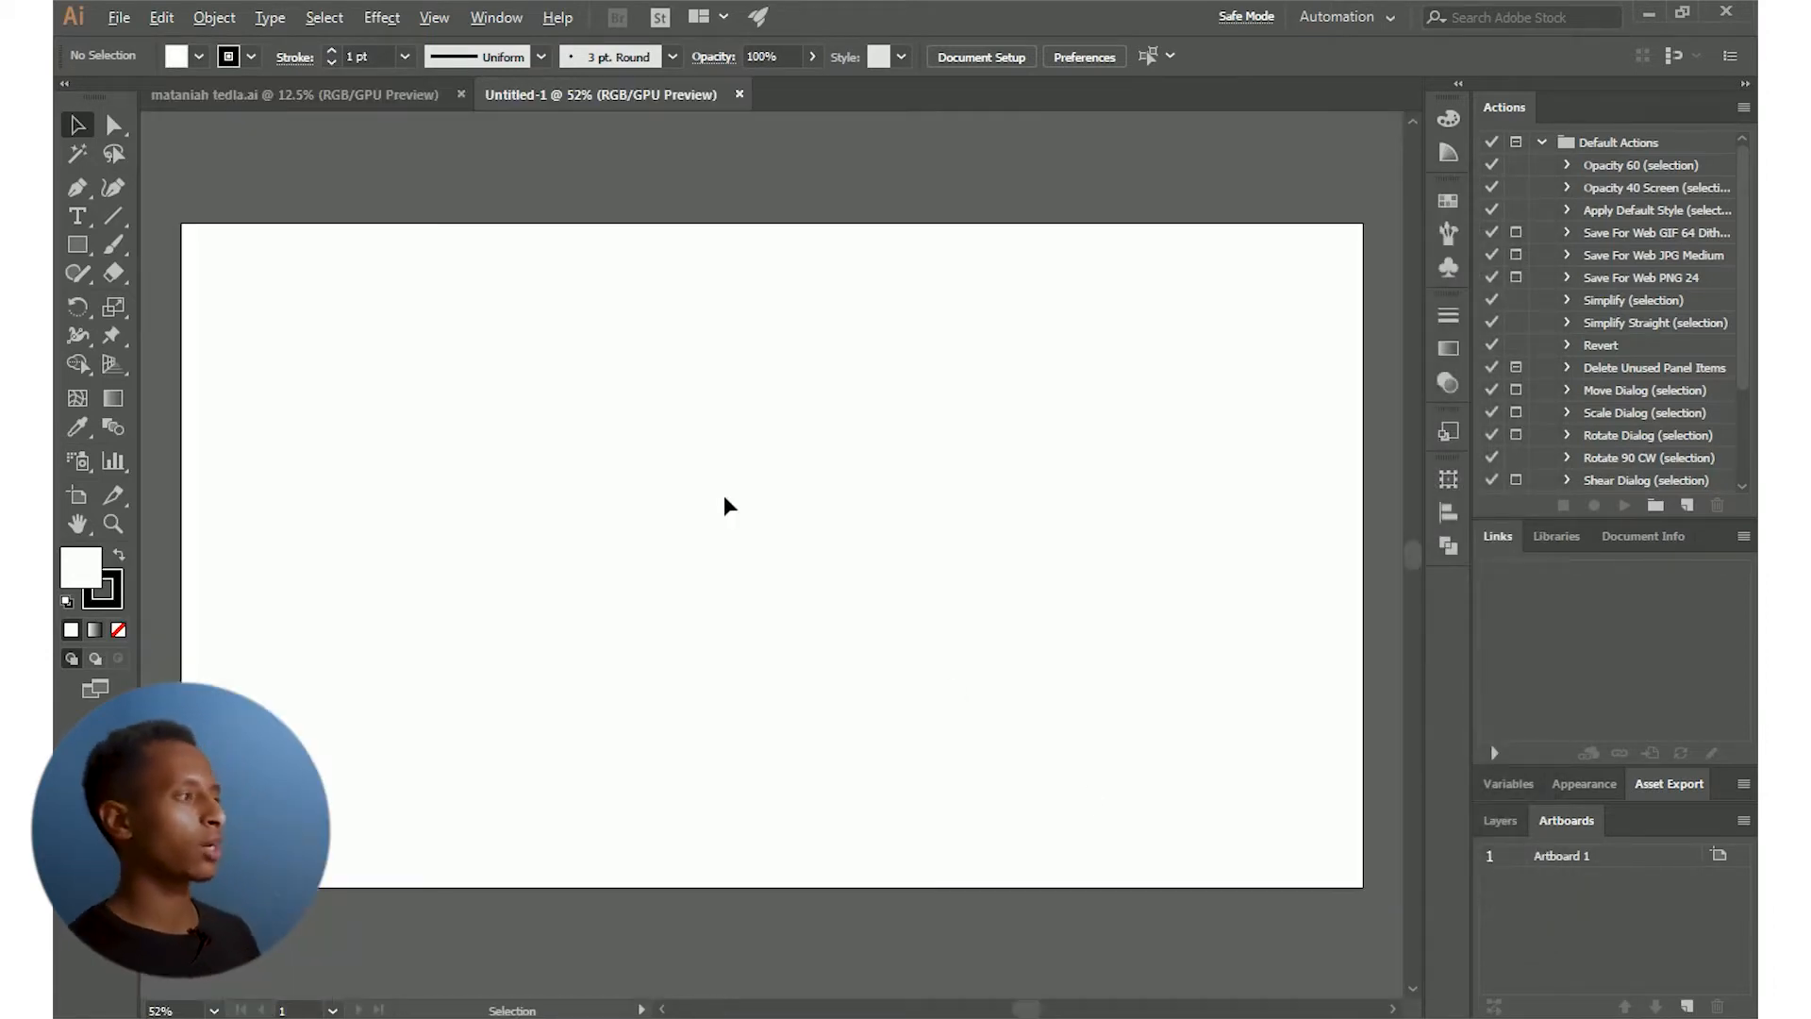
key(ctrl+minus)
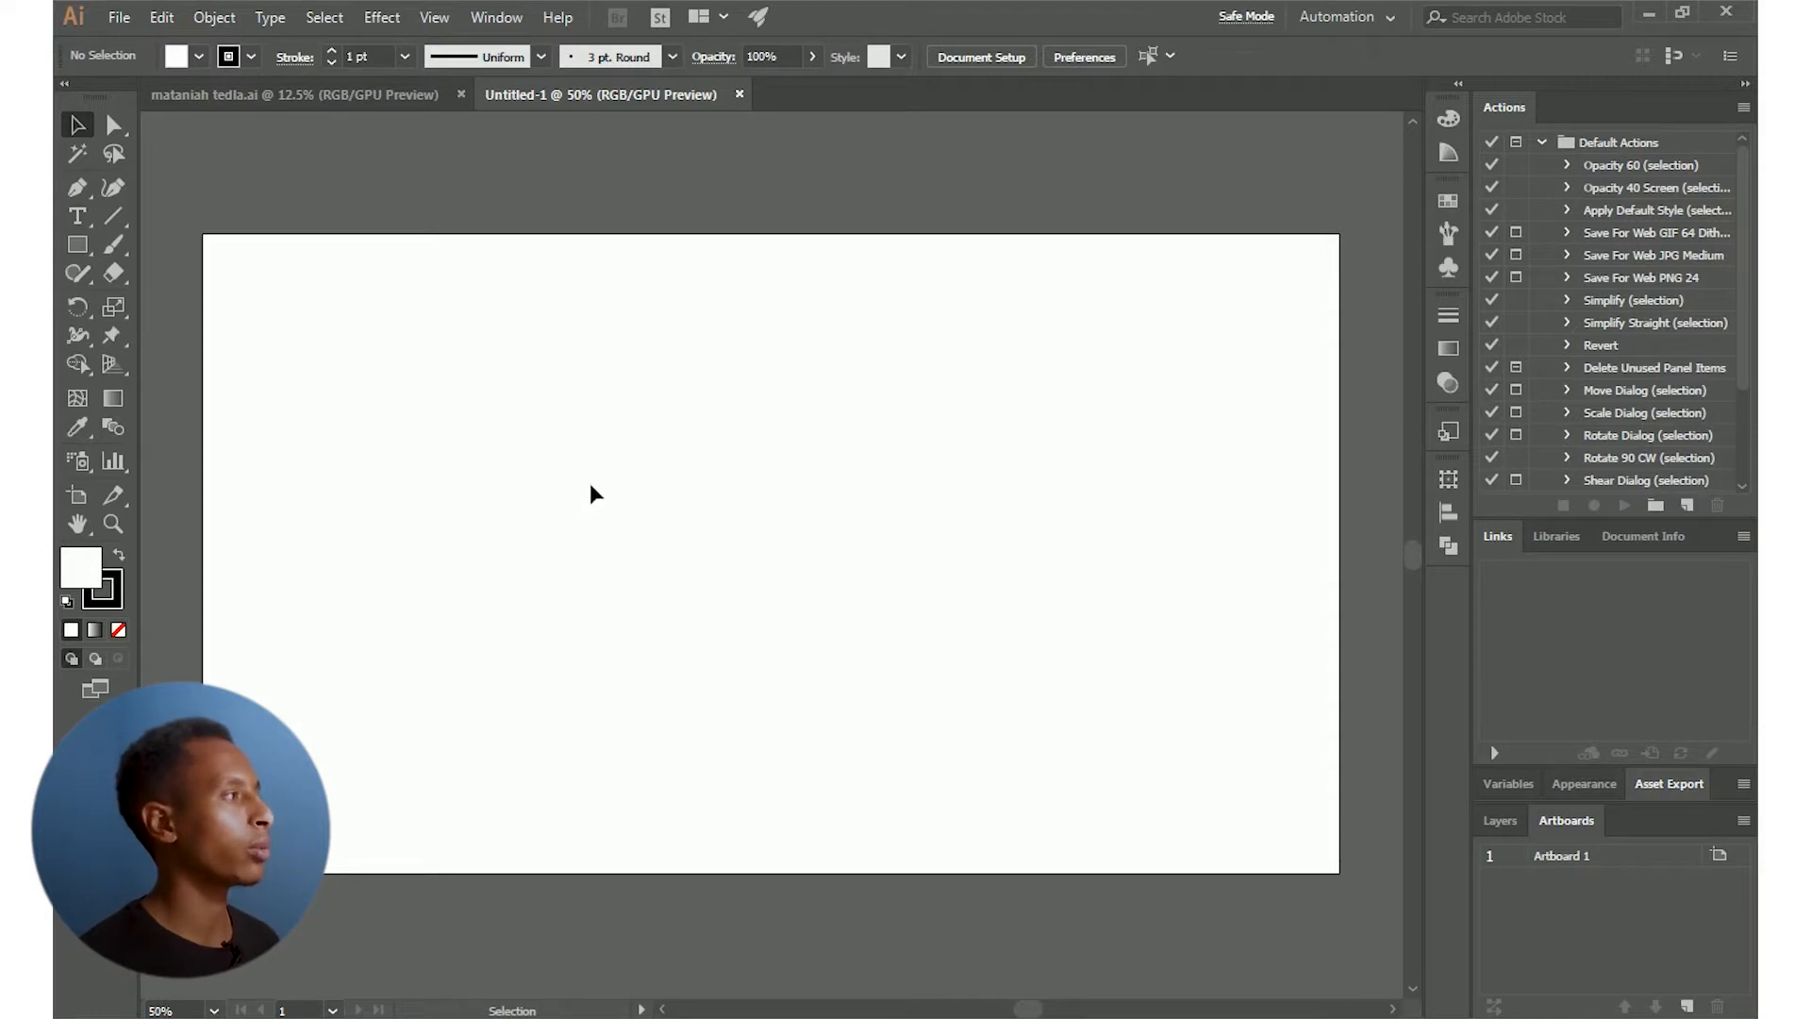
Draw a closed straight-sided rectangle about 420 px wide and 210 px high with the Pen tool in the artboard's upper-left area
click(77, 189)
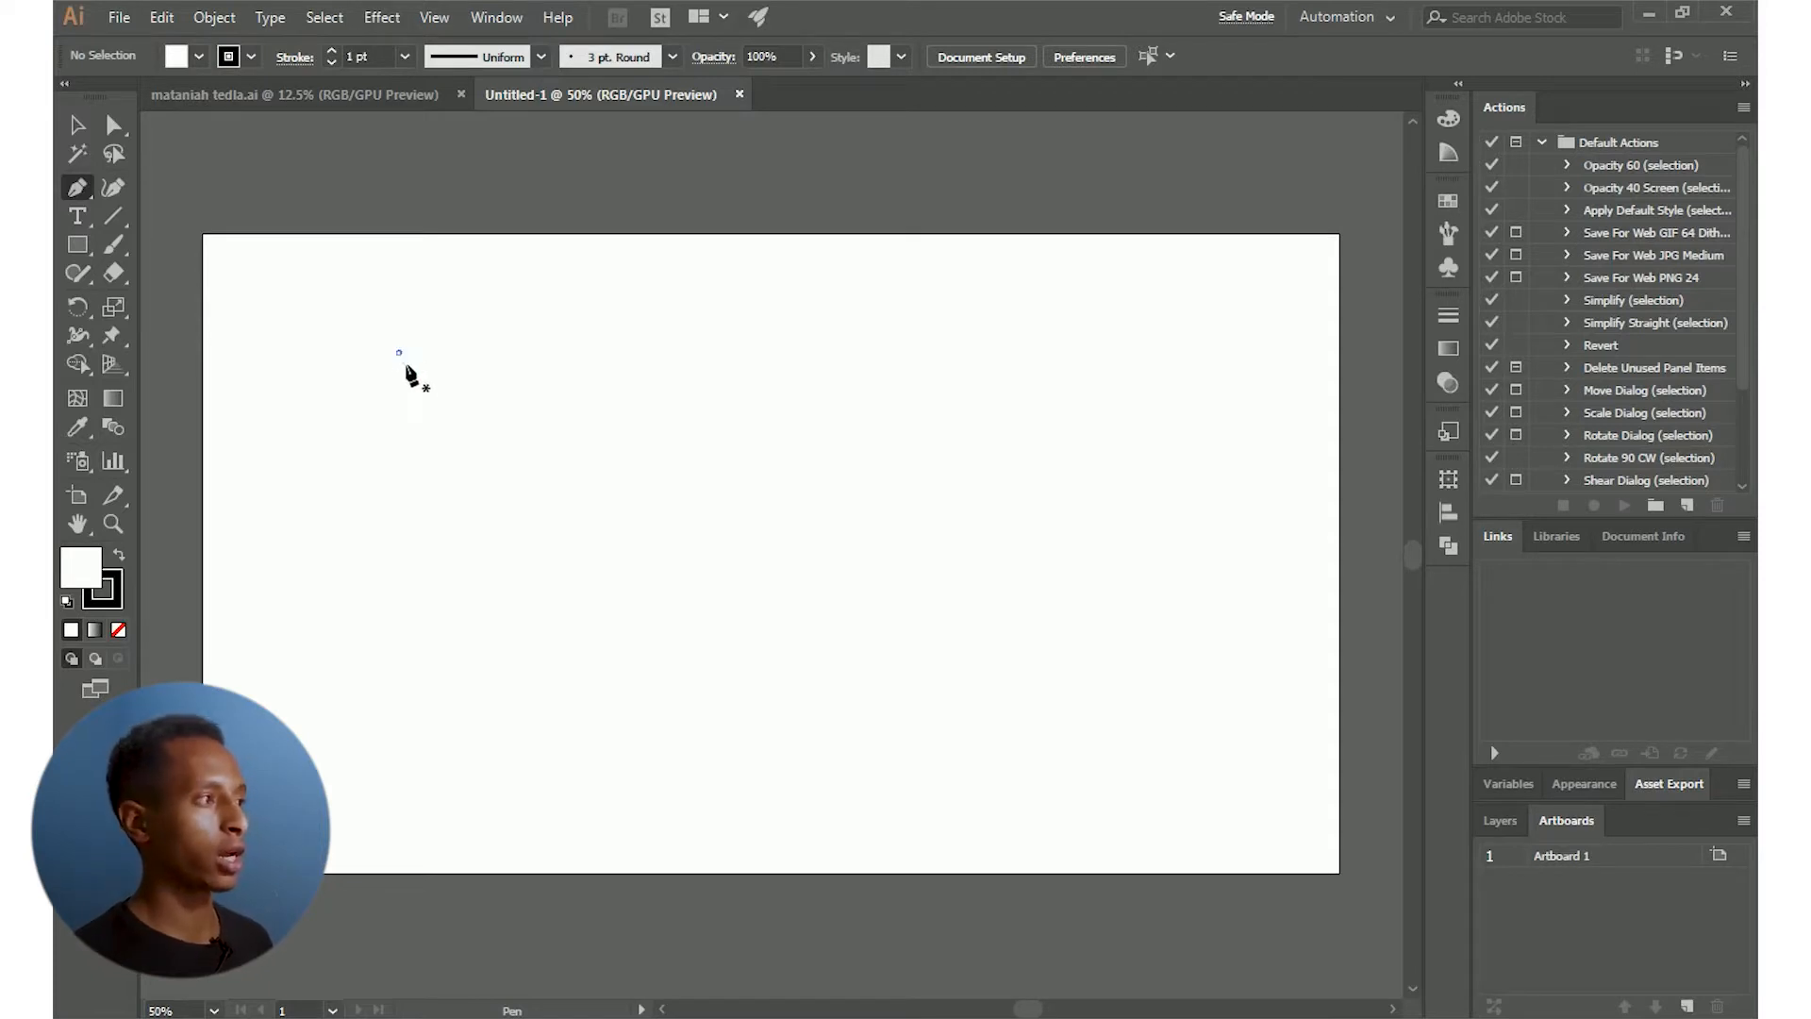
click(397, 352)
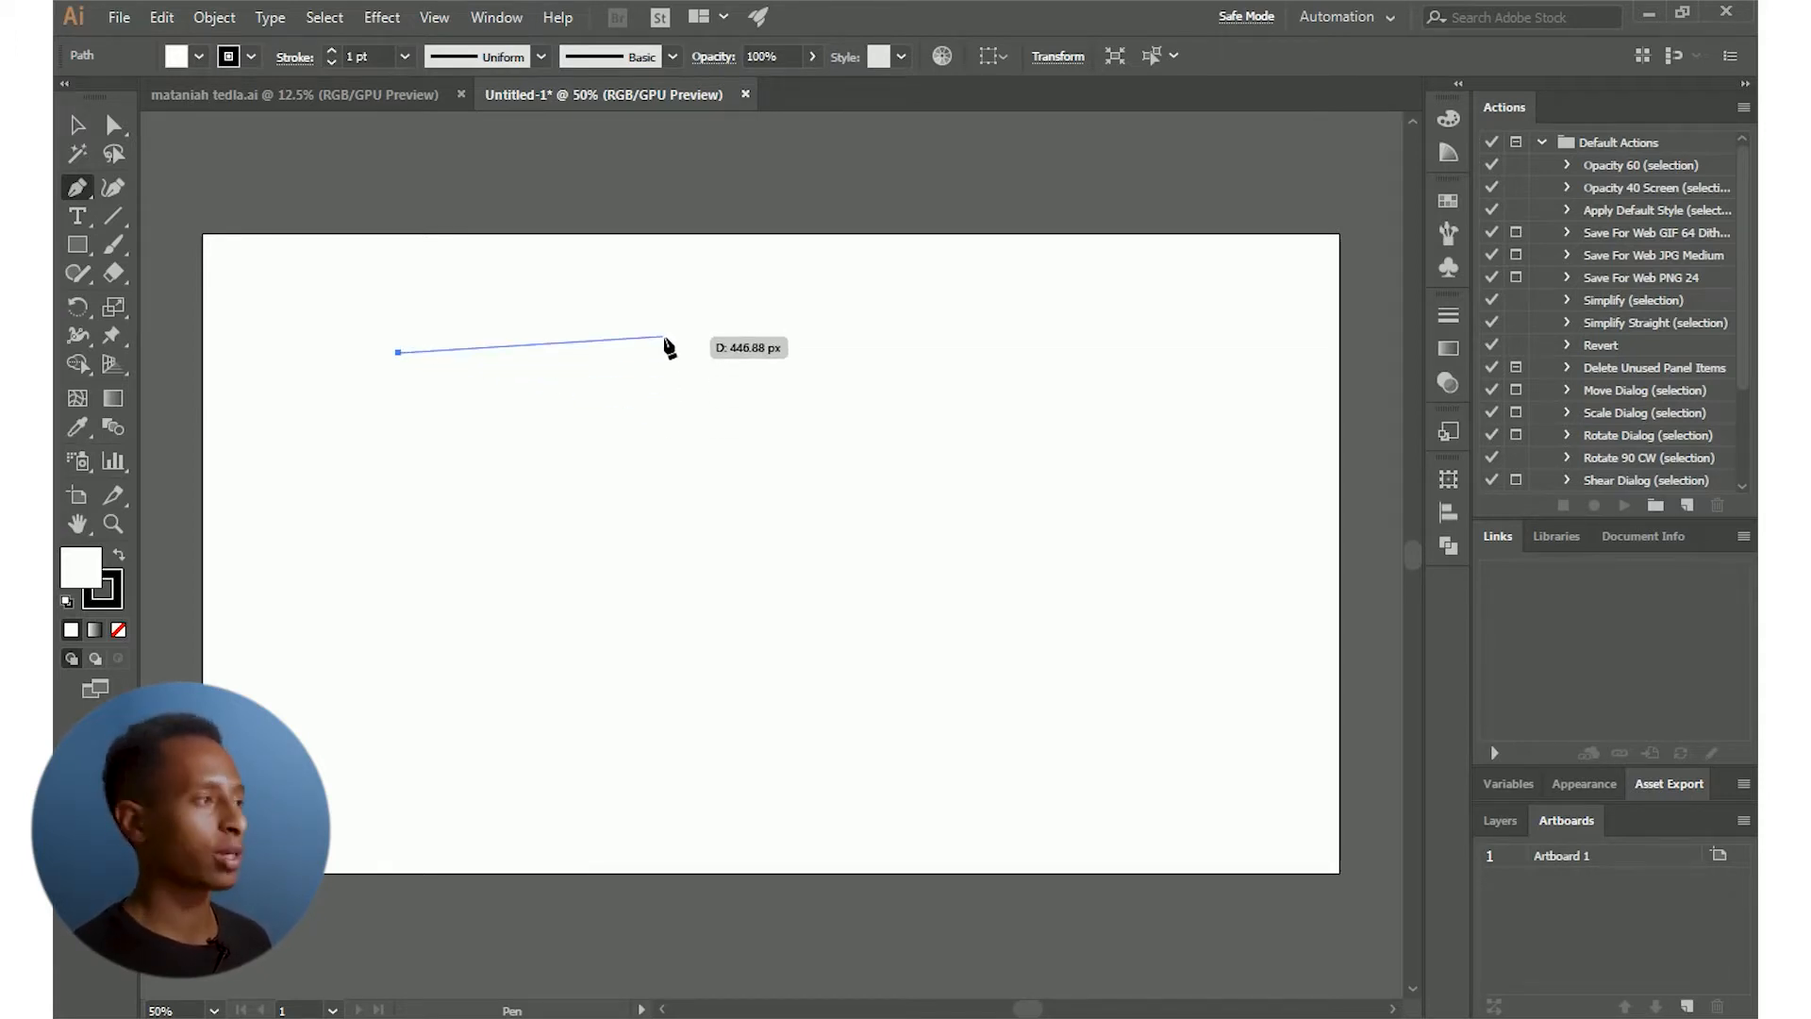
key(shift)
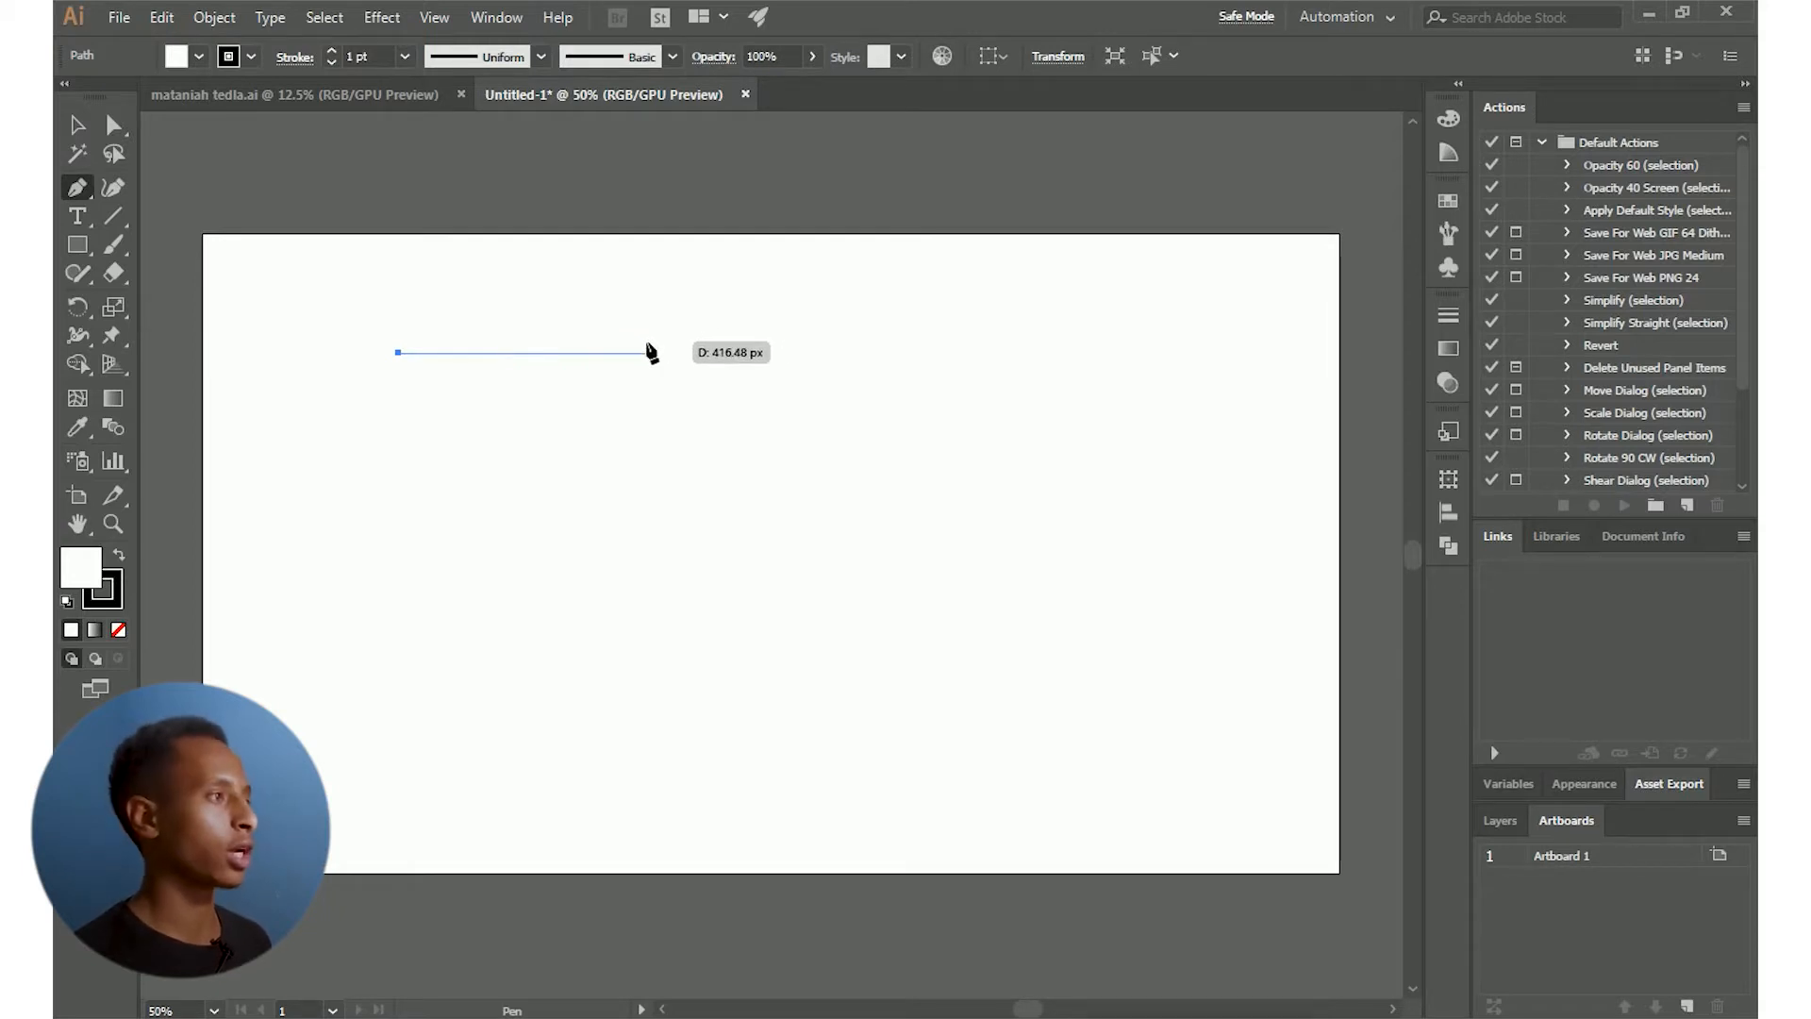
shift+click(647, 353)
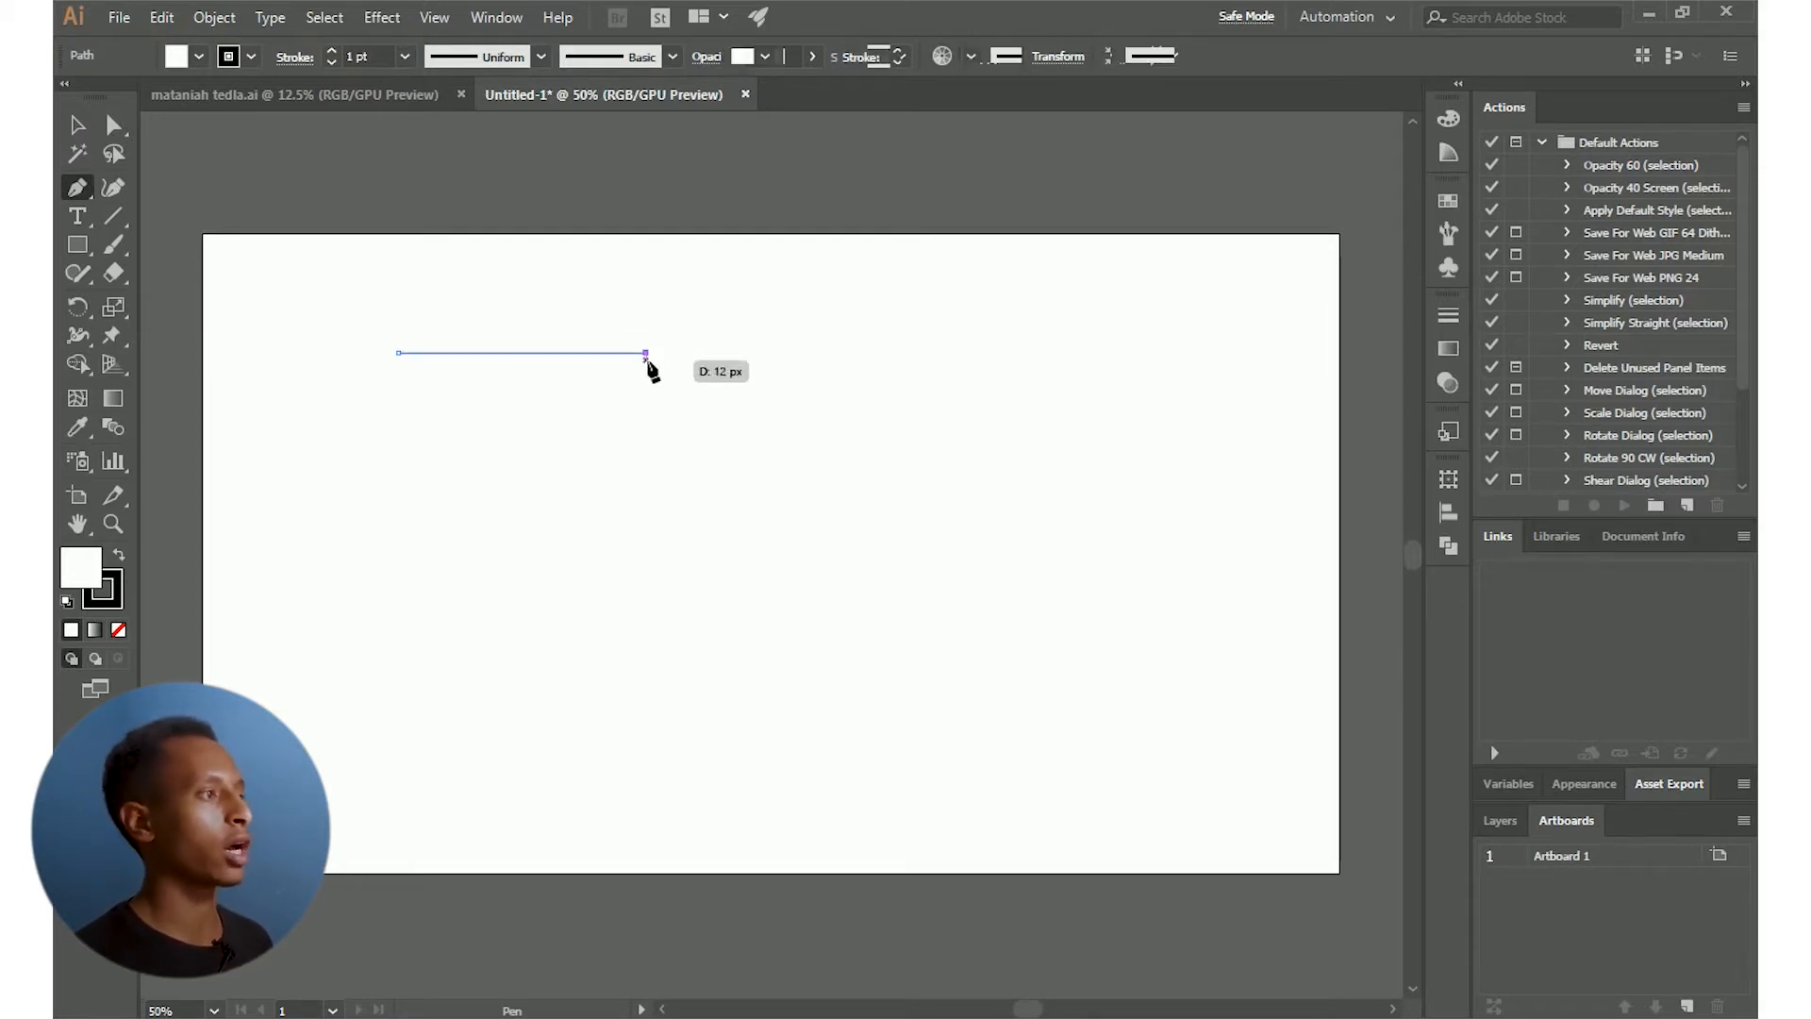
shift+click(647, 477)
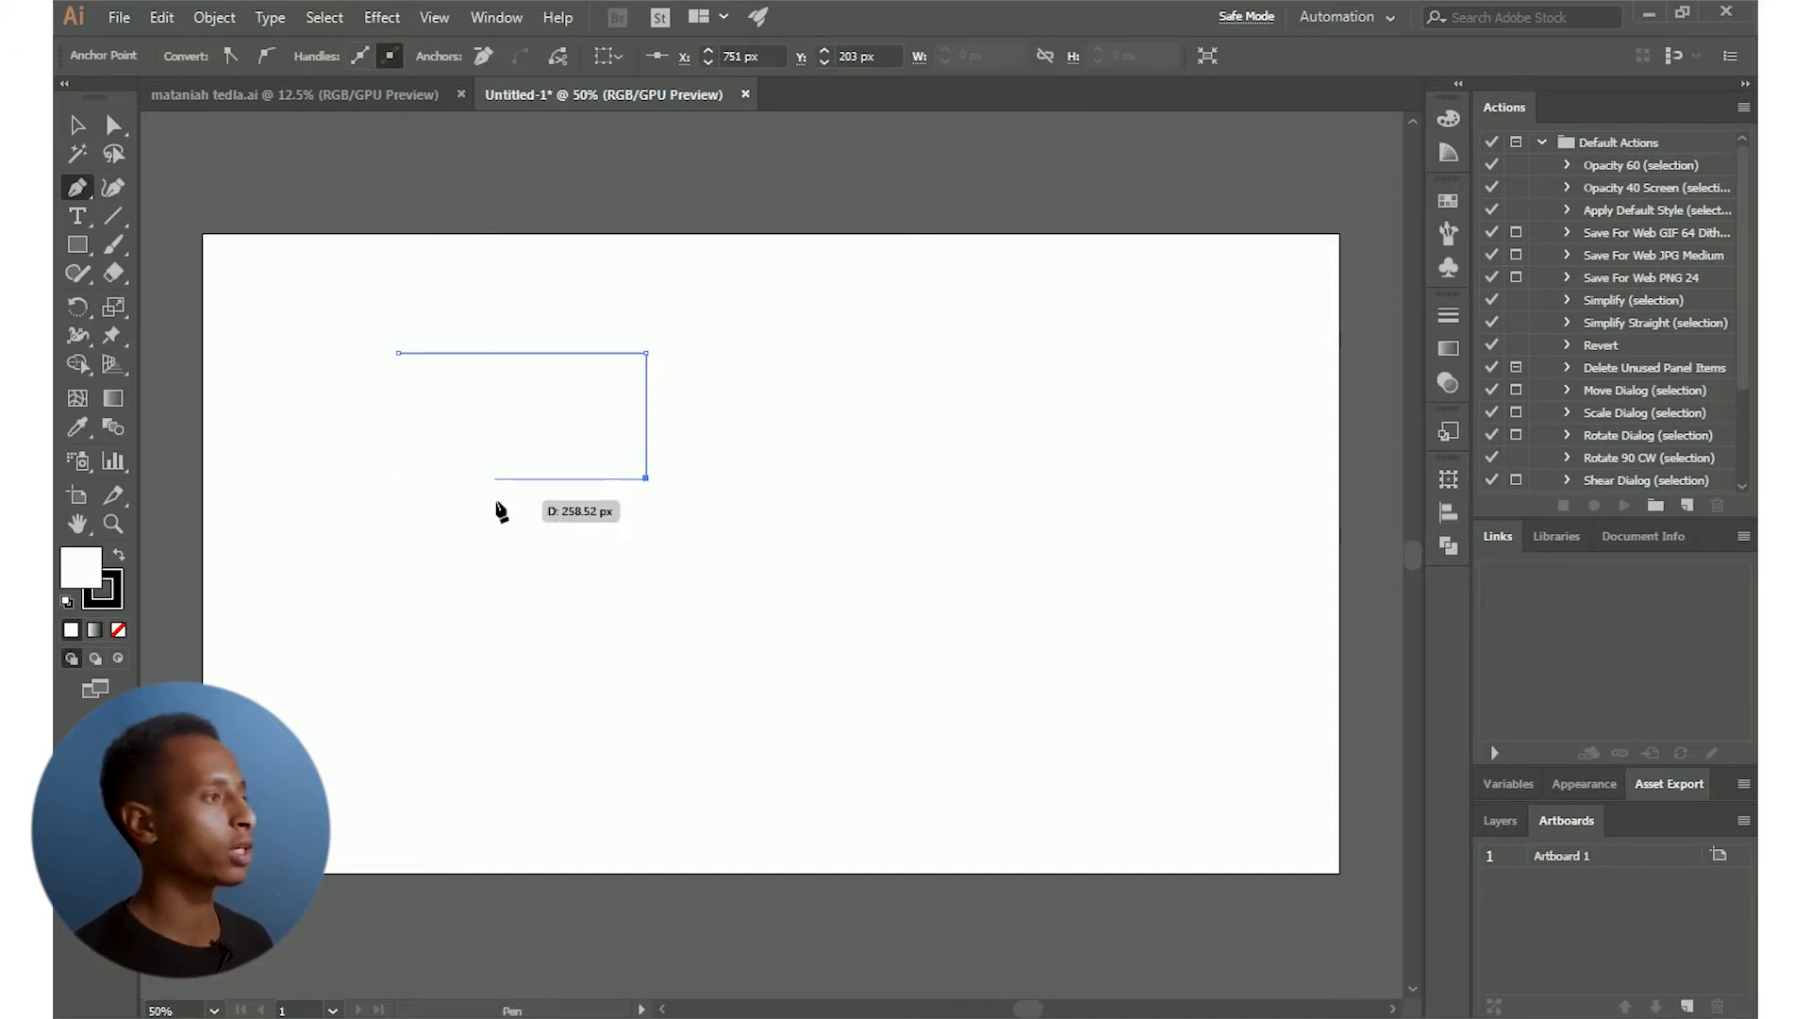
shift+click(398, 478)
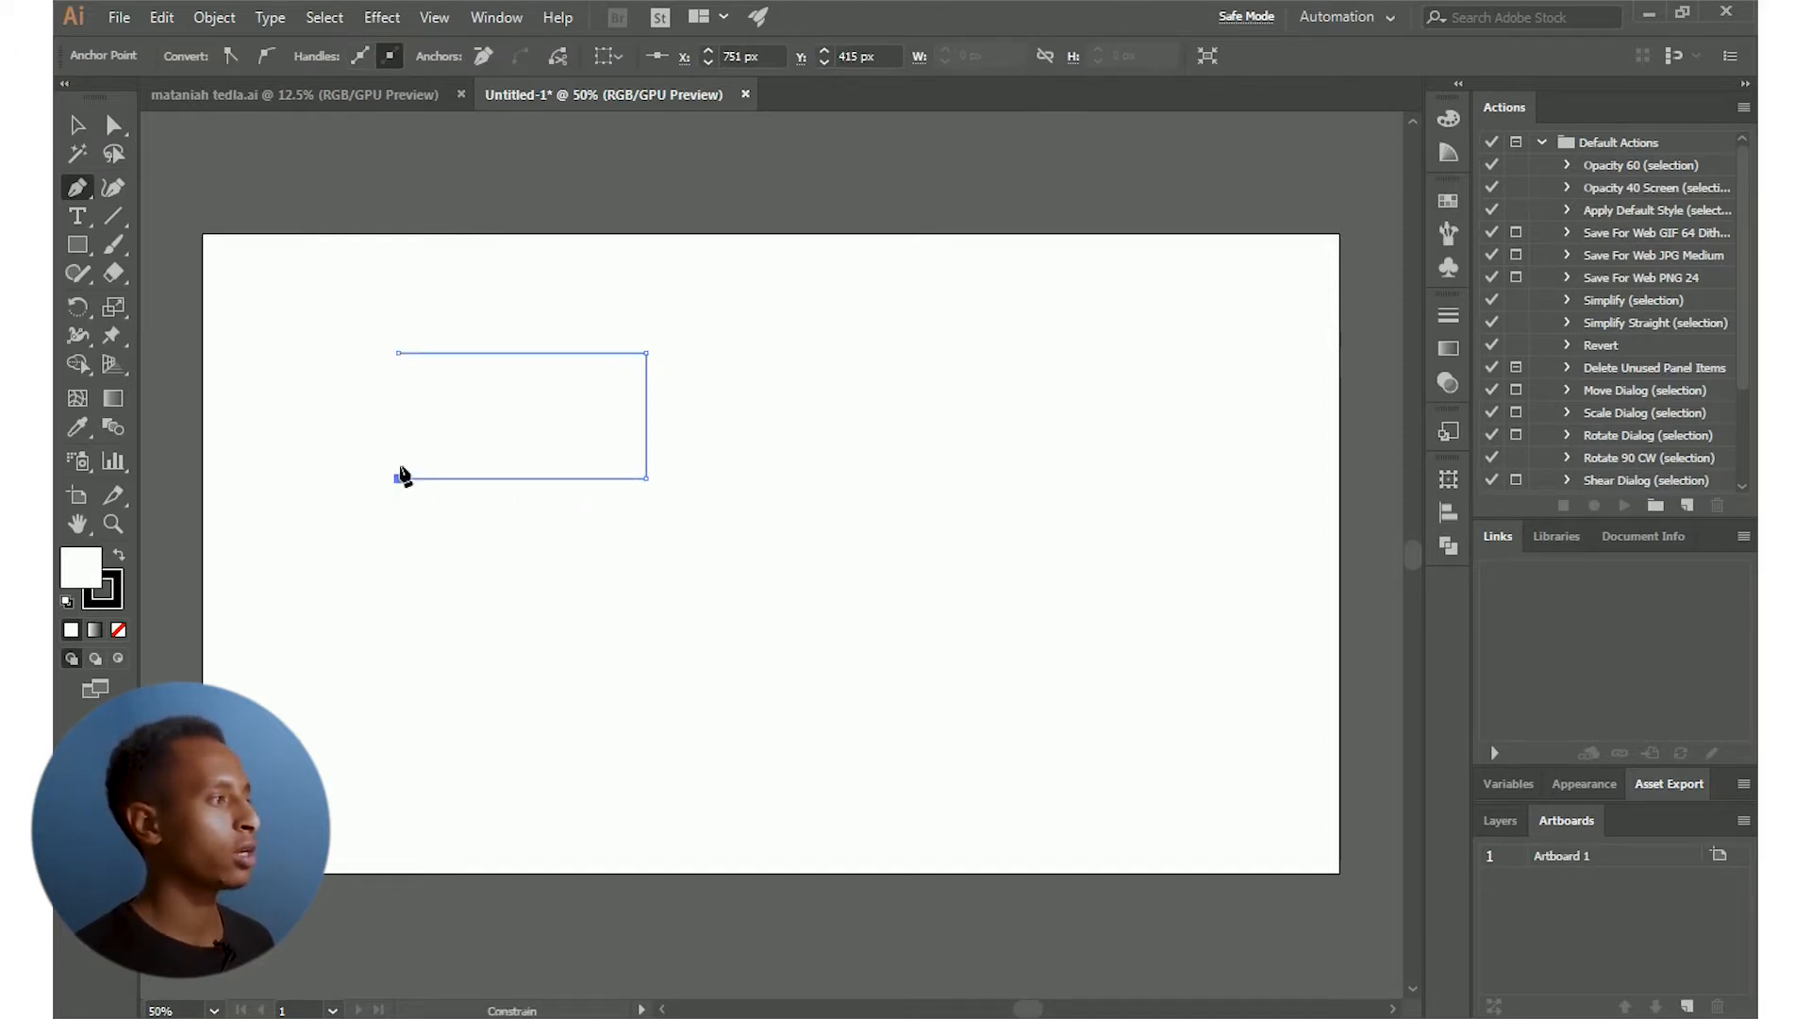
click(398, 354)
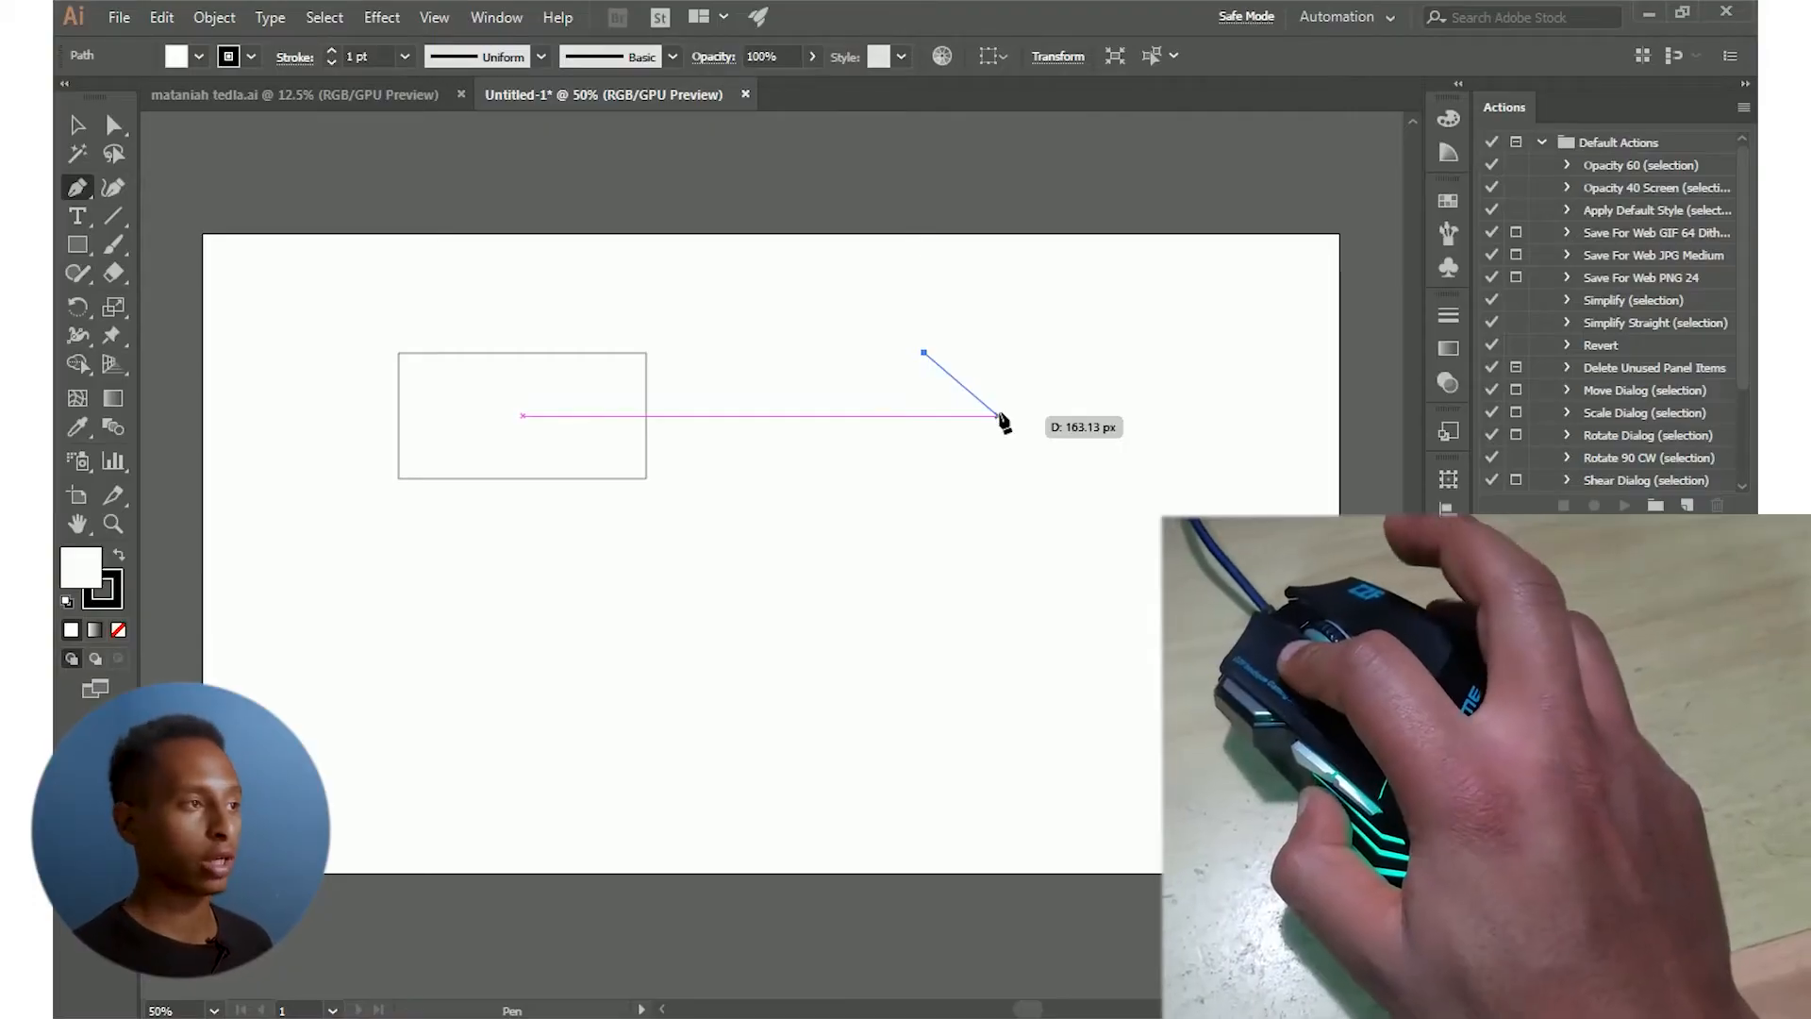
click(1000, 416)
drag(999, 416, 998, 478)
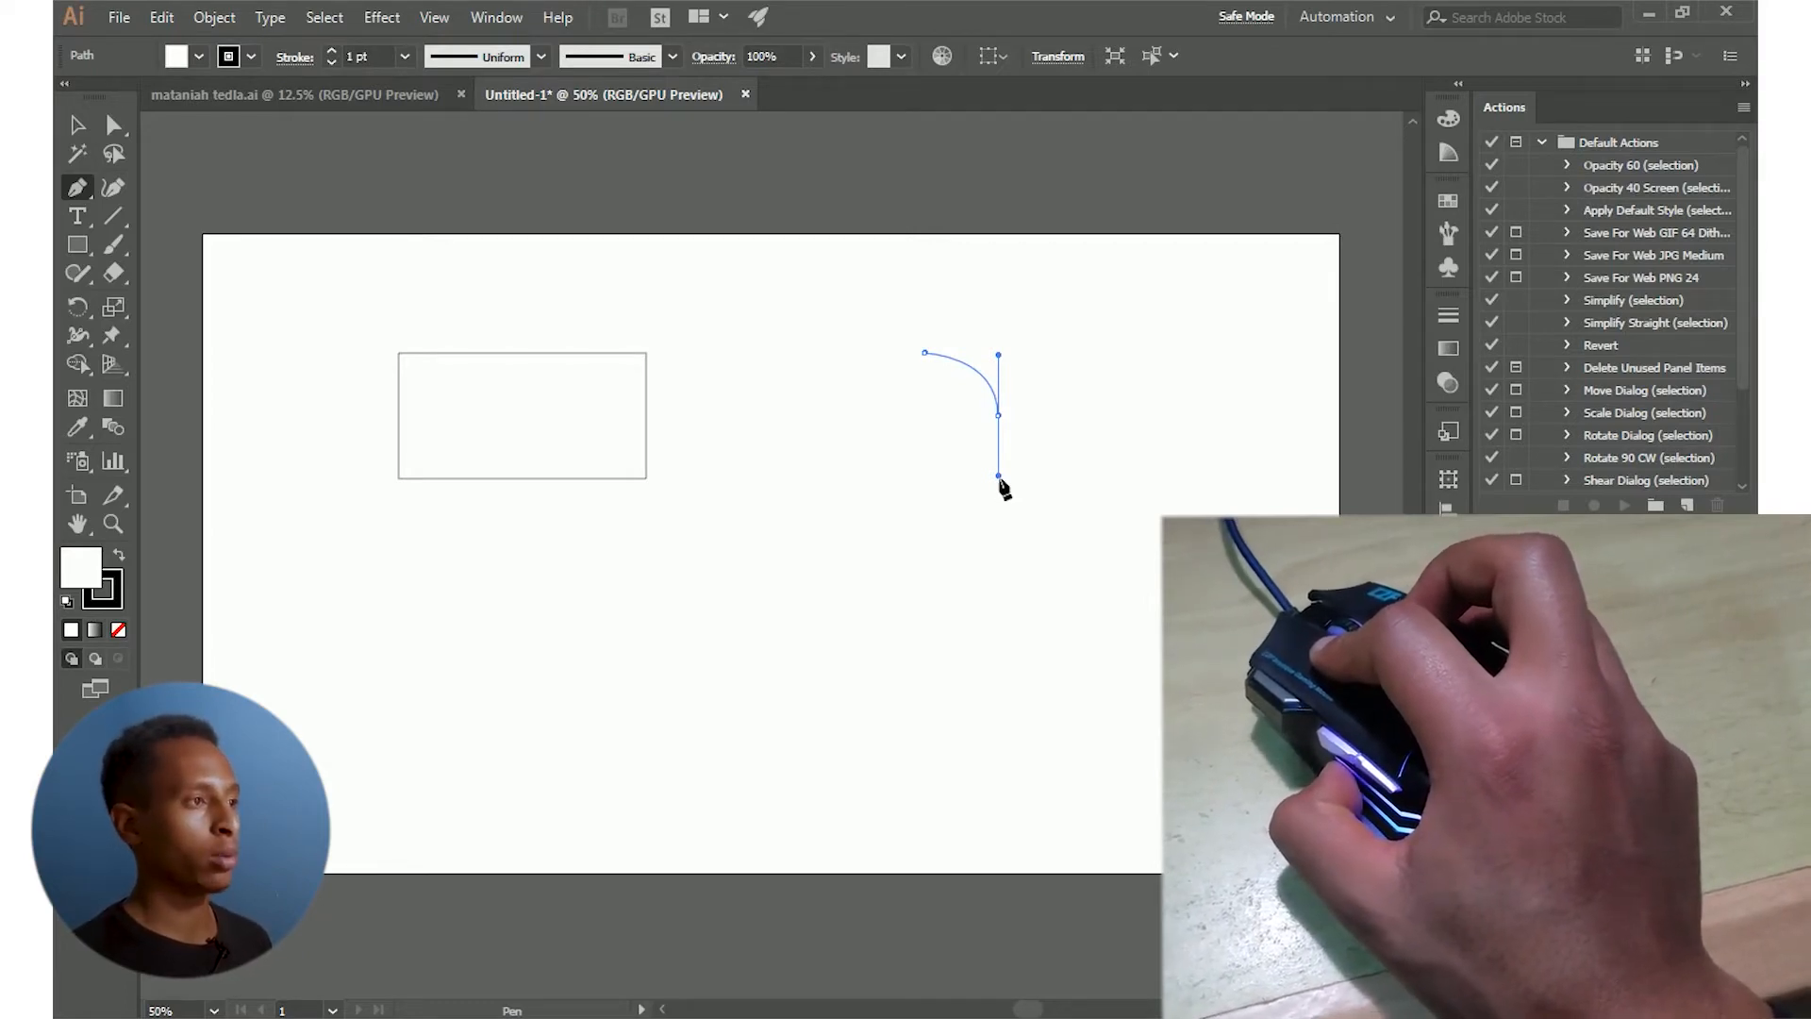
click(999, 479)
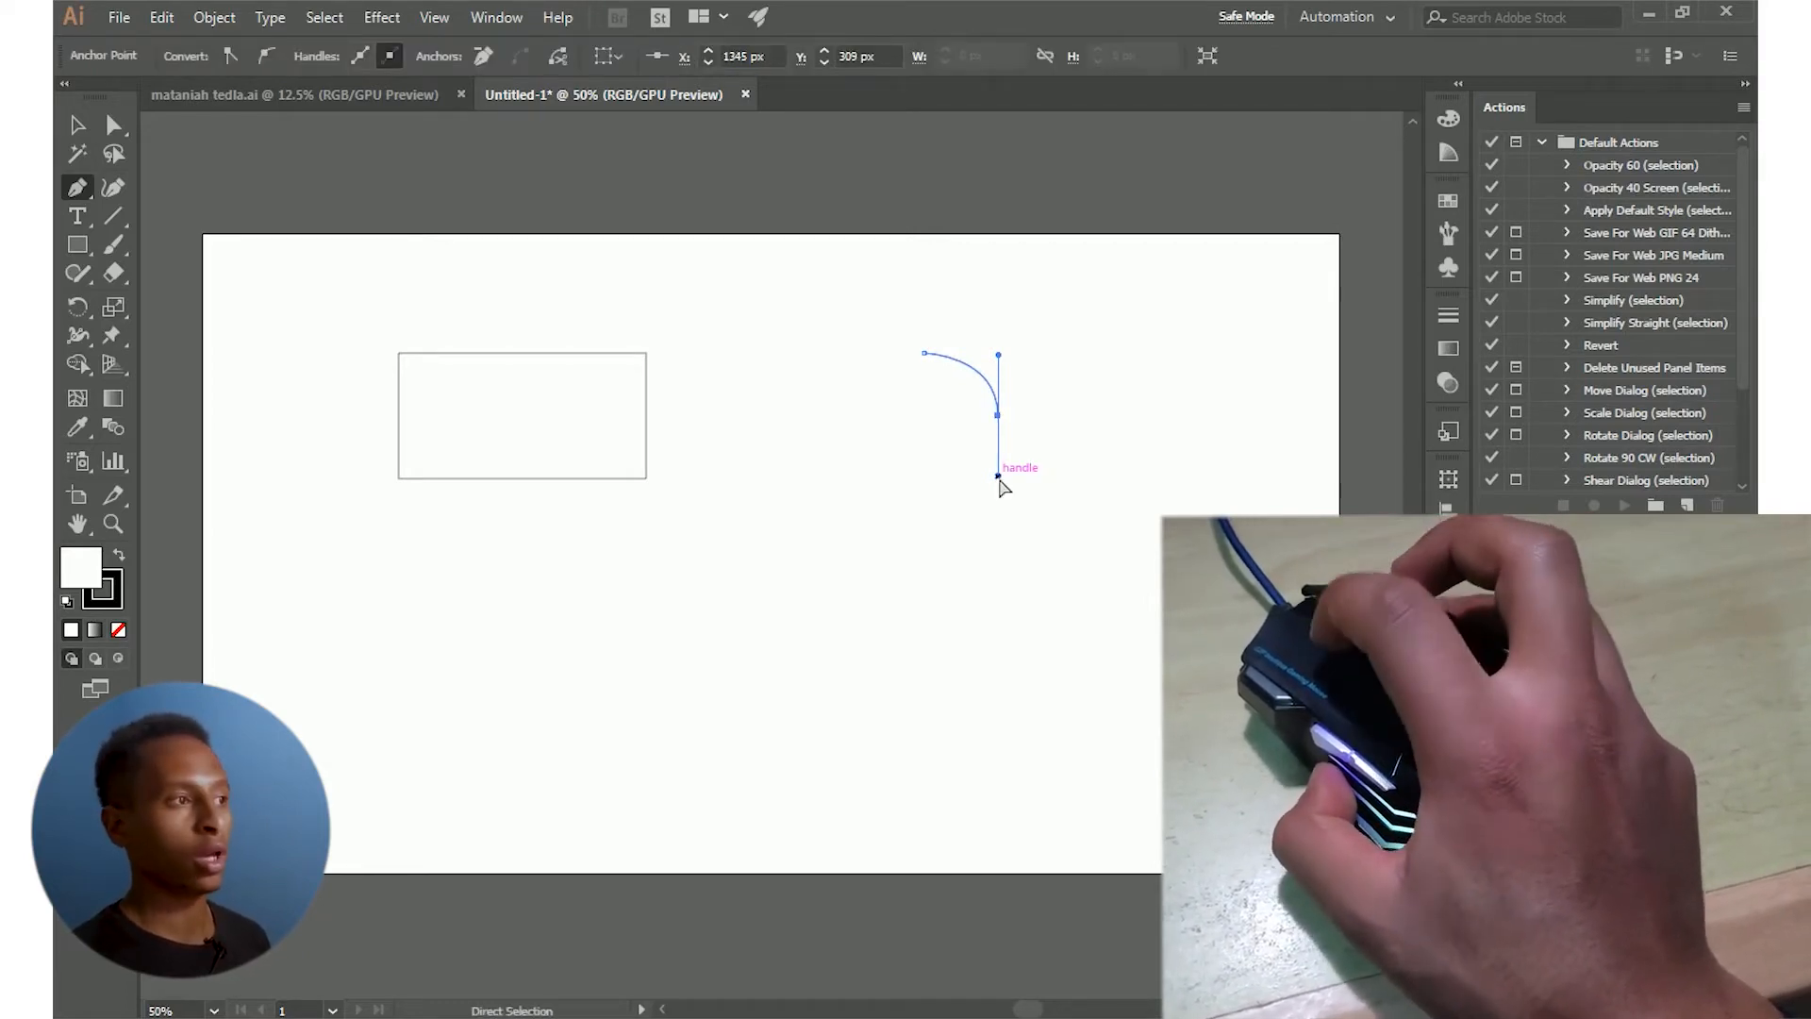
key(ctrl+z)
mouse_move(1003, 416)
mouse_down()
mouse_move(998, 494)
mouse_move(1006, 418)
mouse_up()
key(ctrl+z)
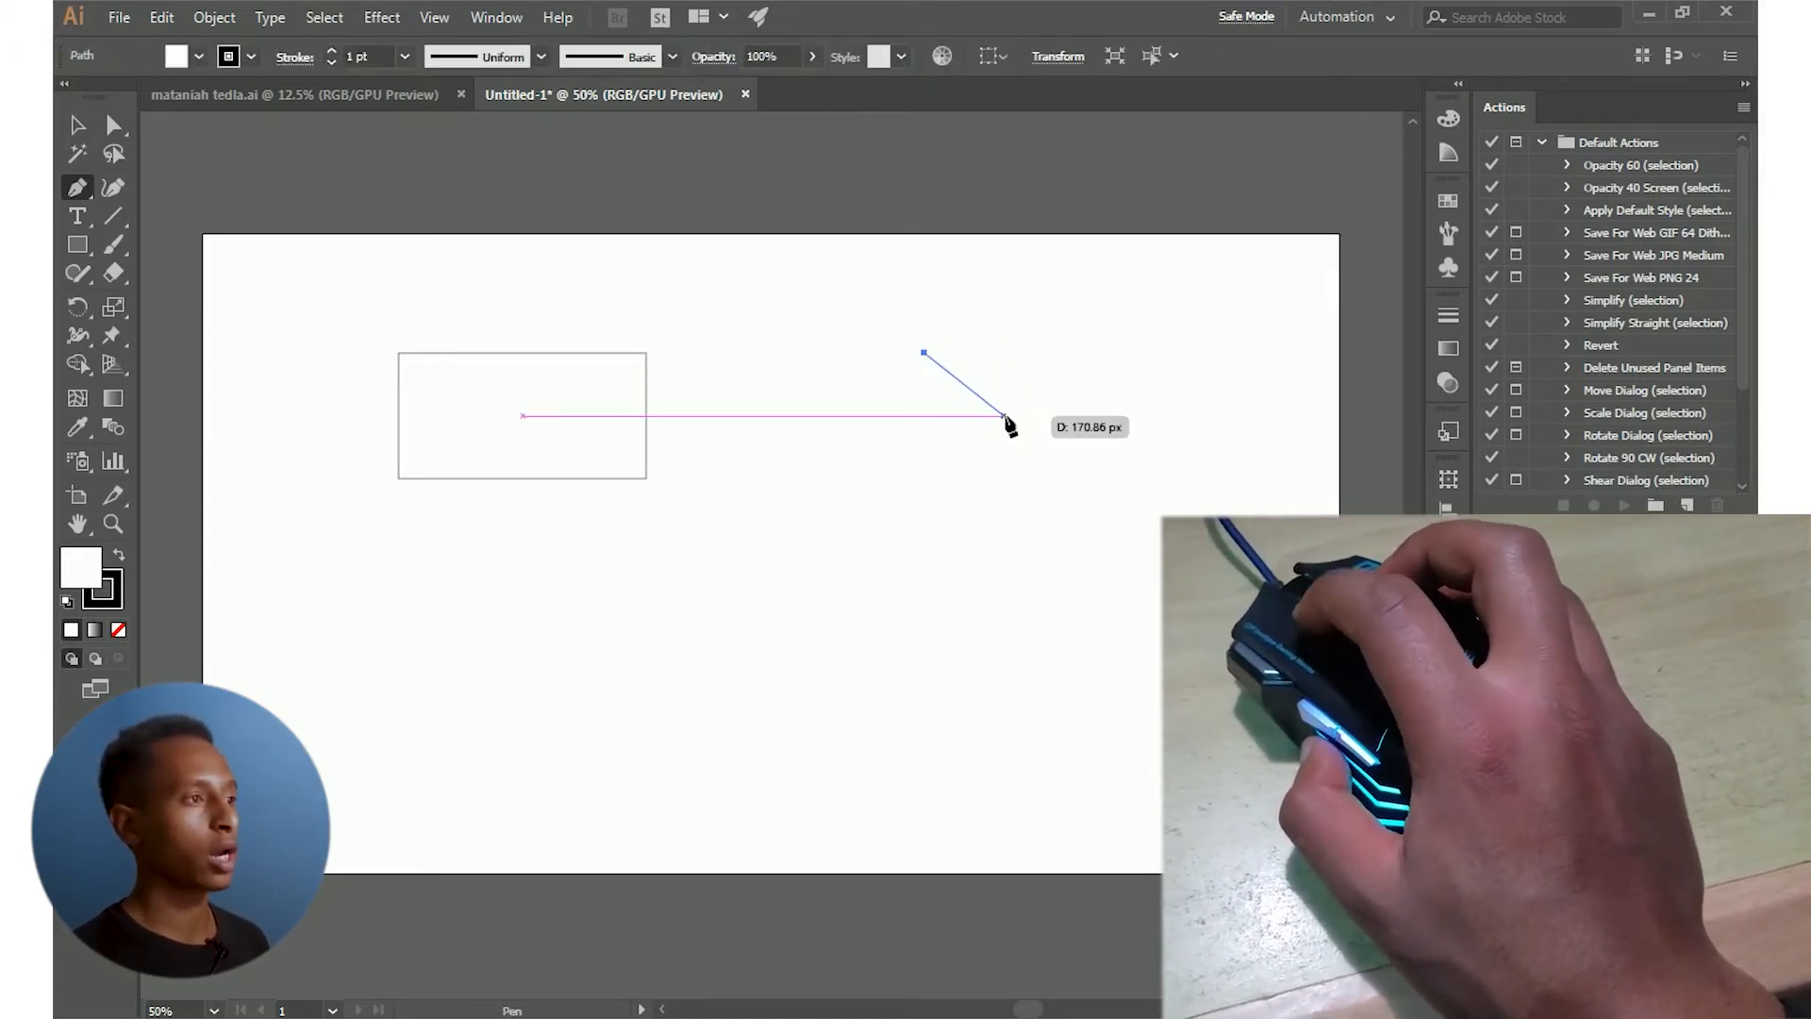
Draw a closed rounded shape with smooth Pen curves to the right of the rectangle, matching its height, and deselect it
click(1004, 415)
drag(1004, 415, 1002, 479)
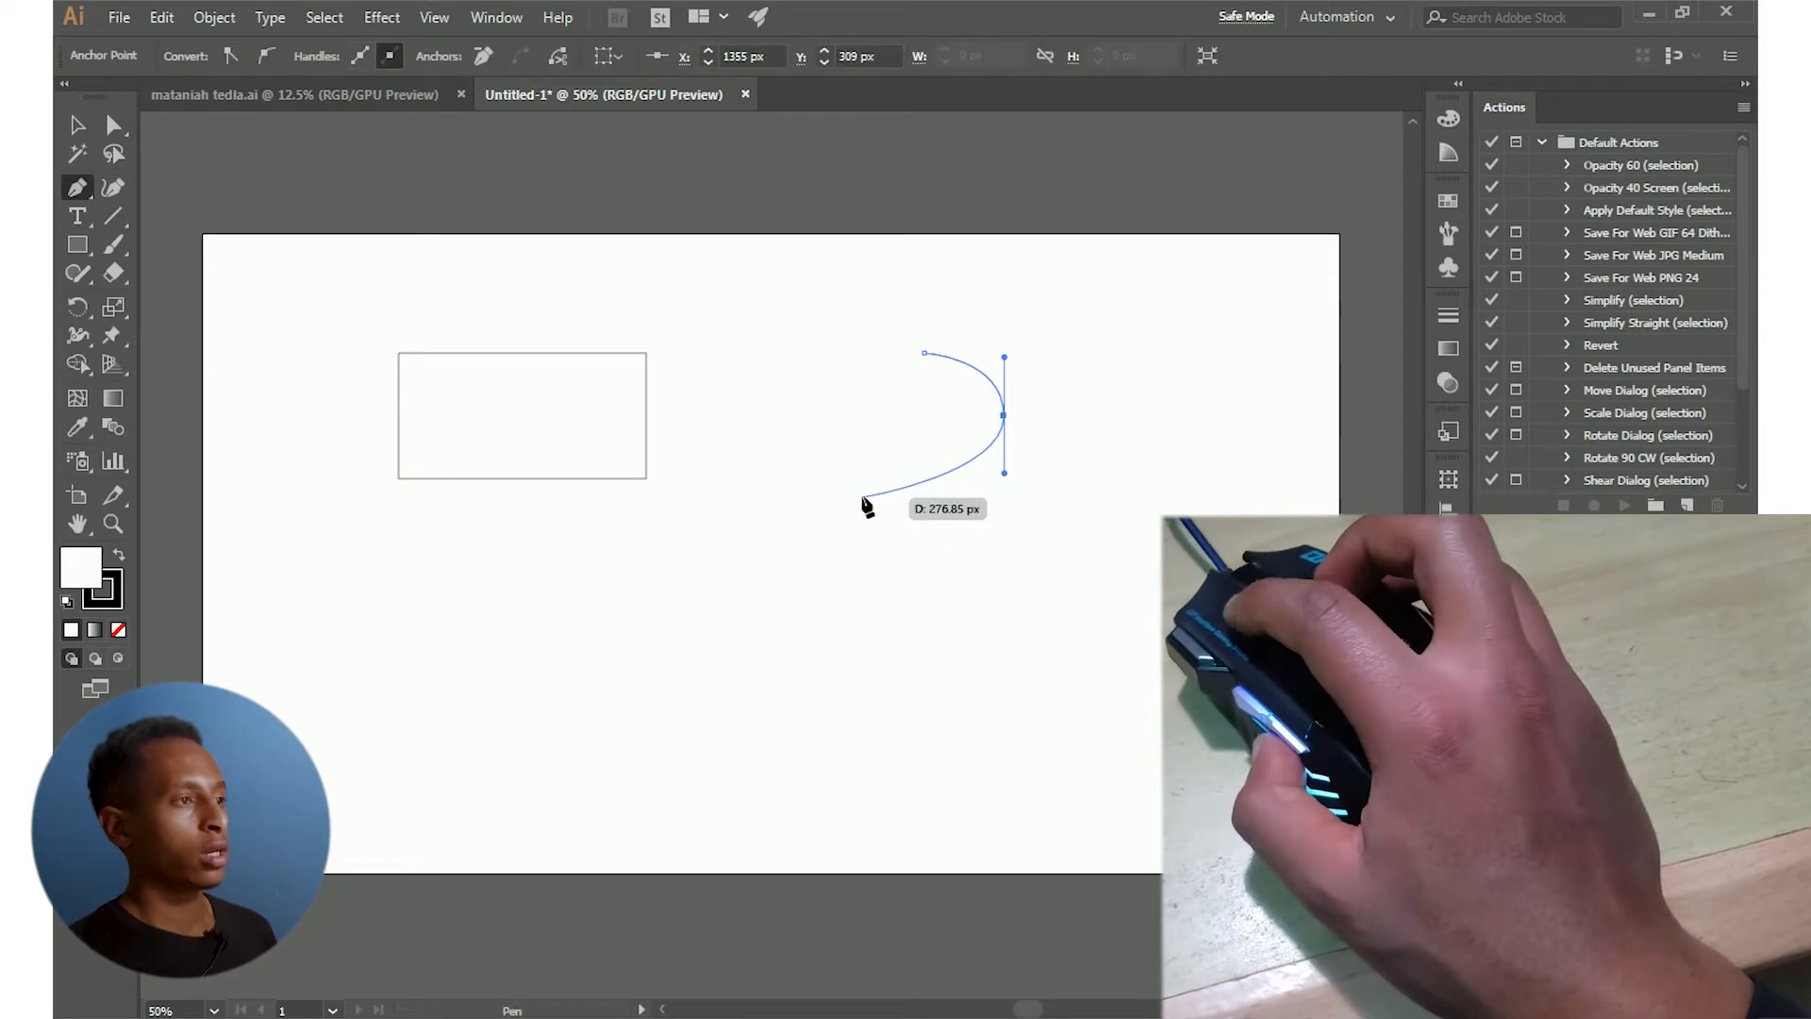
click(924, 479)
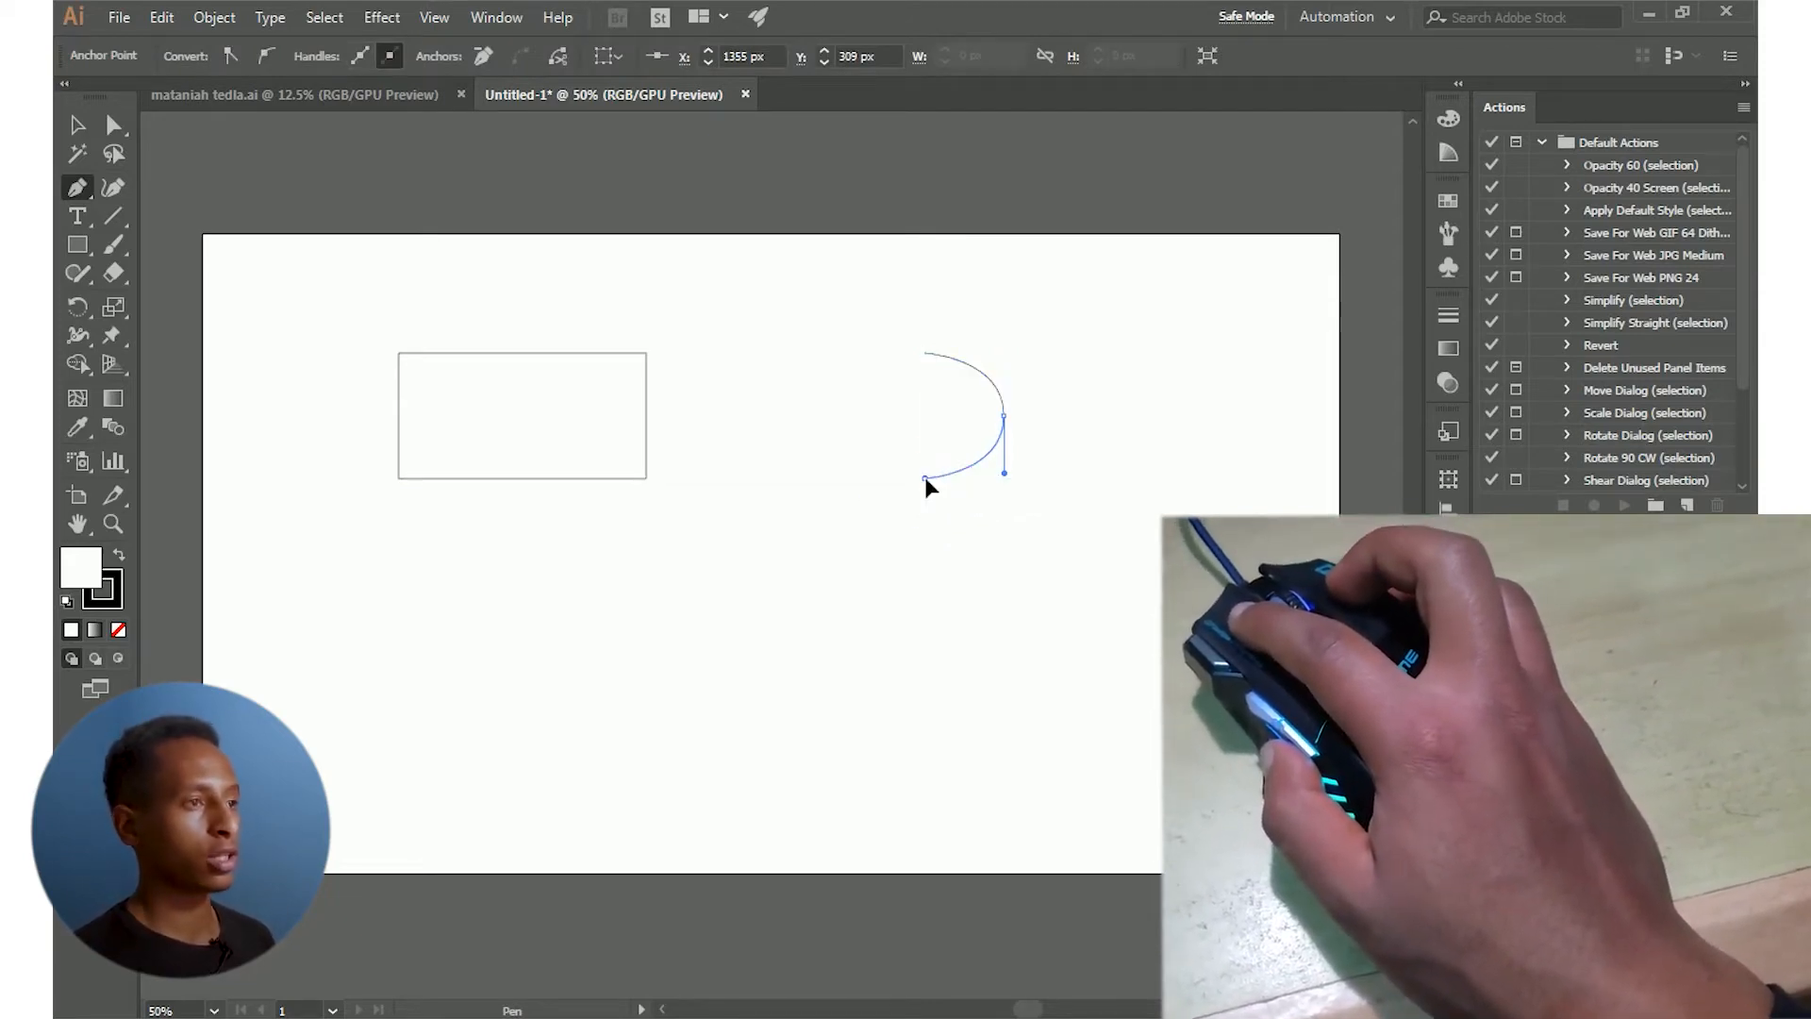
drag(925, 479, 909, 481)
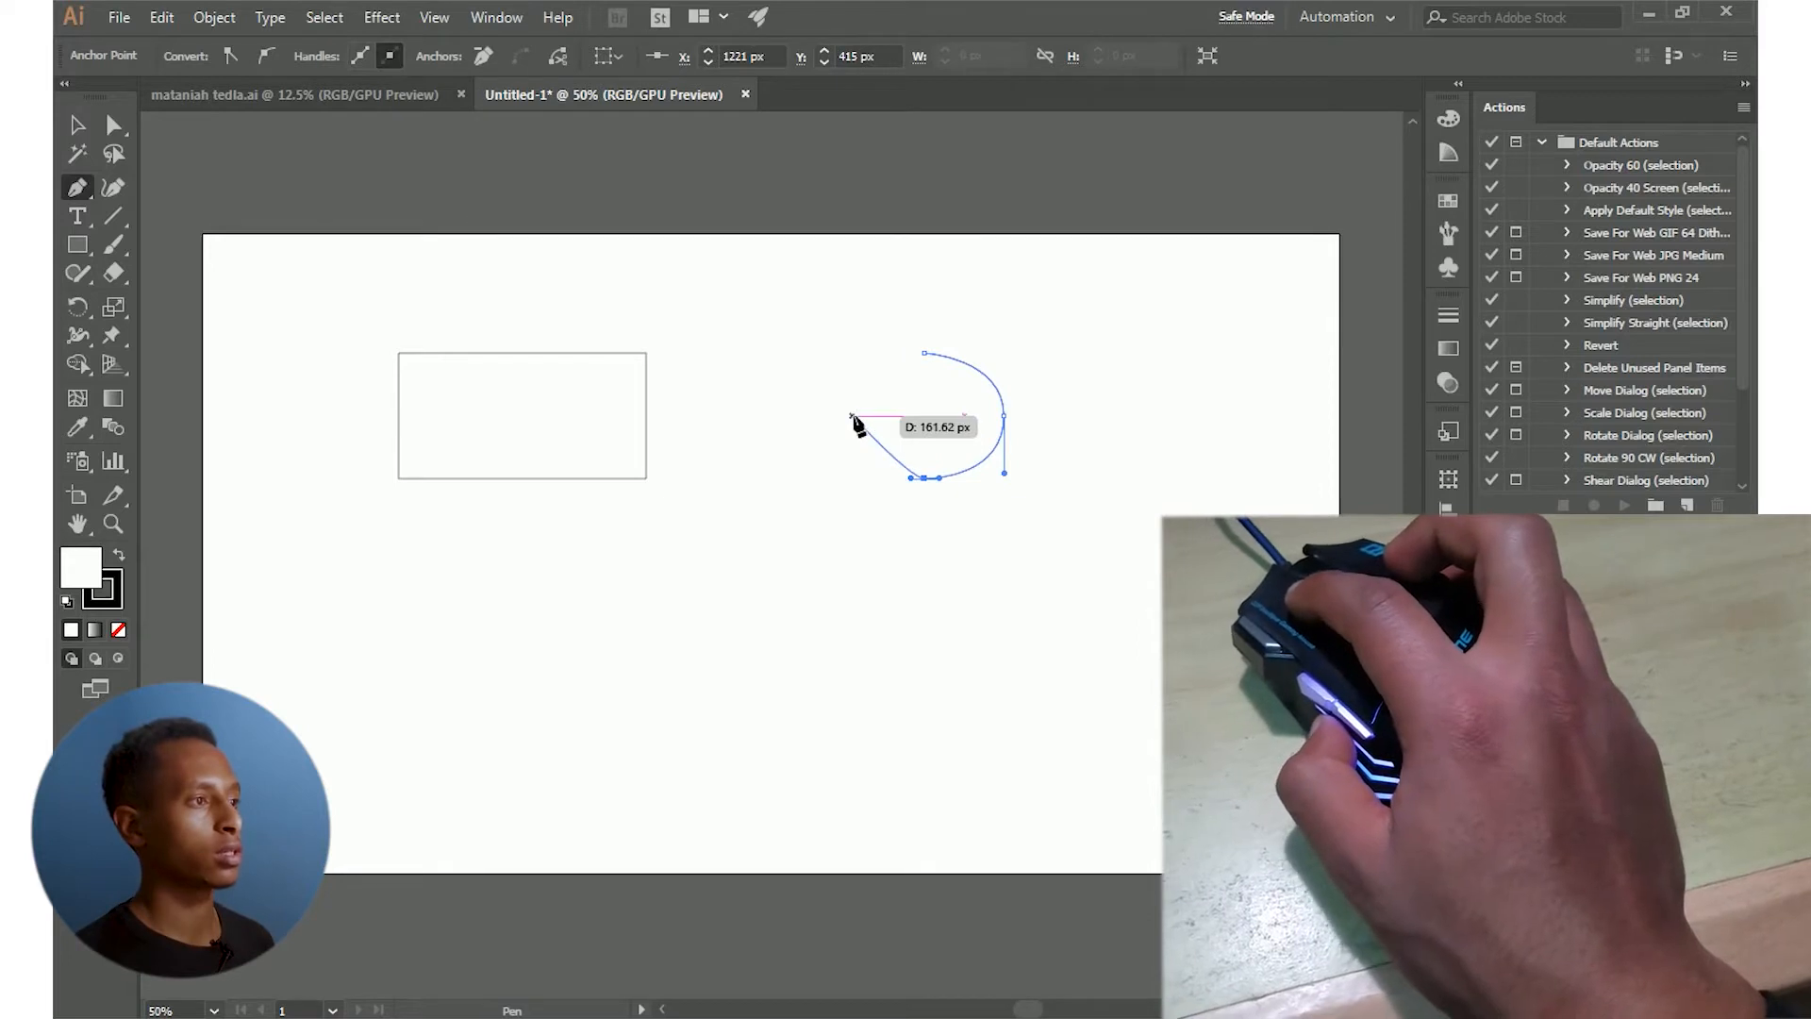
drag(853, 416, 955, 353)
key(v)
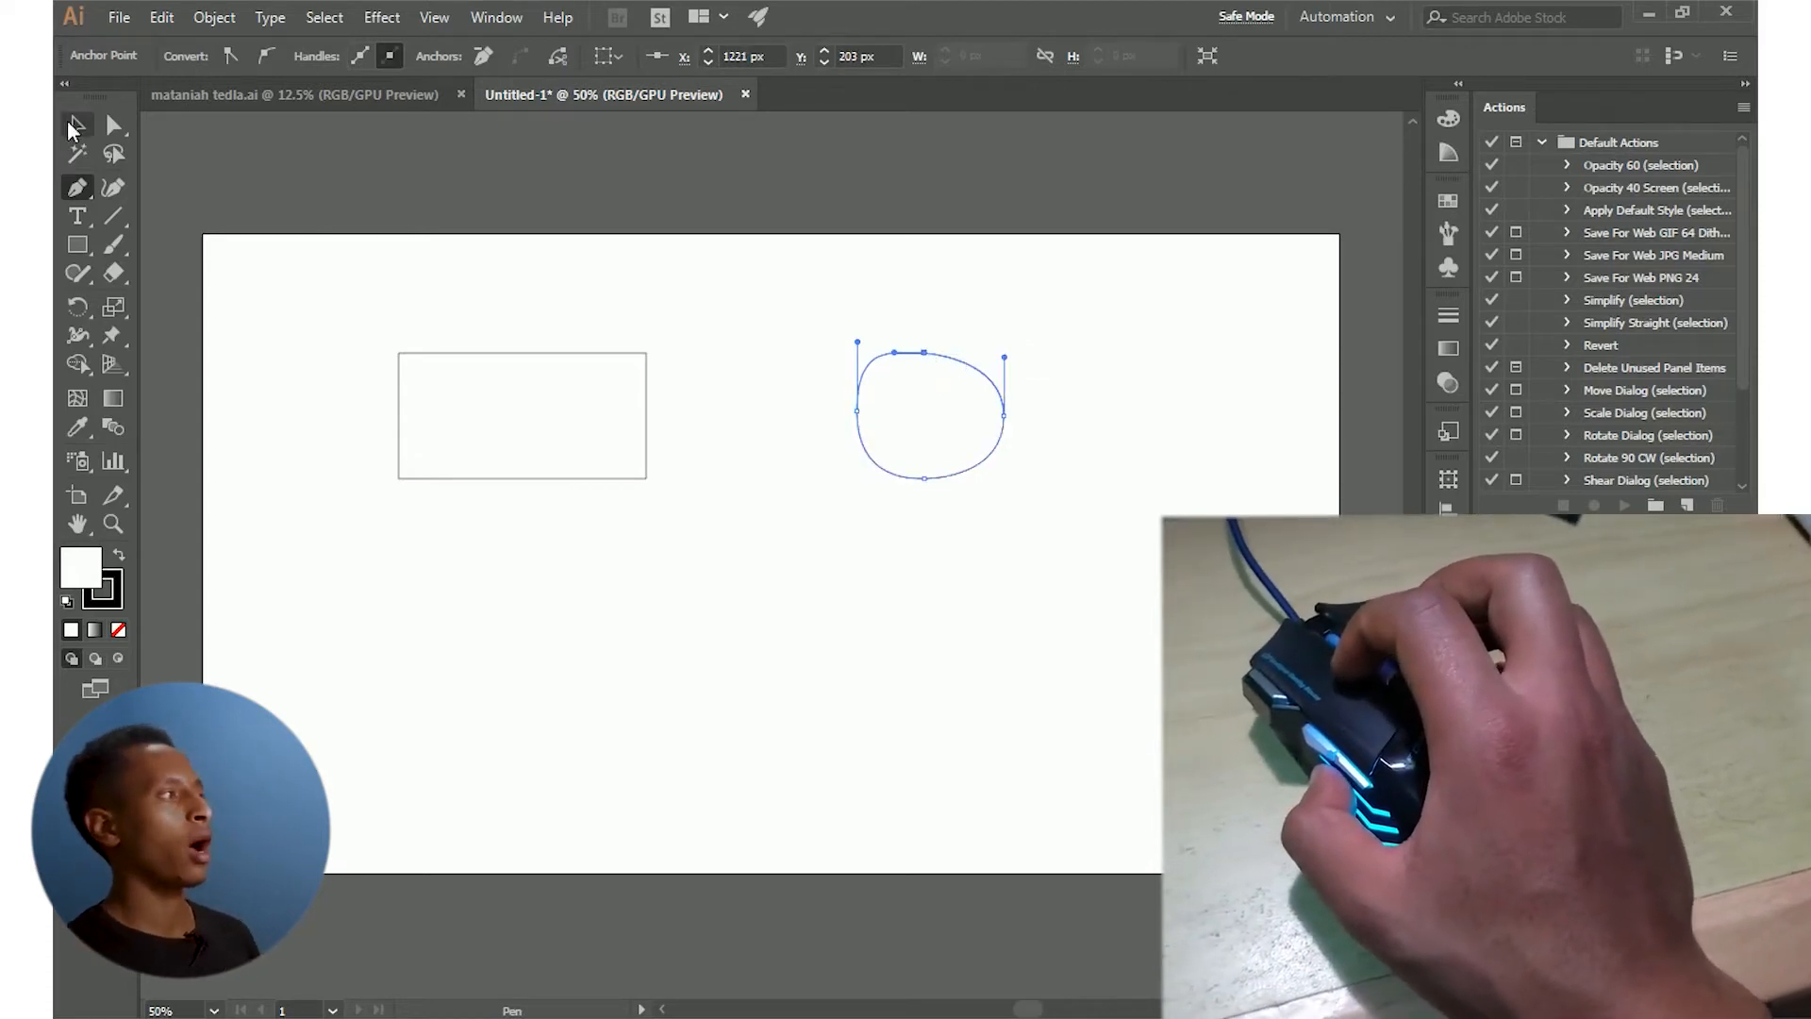
click(843, 409)
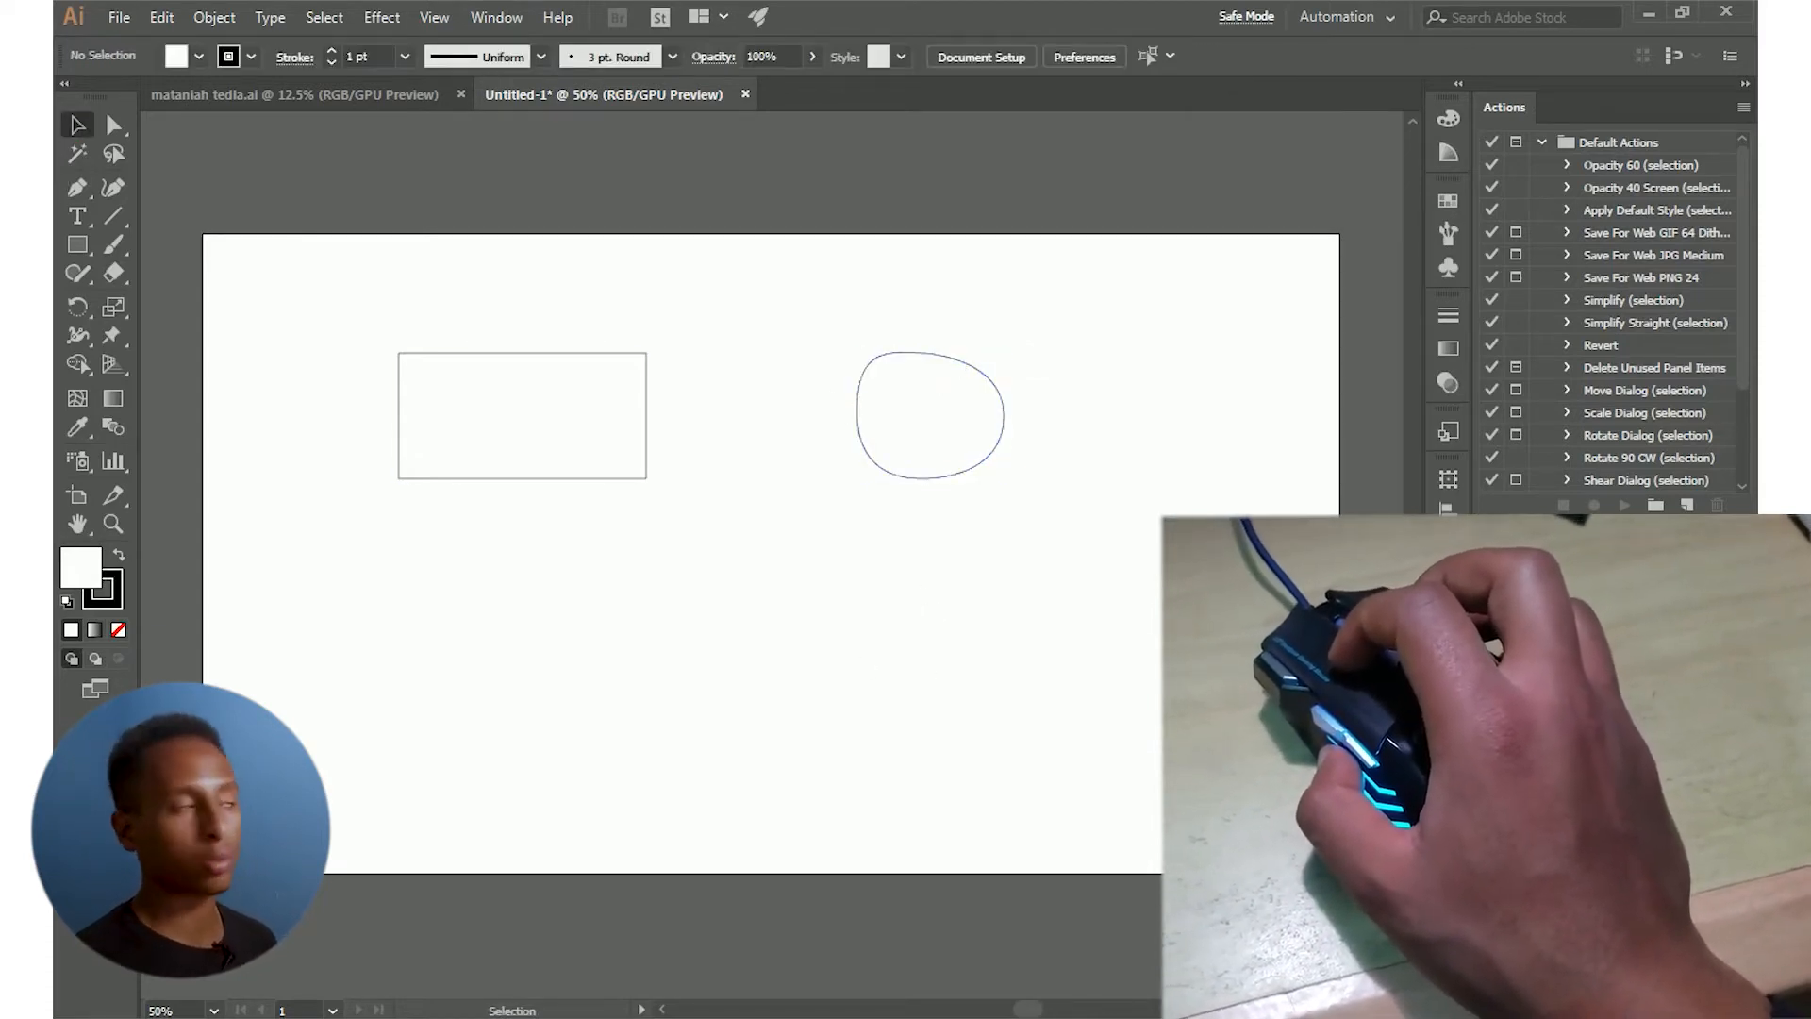
Draw a closed, curved teardrop-like Pen shape from between the rectangle and the rounded shape toward the artboard's lower edge, and deselect it
click(77, 187)
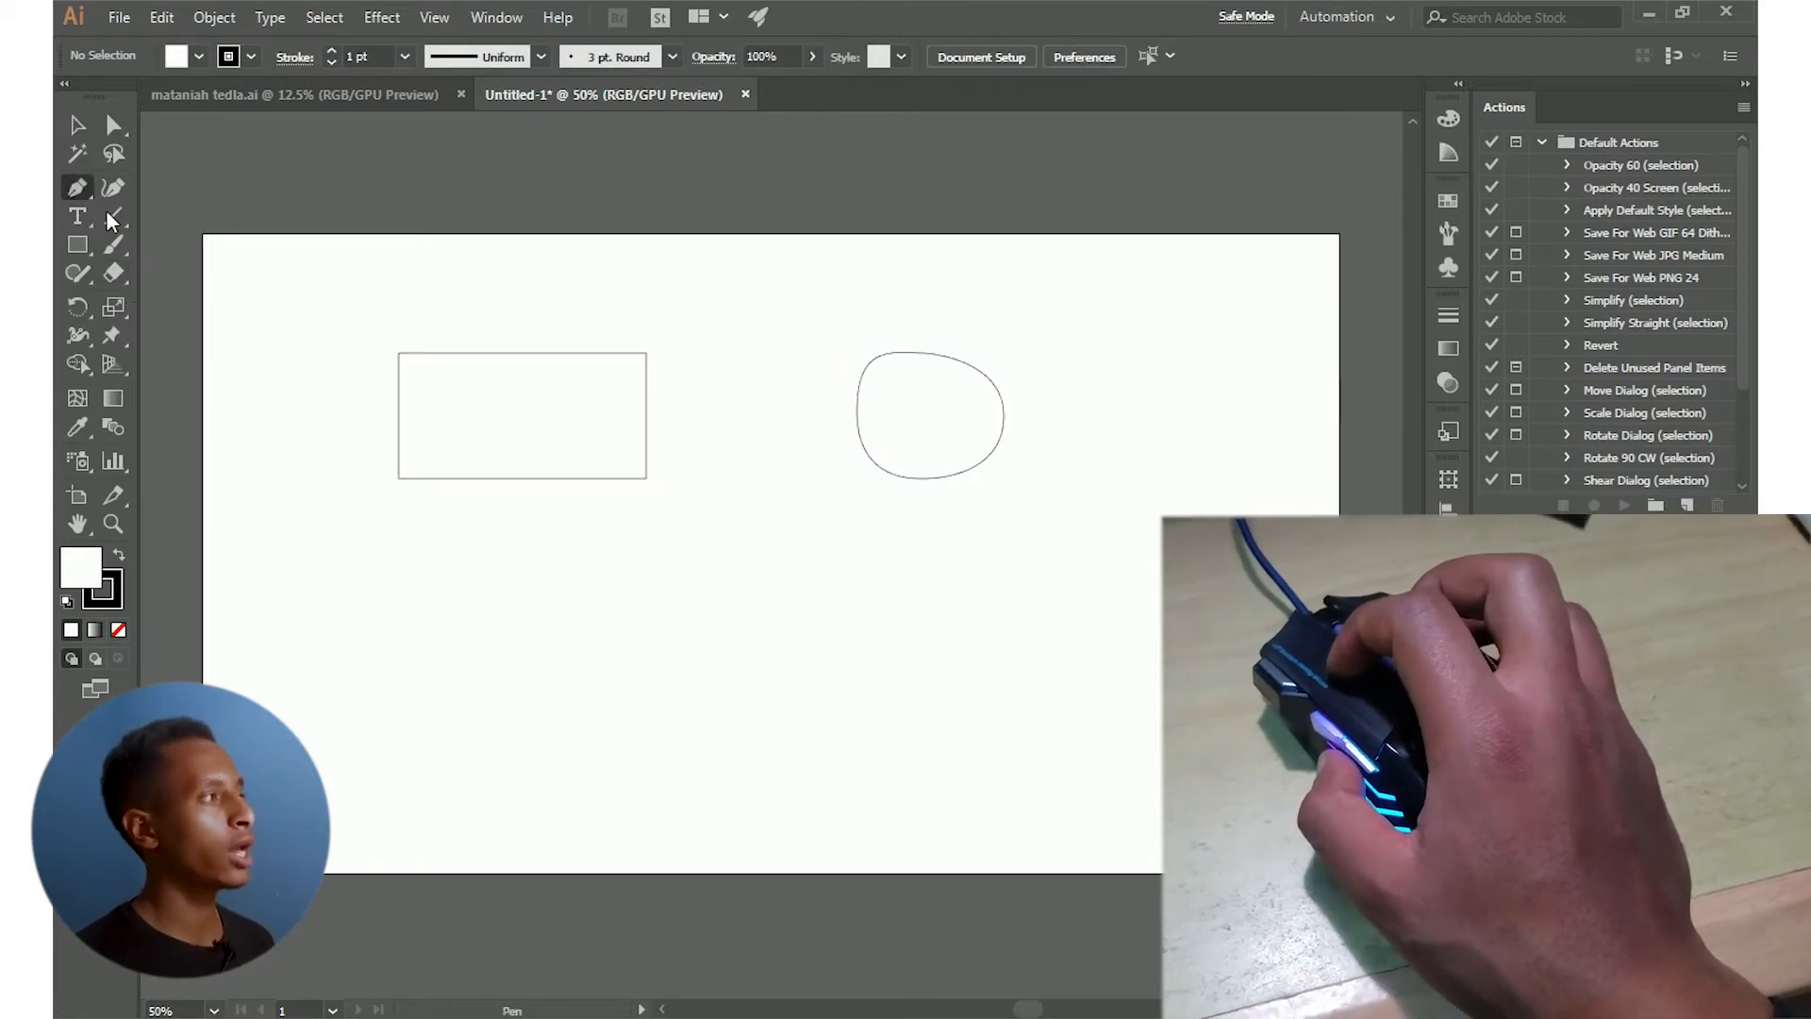
click(700, 465)
drag(816, 629, 700, 811)
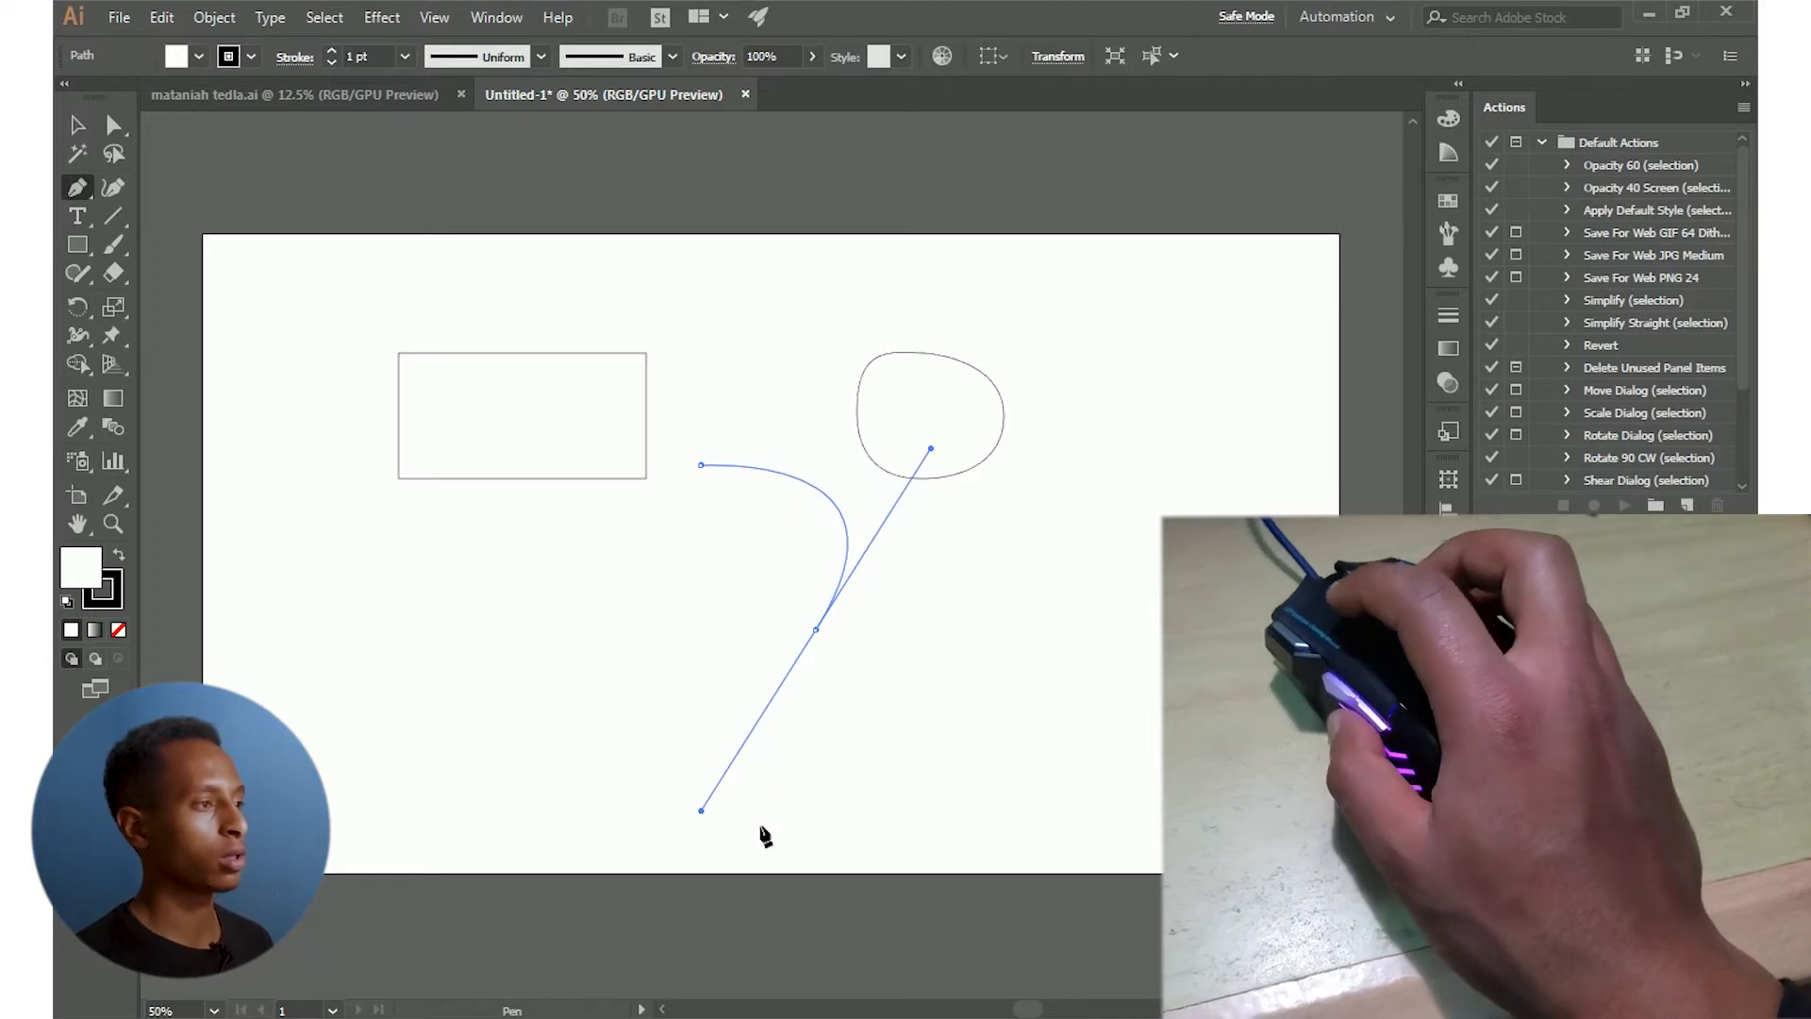
drag(948, 806, 1055, 798)
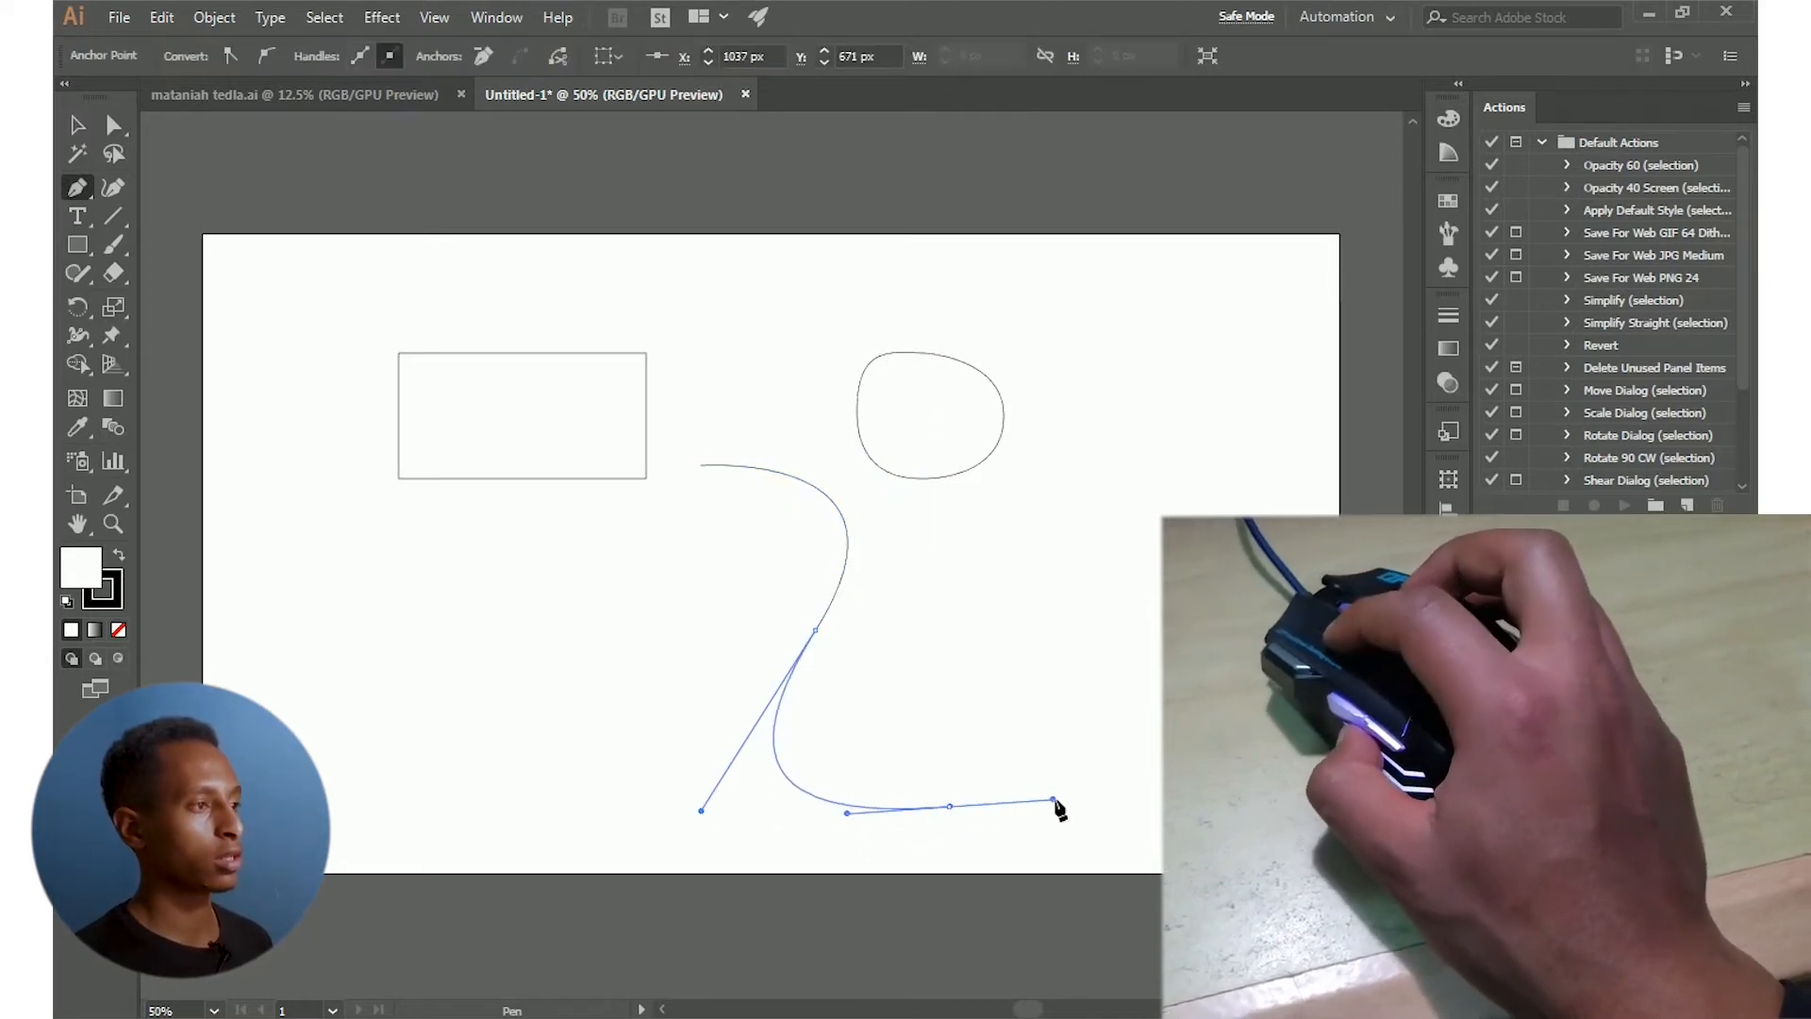
drag(700, 465, 526, 575)
click(78, 124)
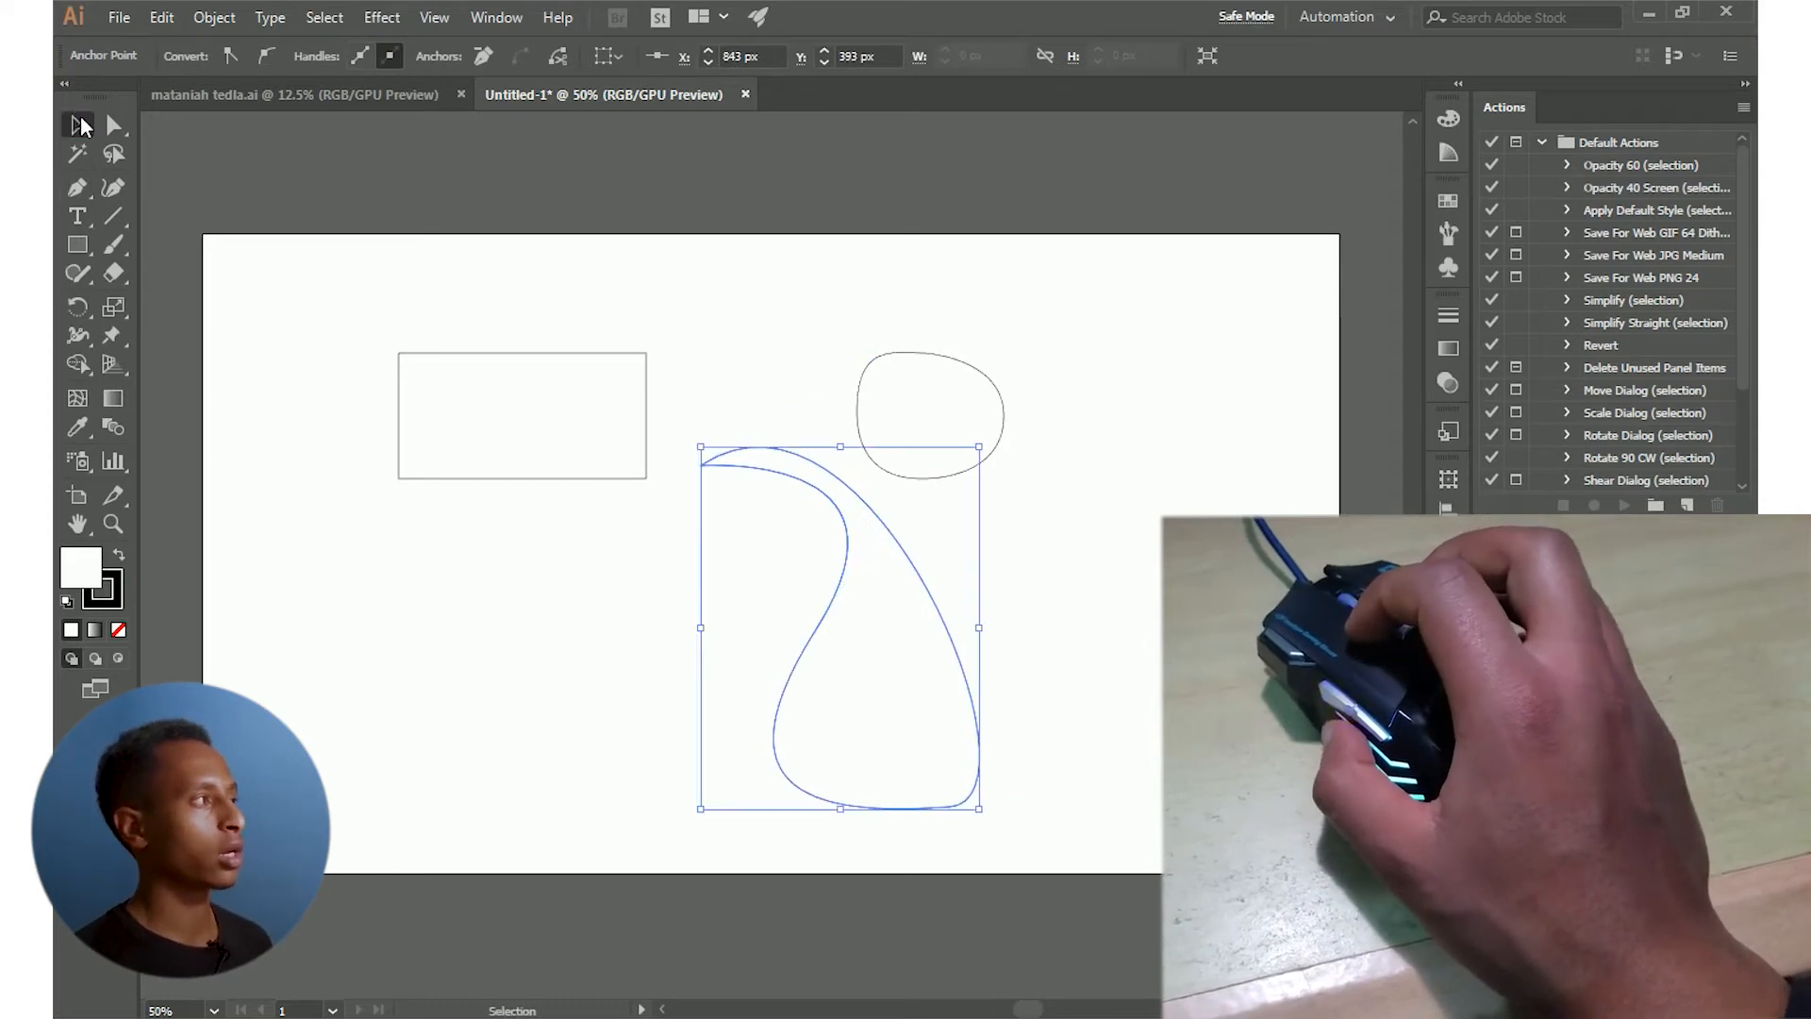
click(660, 528)
click(941, 518)
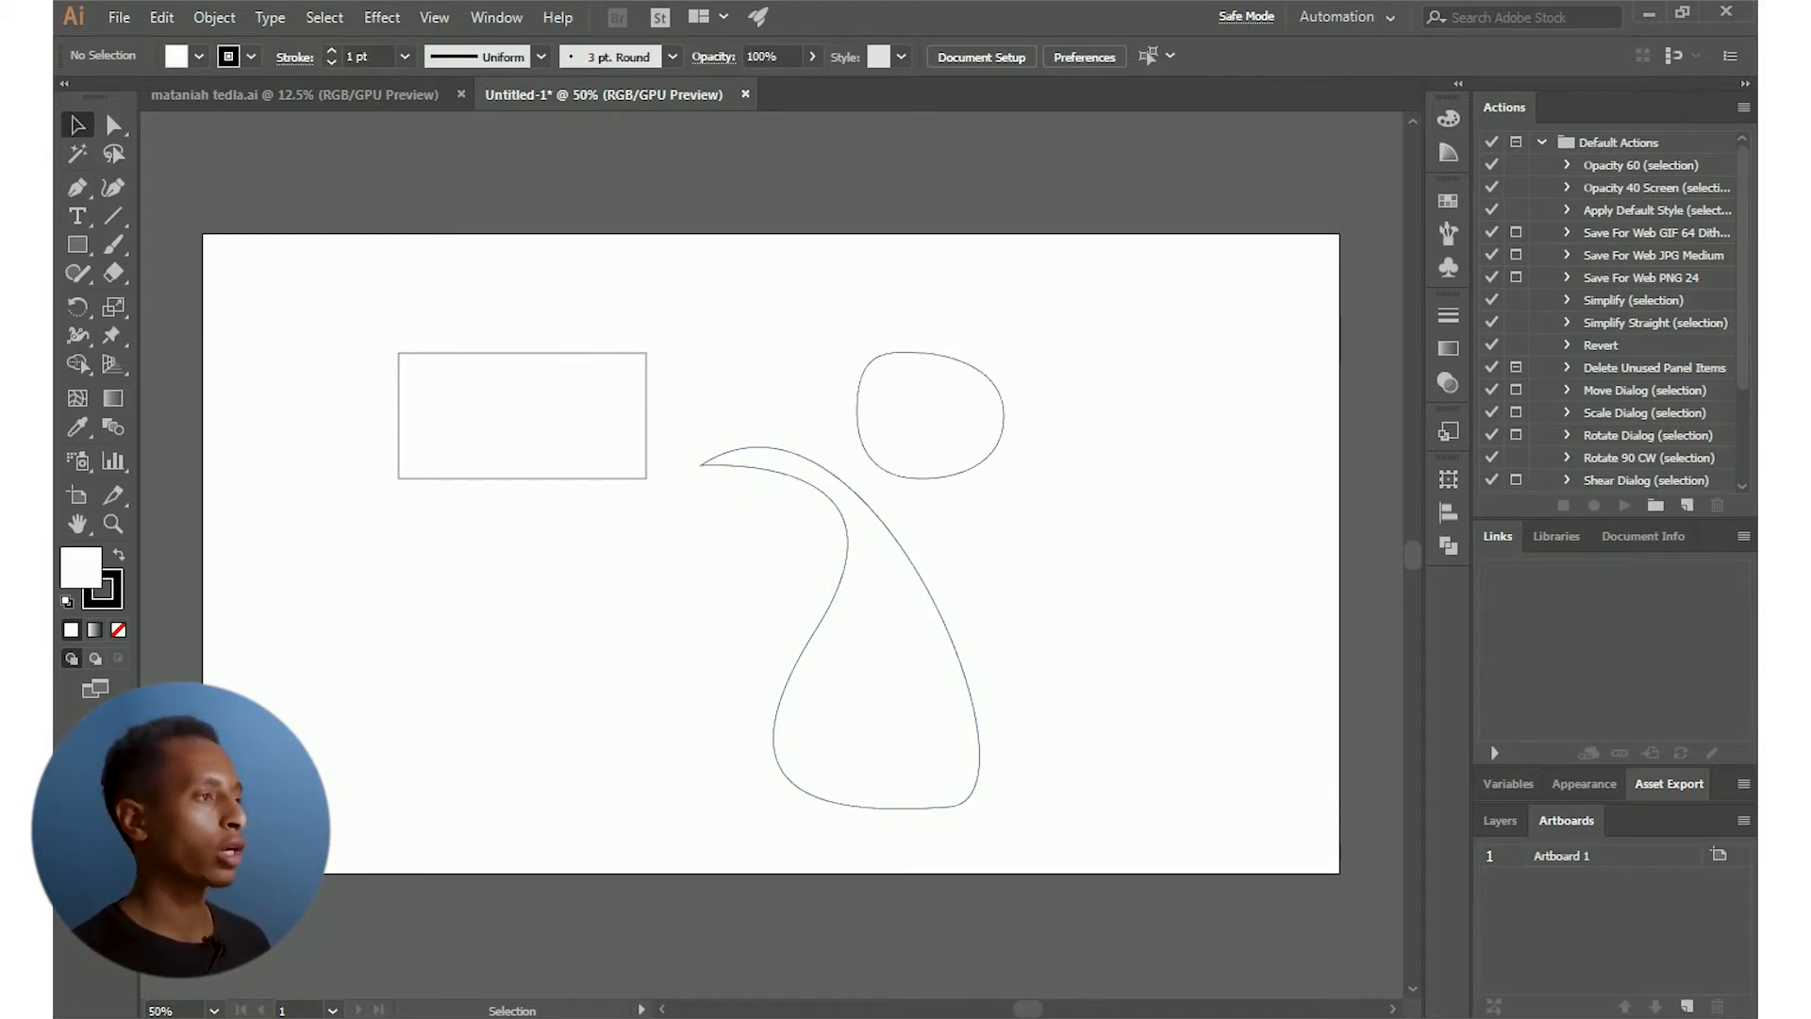
click(72, 185)
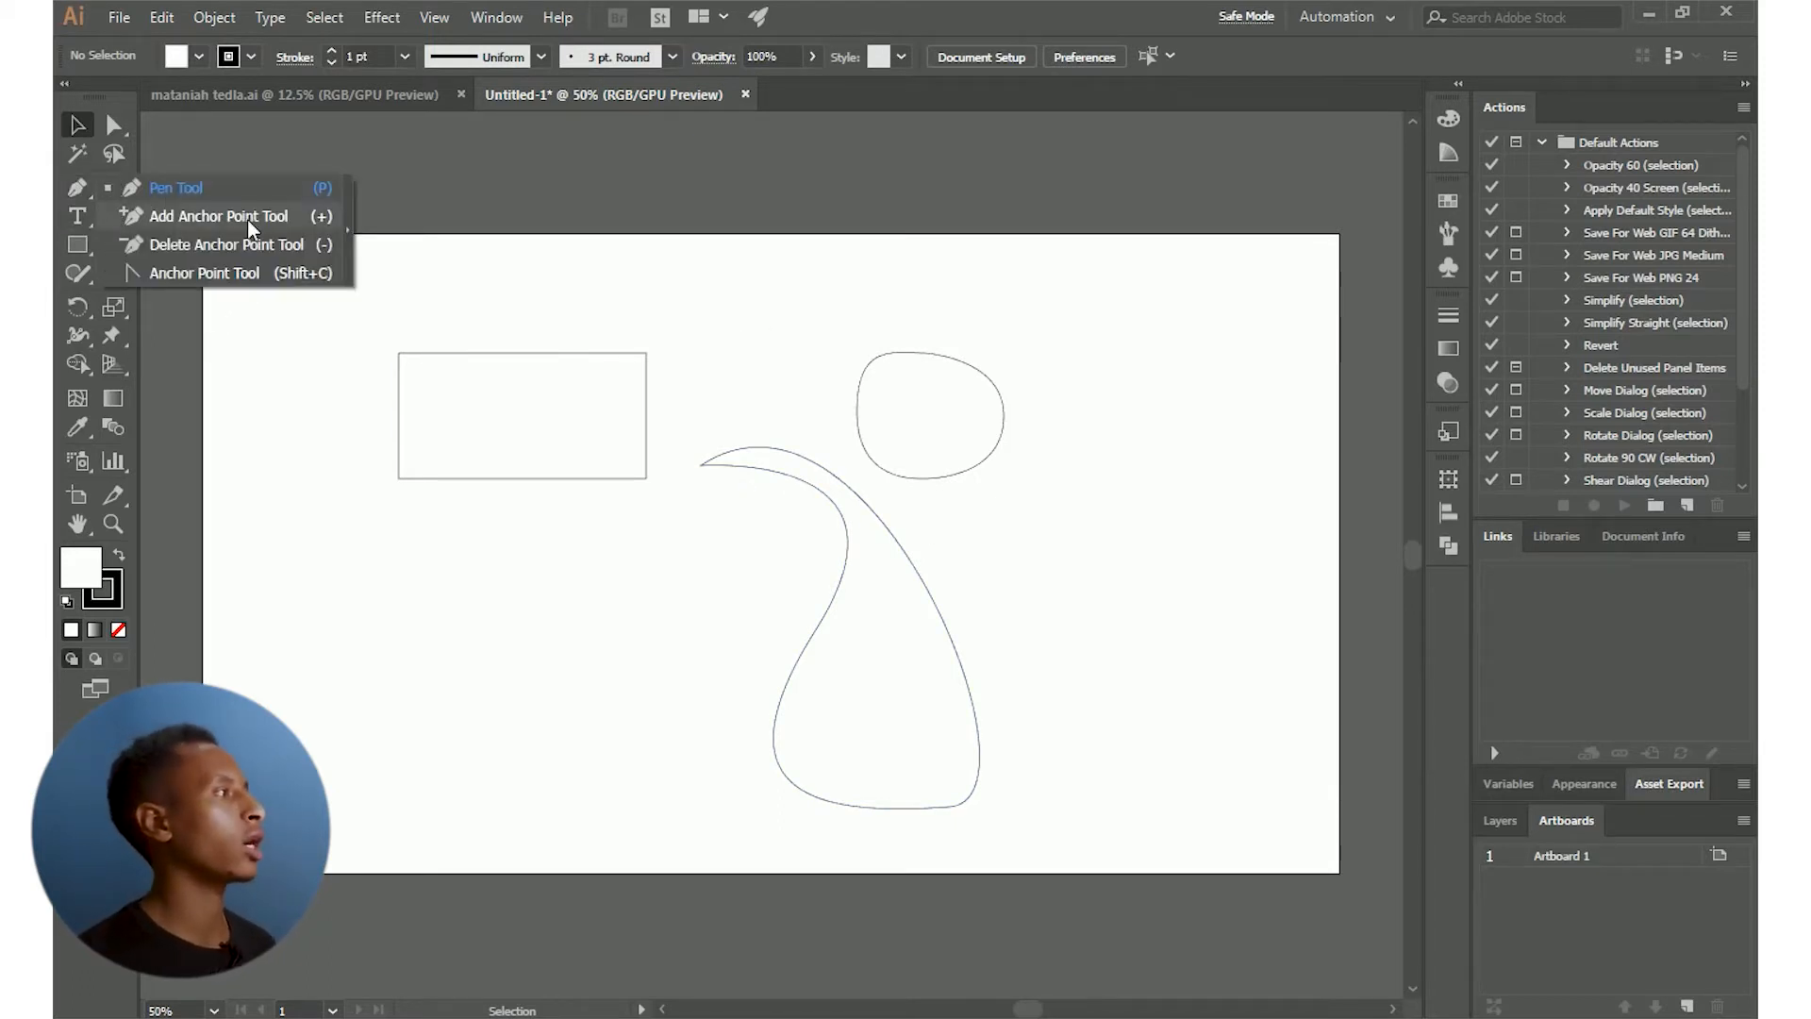
click(76, 181)
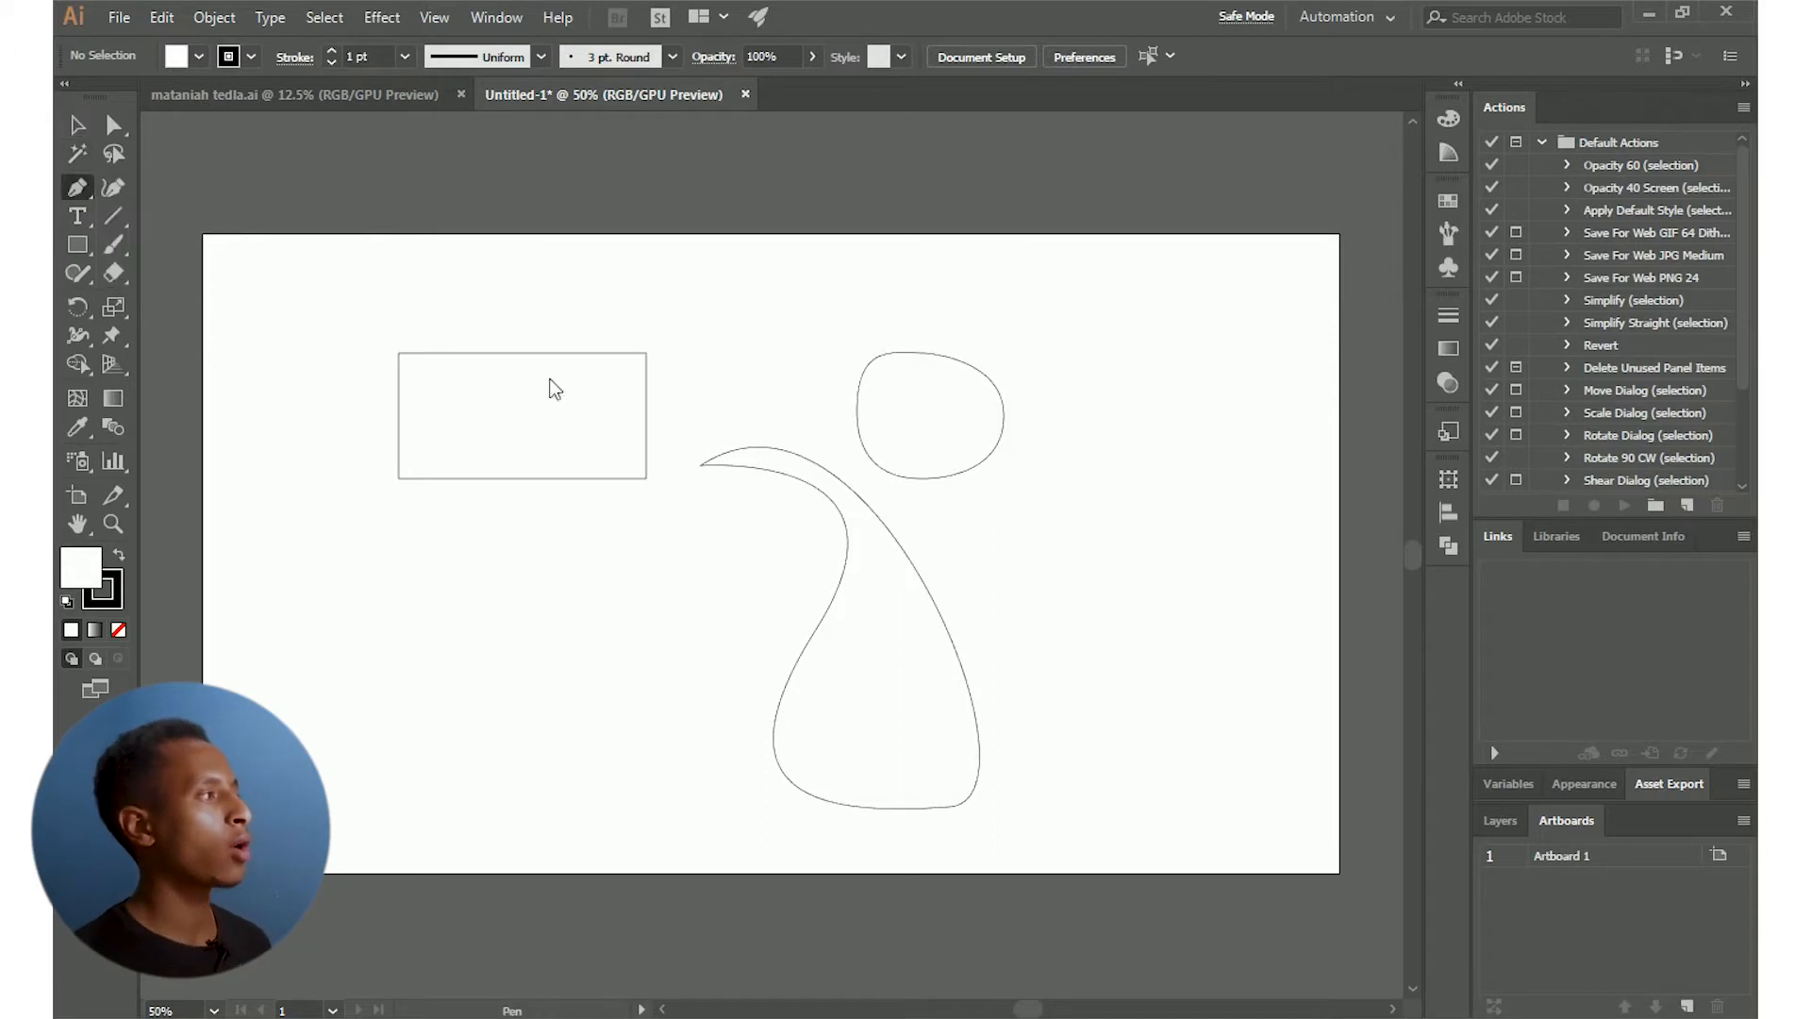
click(77, 125)
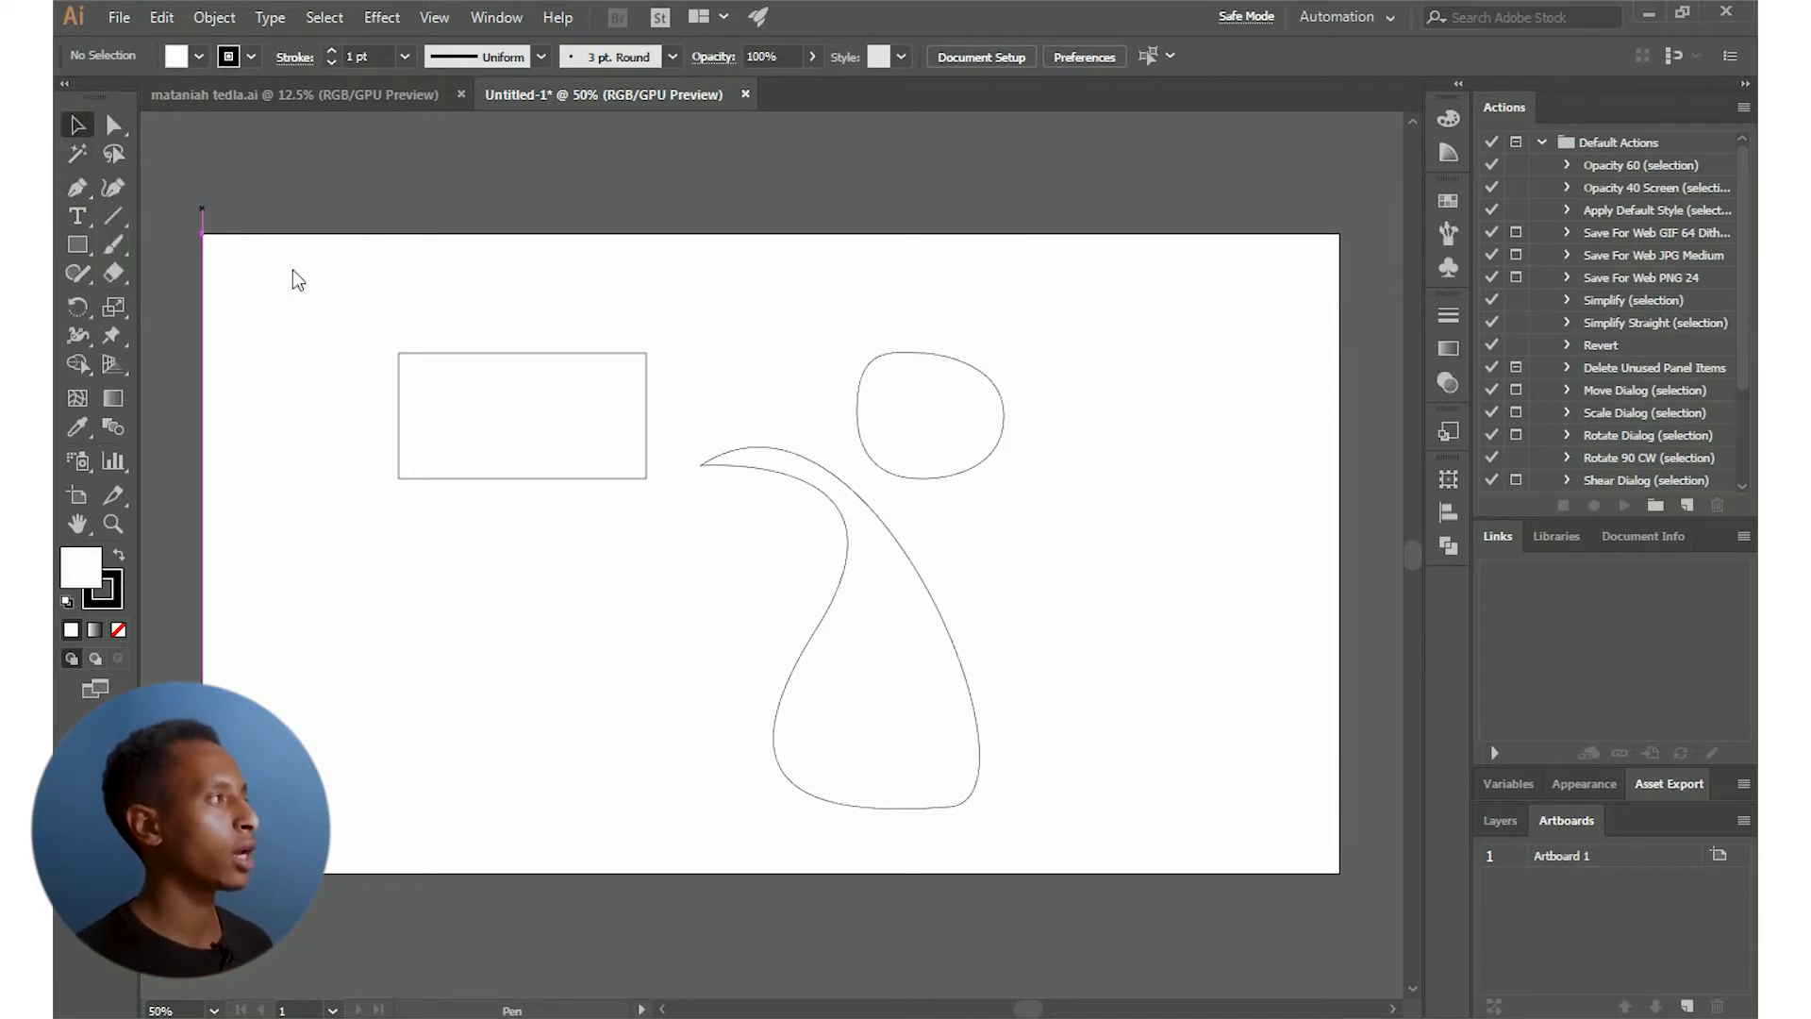
Add an anchor point at the middle of the rectangle's upper edge with the Add Anchor Point tool
click(497, 359)
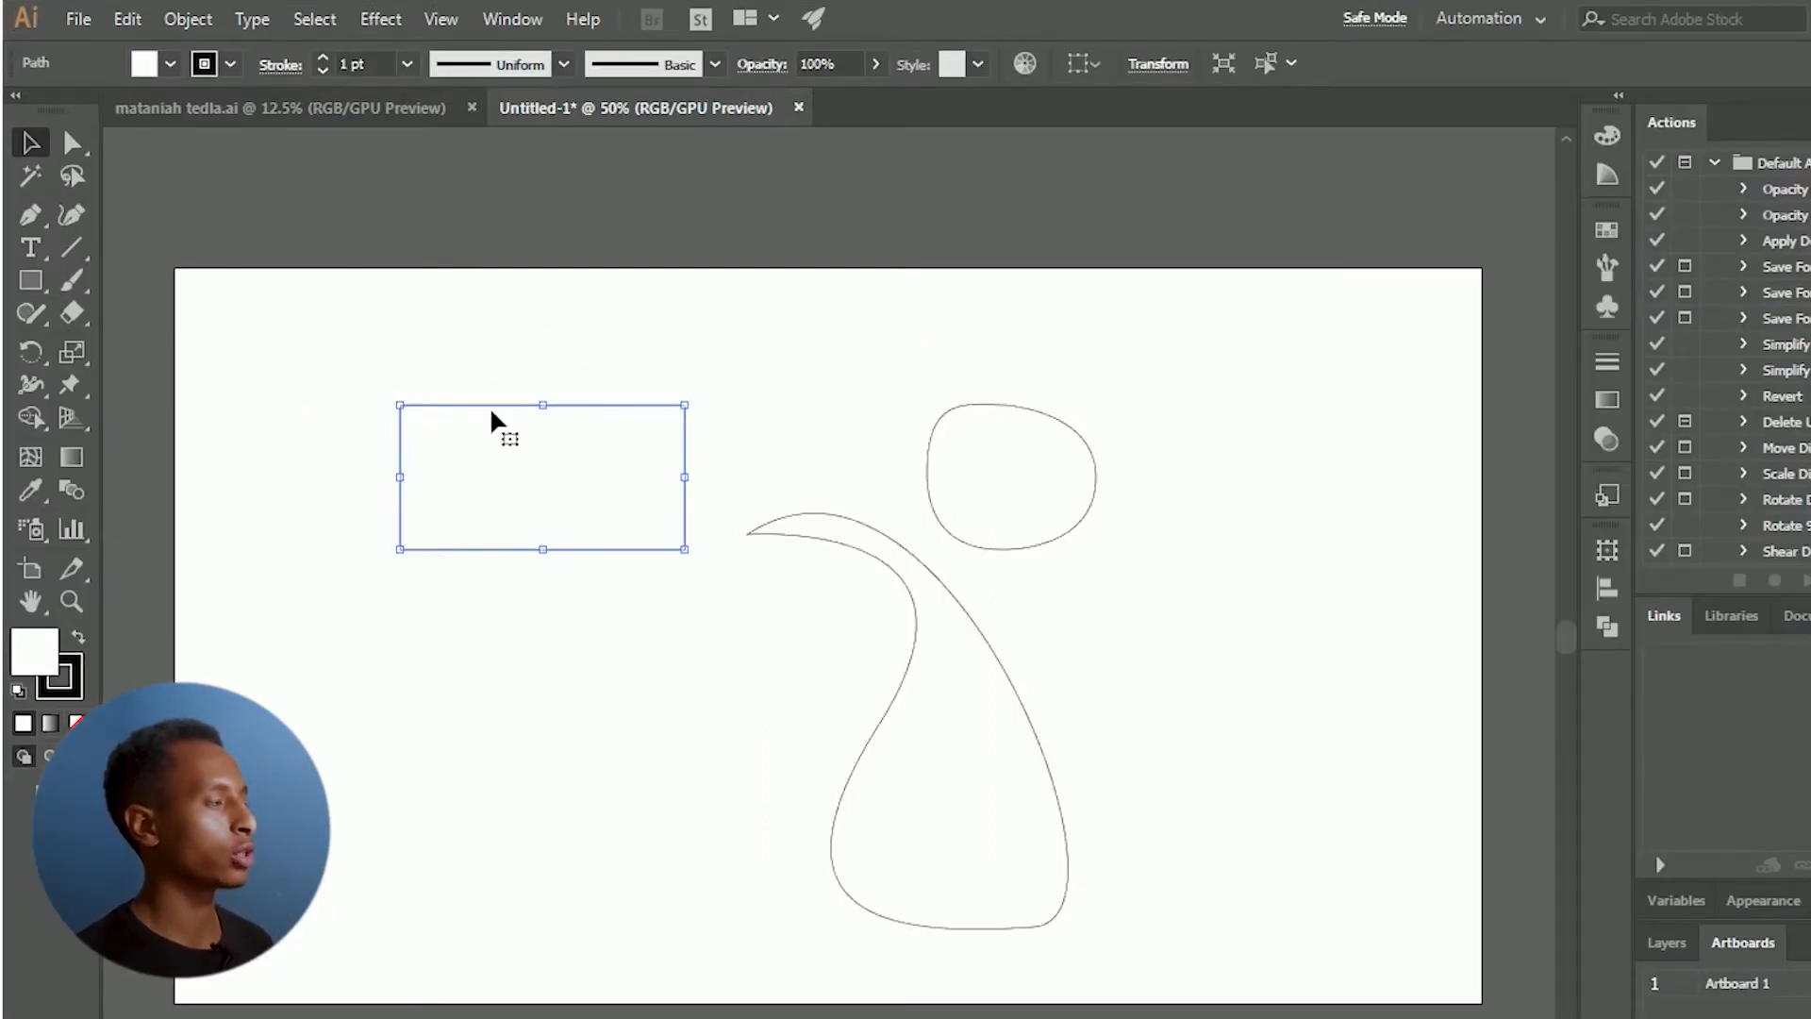
click(73, 143)
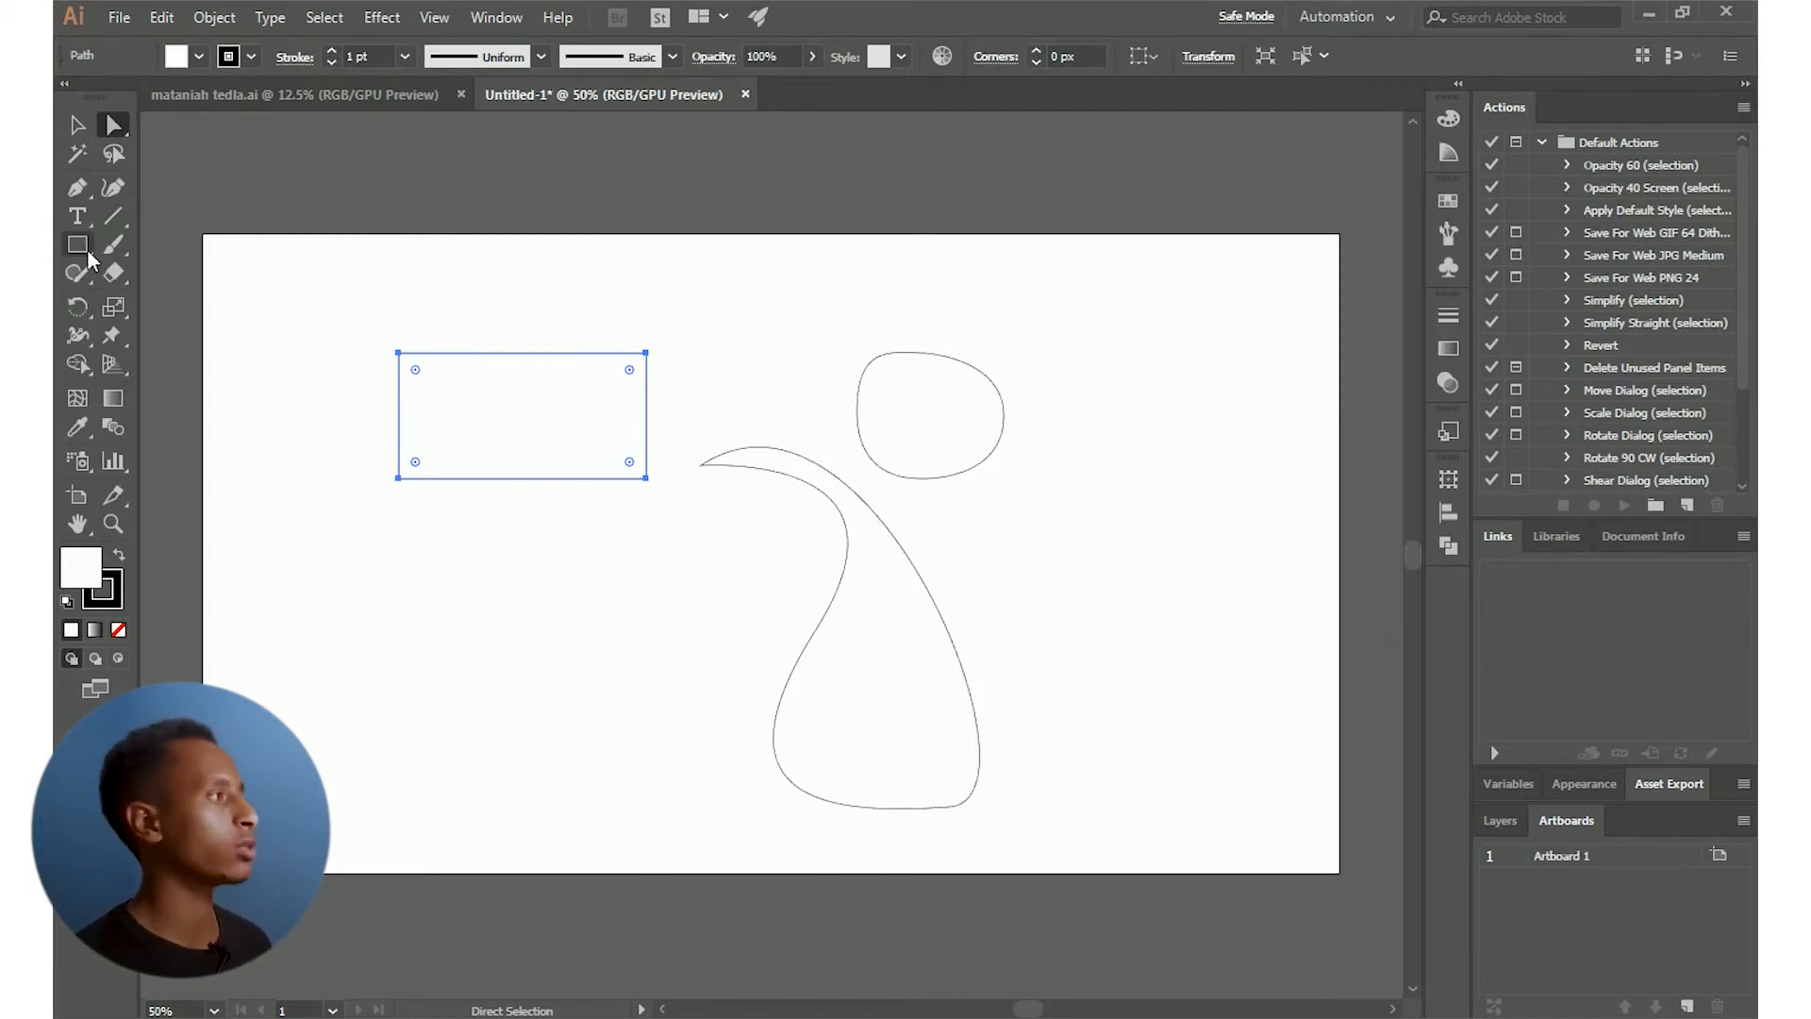
drag(81, 192, 173, 221)
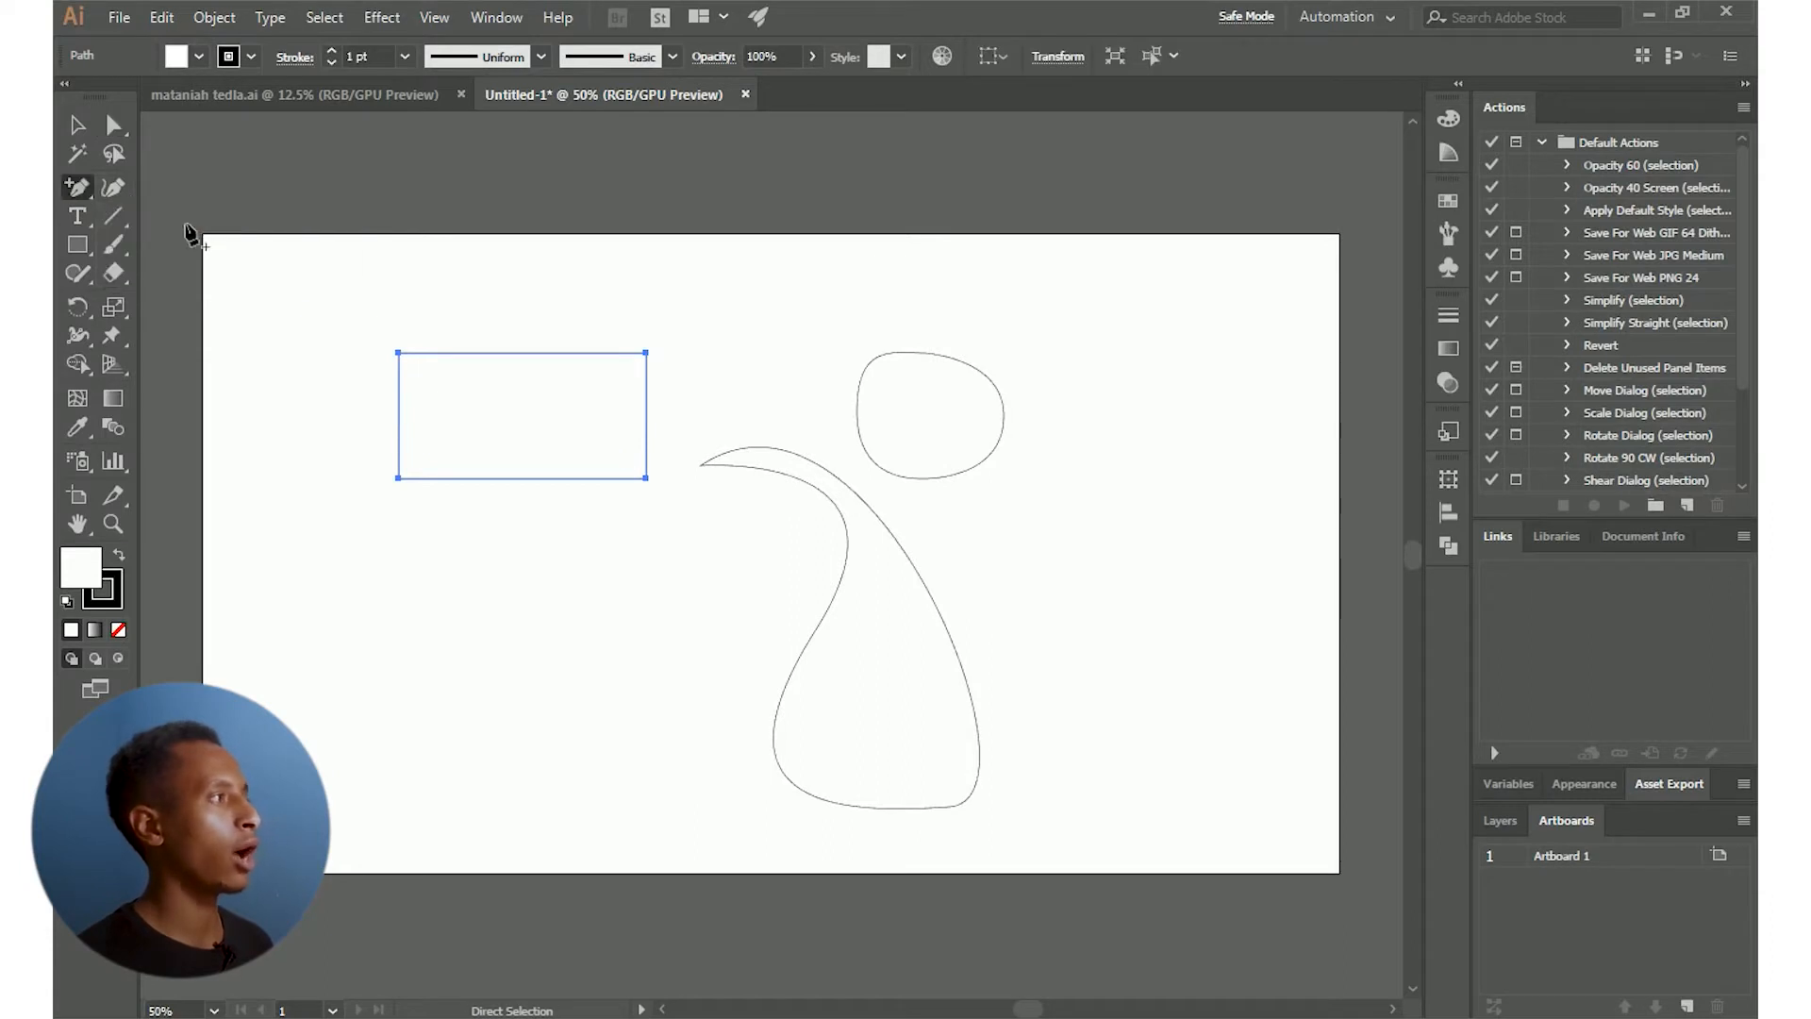
click(524, 353)
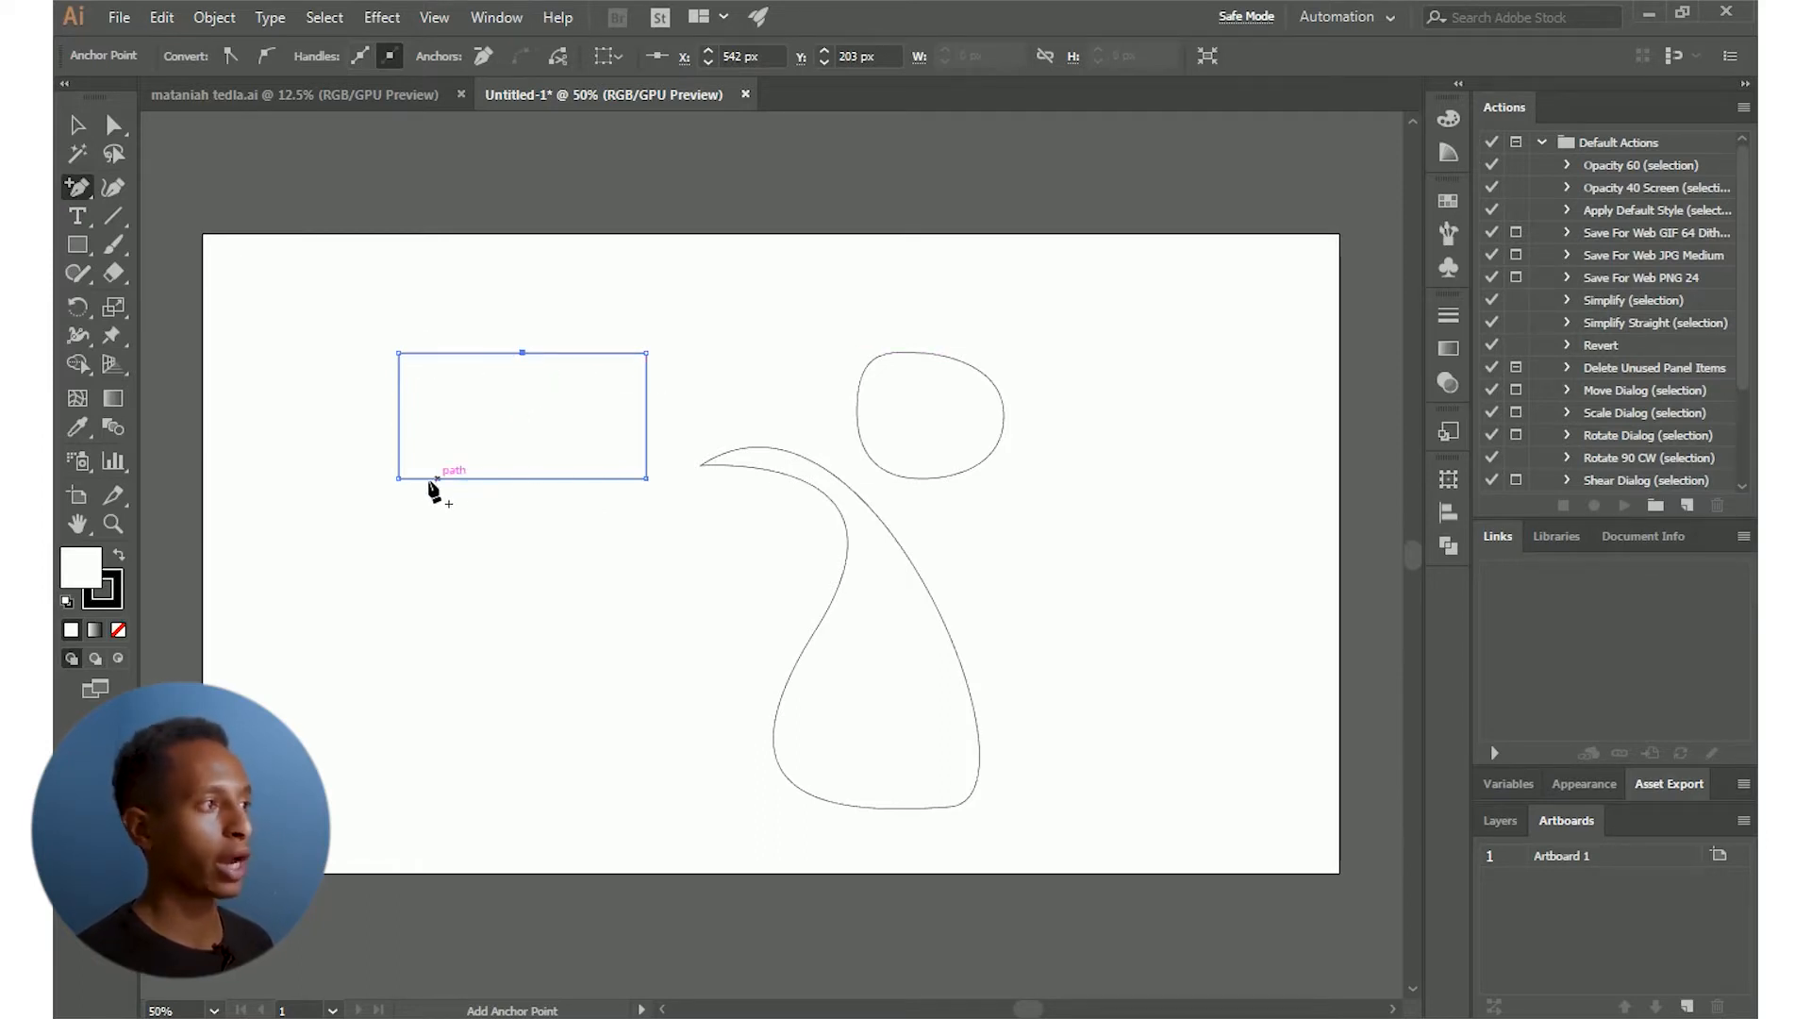
Delete the rectangle's upper-left corner anchor point with the Delete Anchor Point tool
click(85, 185)
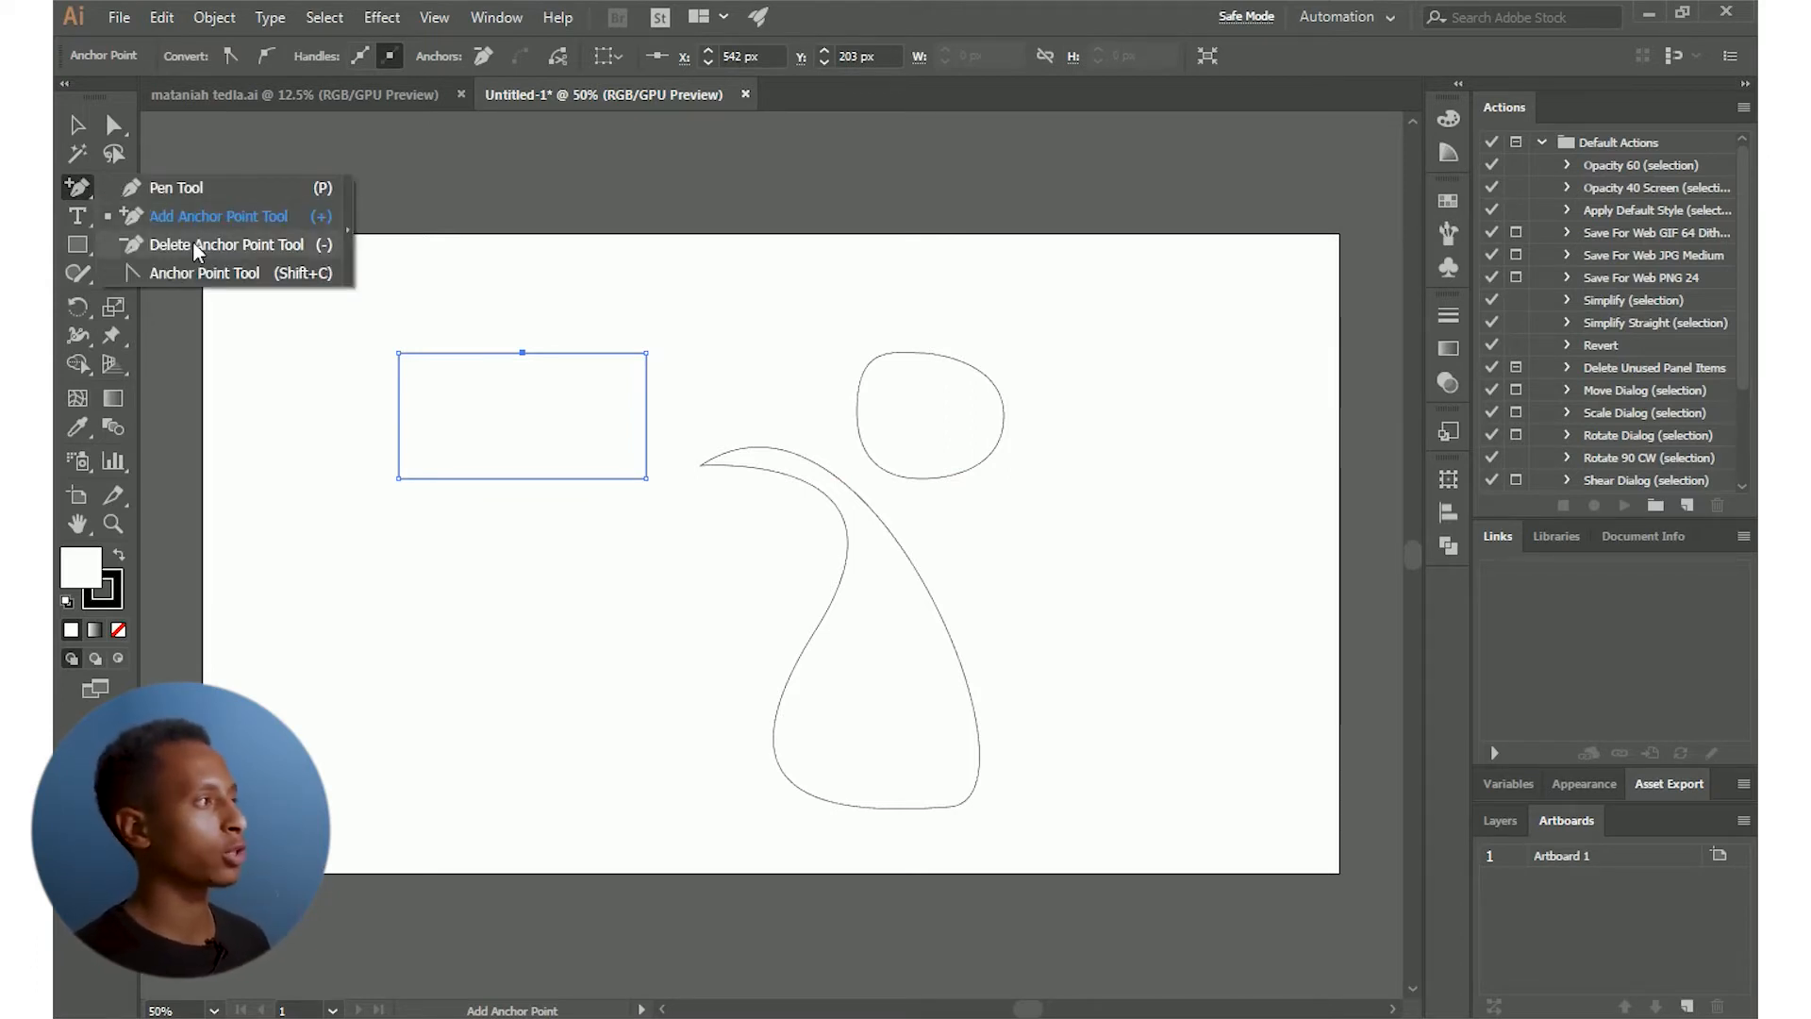
click(224, 256)
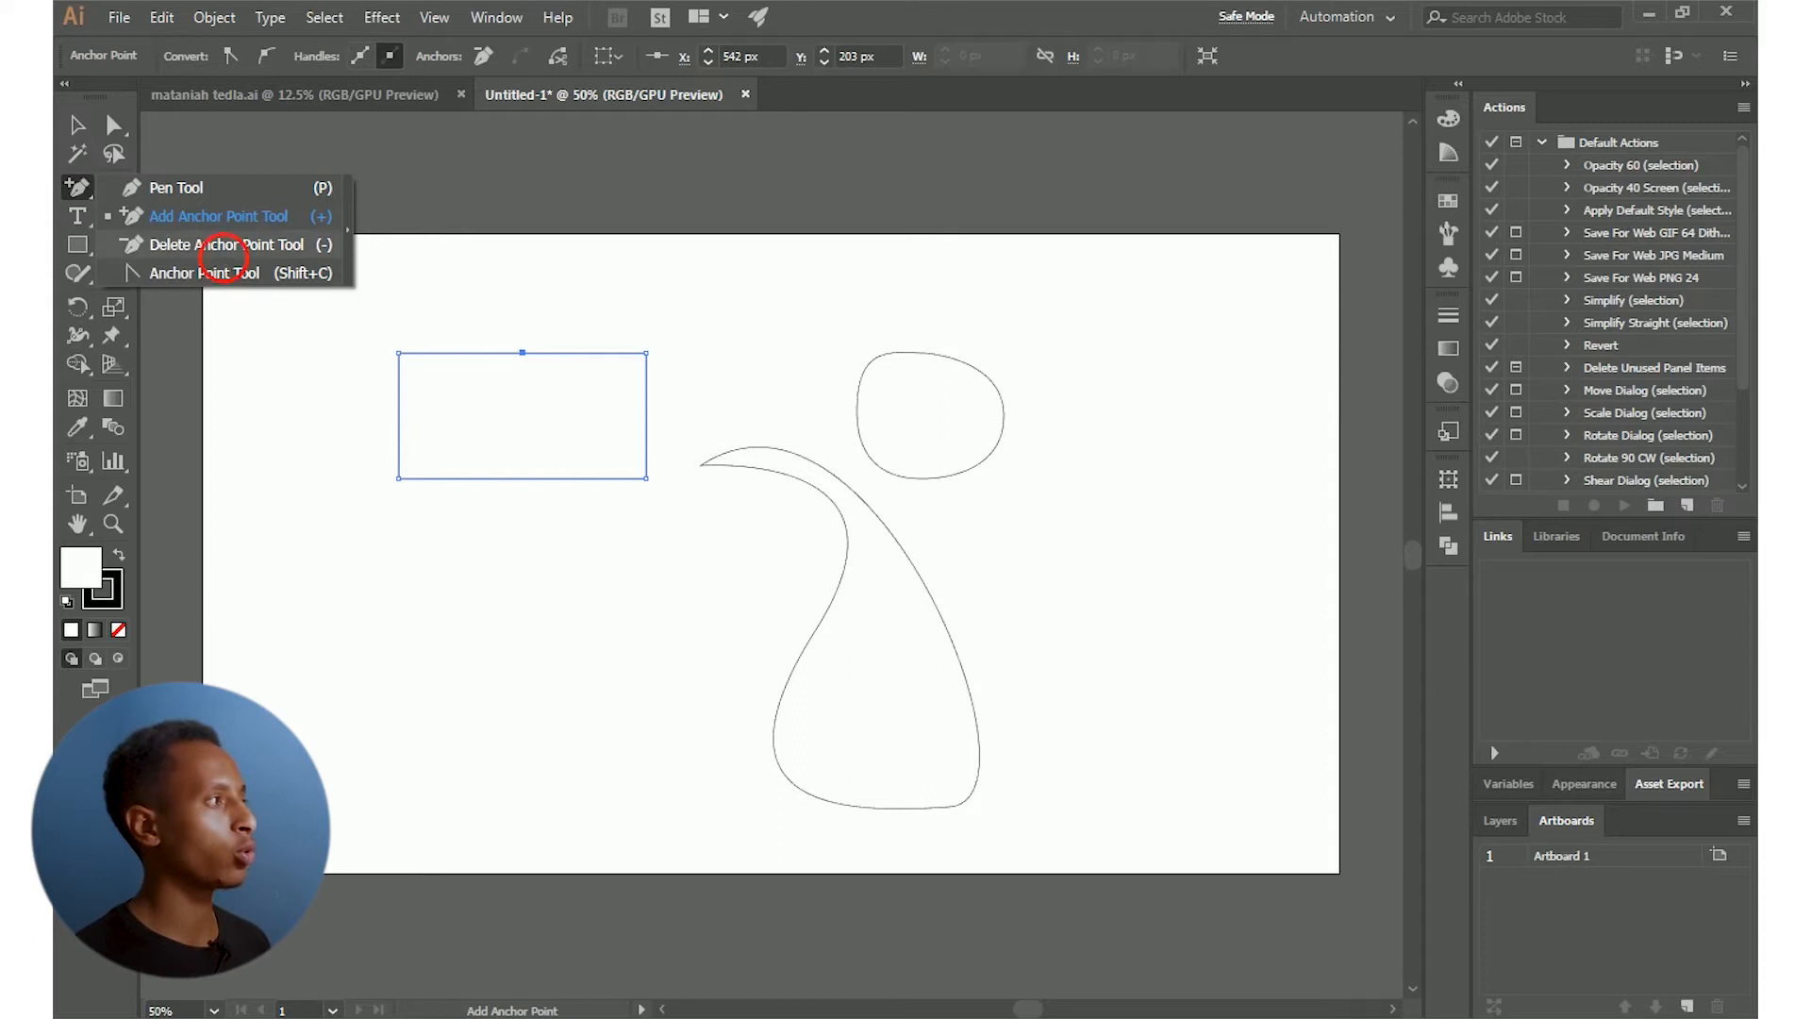
click(399, 354)
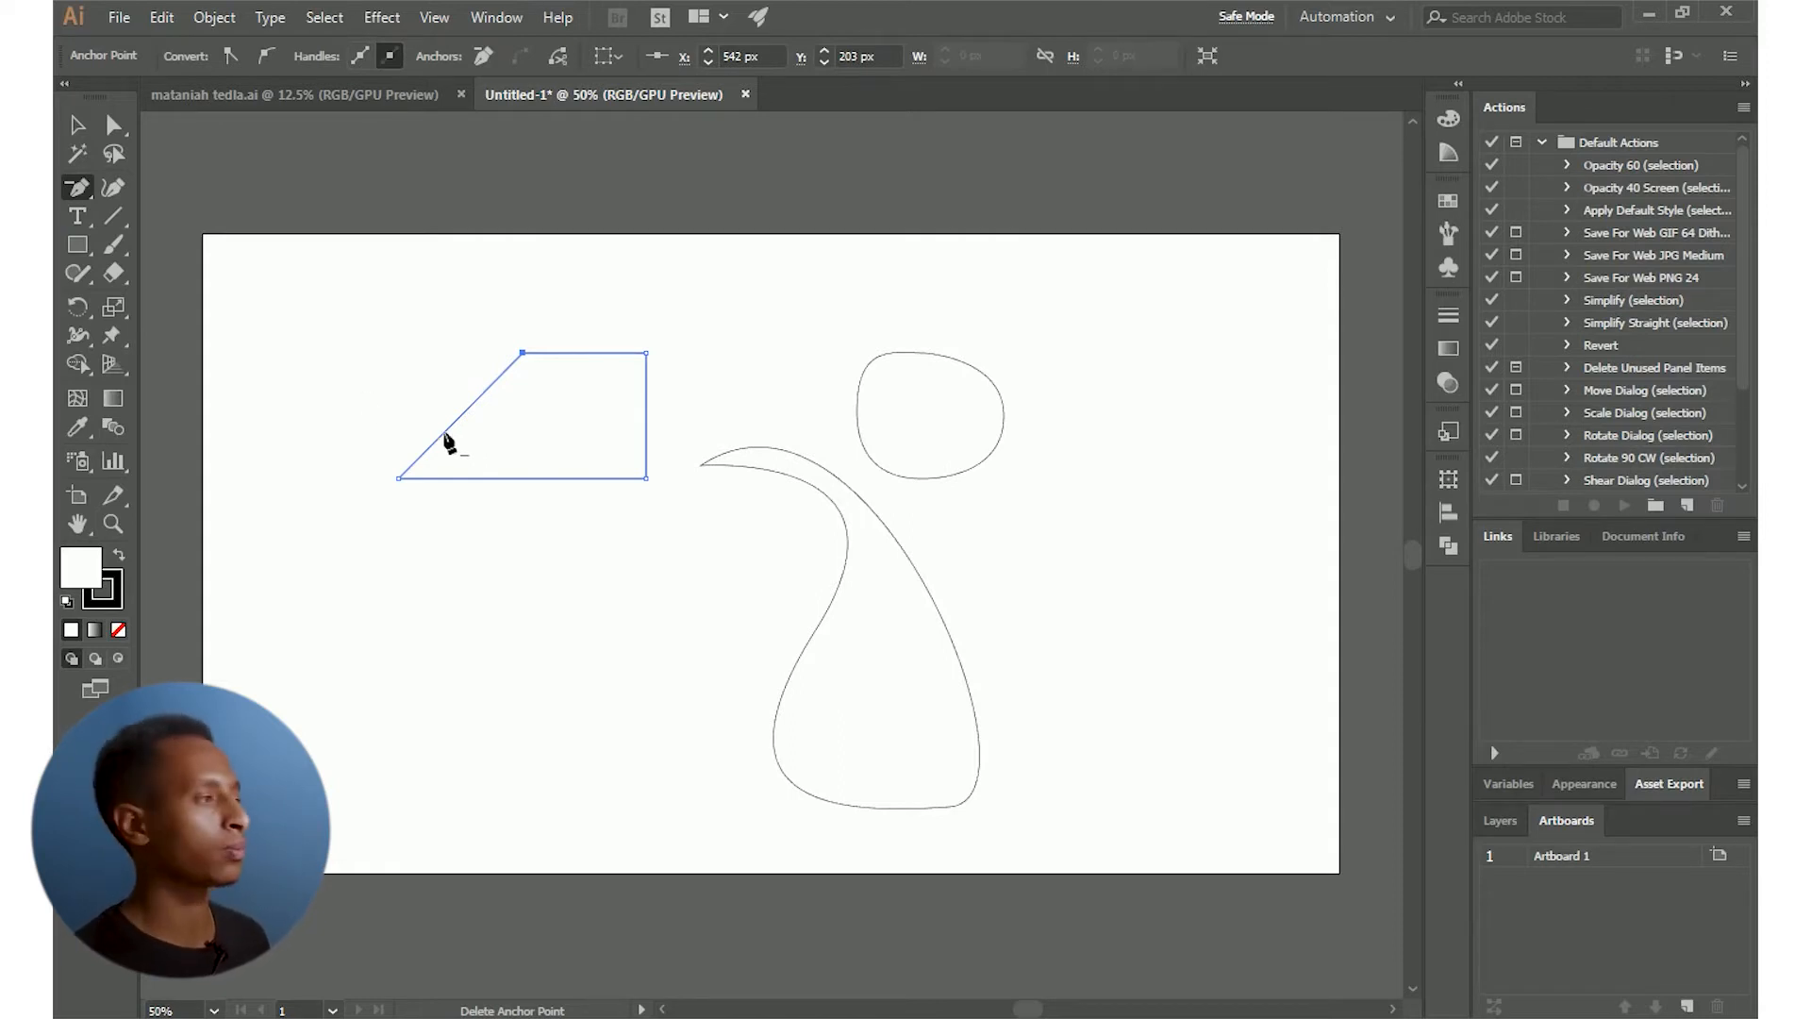
Convert the anchor point where the slanted and upper edges meet into a smooth curve point with the Anchor Point tool
click(75, 189)
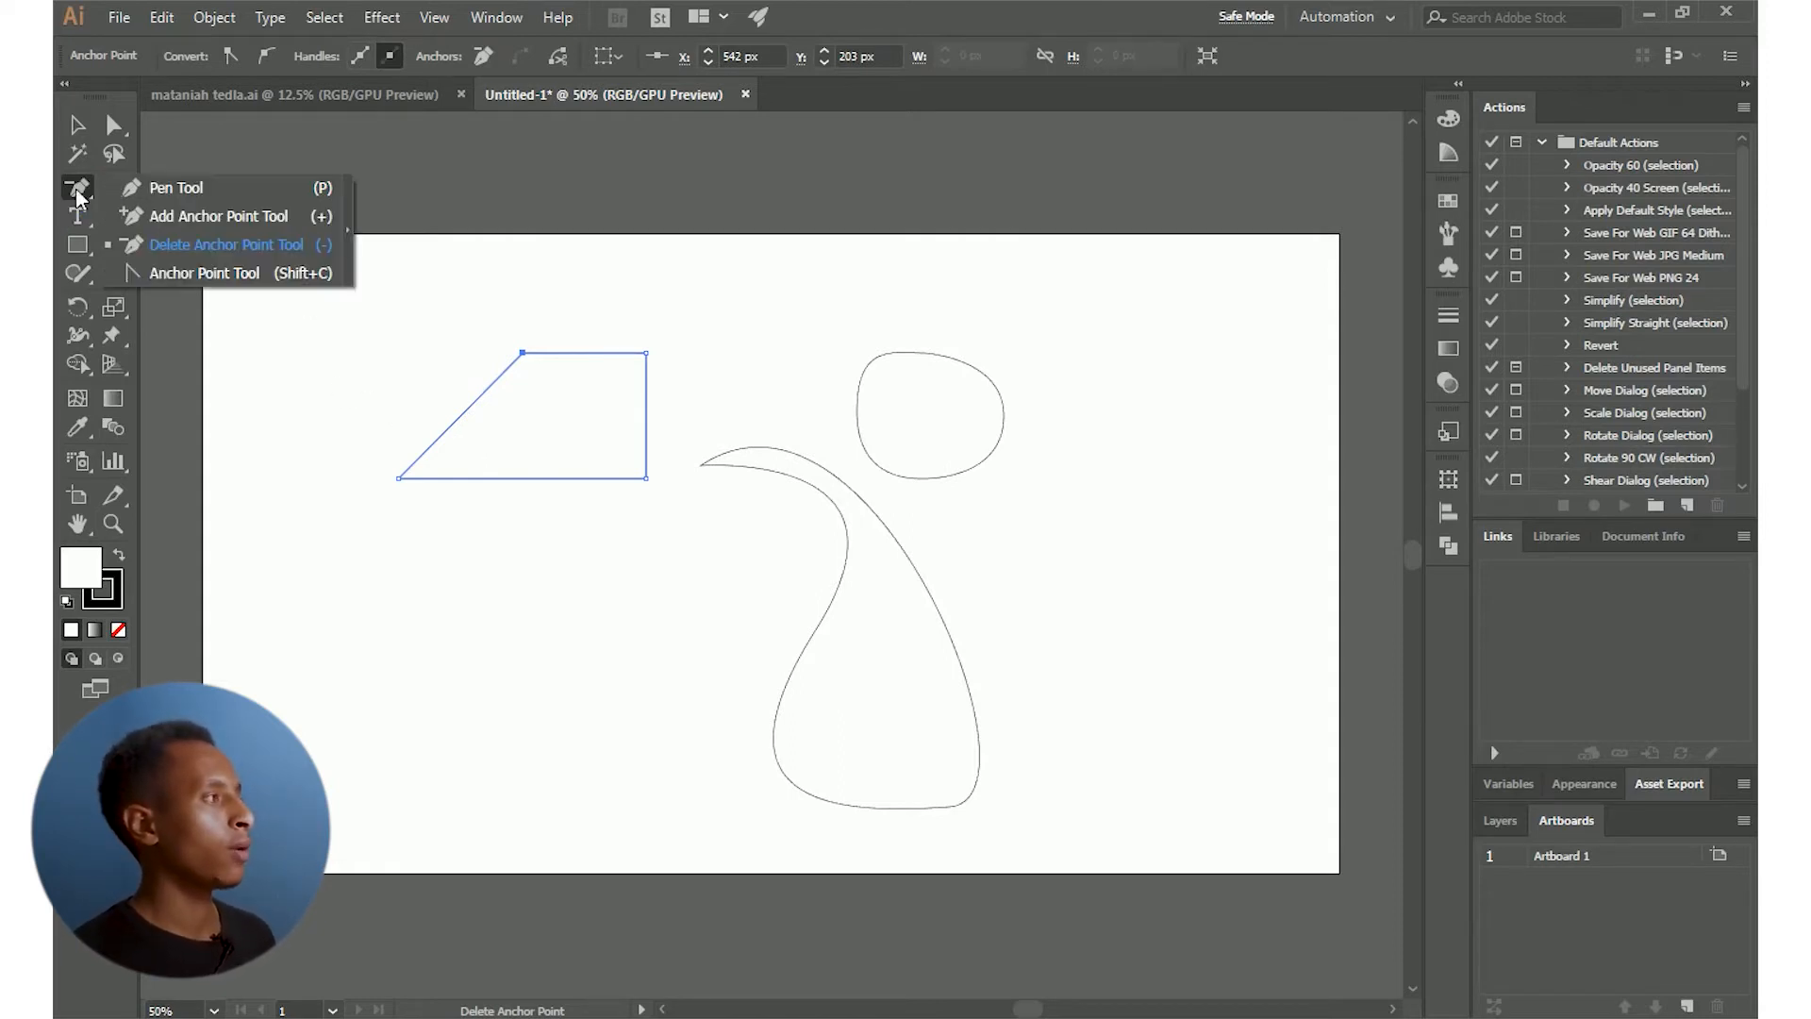
click(218, 281)
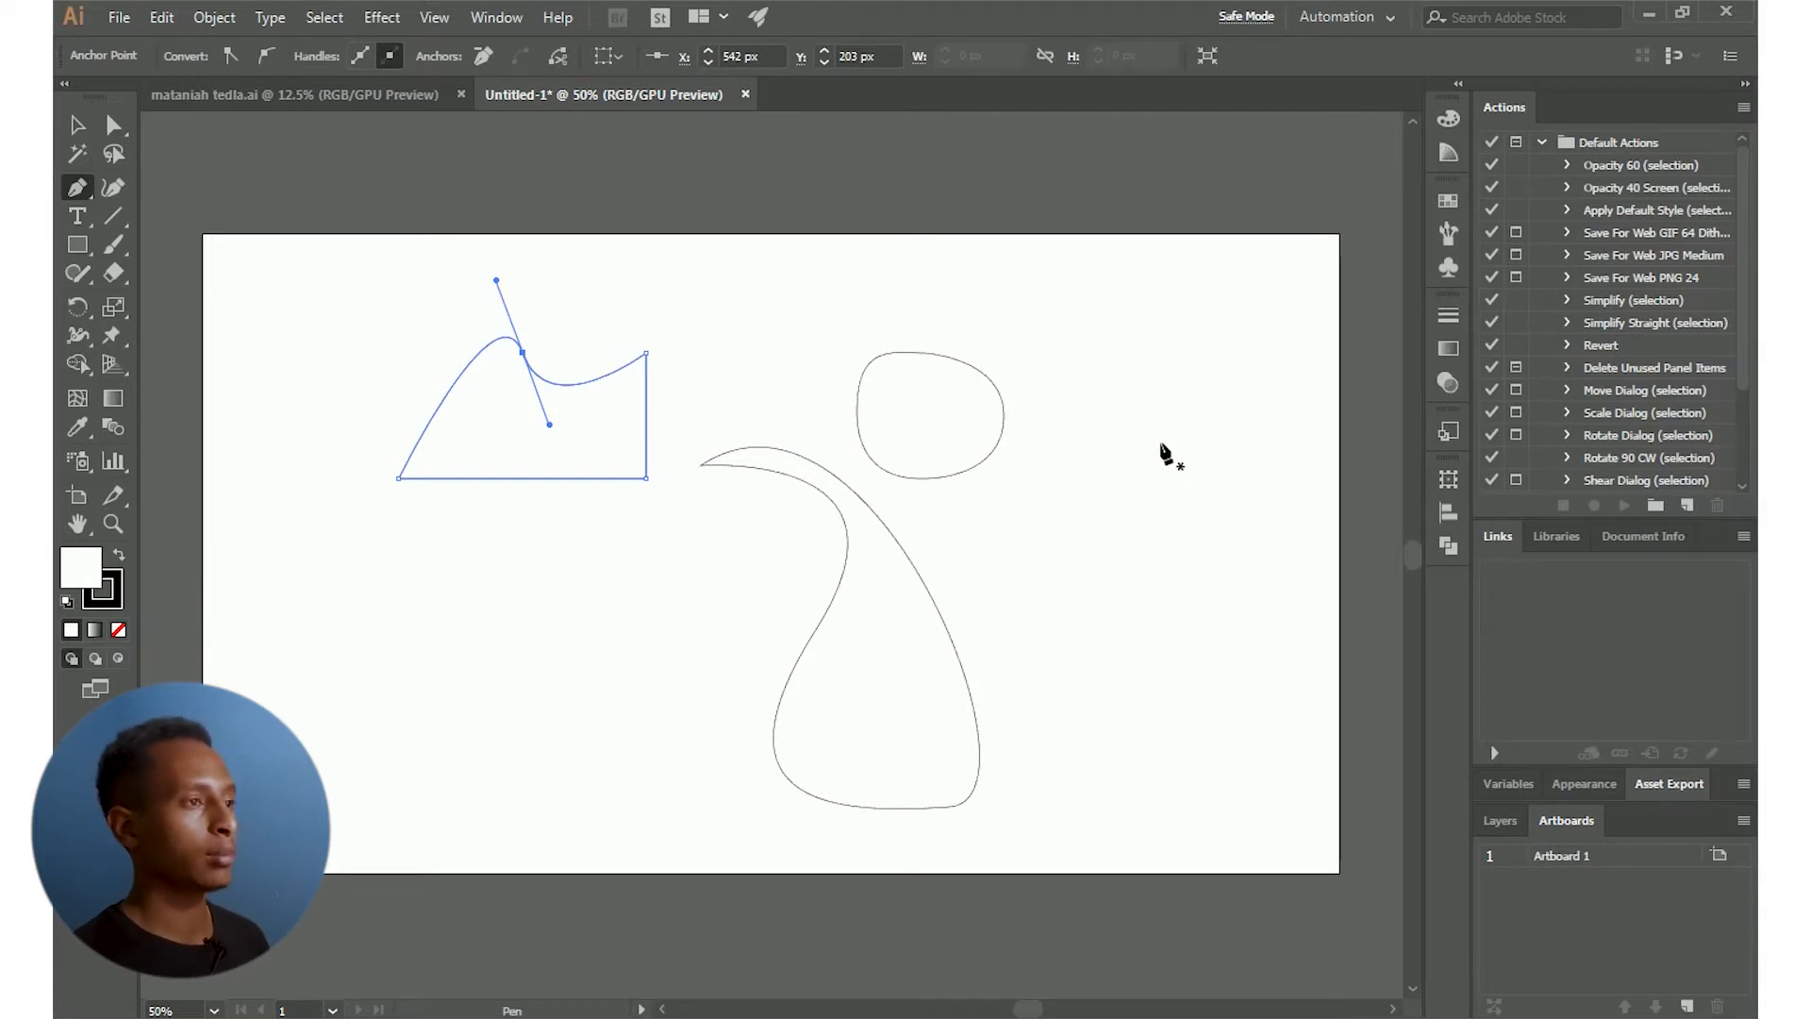
Draw a closed, straight-sided diamond with the Pen tool in the empty area to the right of the rounded shape
click(1158, 442)
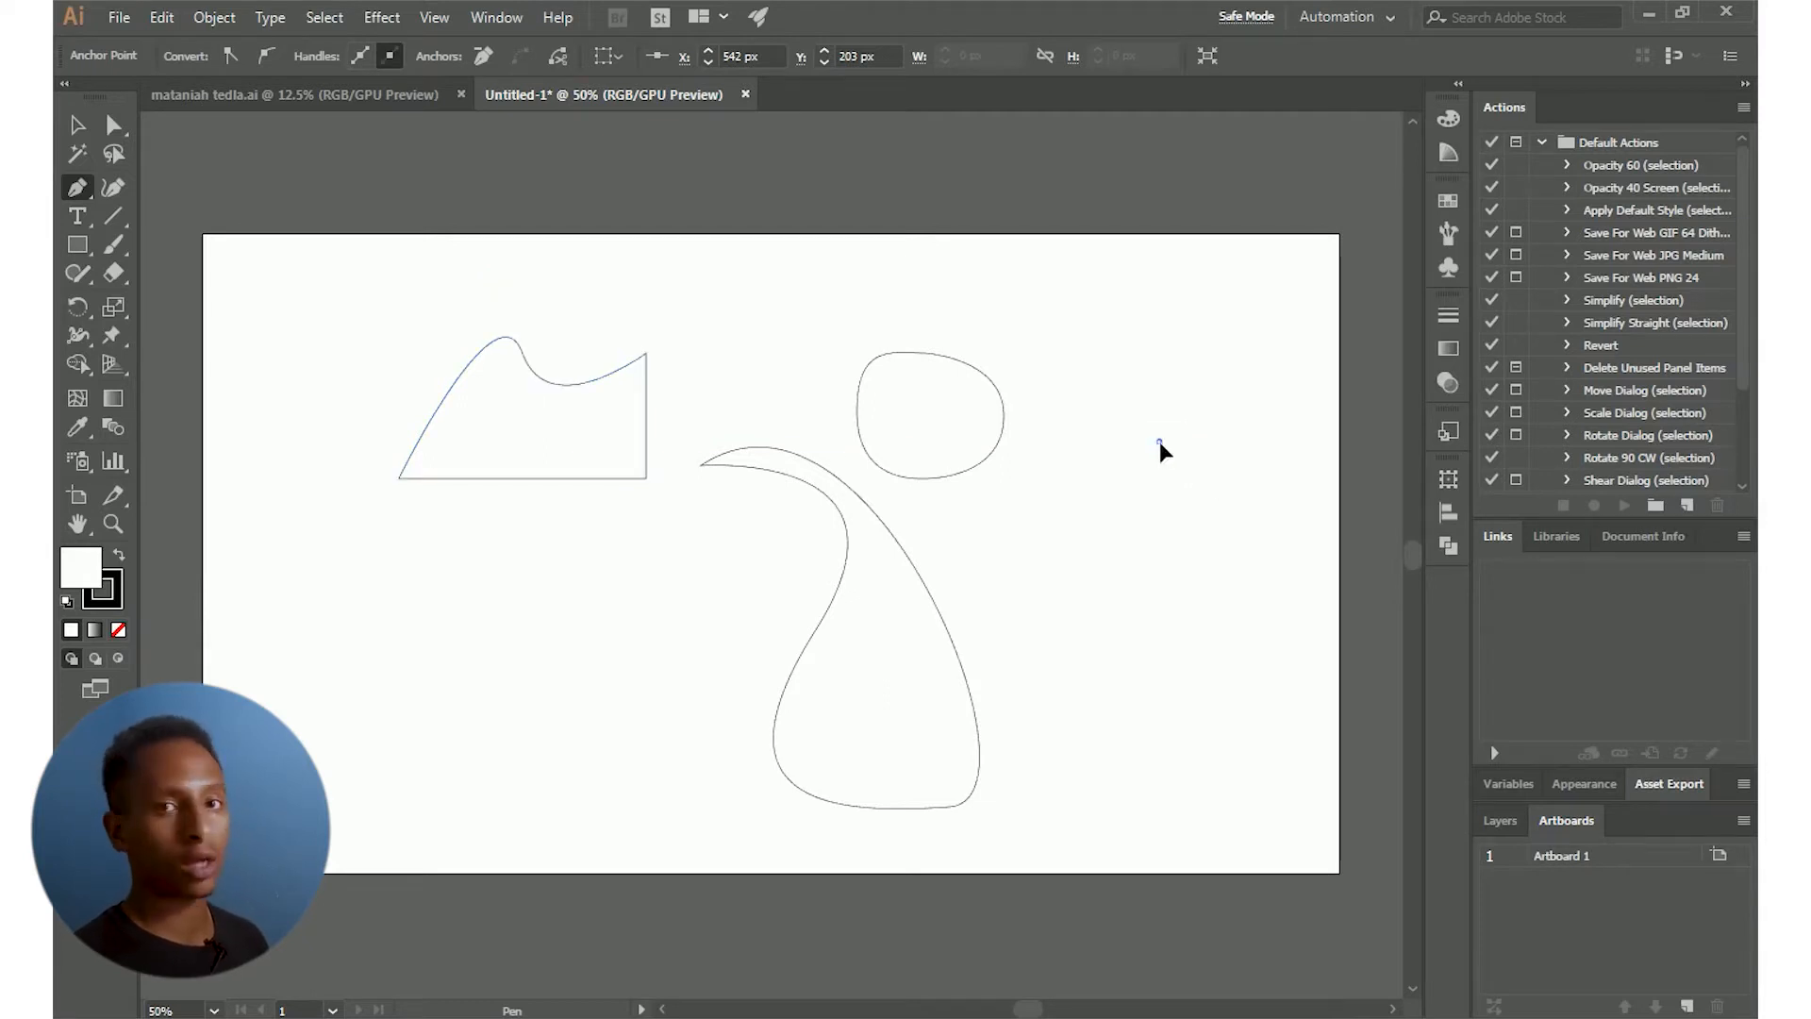
click(1232, 515)
click(1160, 586)
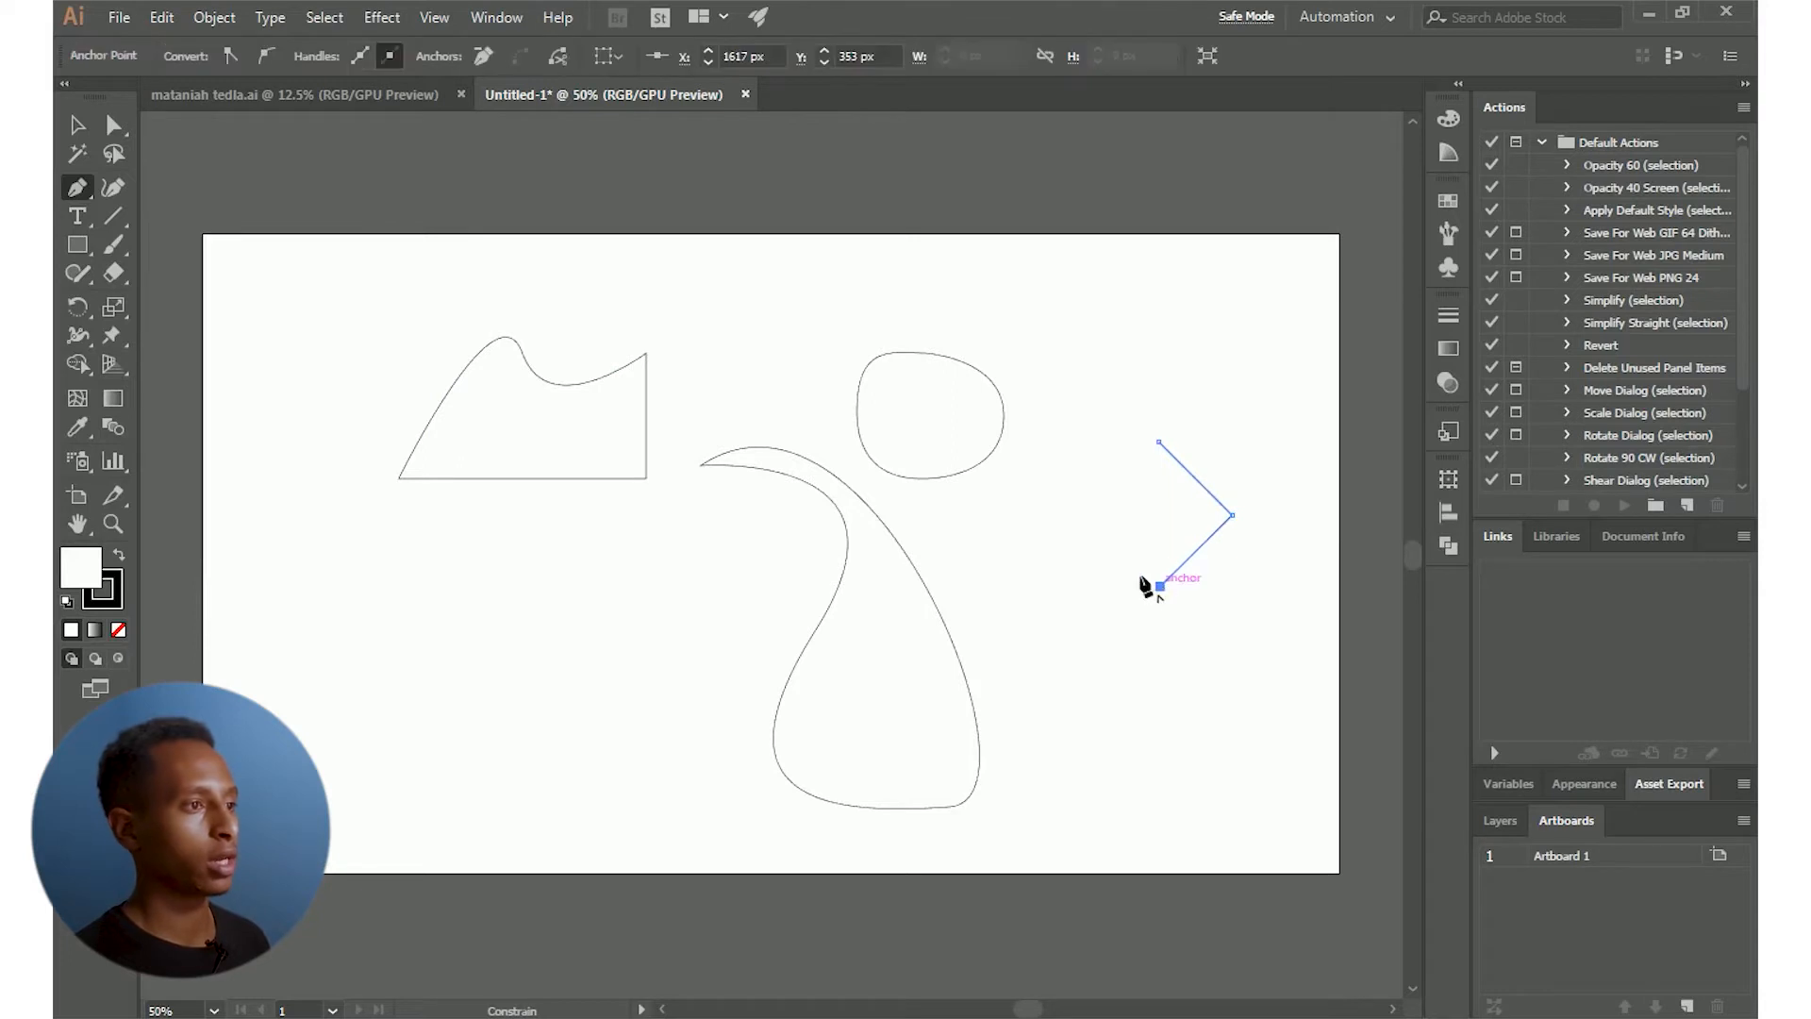
click(1090, 517)
click(1160, 441)
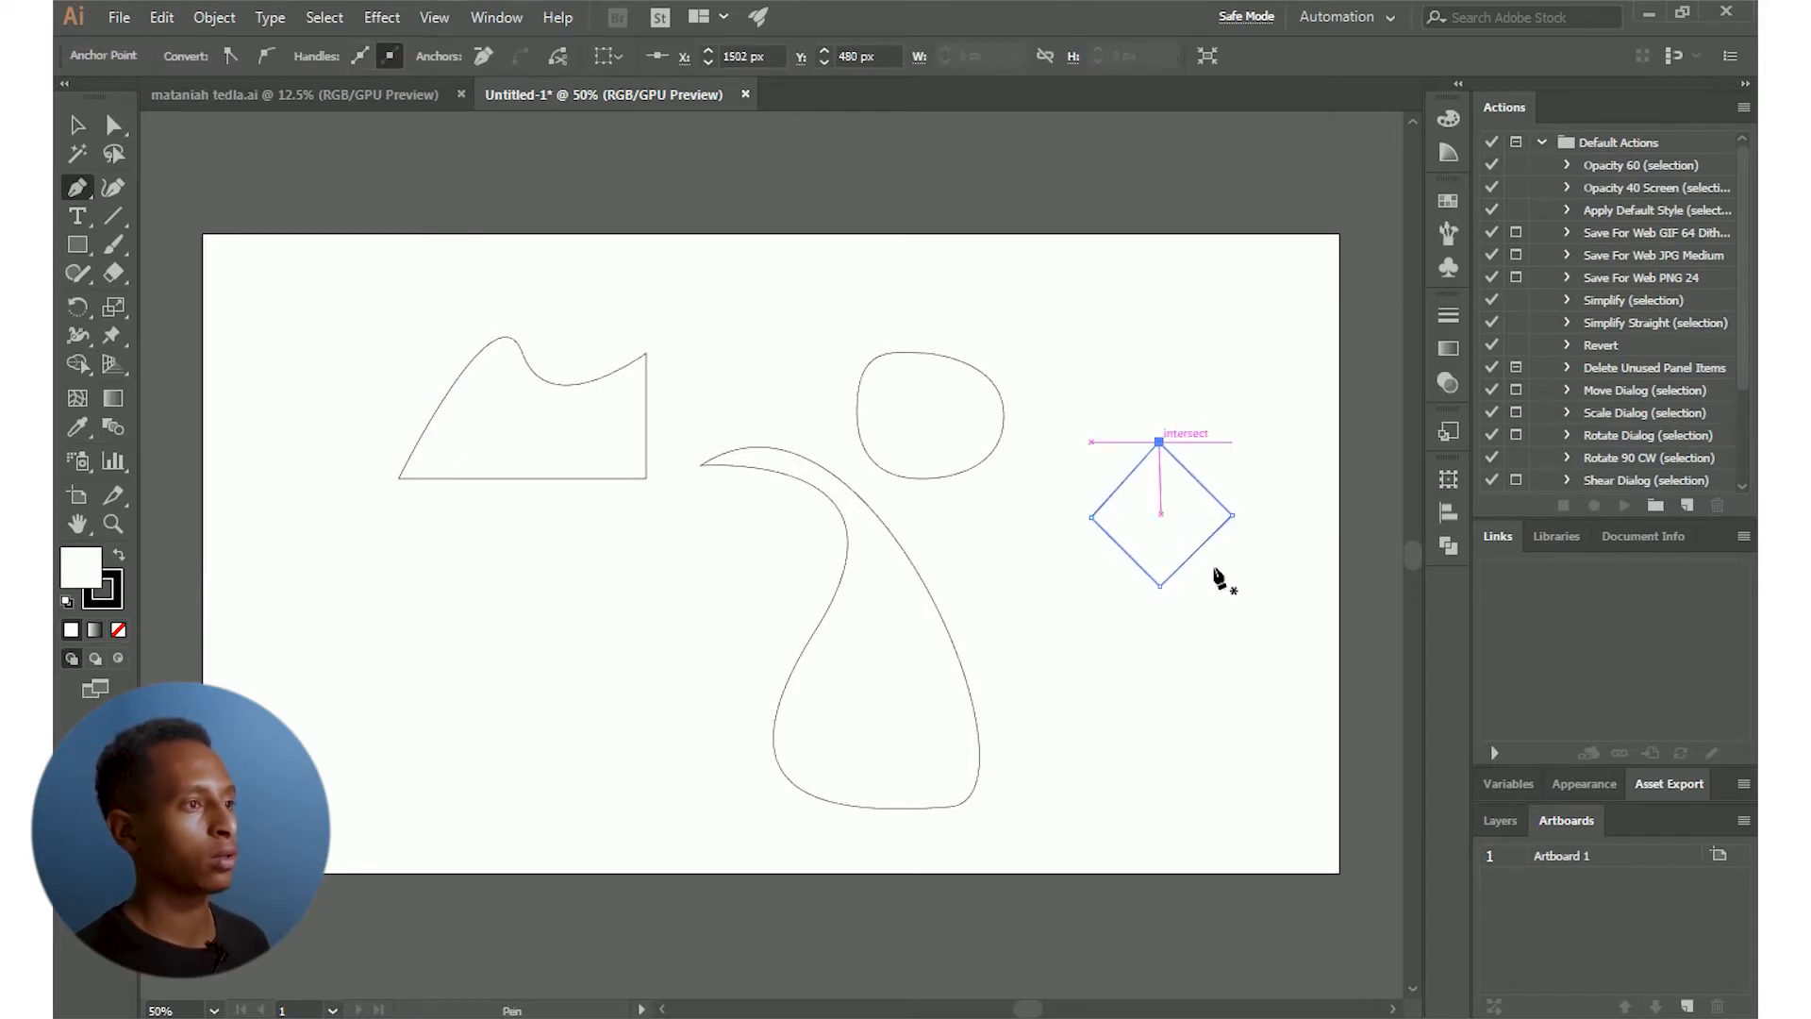
Turn the diamond into a circle by converting its right and left anchor points to smooth points with the Anchor Point tool, and deselect it
click(76, 187)
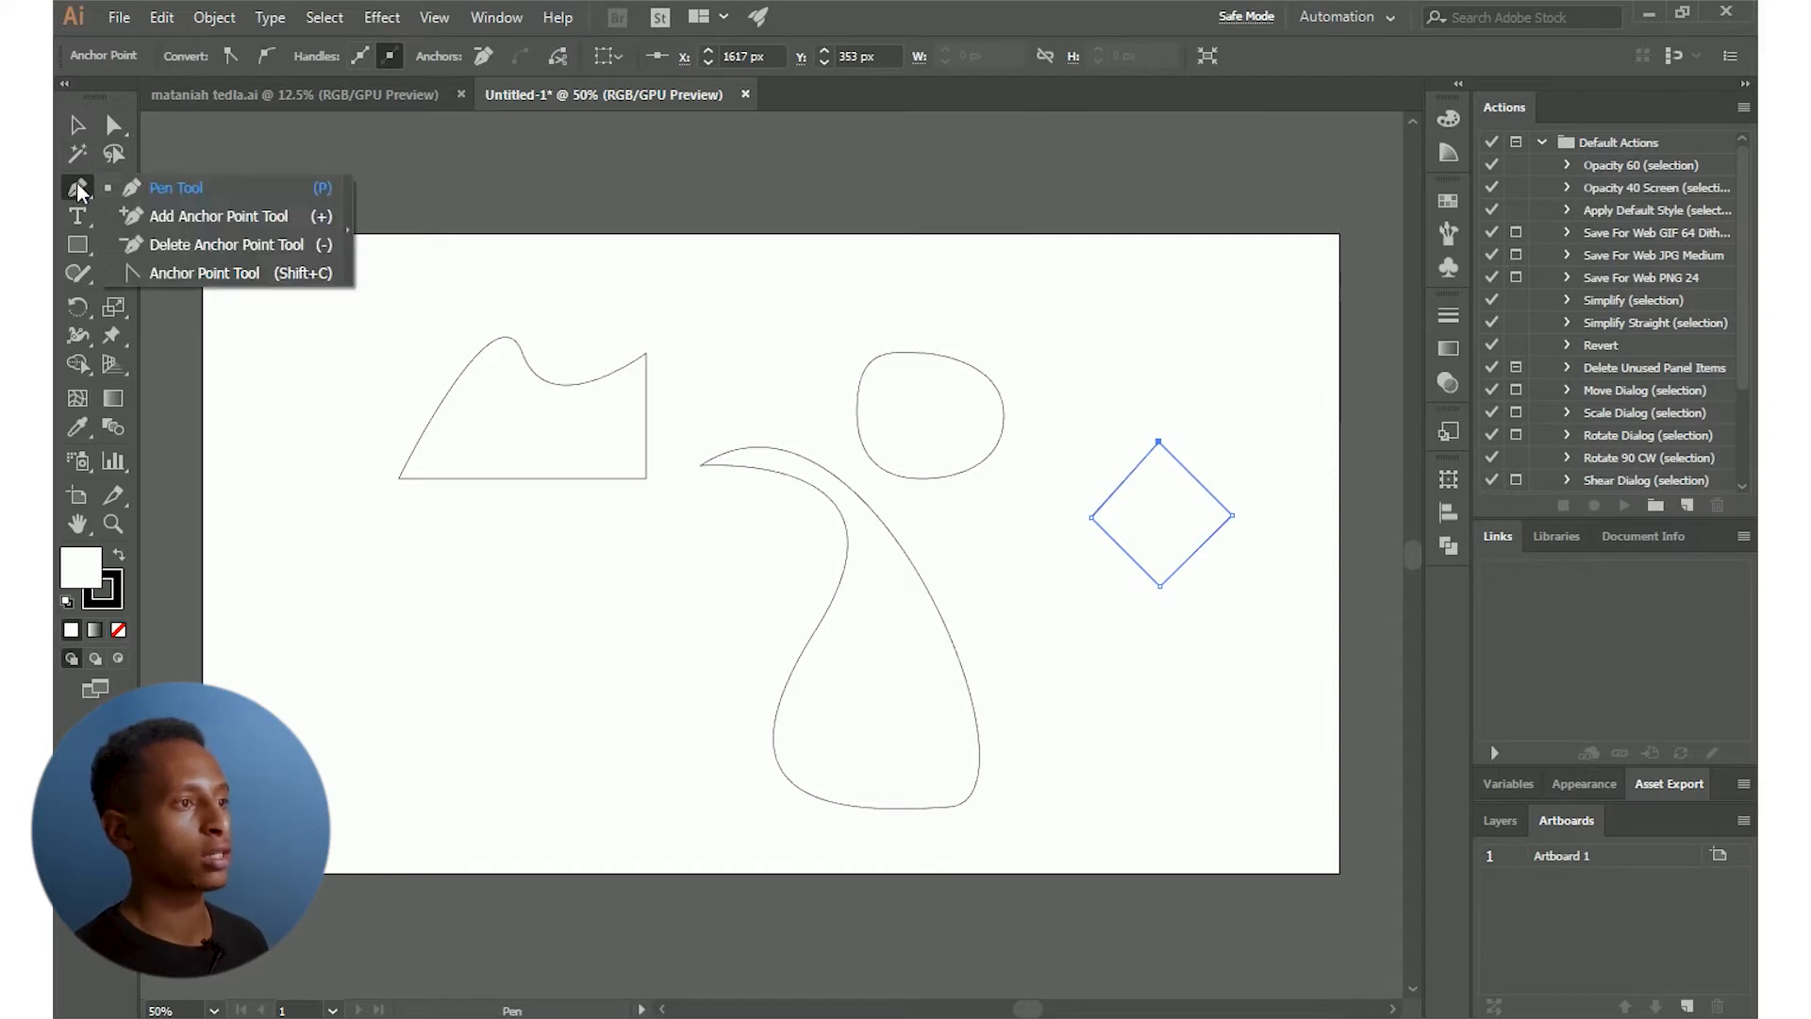
click(201, 272)
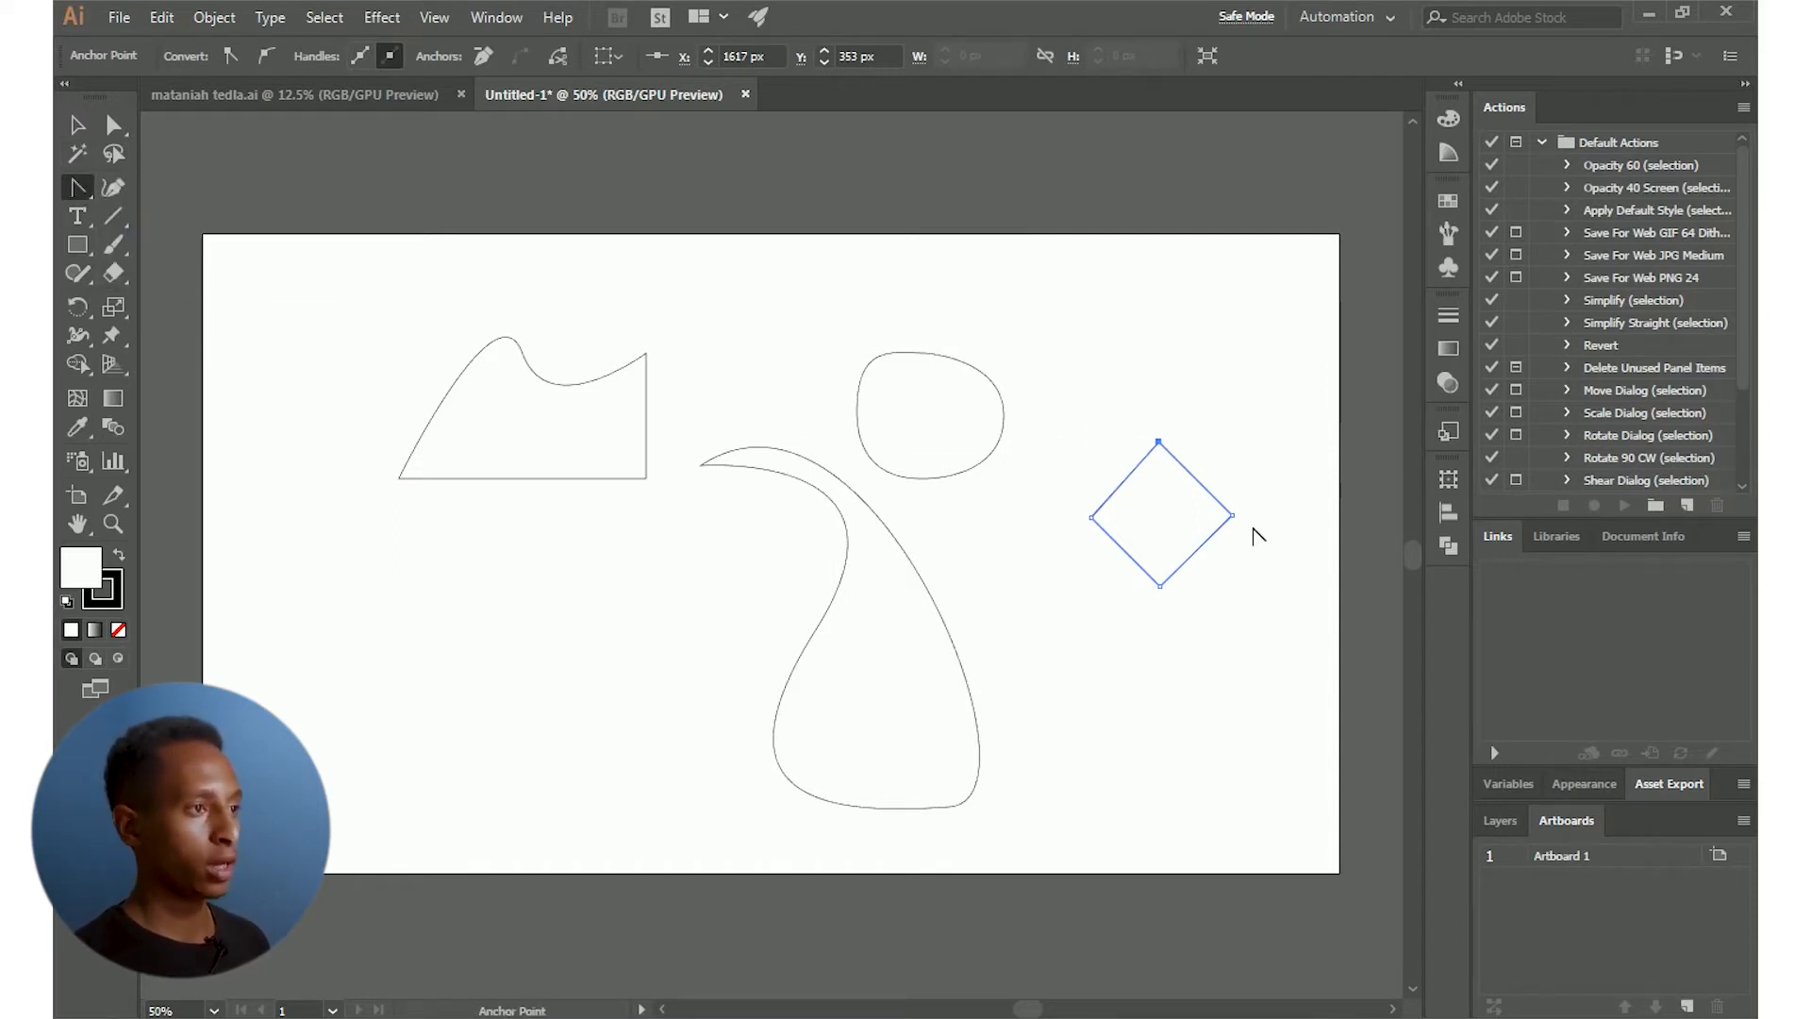
drag(1233, 515, 1236, 580)
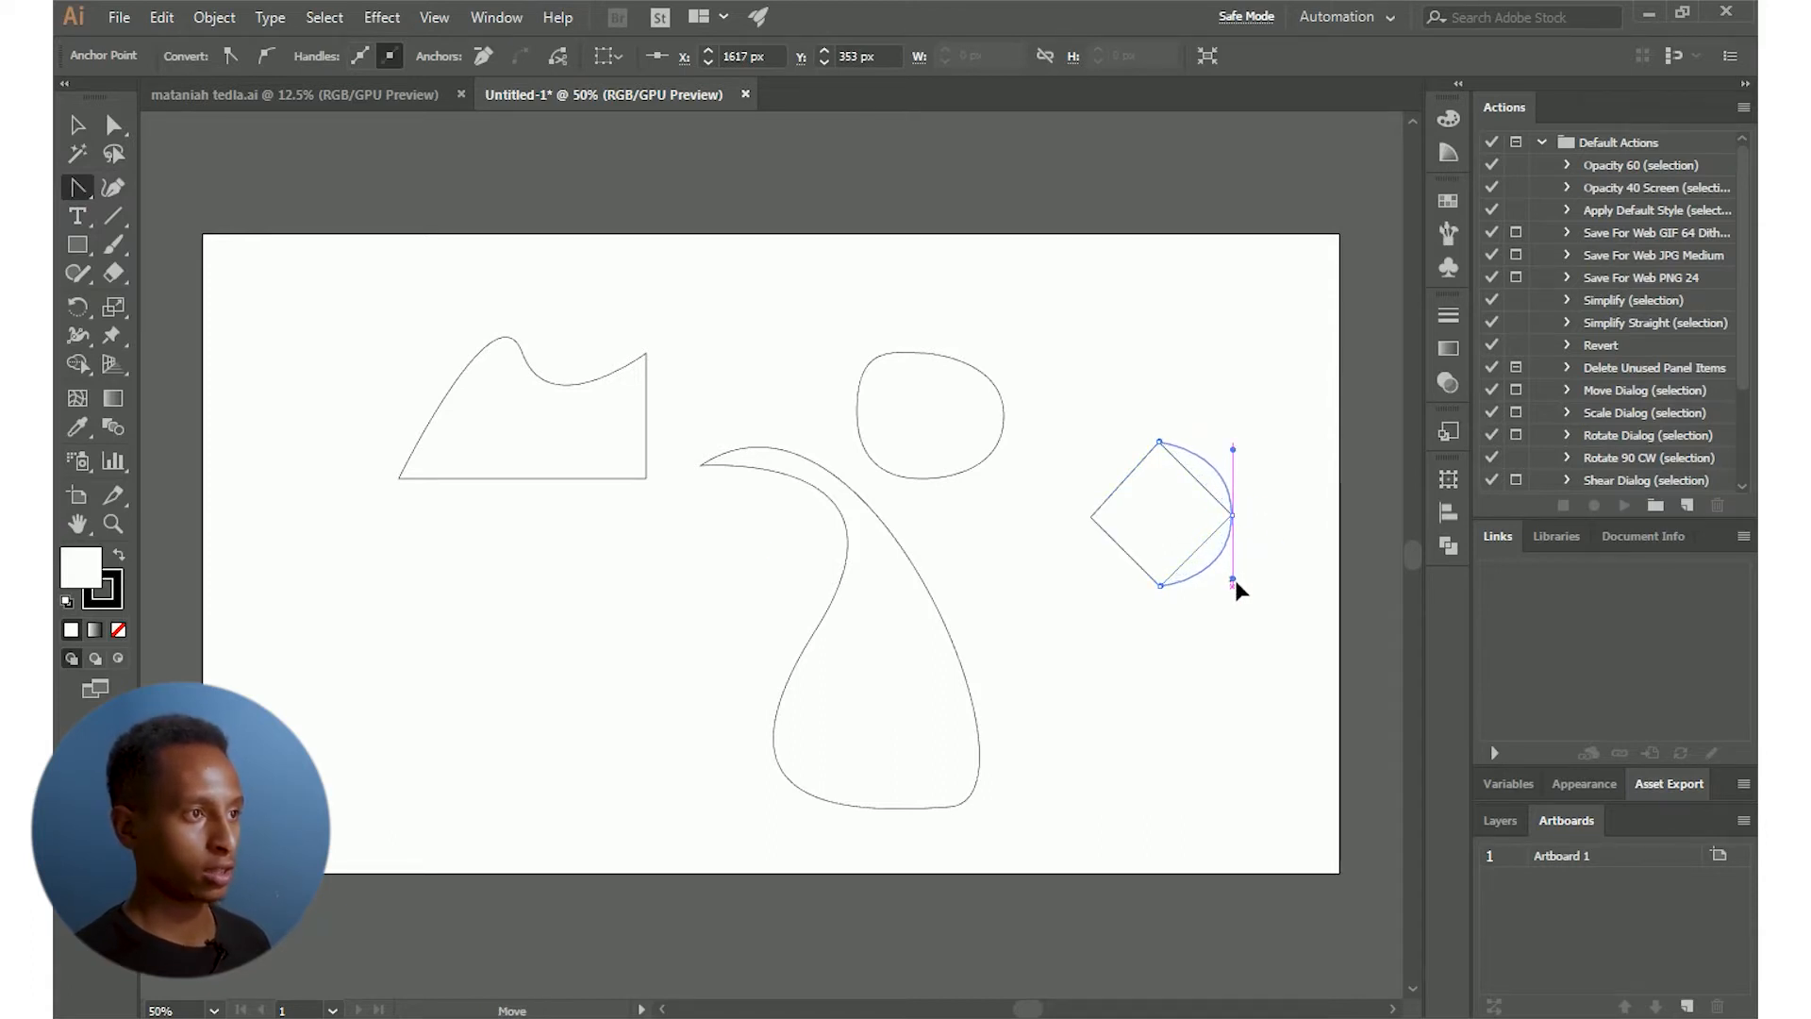
drag(1092, 517, 1091, 445)
click(77, 123)
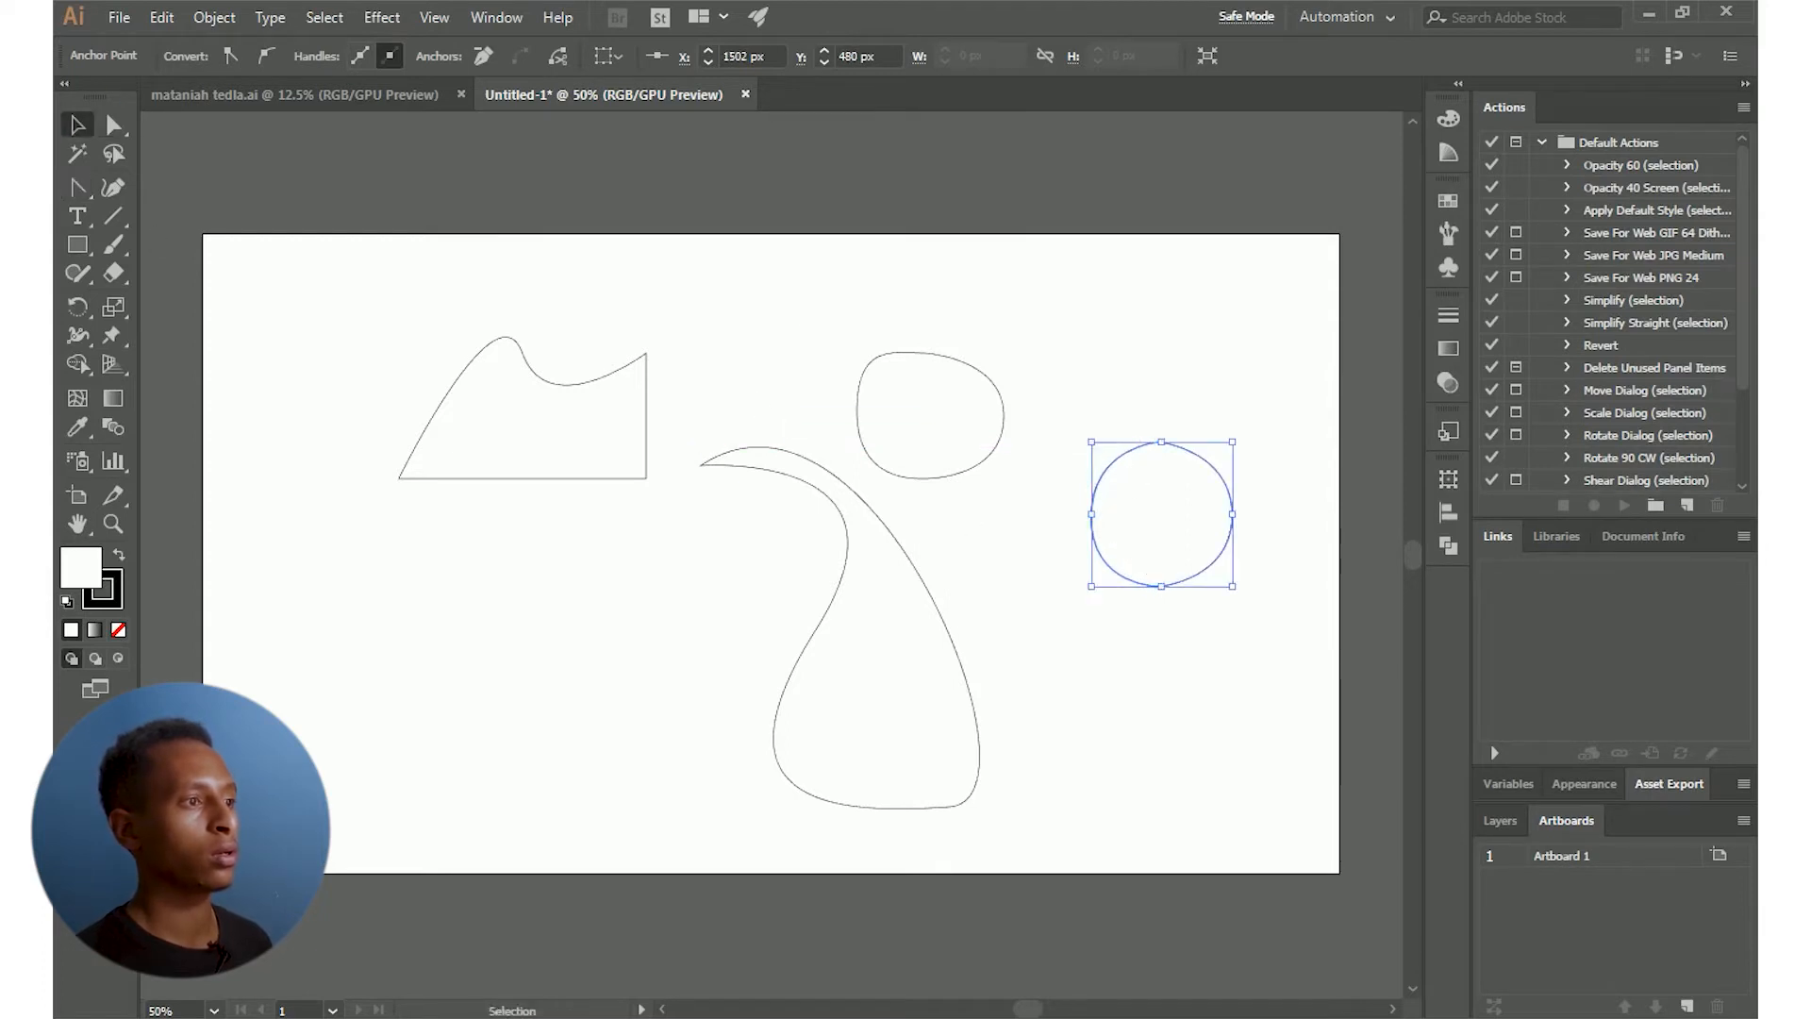
click(846, 309)
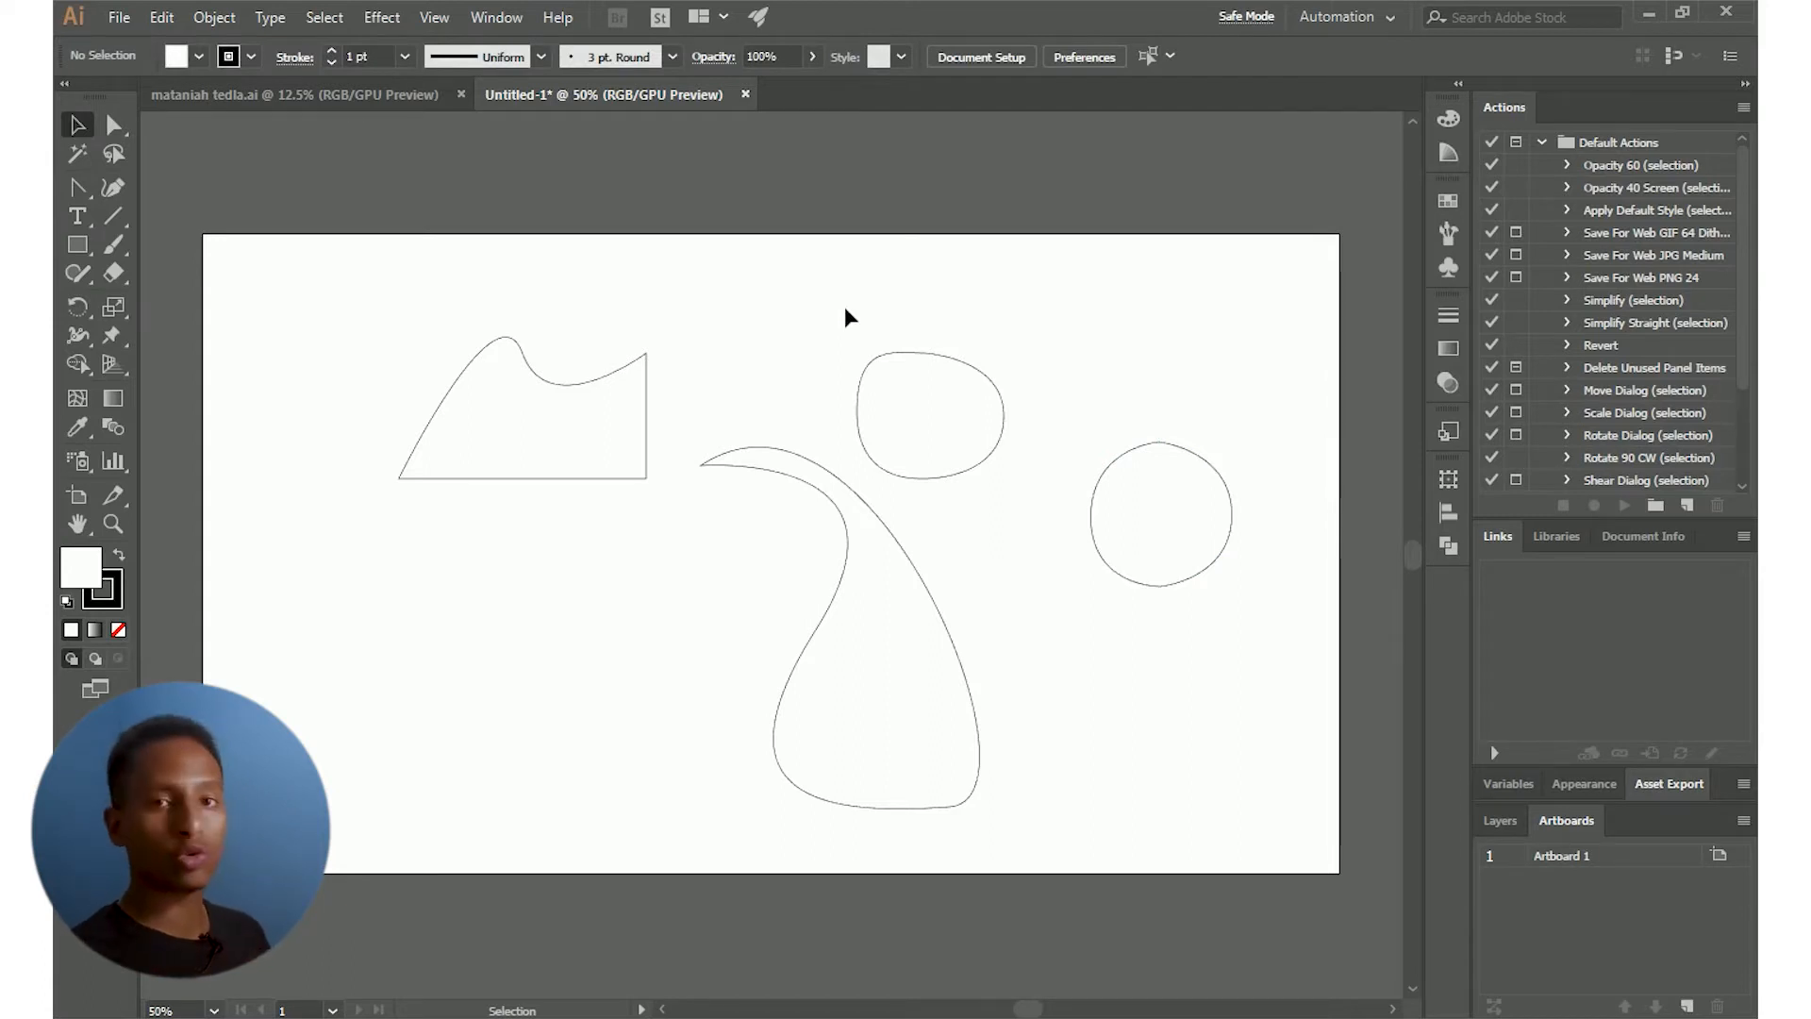
click(78, 216)
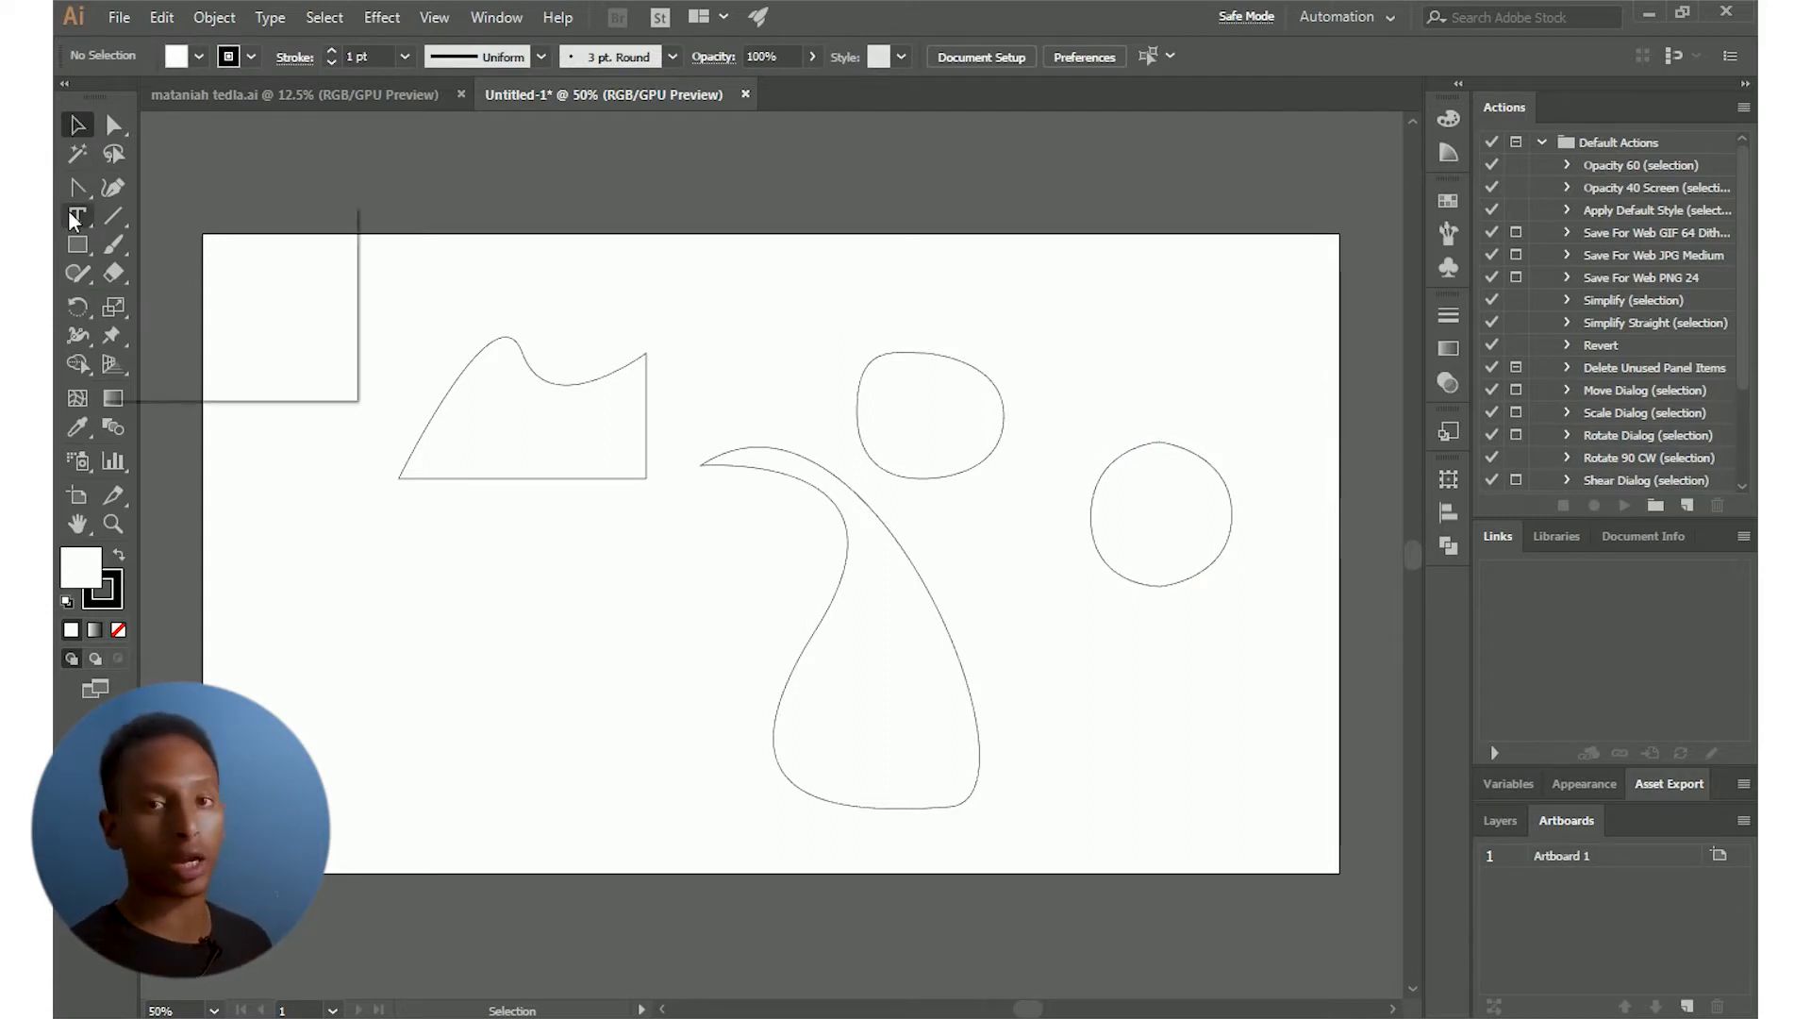
click(71, 178)
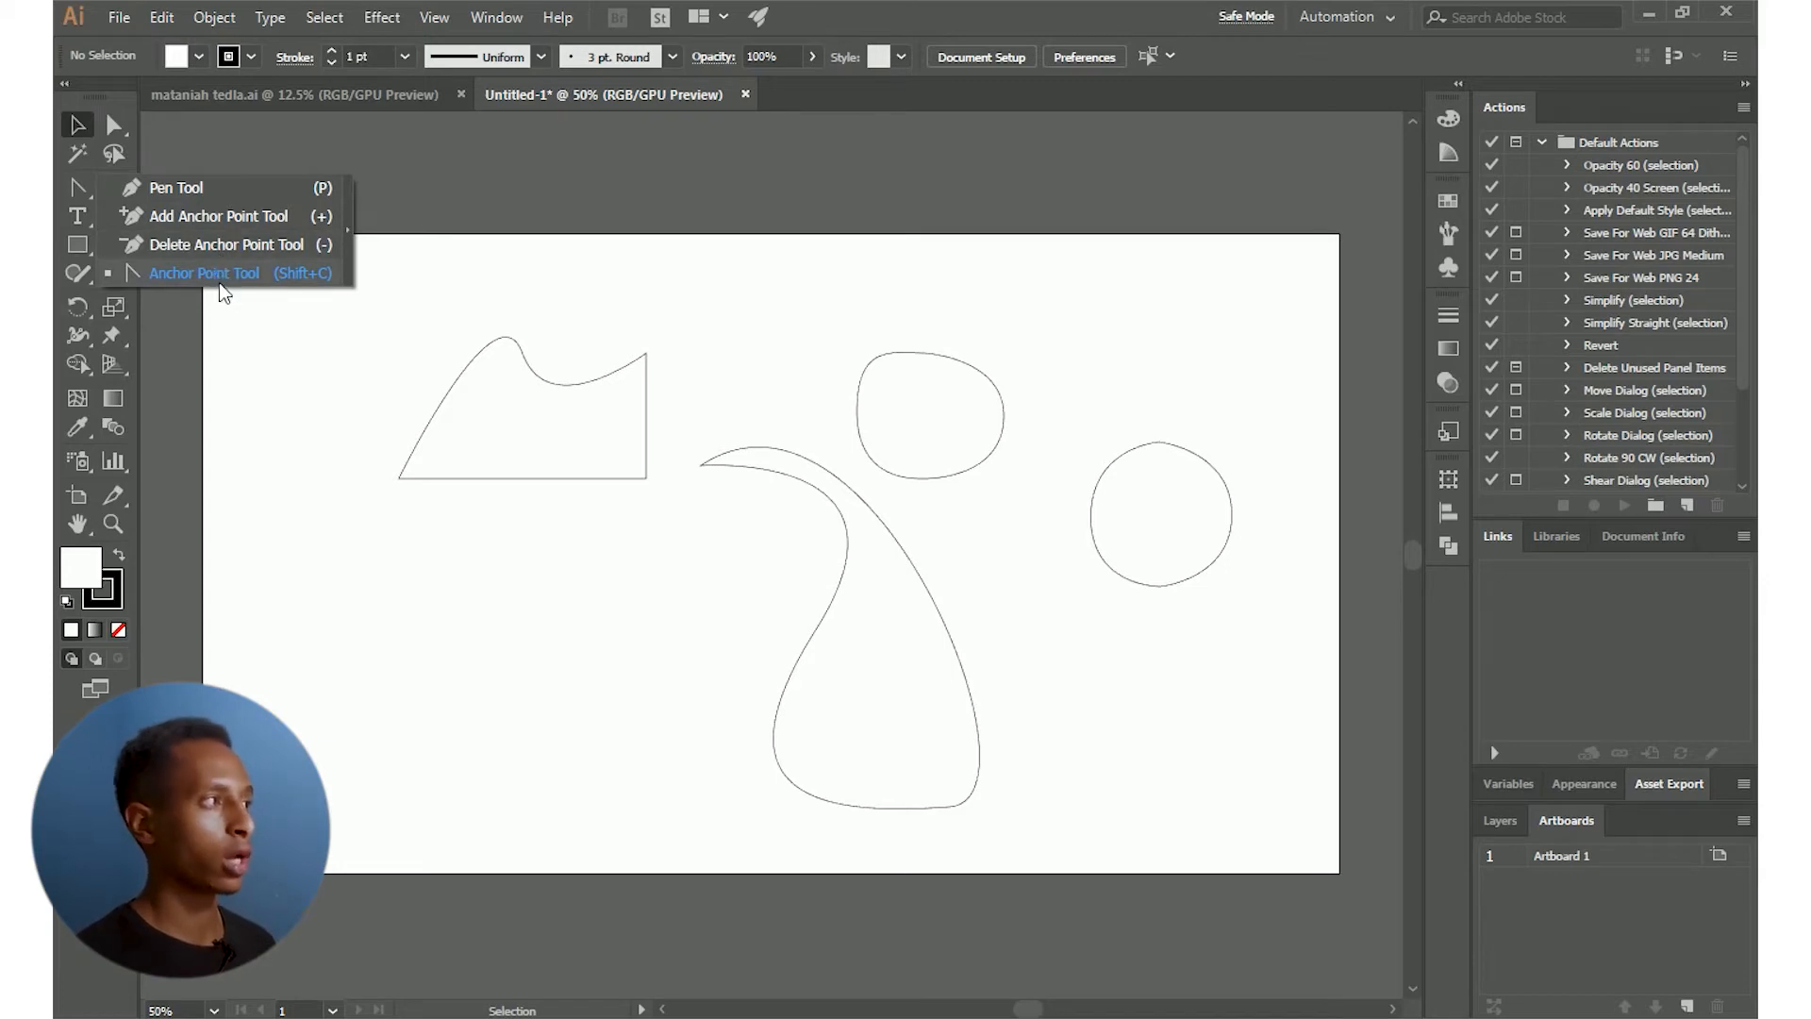
click(184, 188)
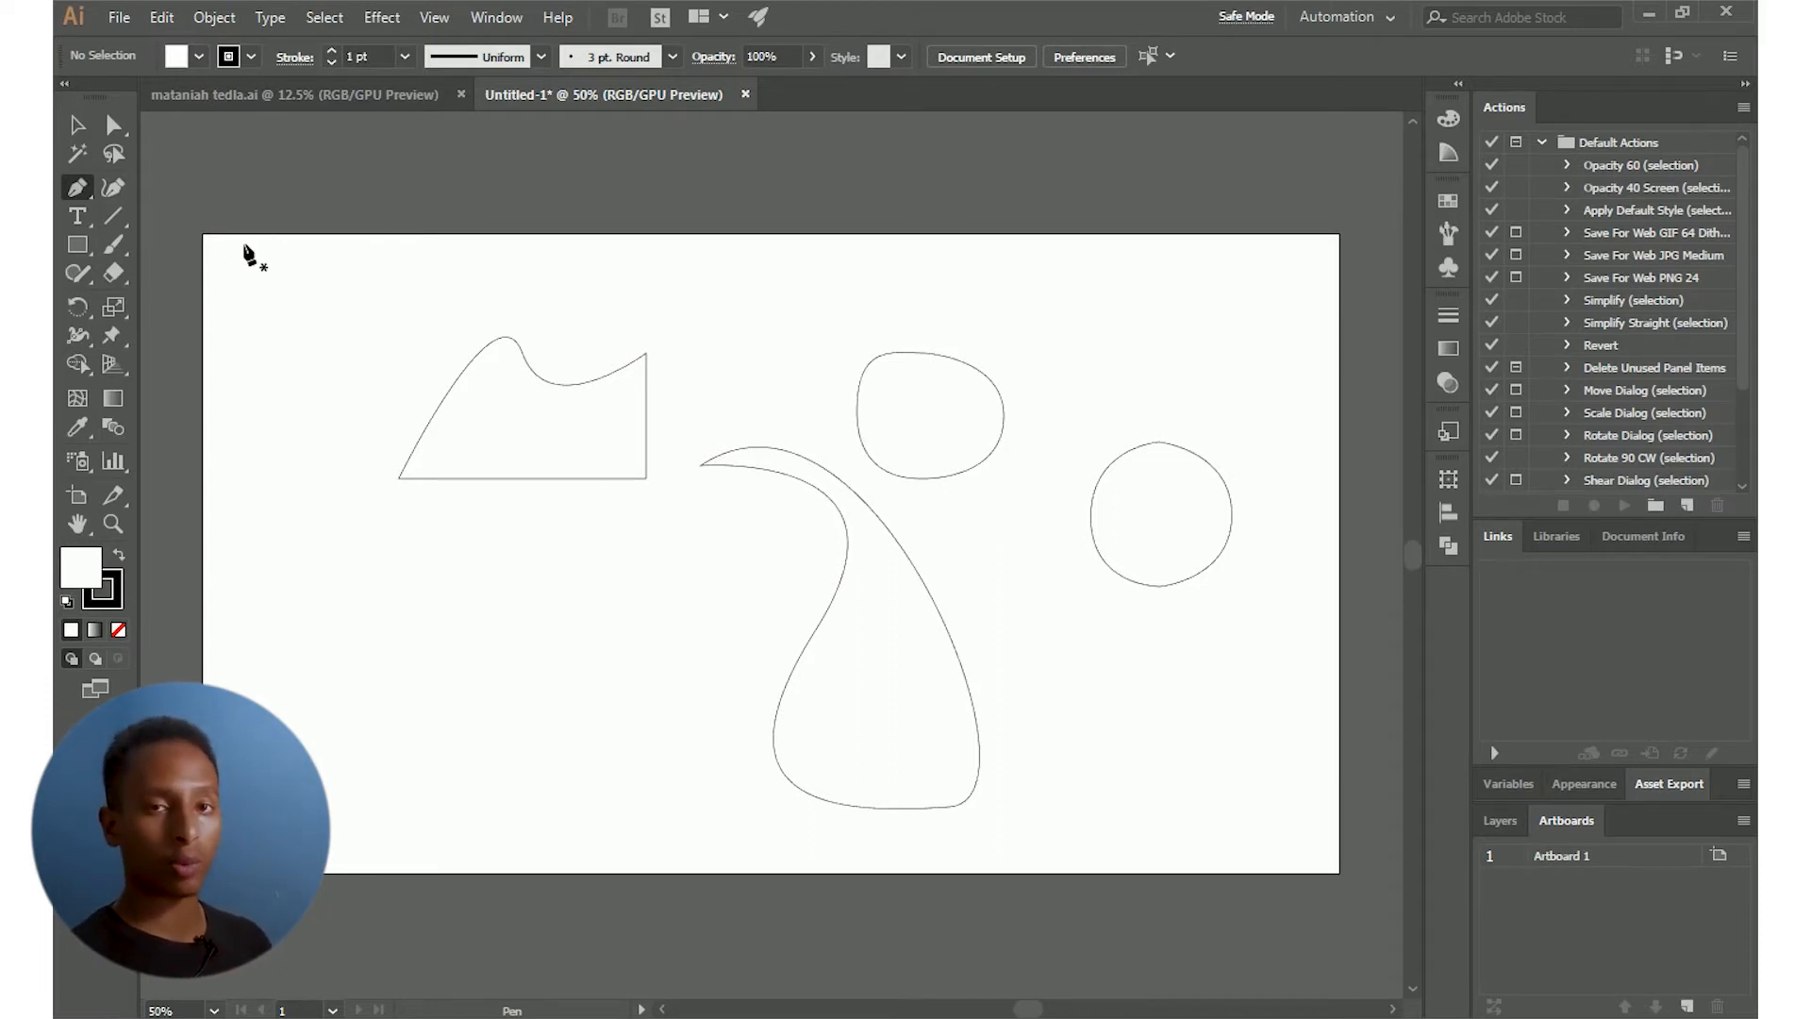
drag(77, 188, 229, 225)
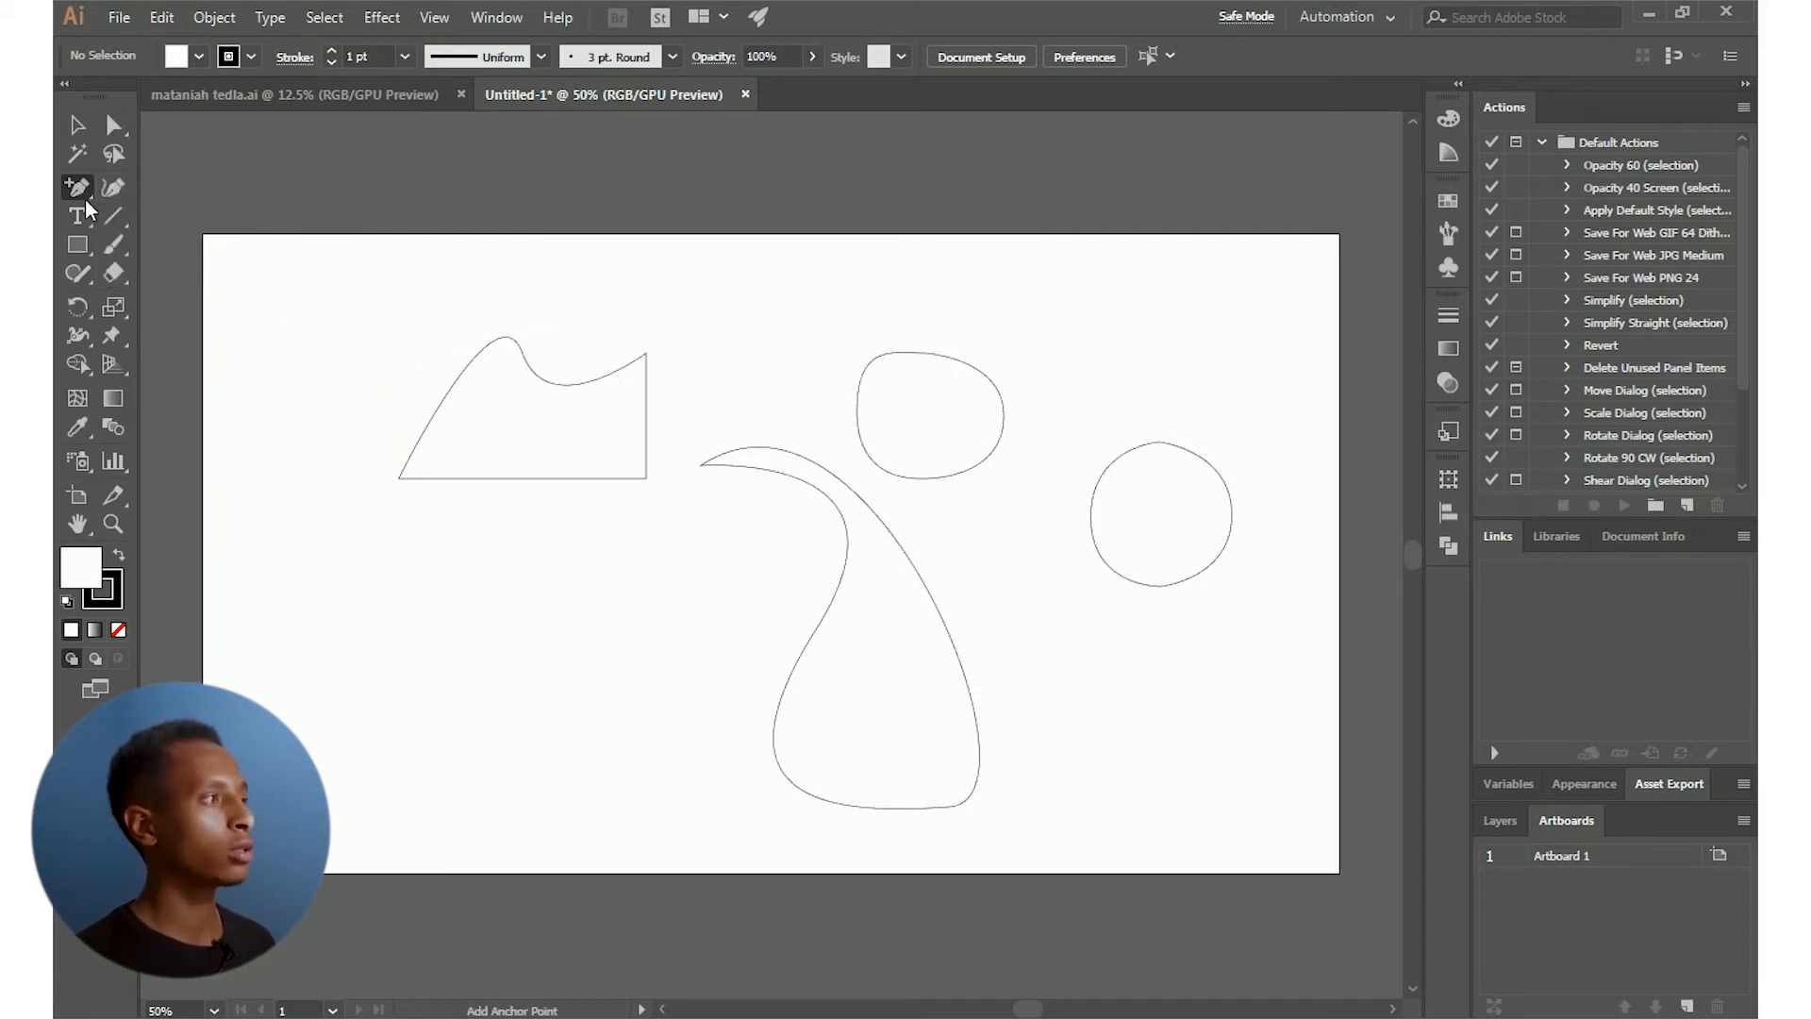
drag(82, 189, 229, 253)
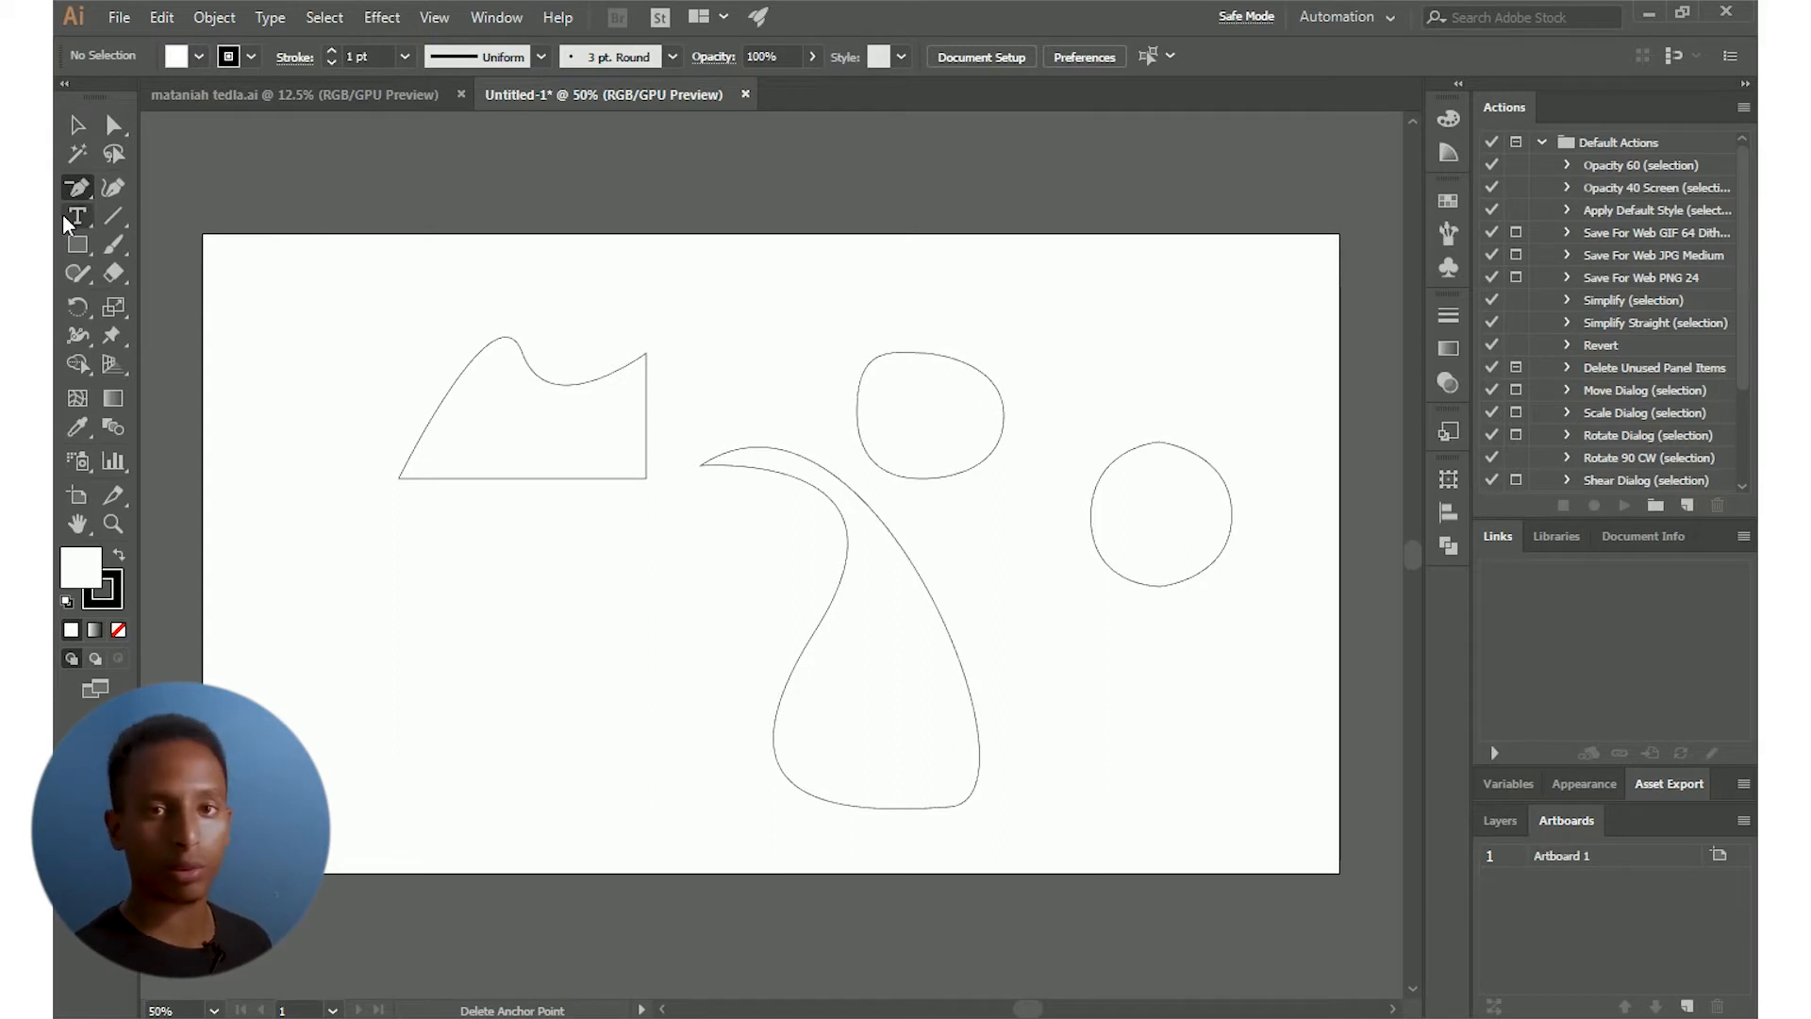
drag(66, 179, 223, 293)
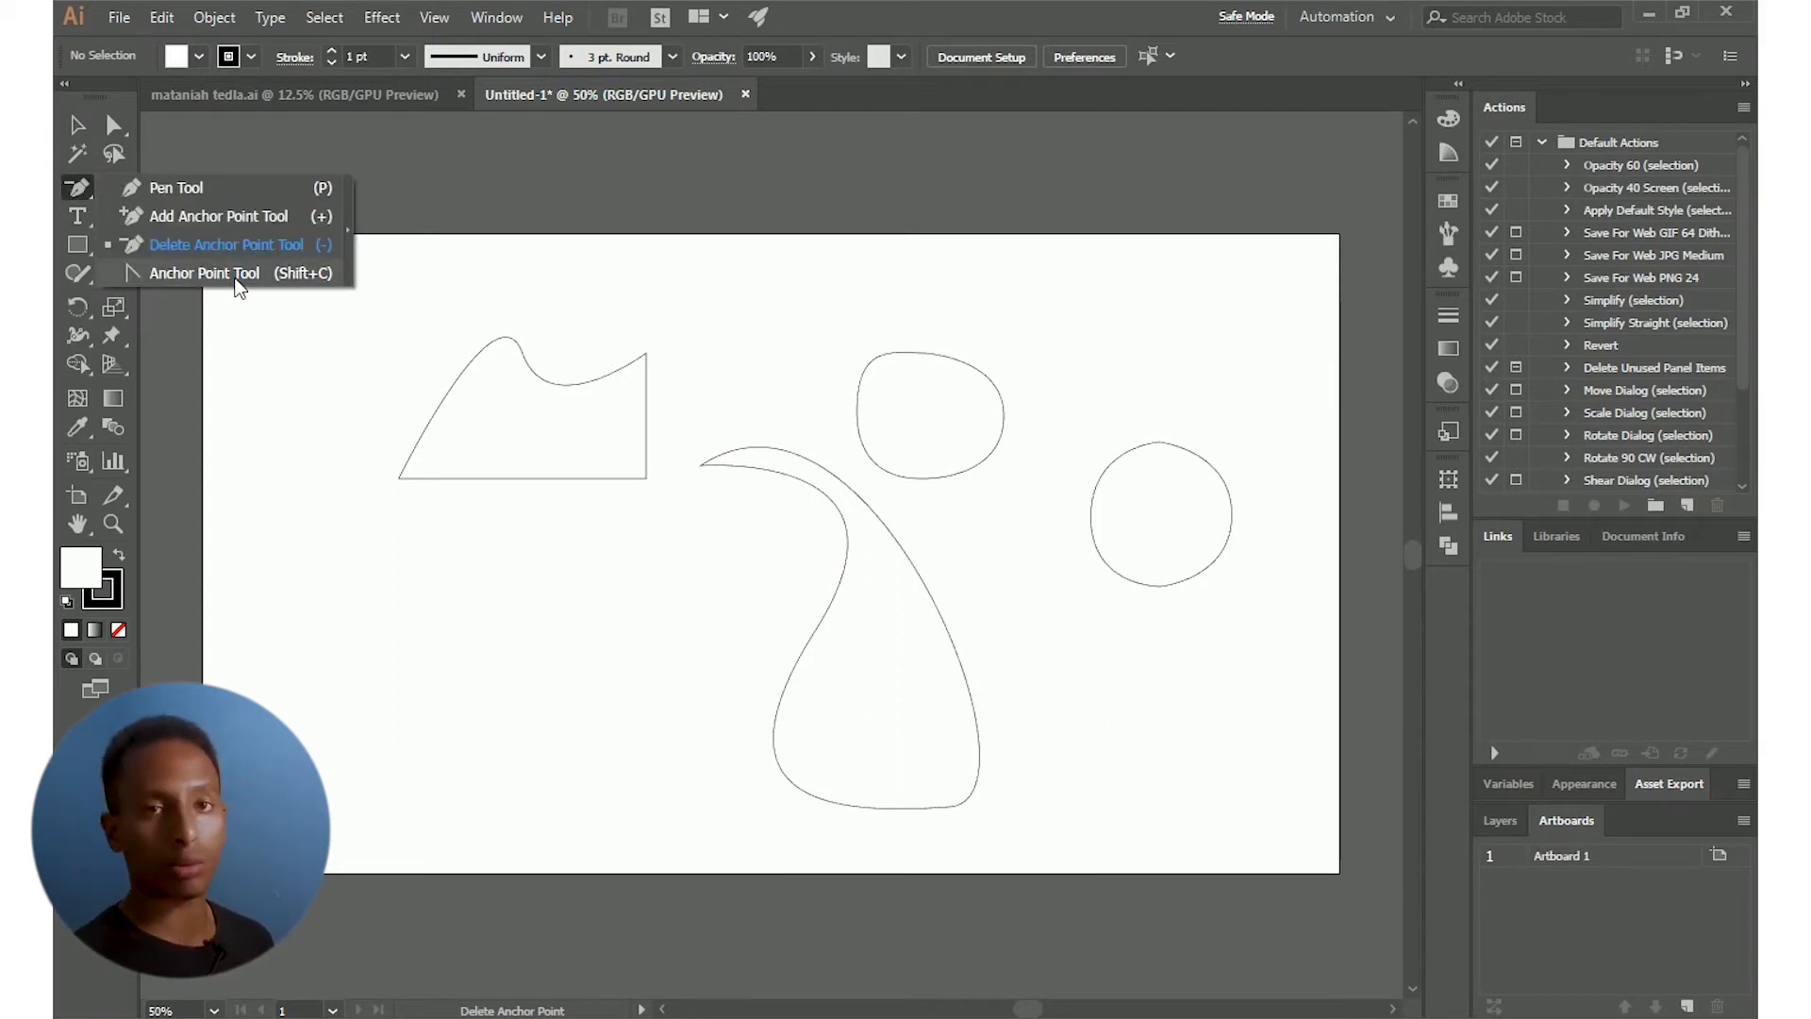
drag(238, 286, 241, 280)
Select all the shapes on the artboard and delete them
click(77, 127)
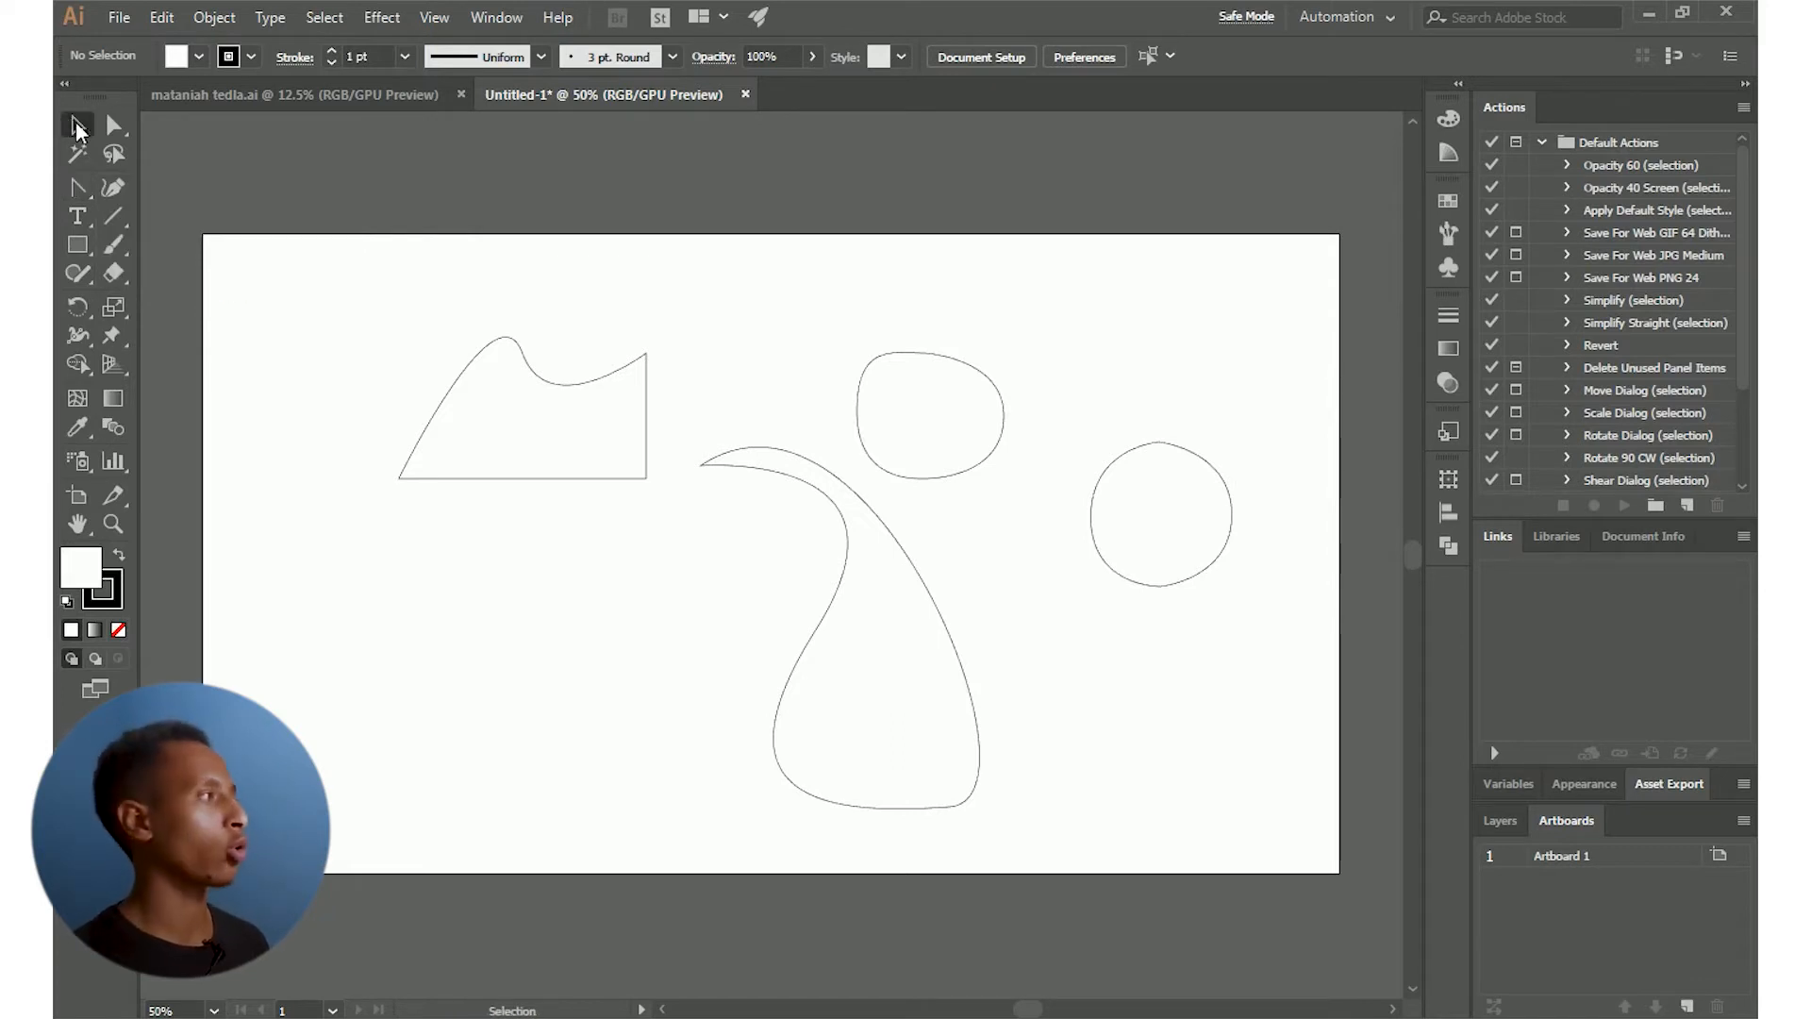
drag(82, 183, 152, 184)
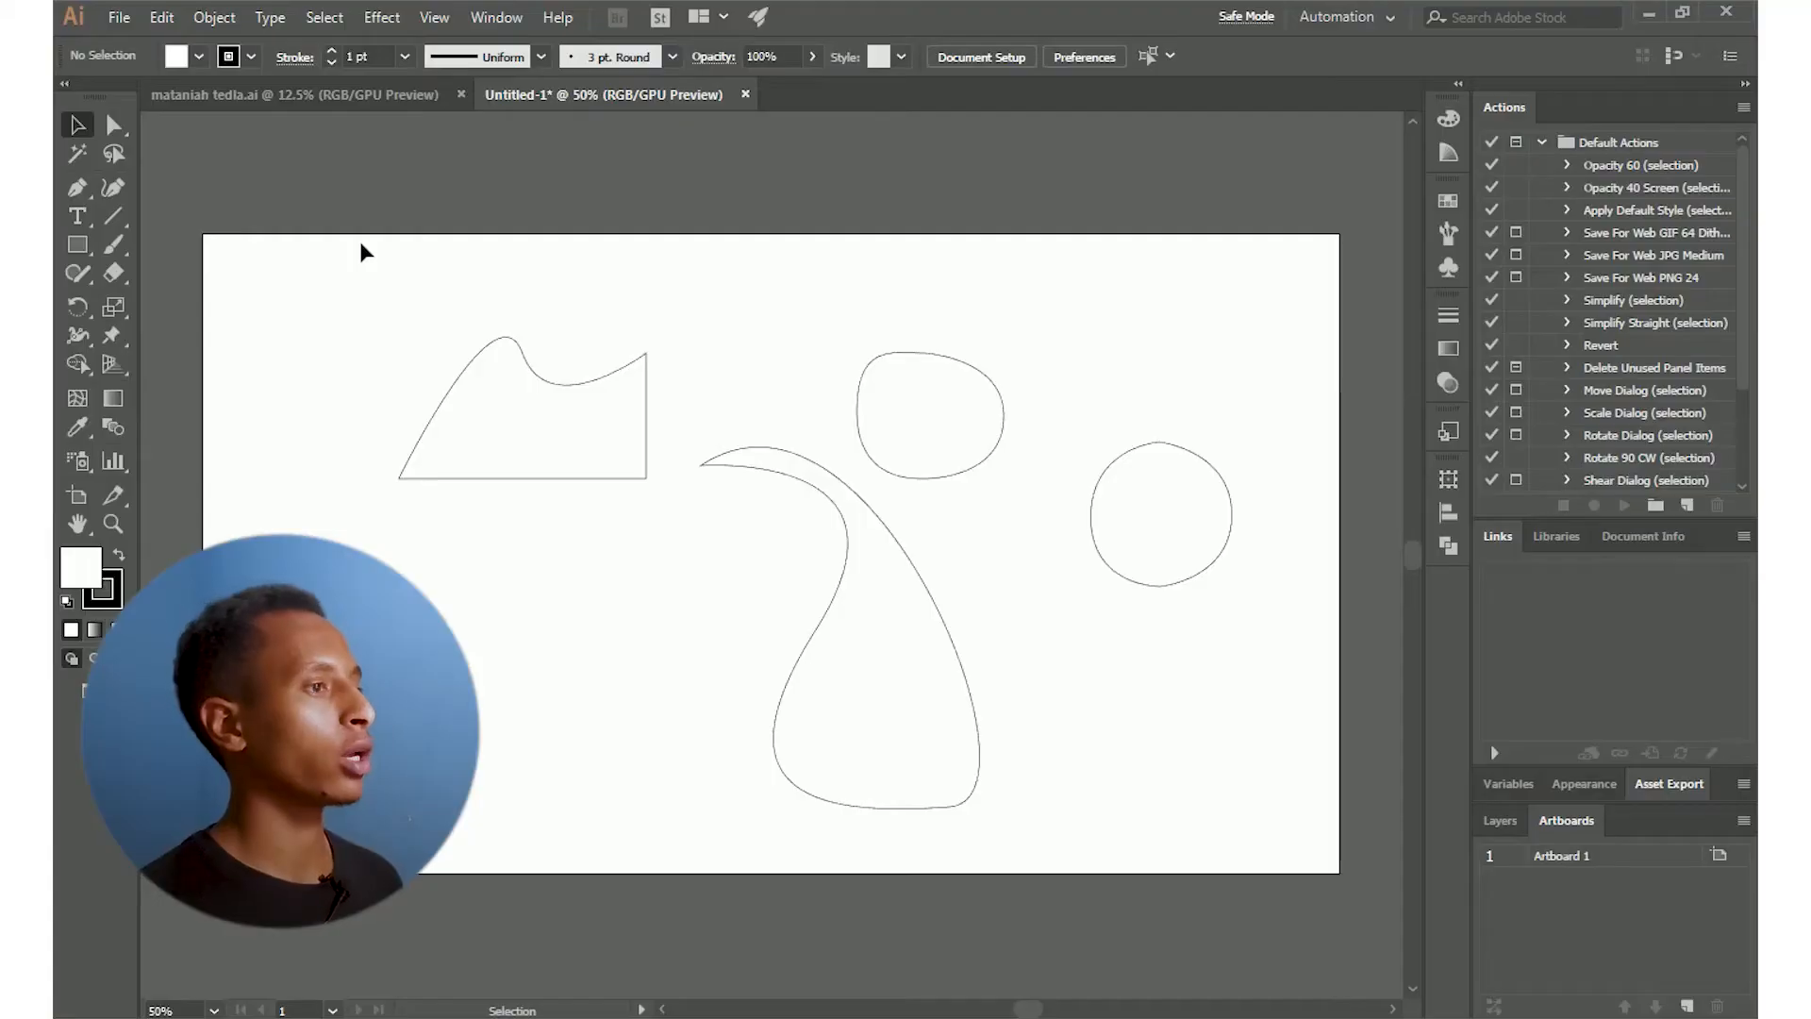
drag(357, 235, 1341, 849)
key(Delete)
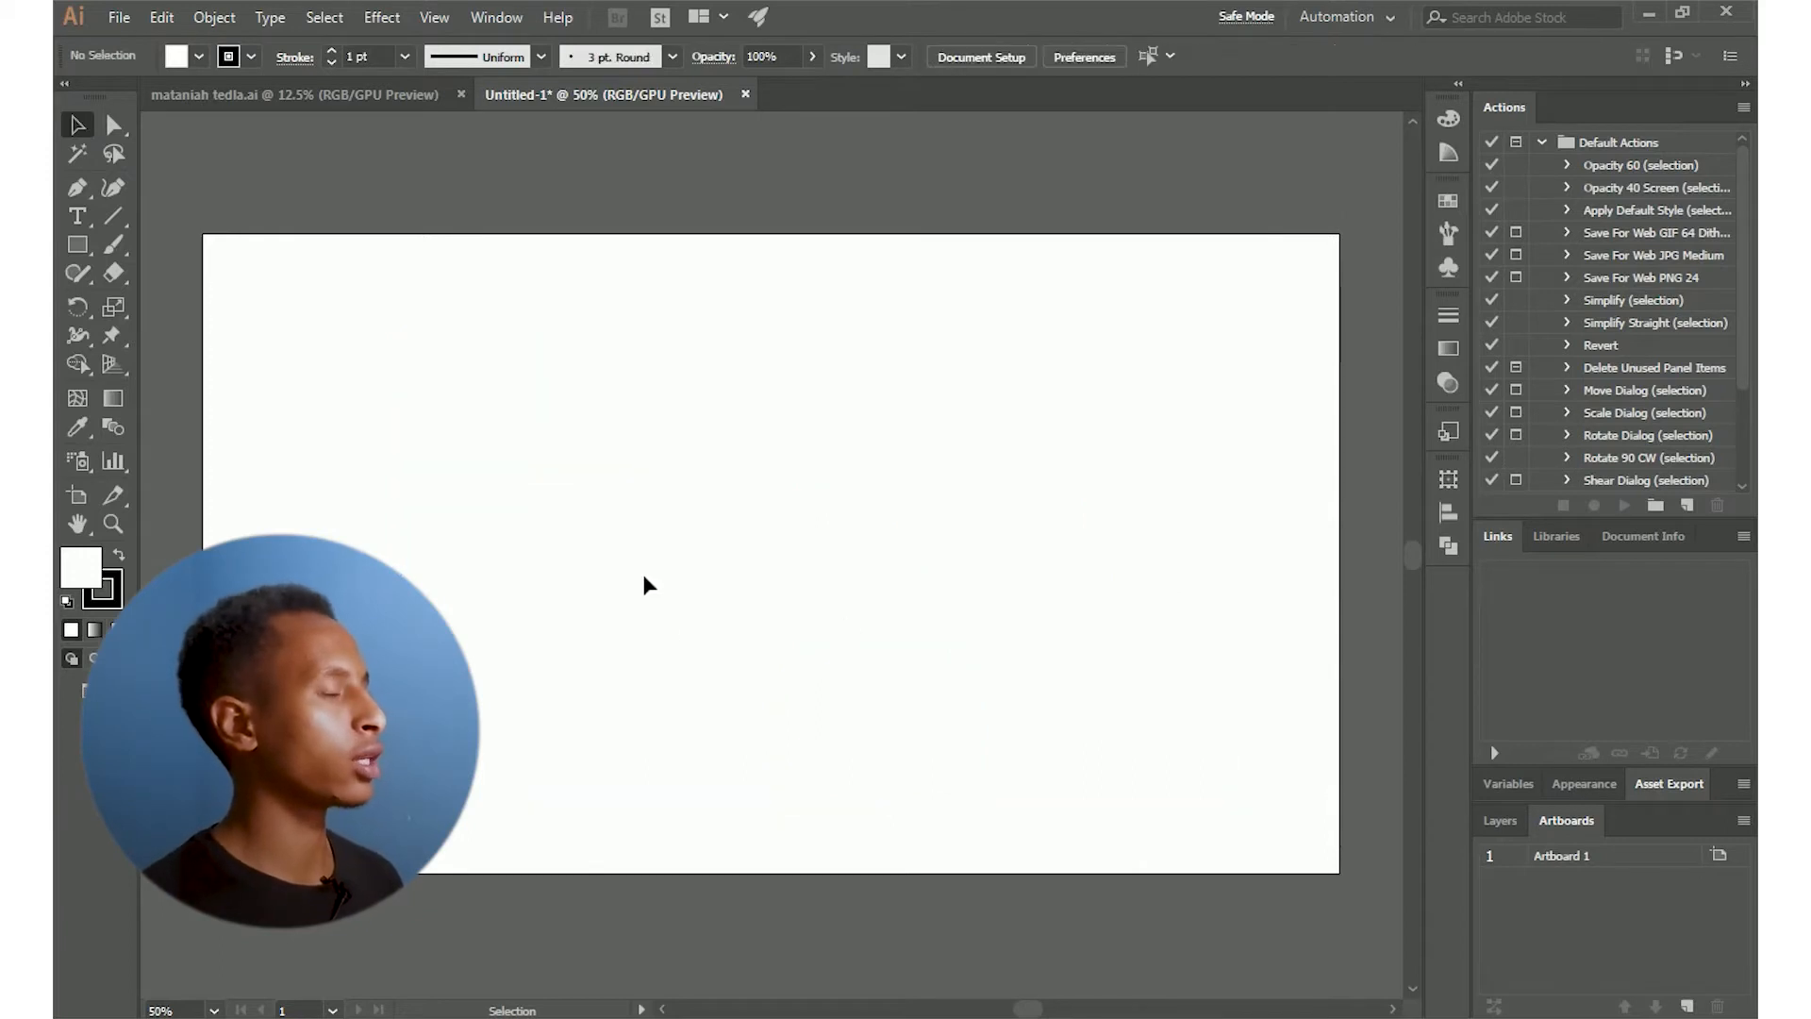
Create a vertical line in the artboard's upper-left area with the Line Segment tool, with length 150 px and angle 90°
drag(113, 217, 253, 332)
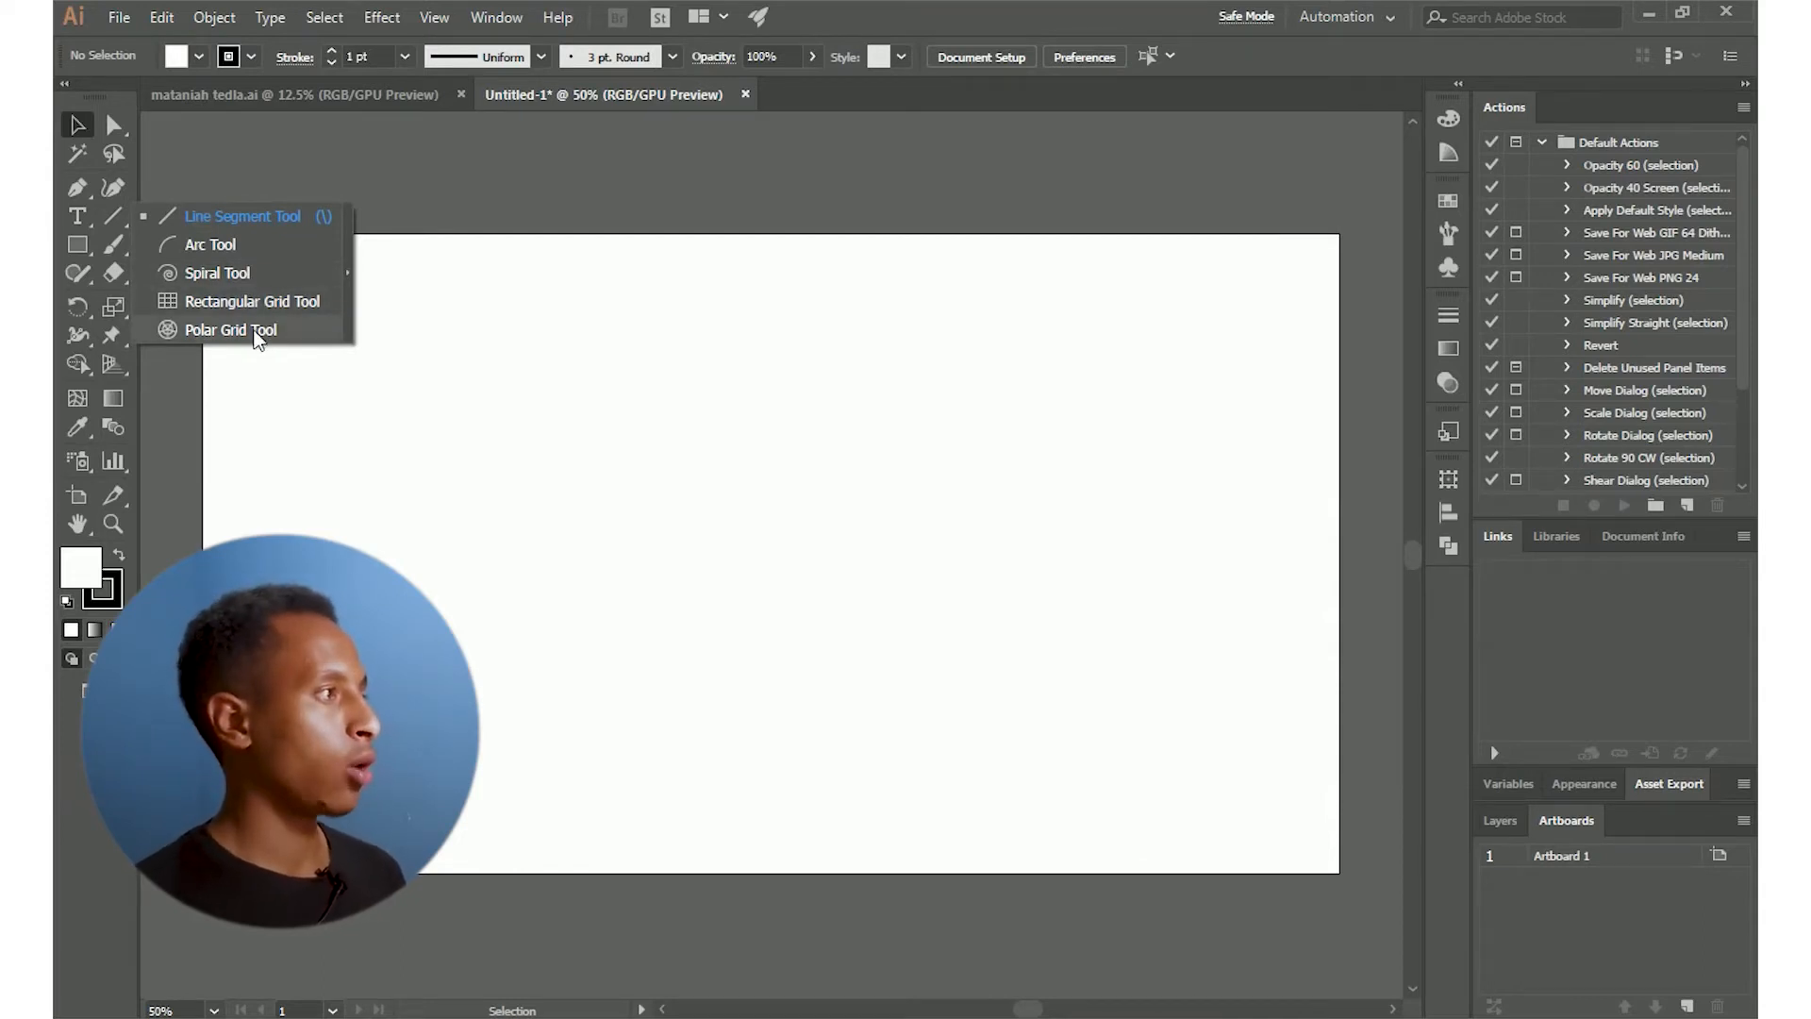
drag(261, 340, 219, 219)
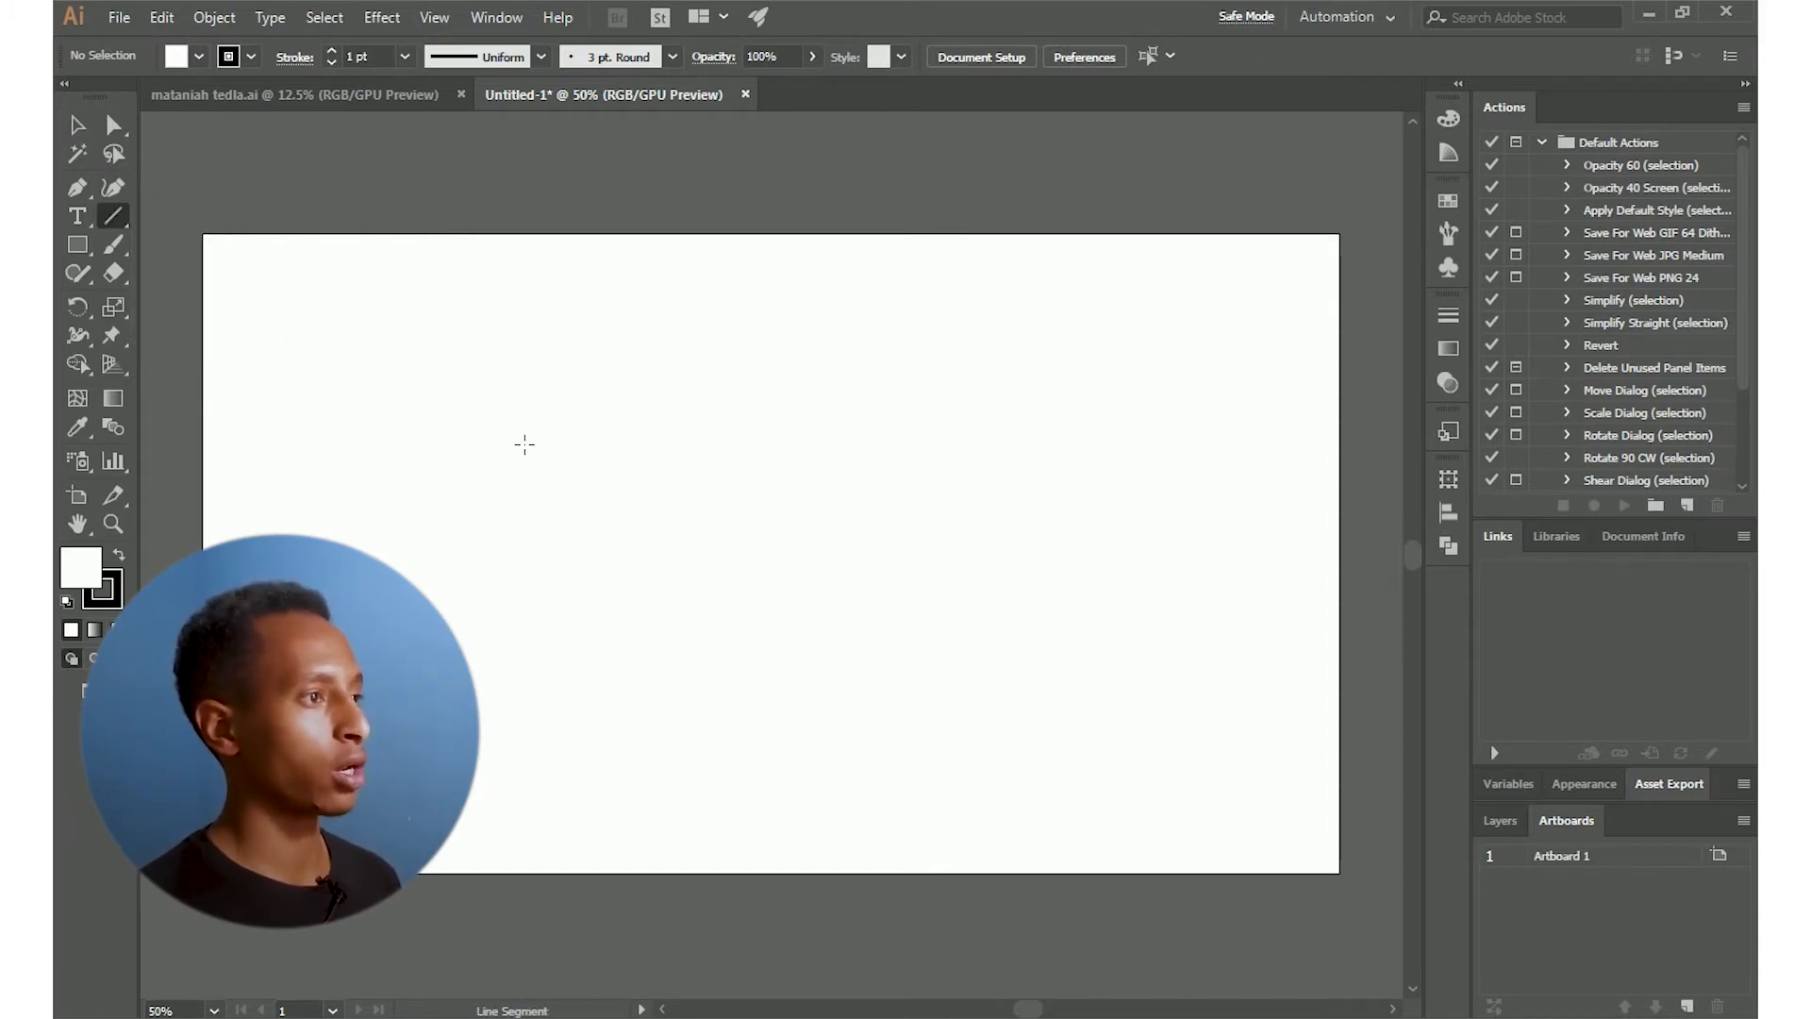
click(524, 445)
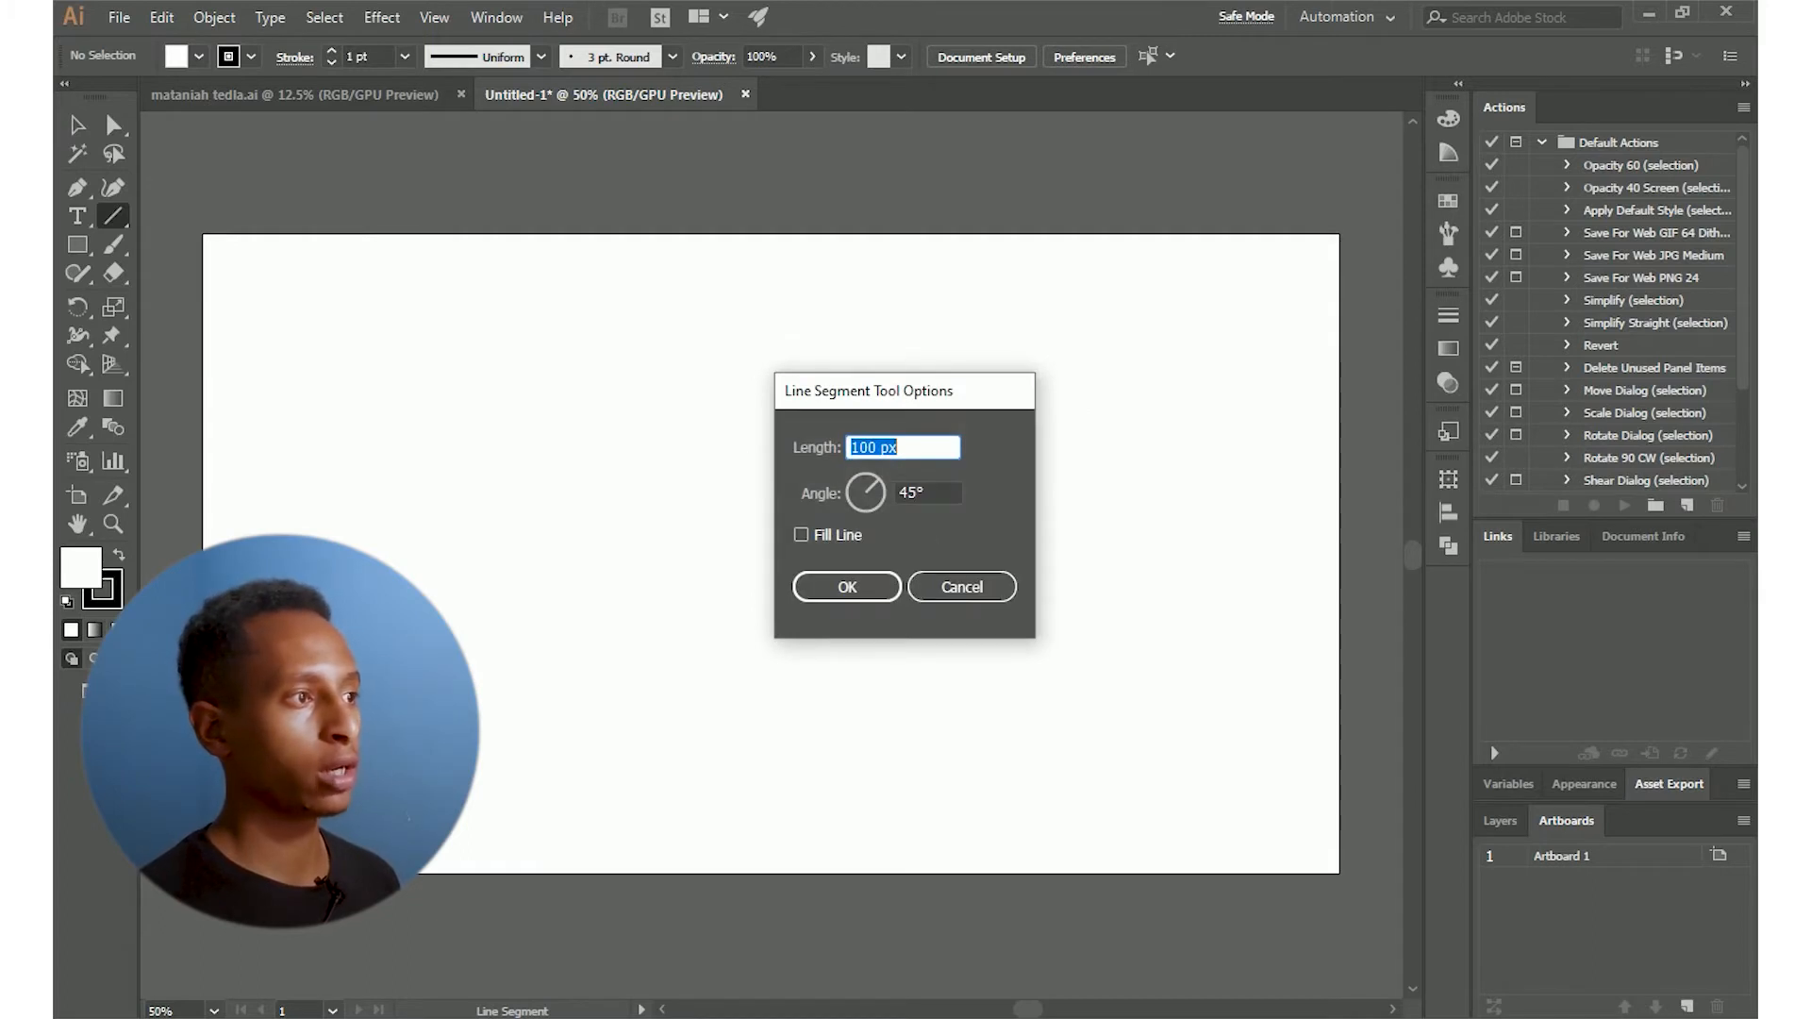
click(866, 484)
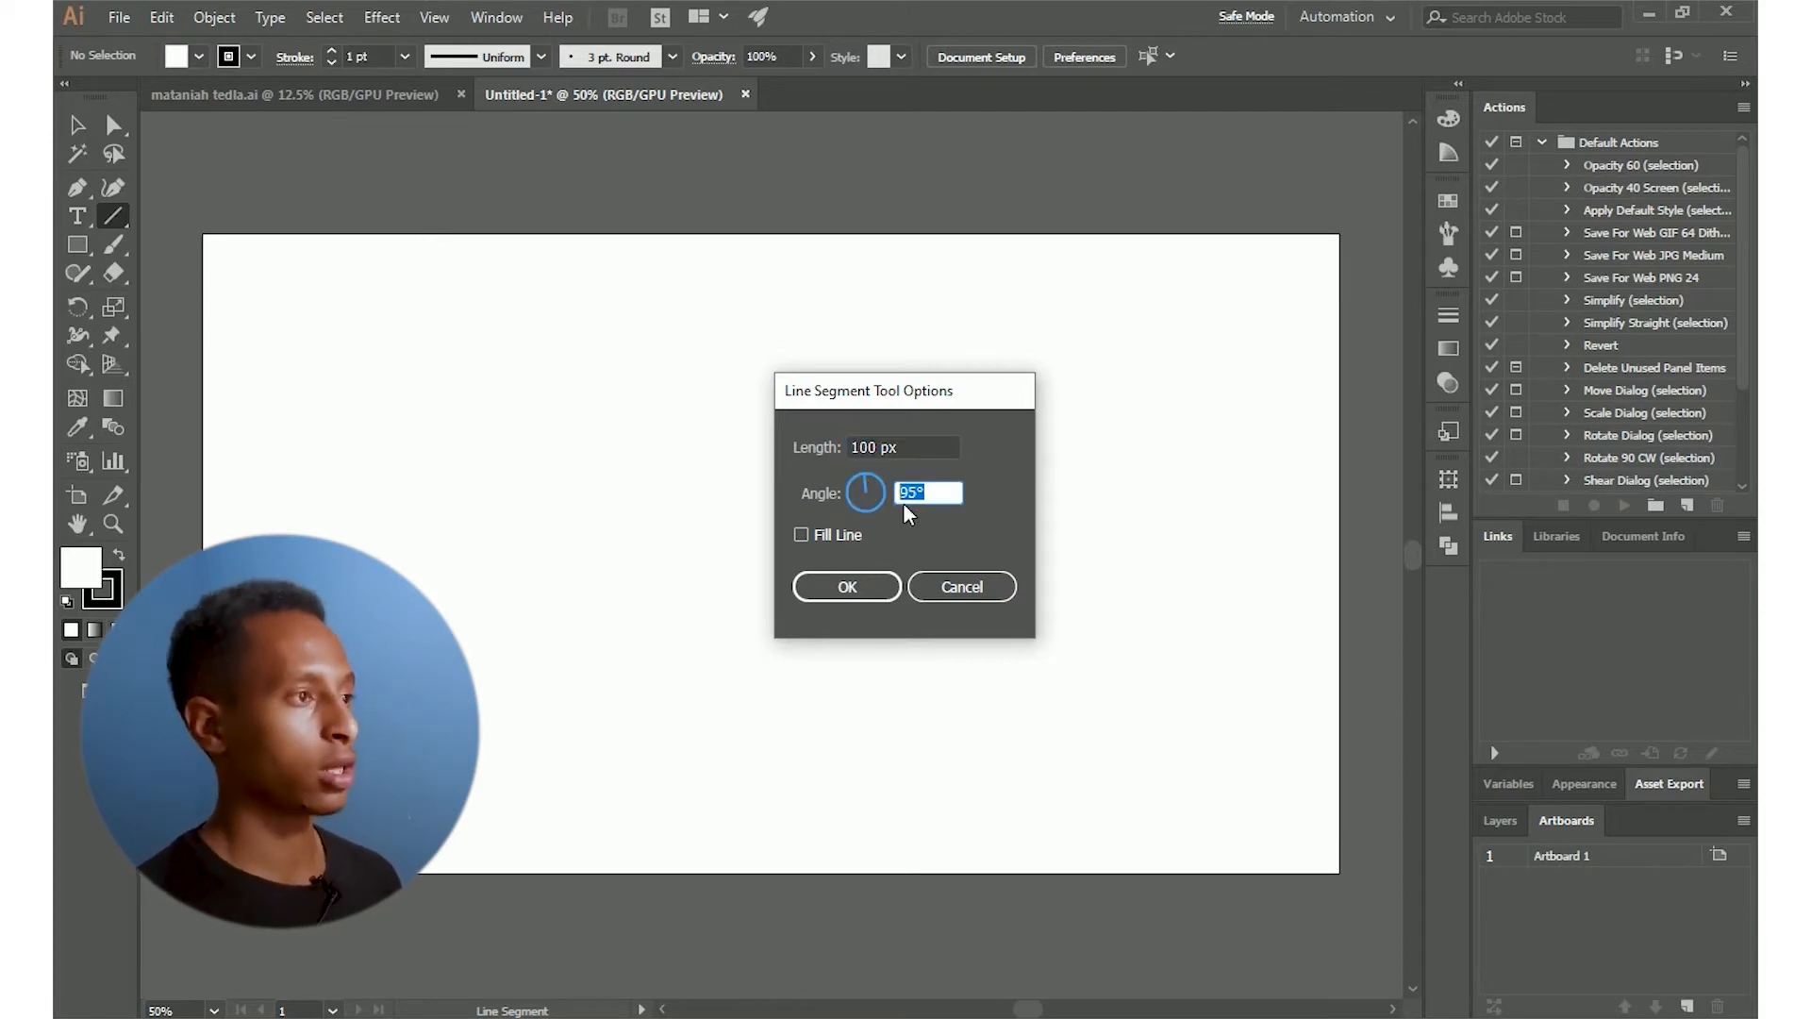
text(90)
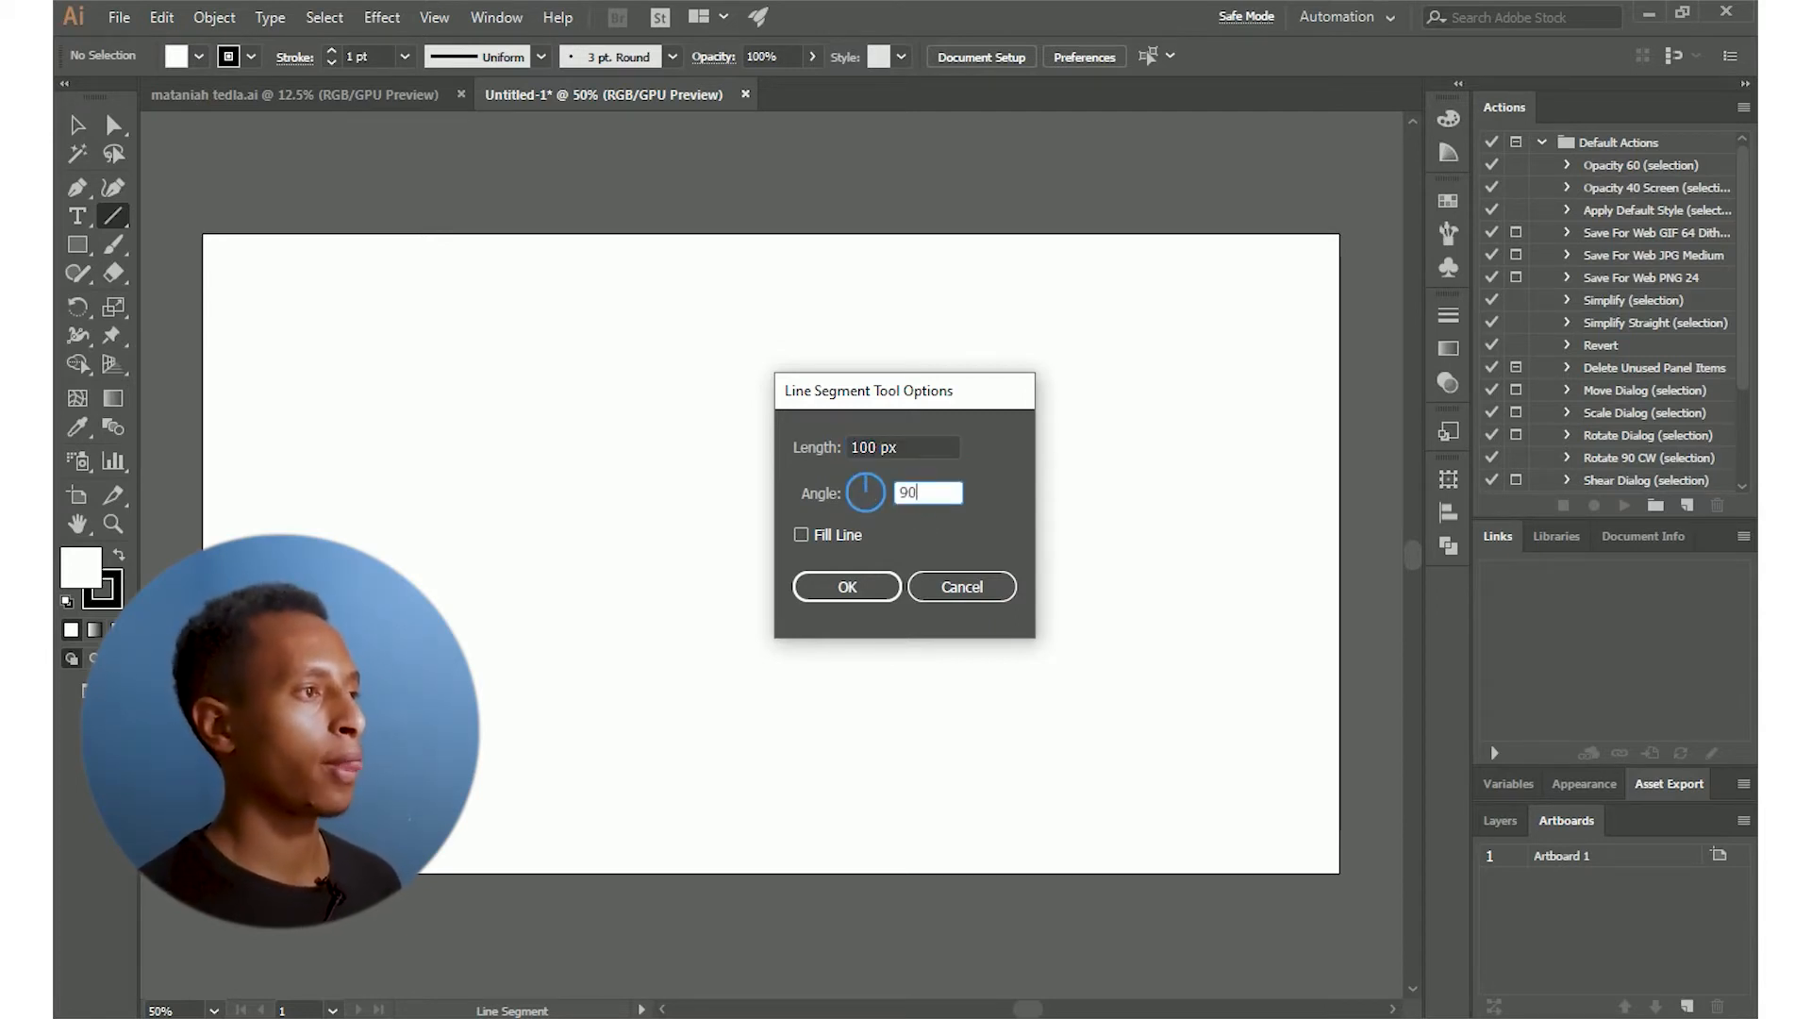
click(876, 445)
double_click(863, 450)
text(150)
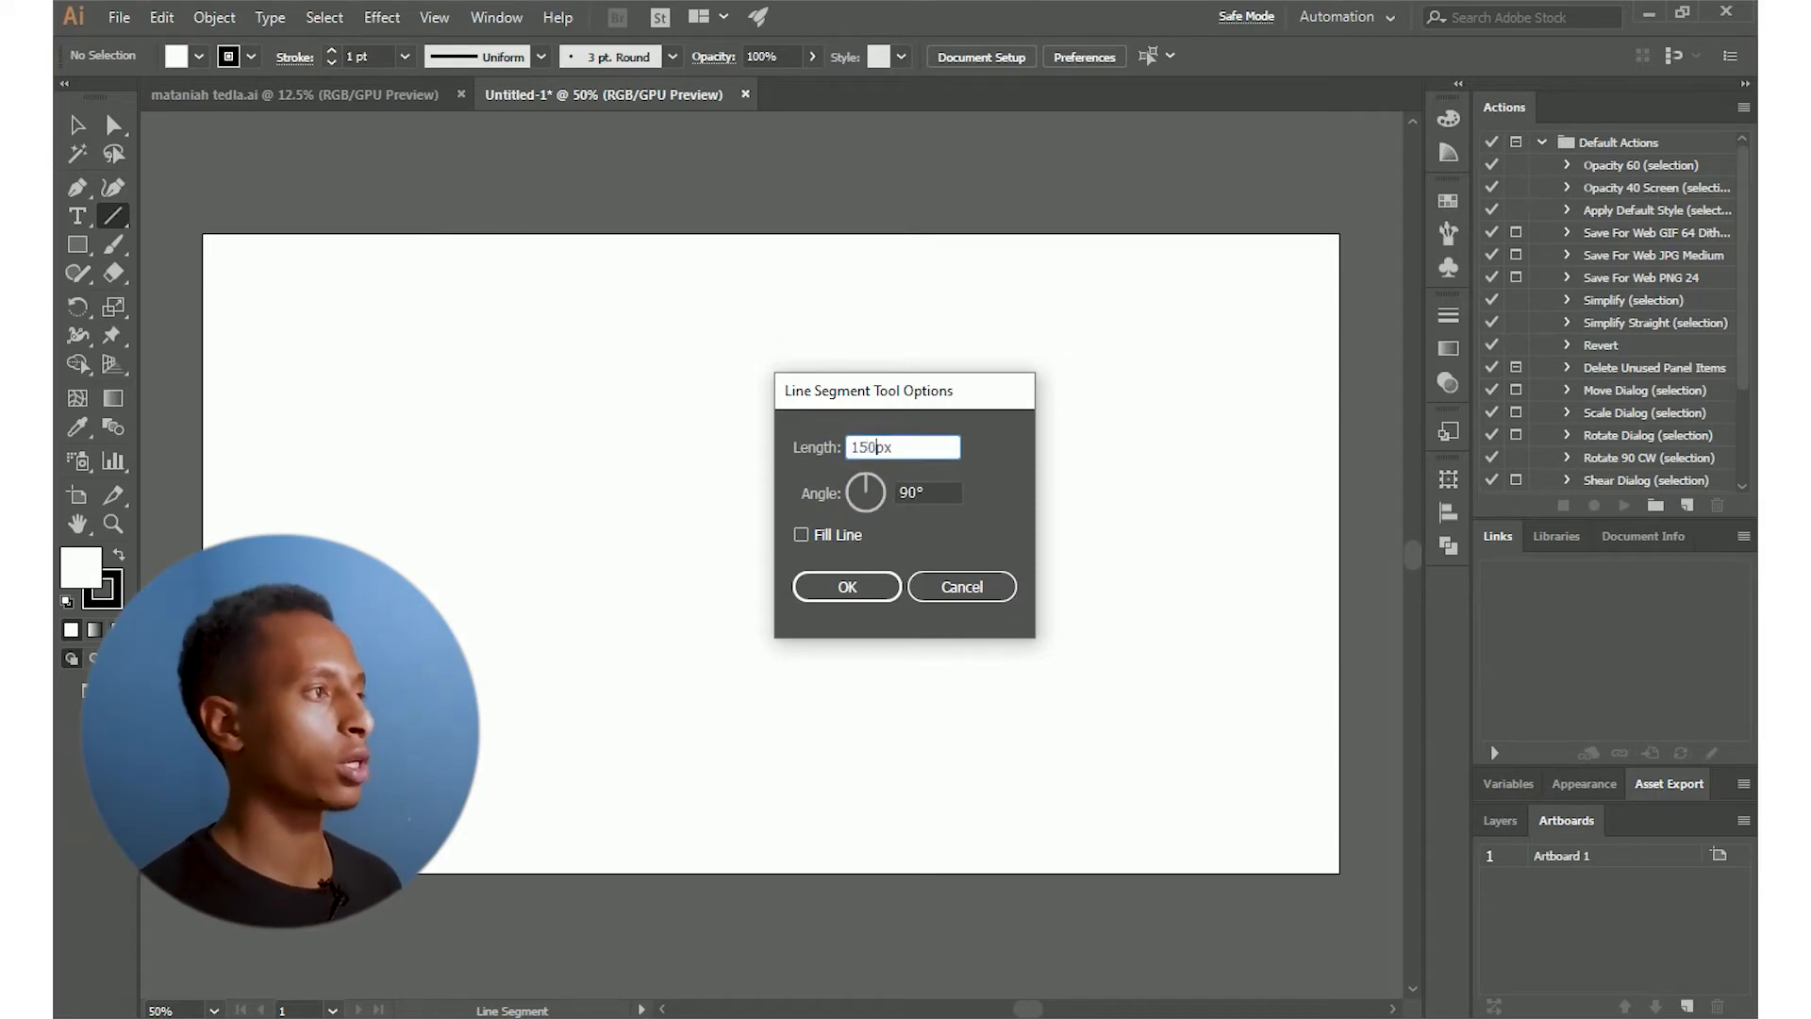
click(868, 590)
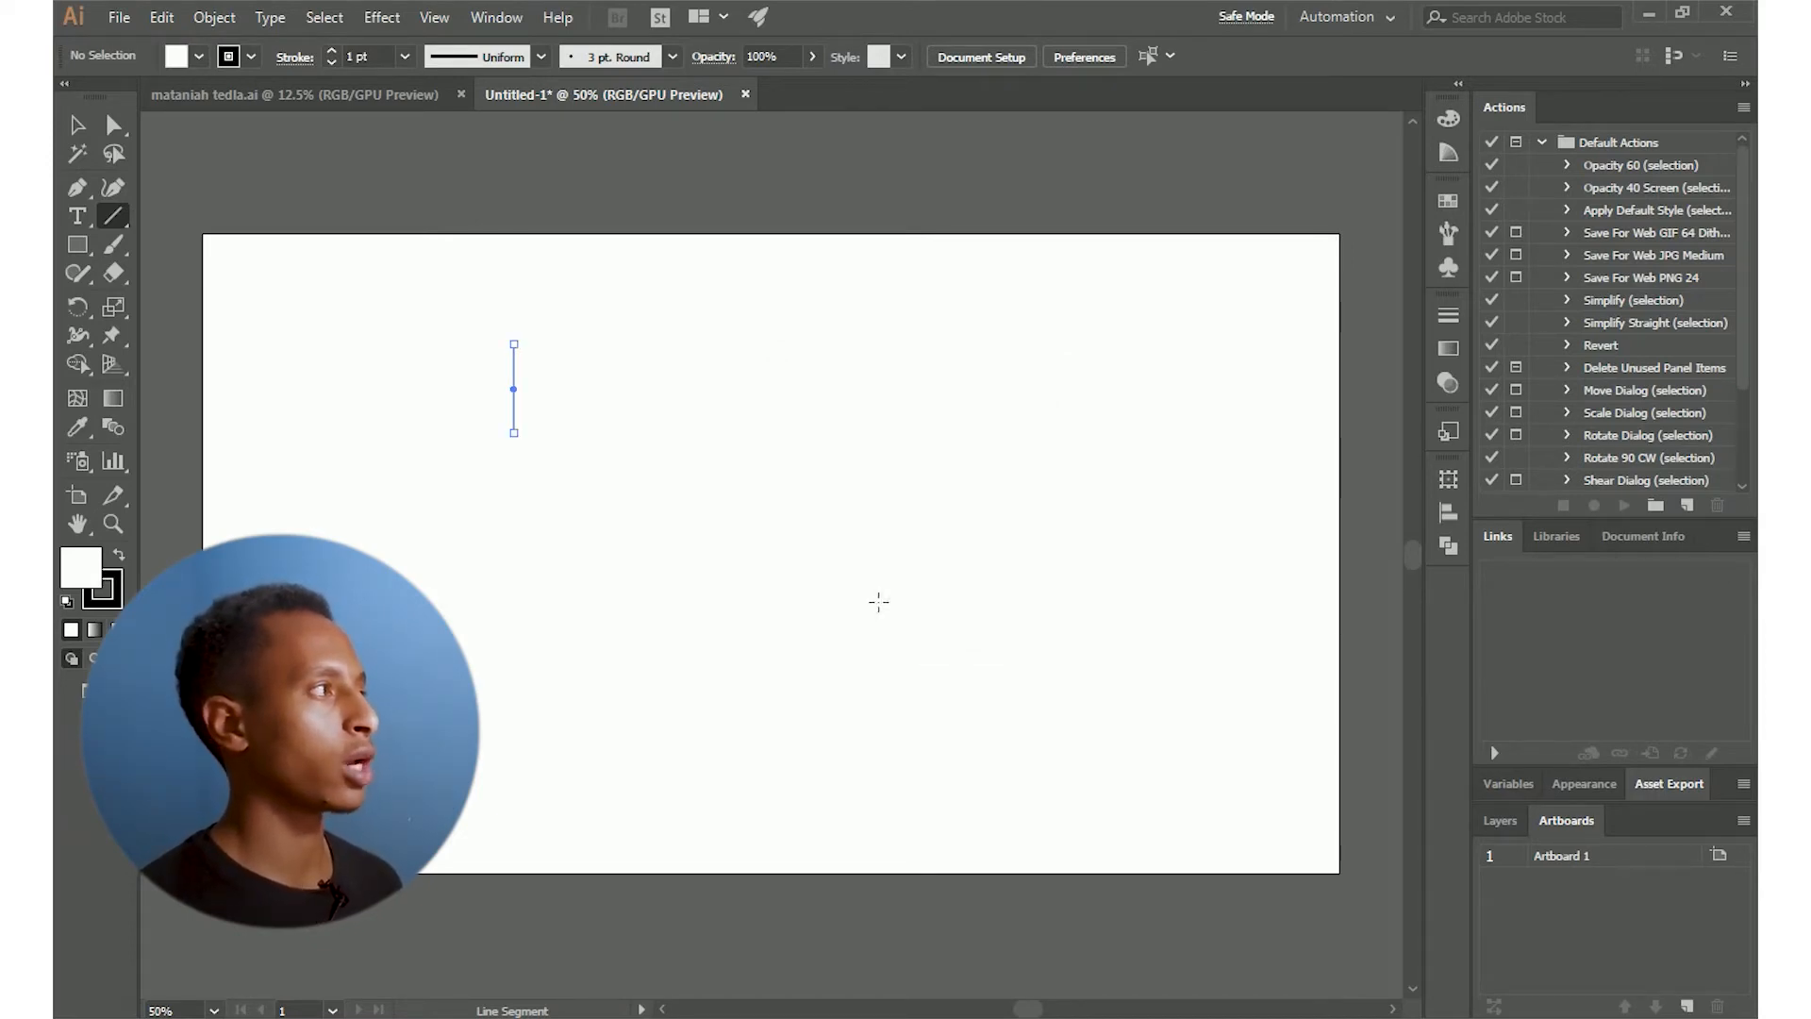
Delete the vertical line from the artboard
click(77, 124)
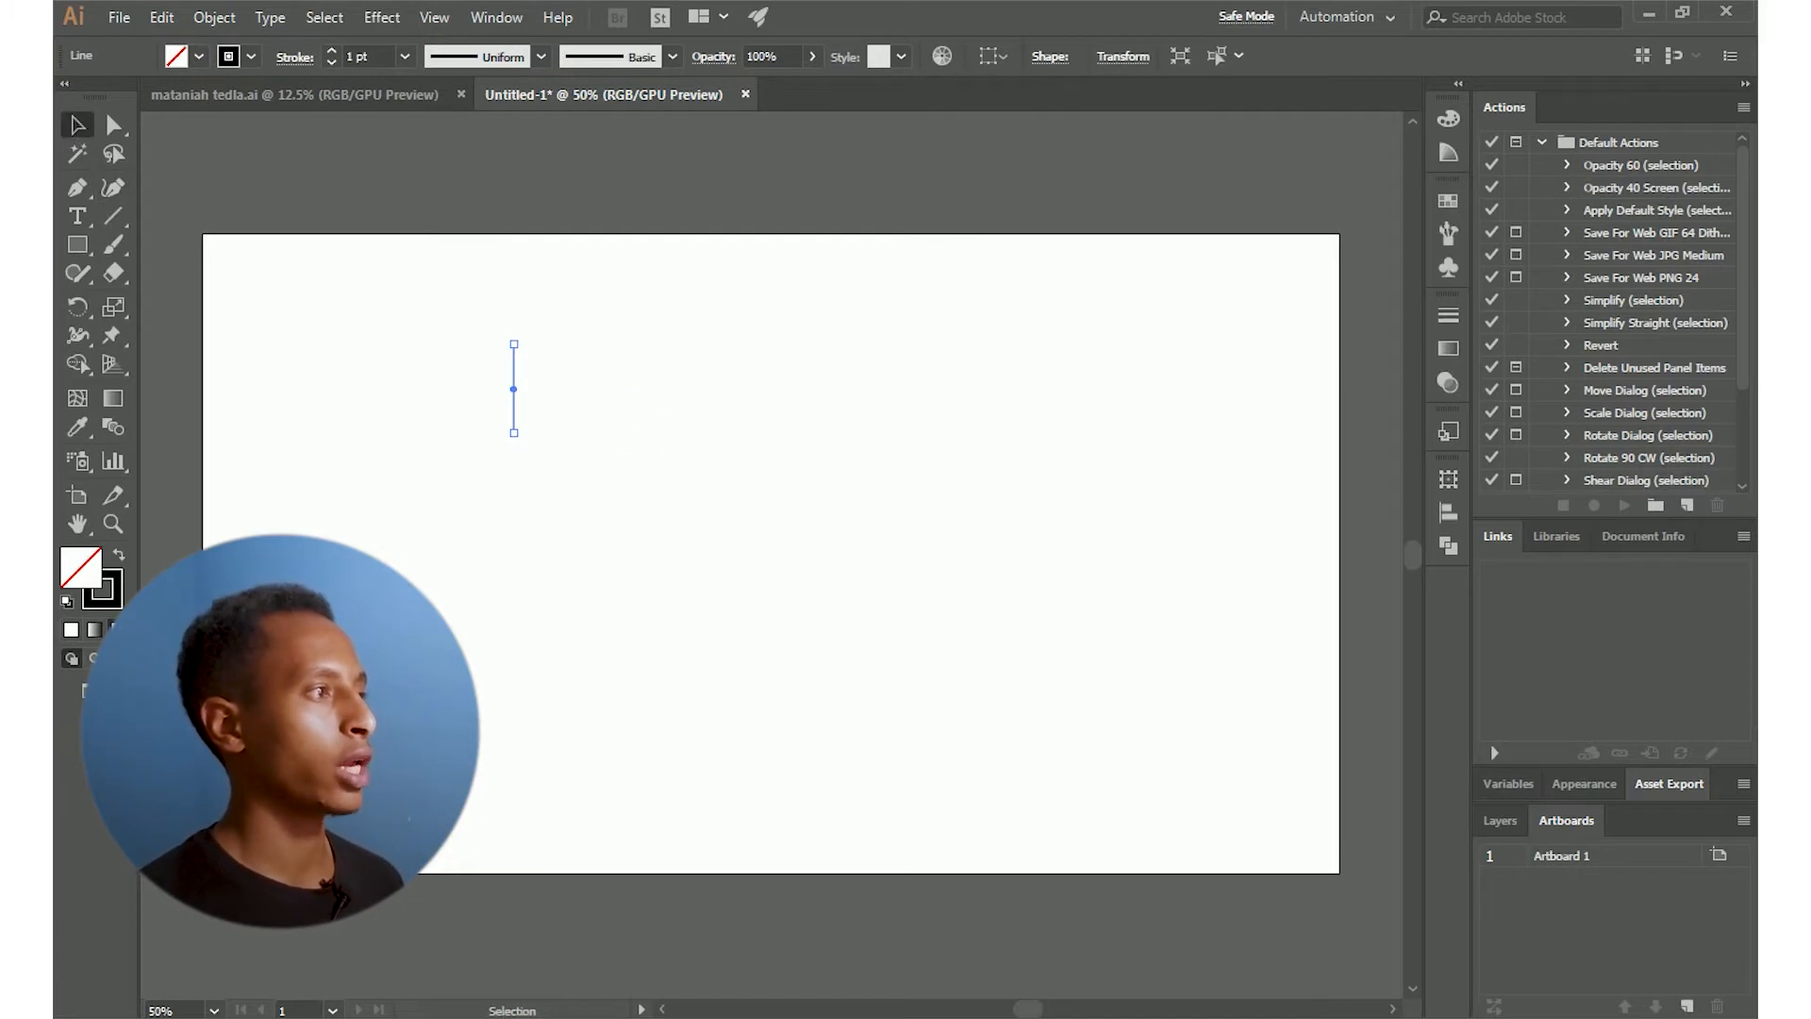
click(546, 591)
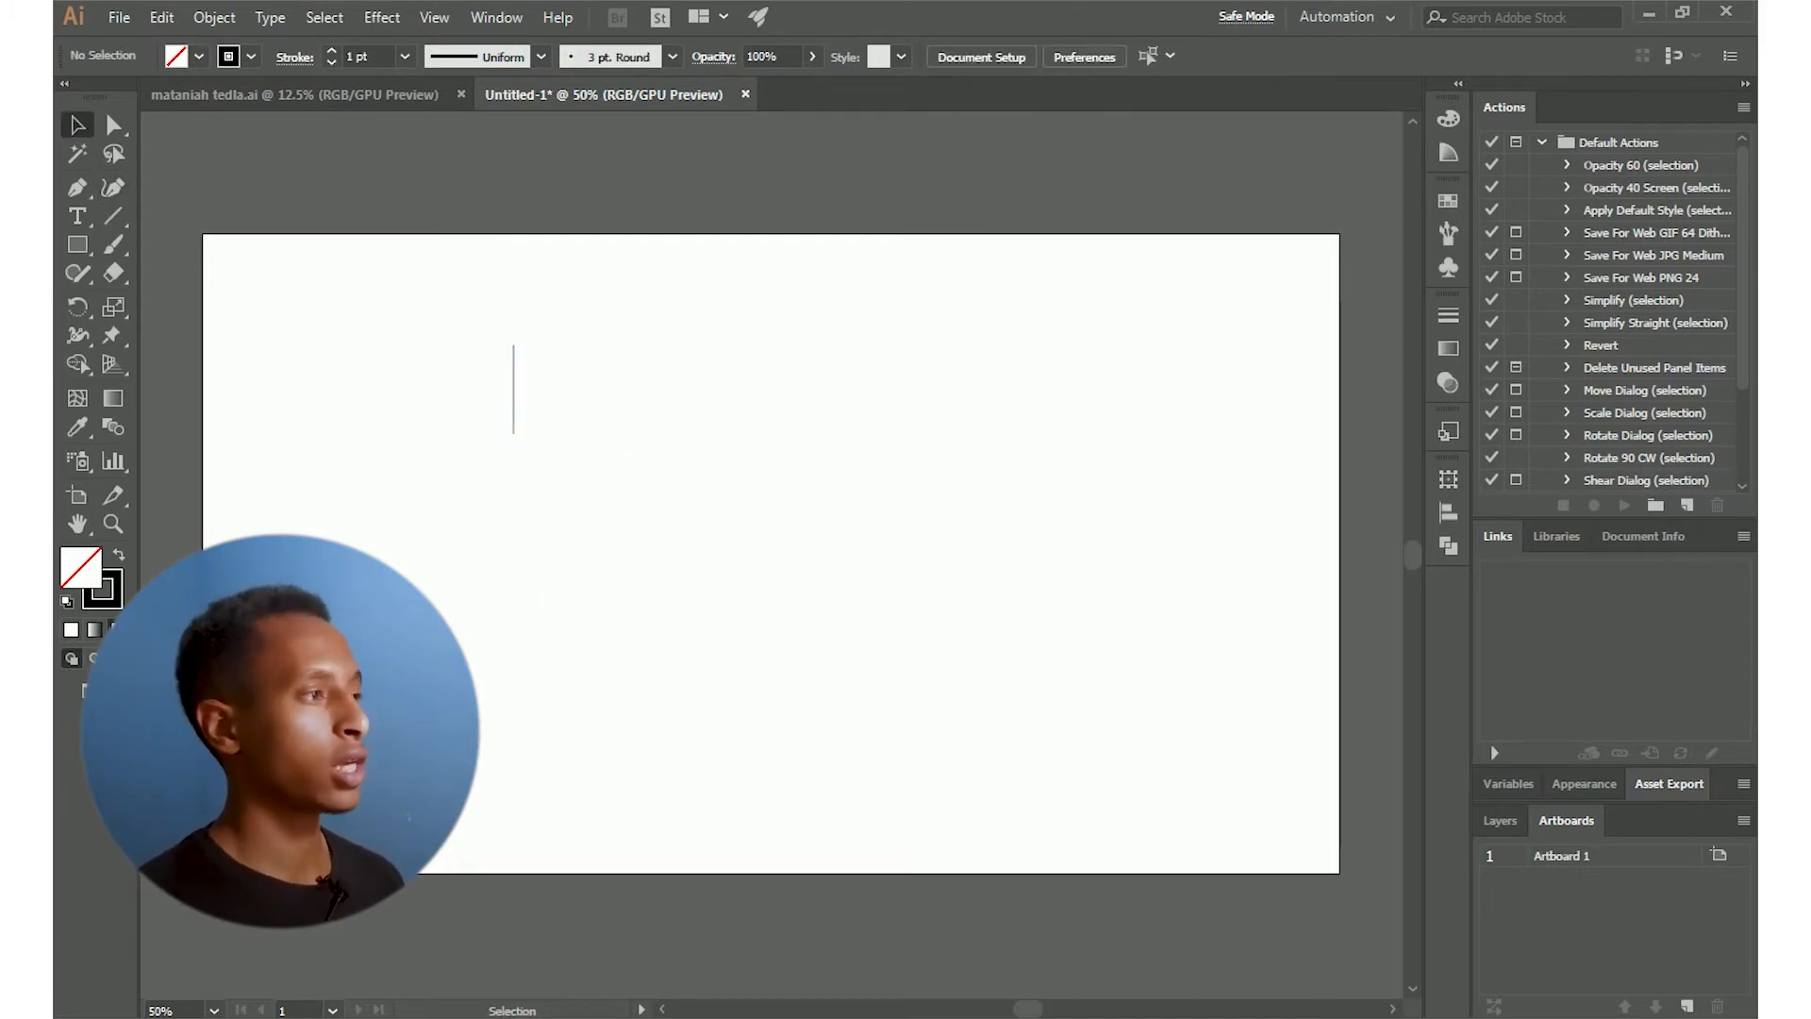
drag(427, 258, 626, 517)
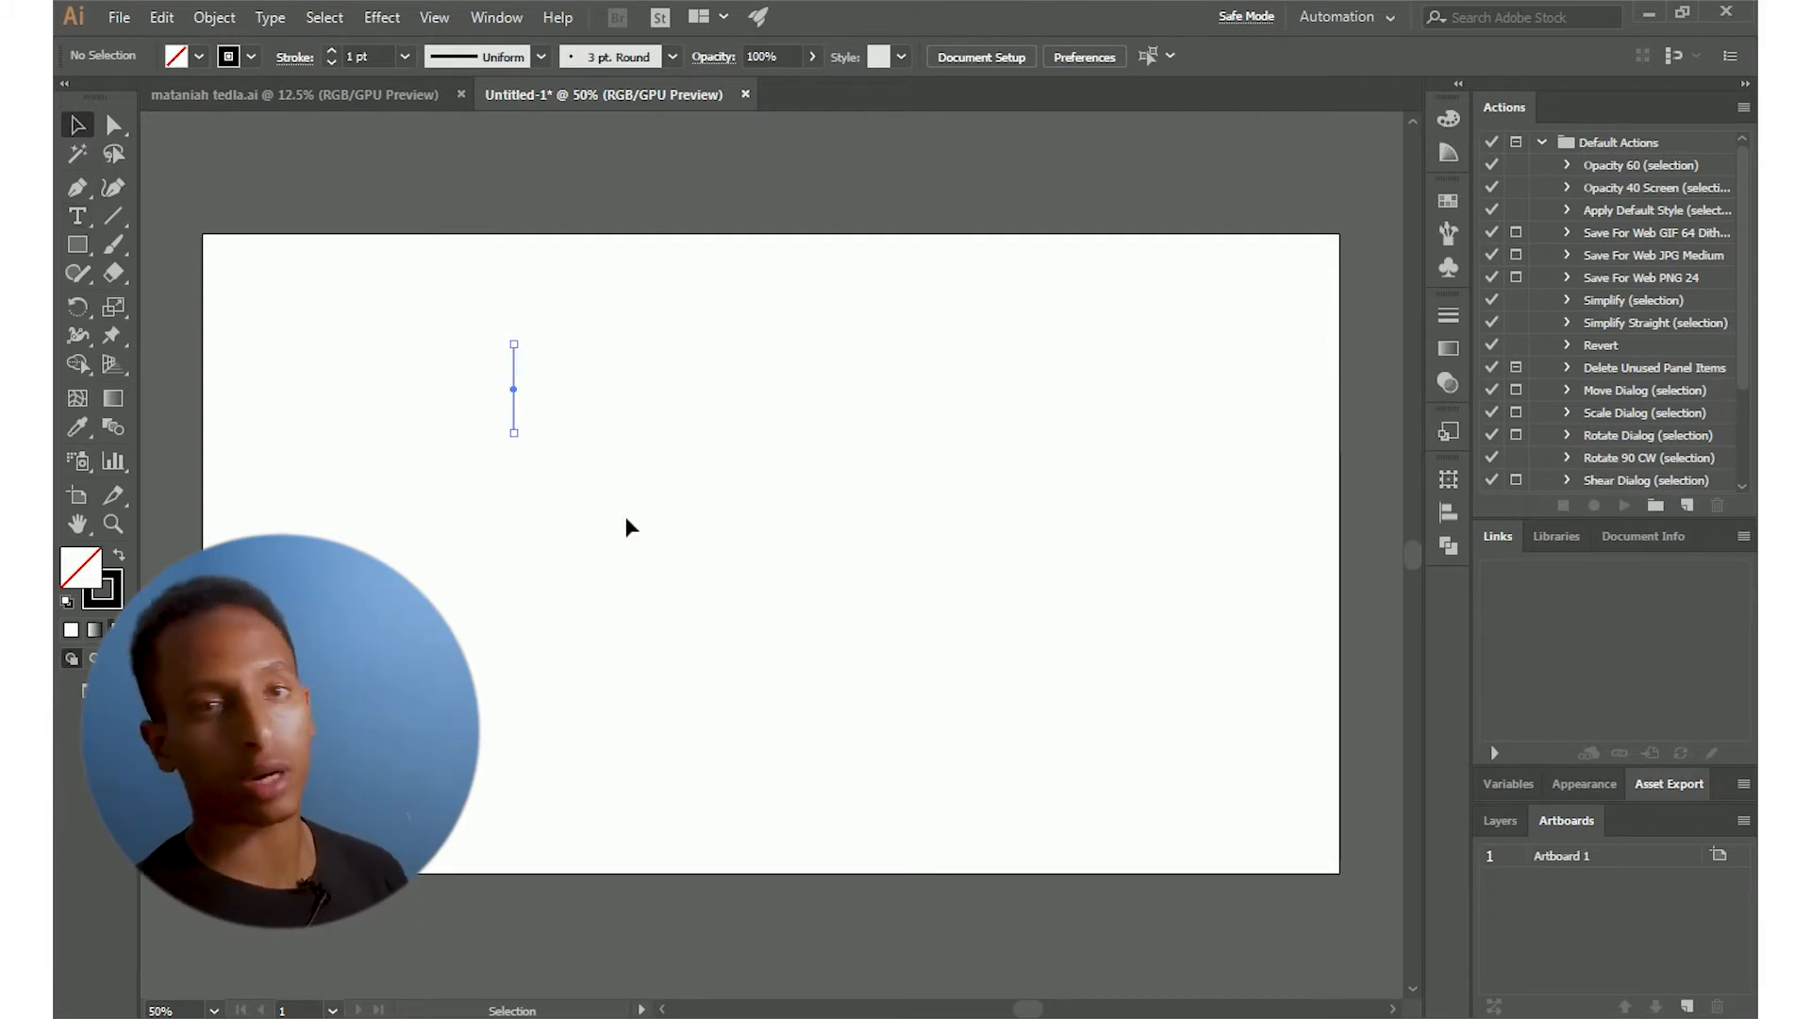
key(Delete)
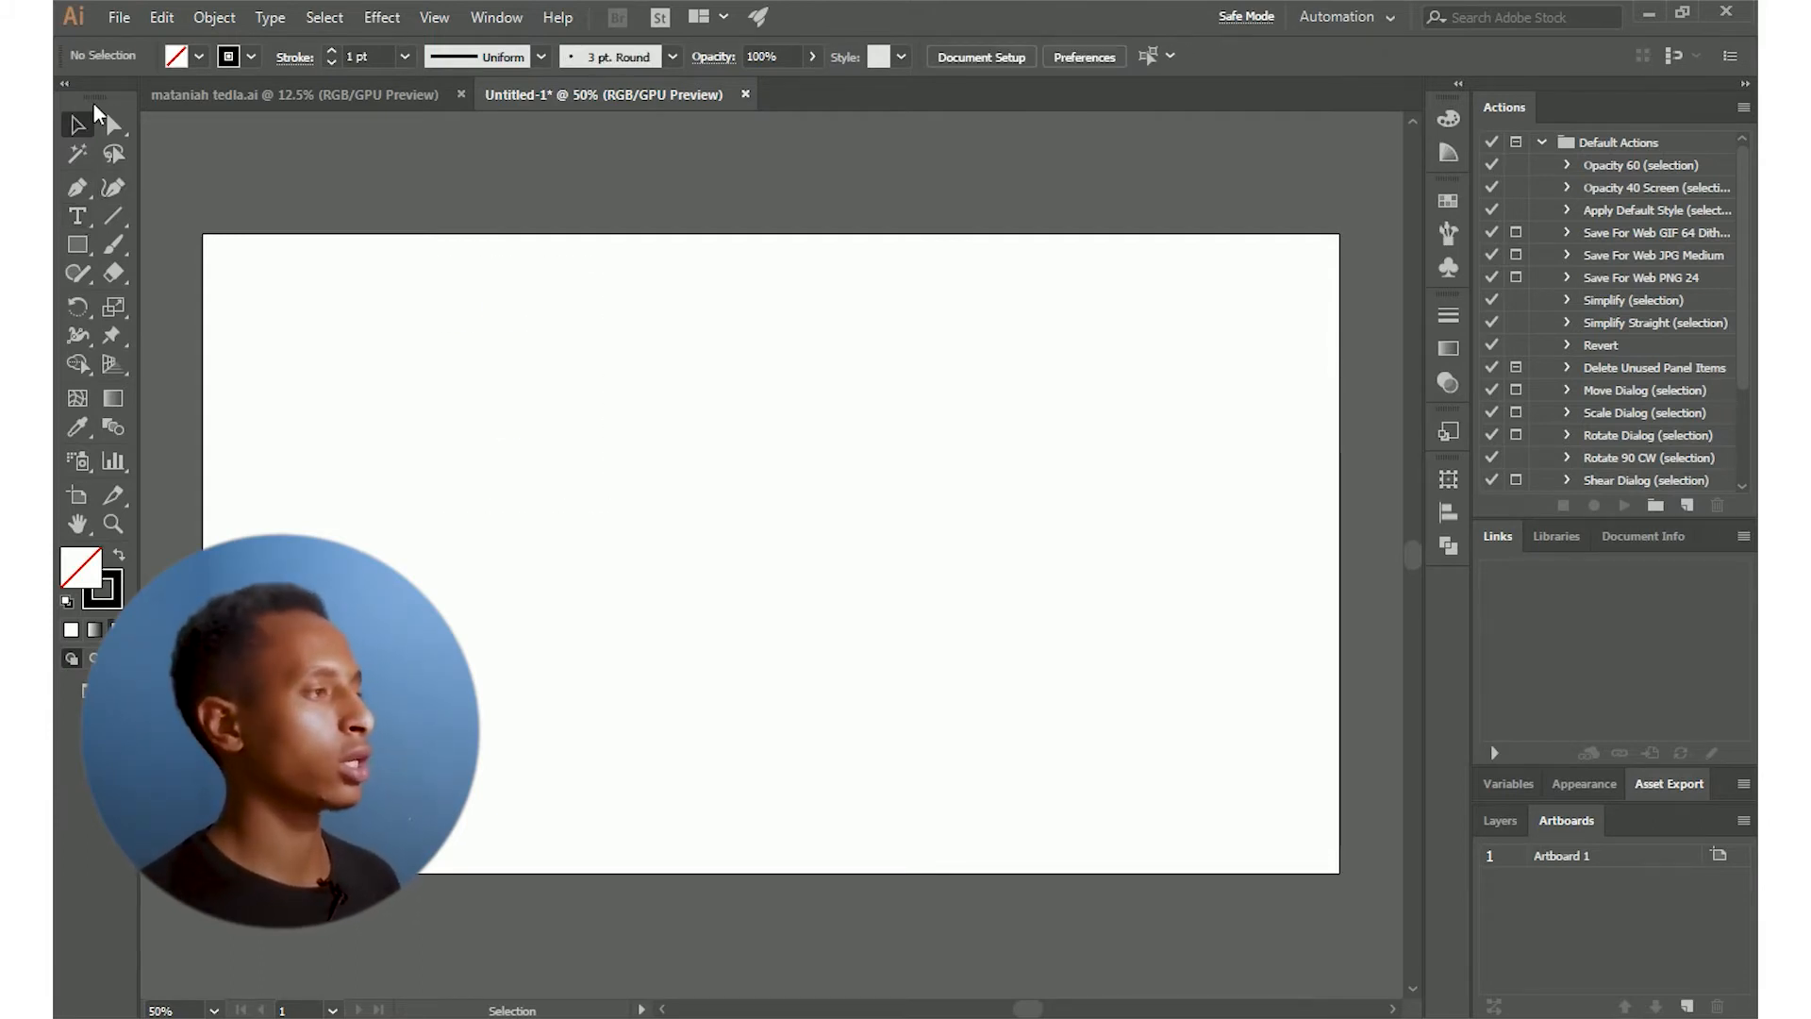
Draw a long, exactly horizontal line freehand across the artboard's upper half with the Line Segment tool
click(114, 215)
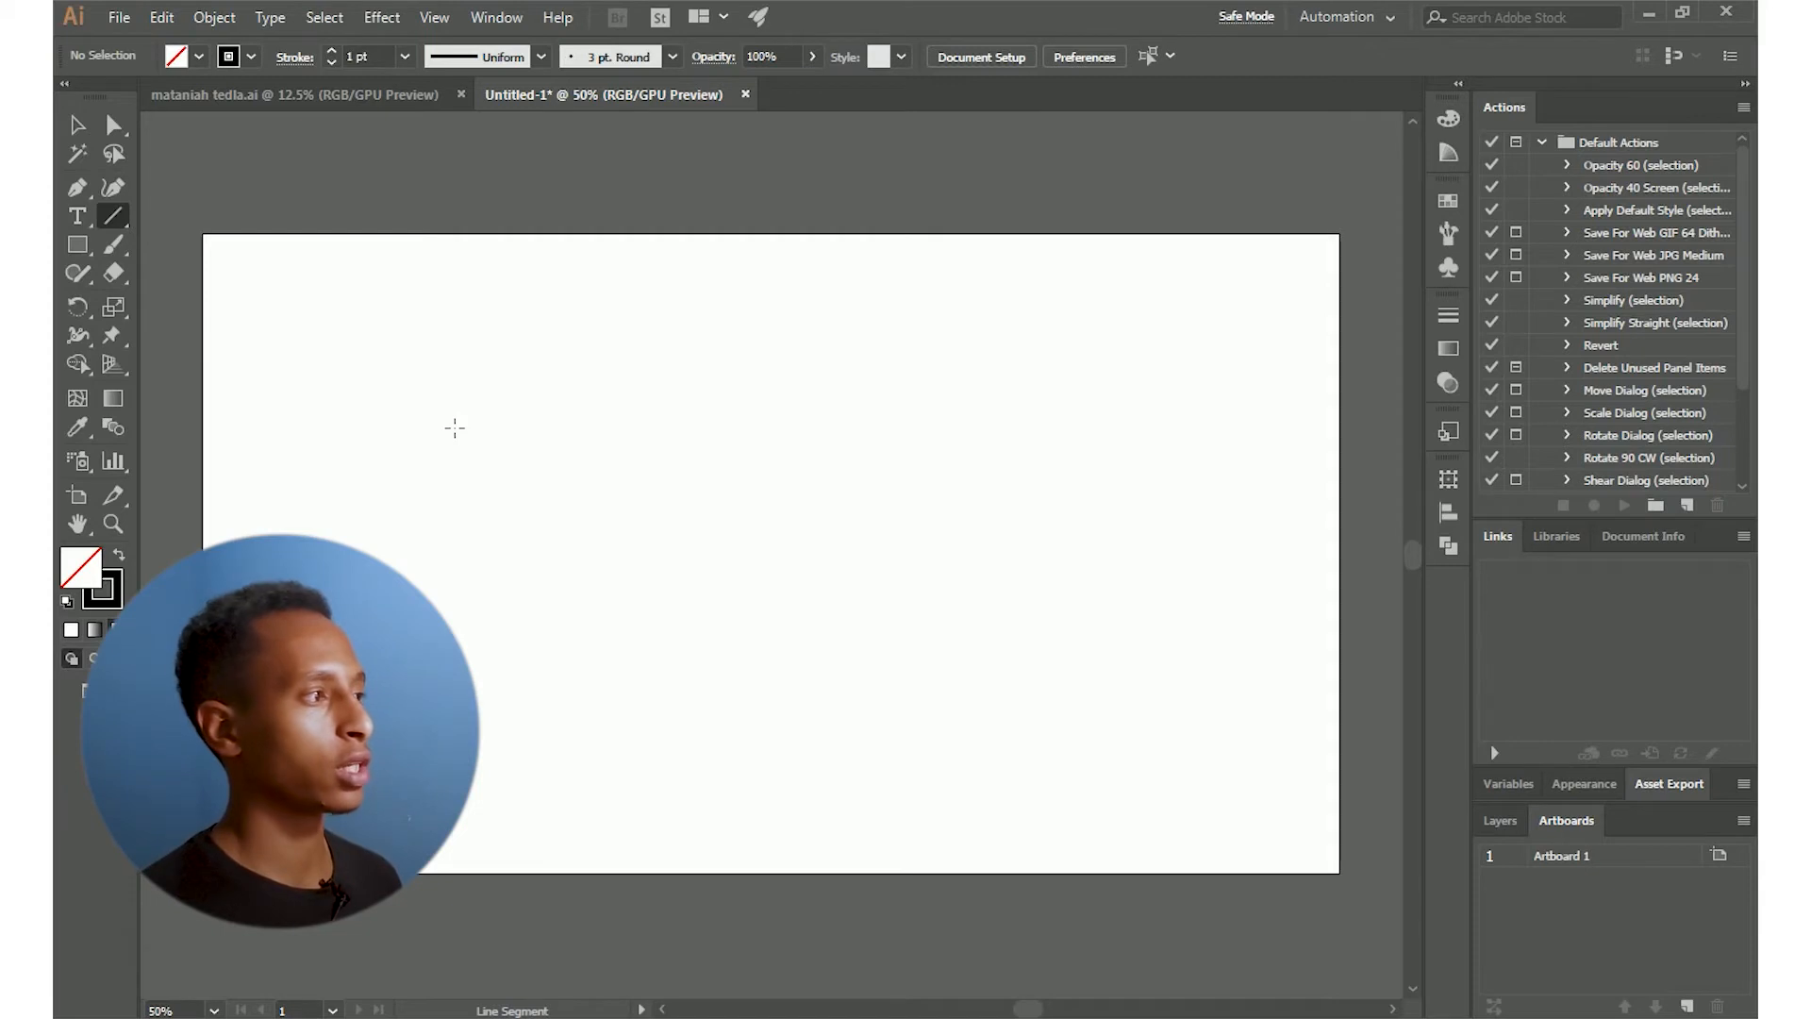
drag(455, 427, 842, 431)
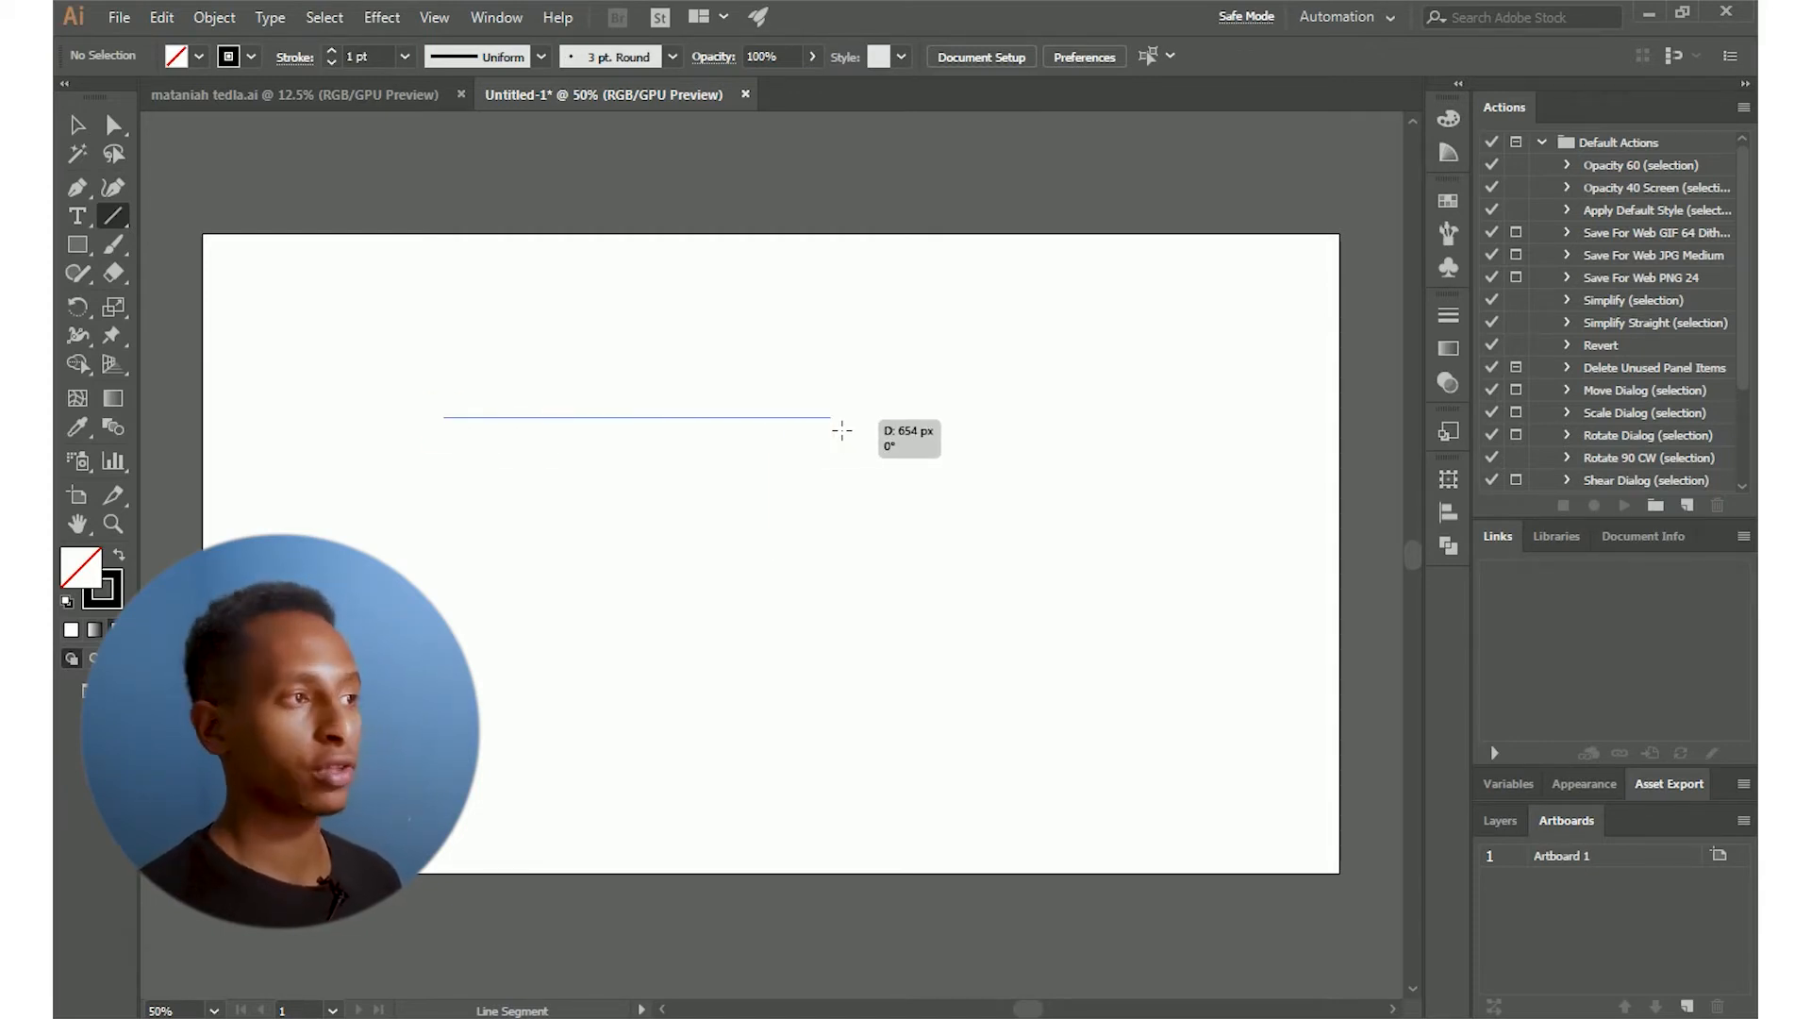
drag(842, 431, 1009, 430)
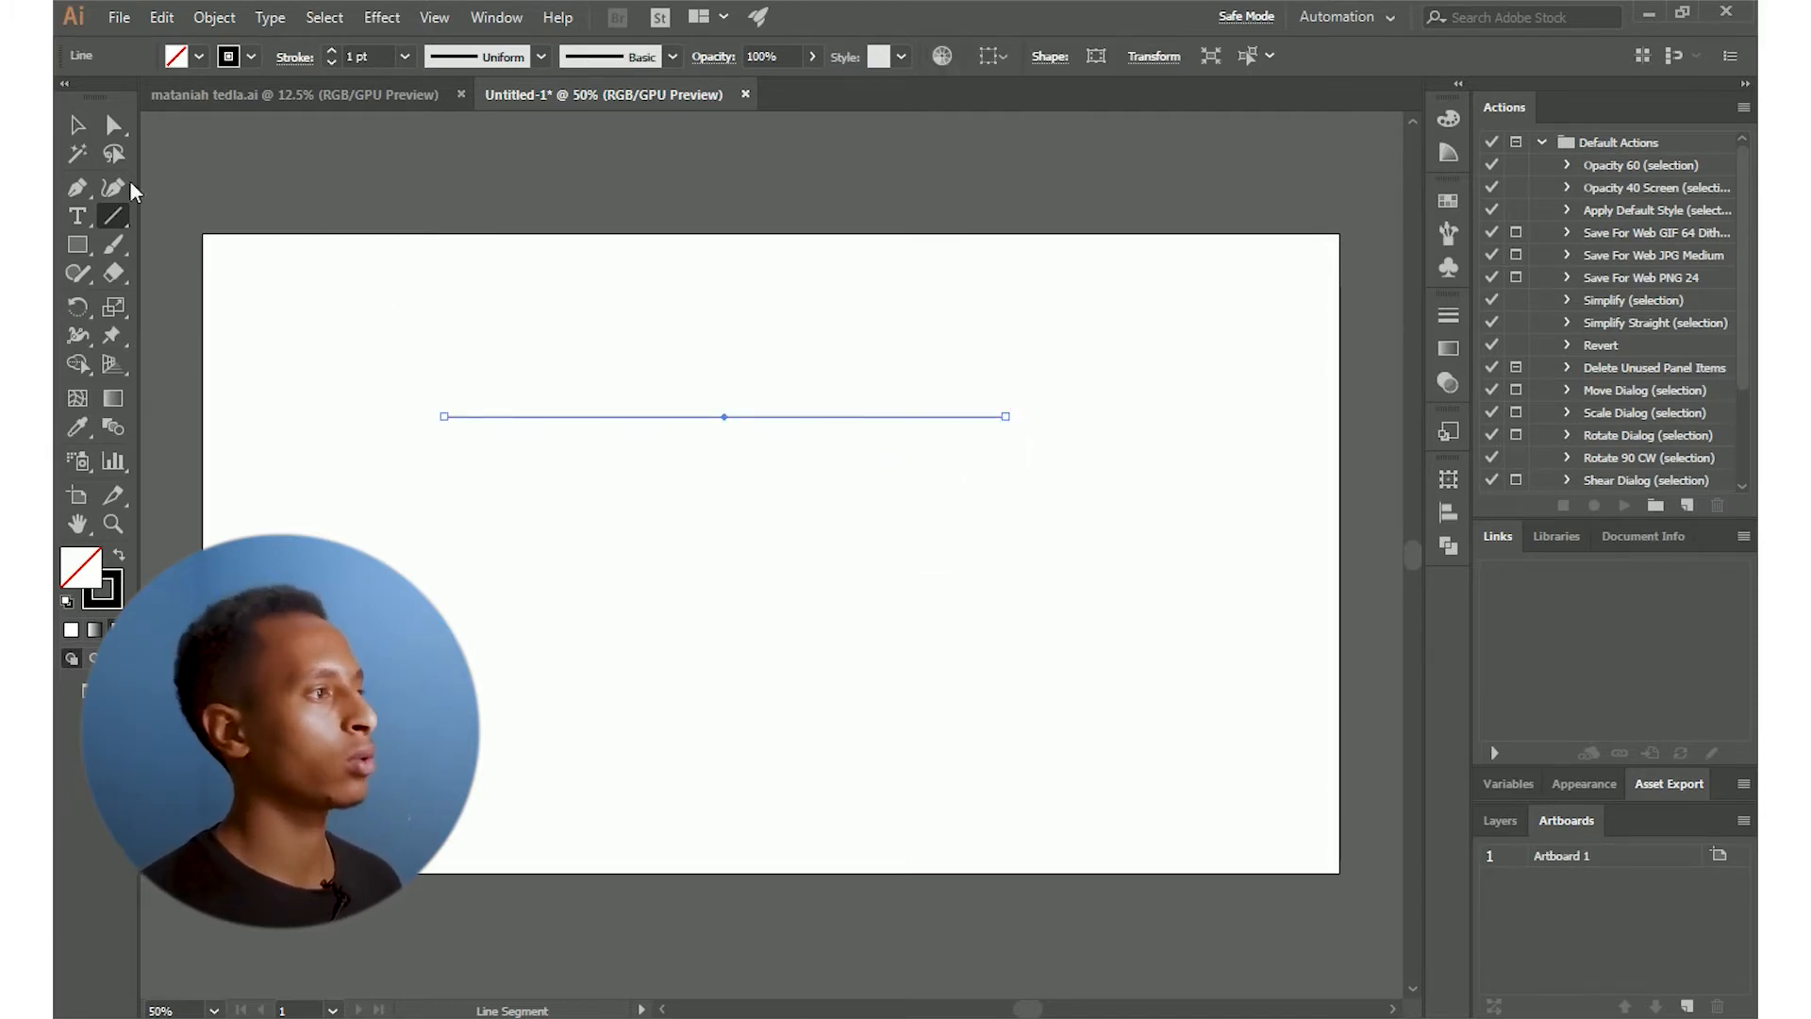
Delete the horizontal line from the artboard
key(v)
drag(544, 309, 710, 525)
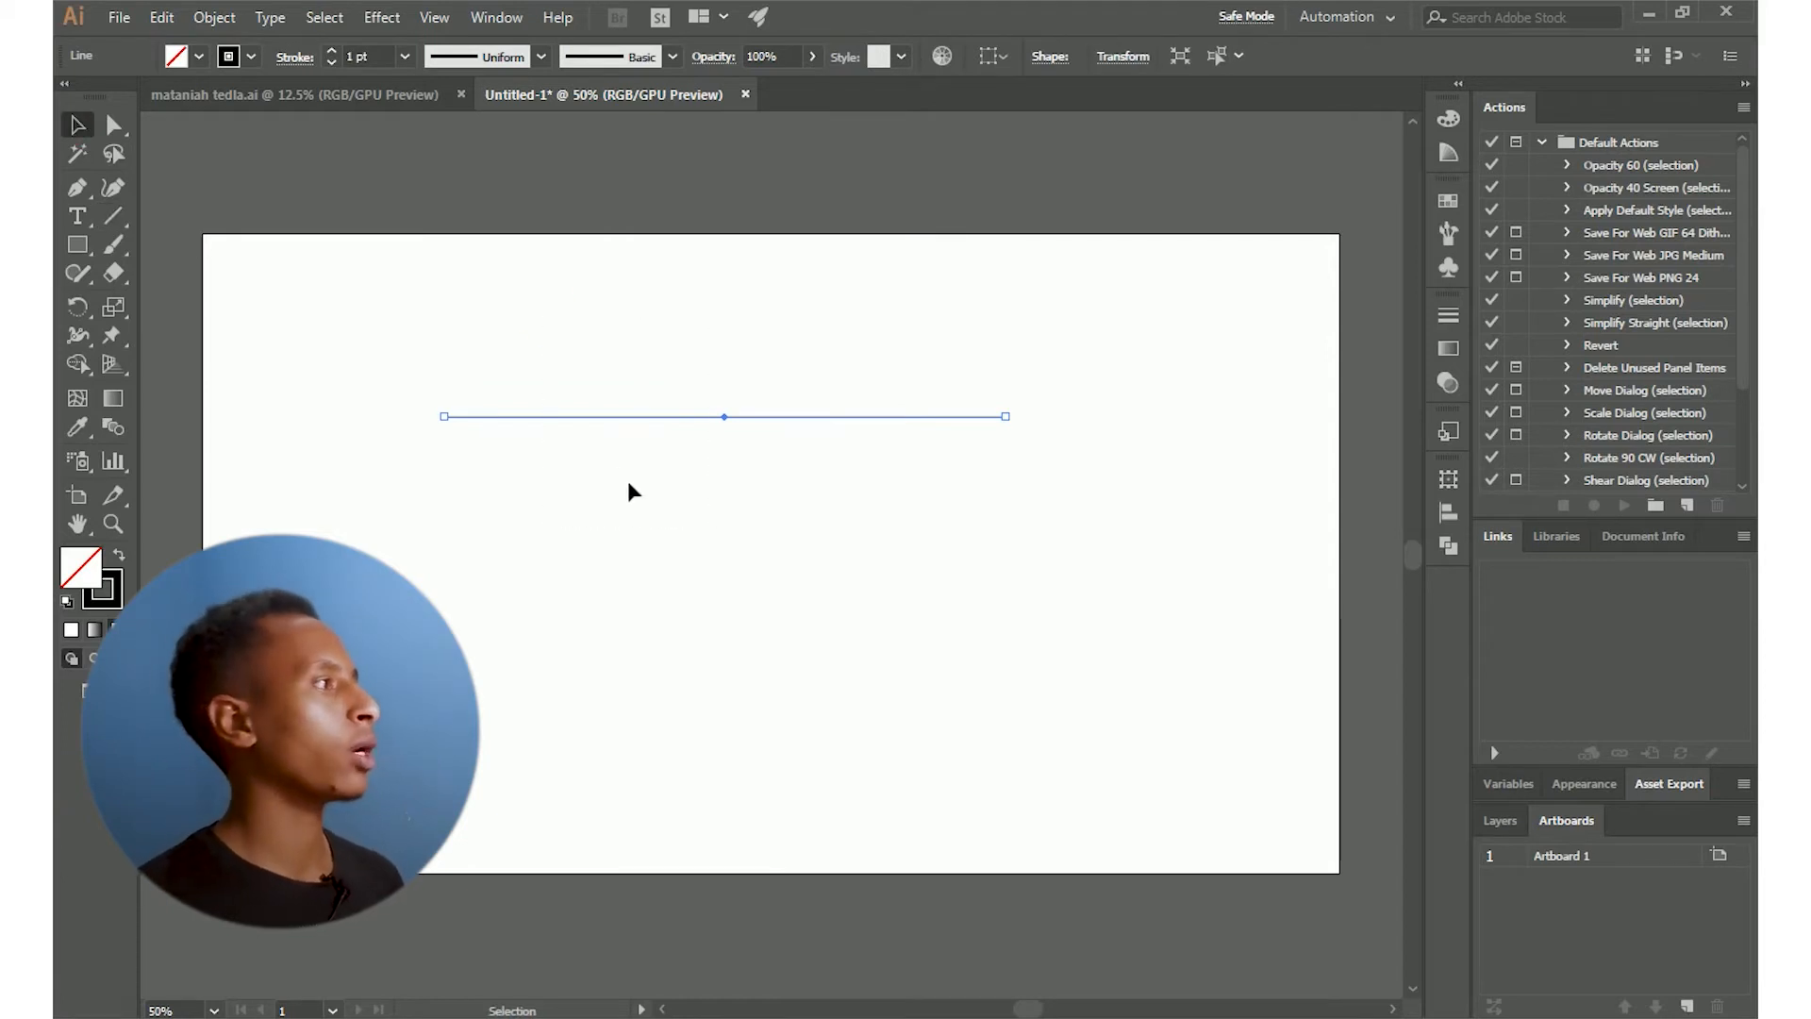
key(Delete)
Draw two arcs with the Arc tool: one with equal width and height, and a flatter one to its right about 612 px wide
click(113, 216)
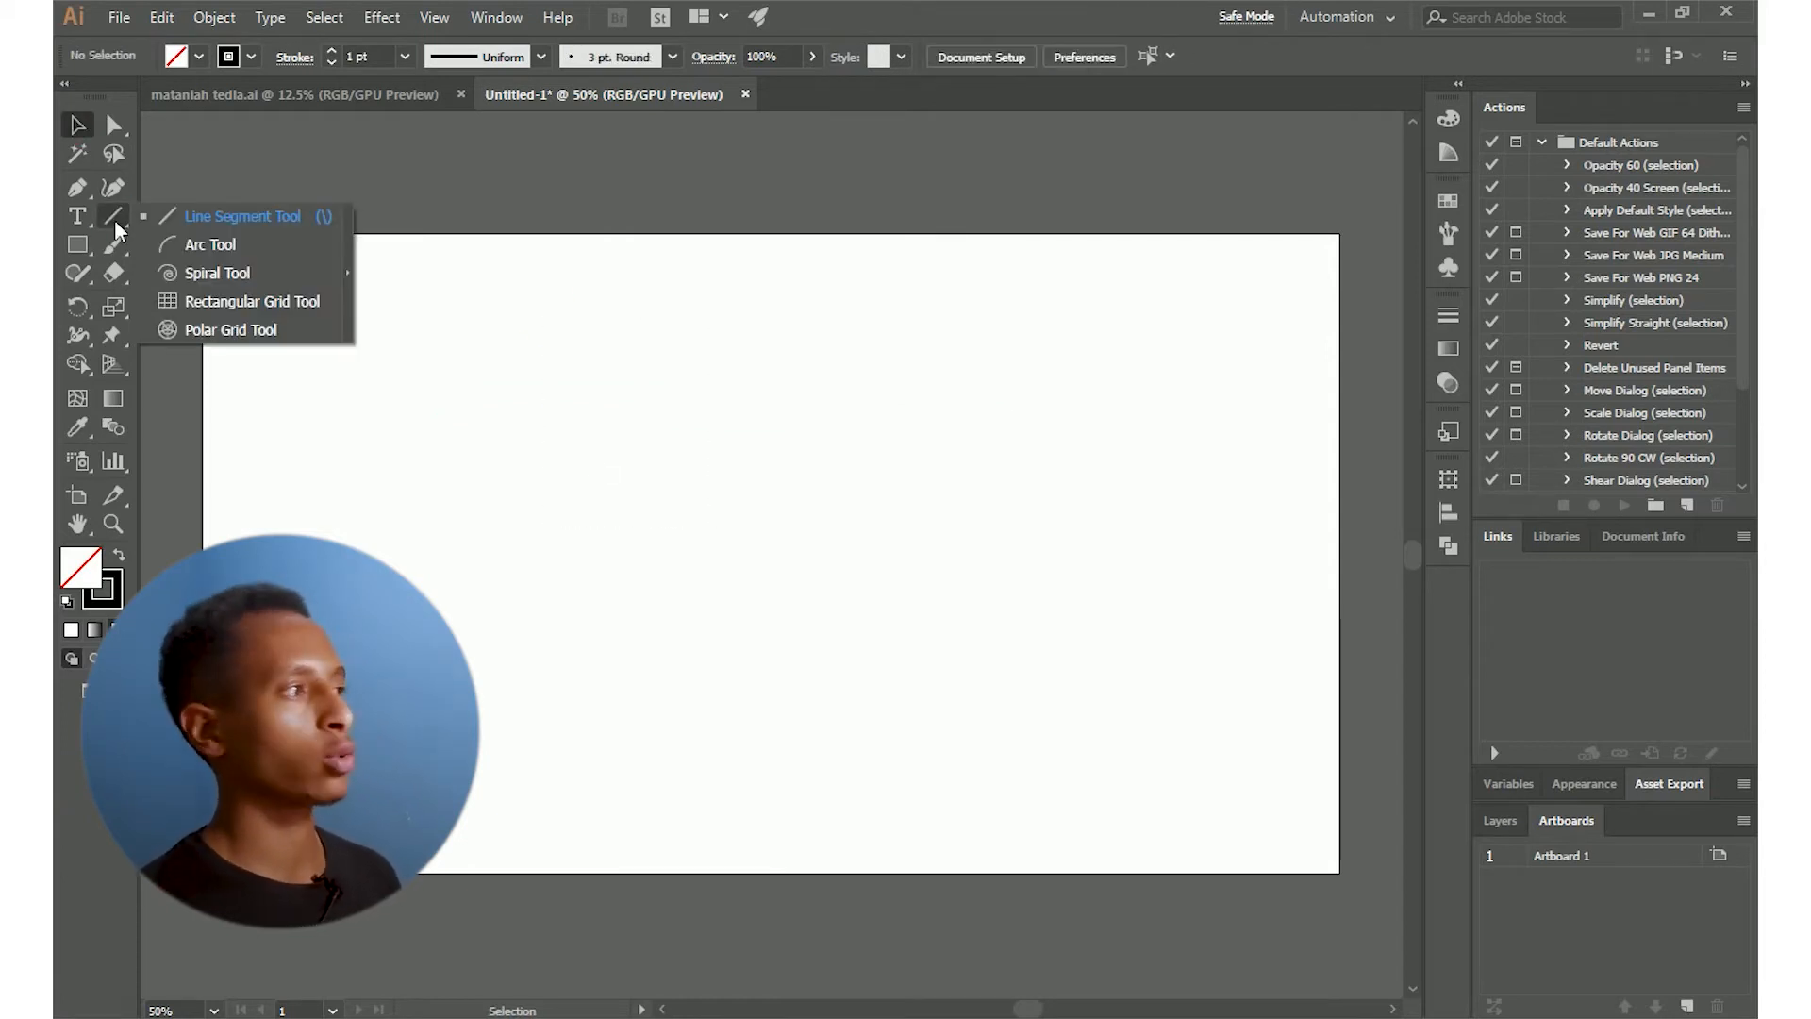
click(219, 245)
drag(638, 328, 803, 584)
drag(818, 303, 1191, 504)
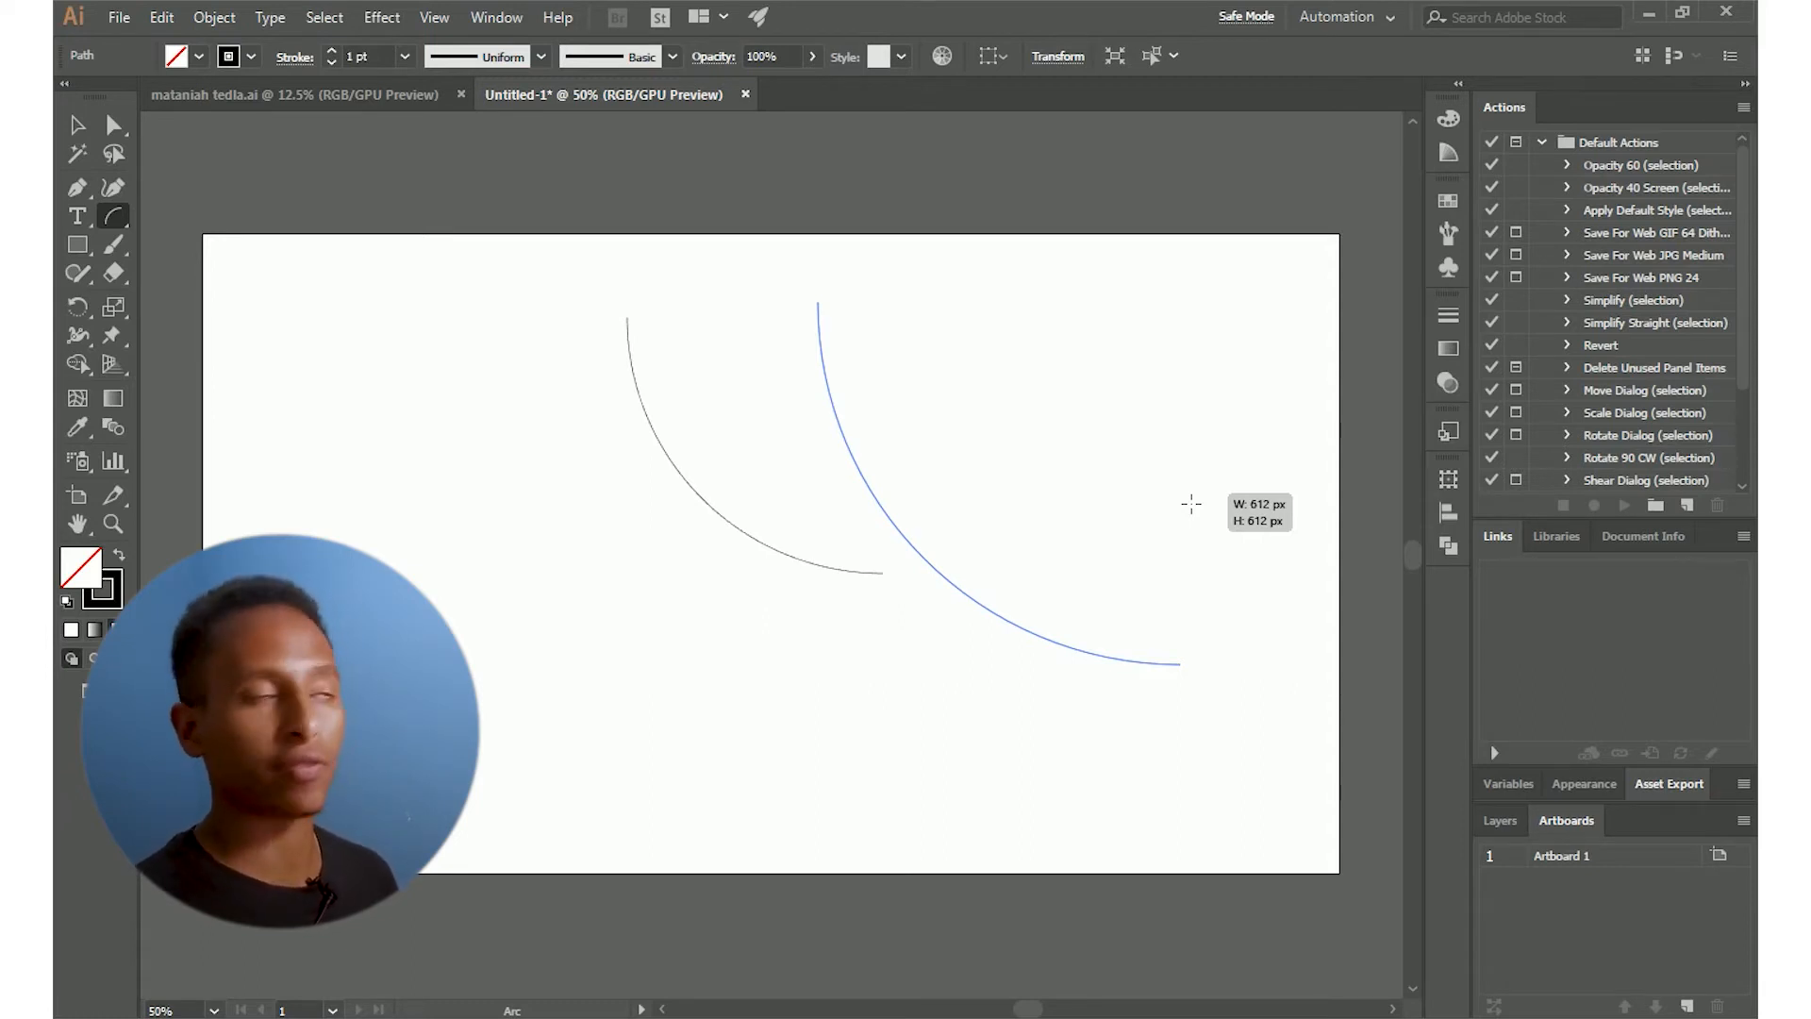
drag(1192, 504, 1181, 492)
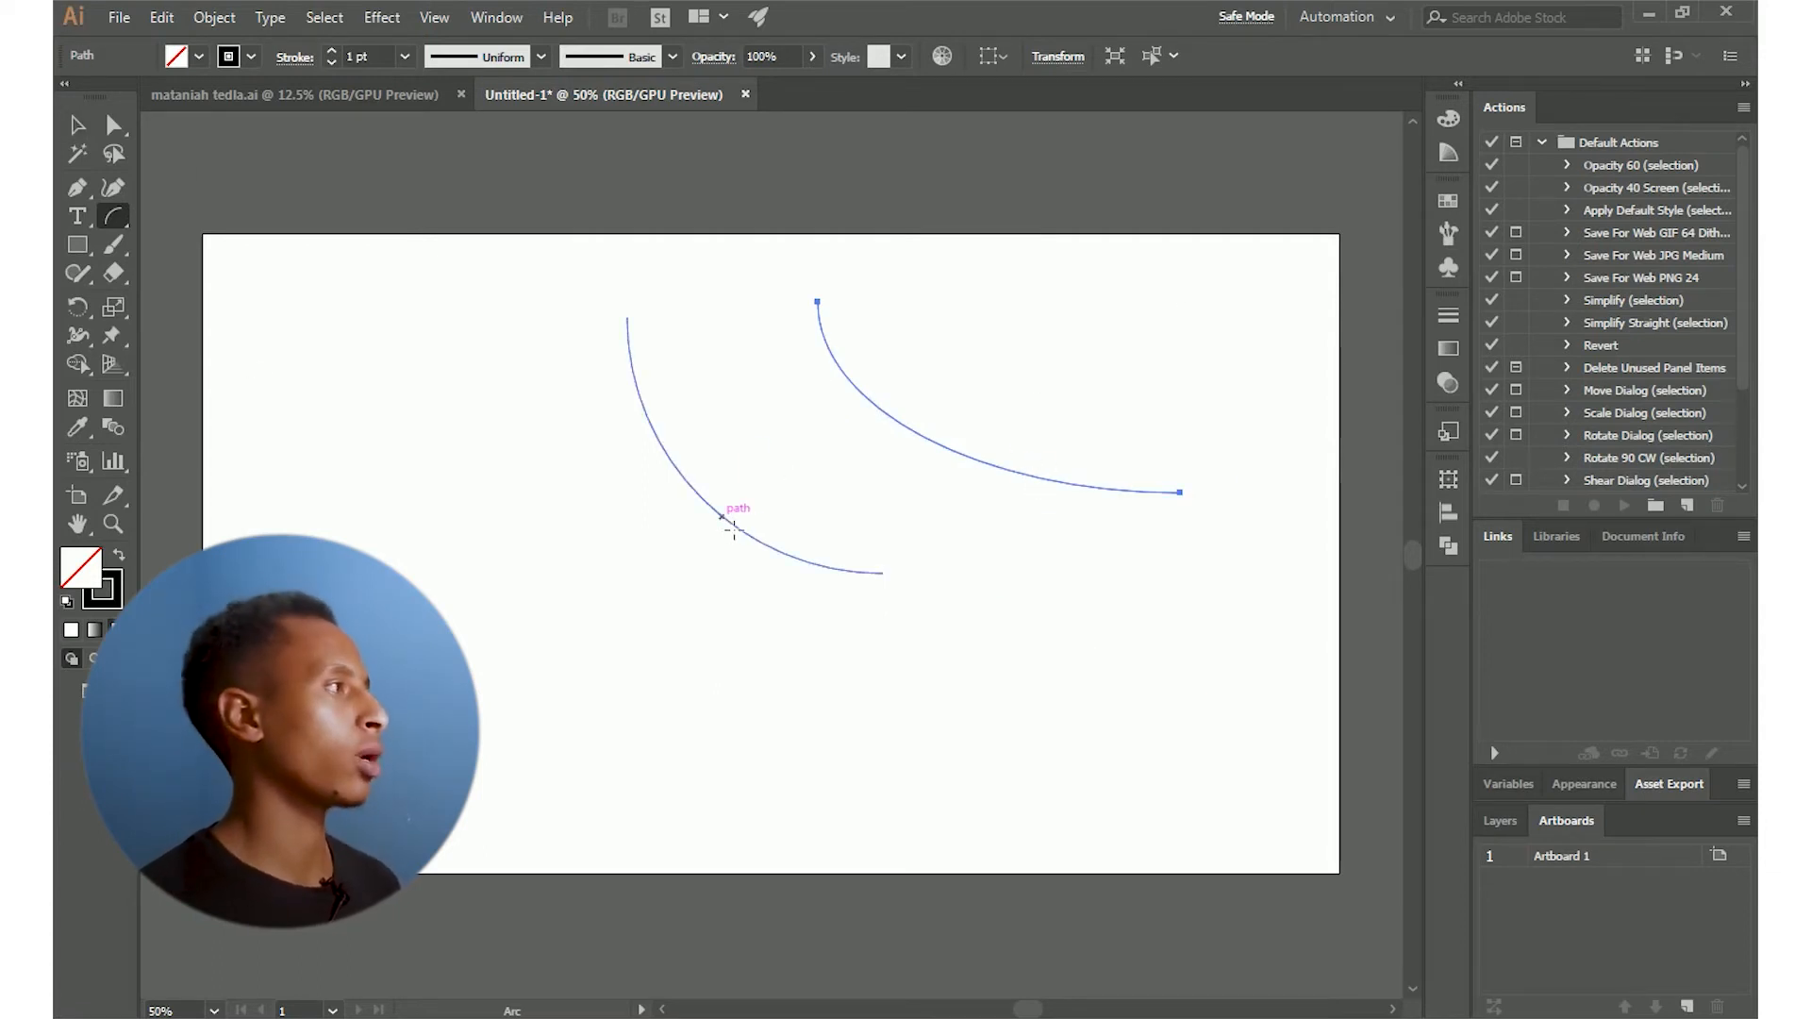
Draw two spirals with the Spiral tool: a small one near the artboard's upper-left corner and a larger one below it
click(117, 213)
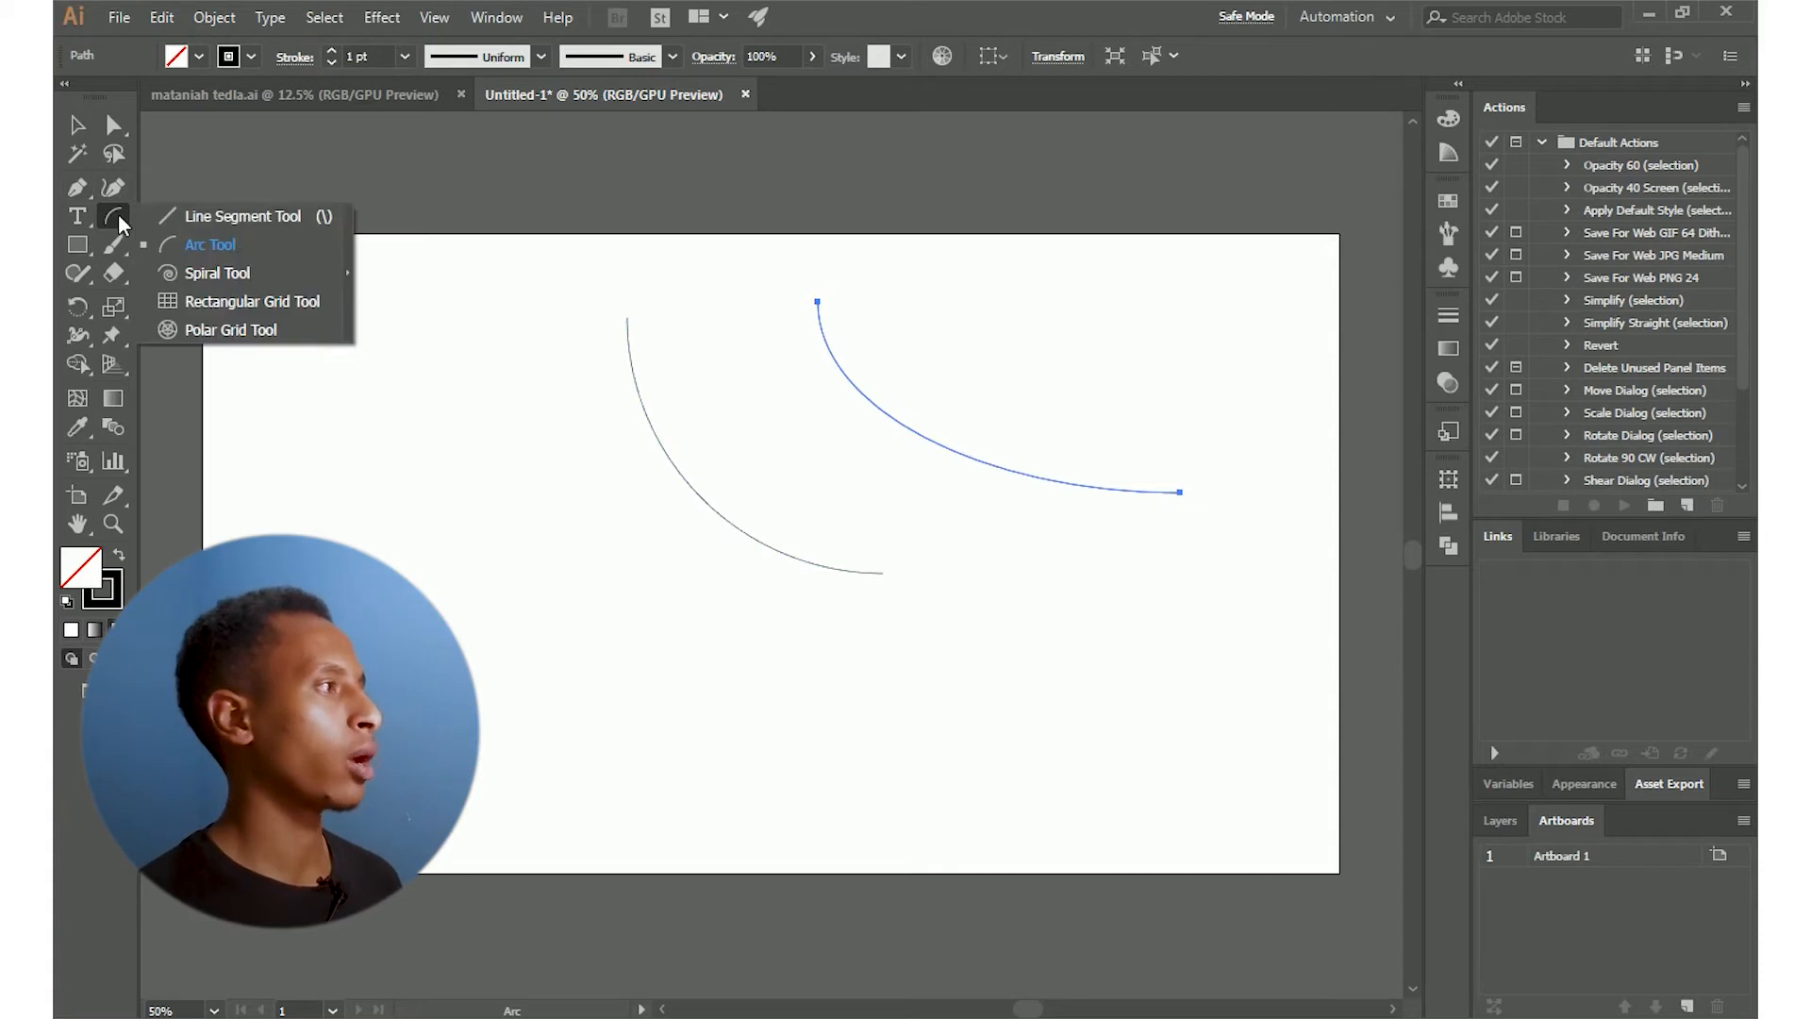
click(229, 275)
mouse_move(340, 347)
mouse_down()
mouse_move(491, 482)
mouse_move(521, 299)
mouse_up()
drag(422, 500, 514, 293)
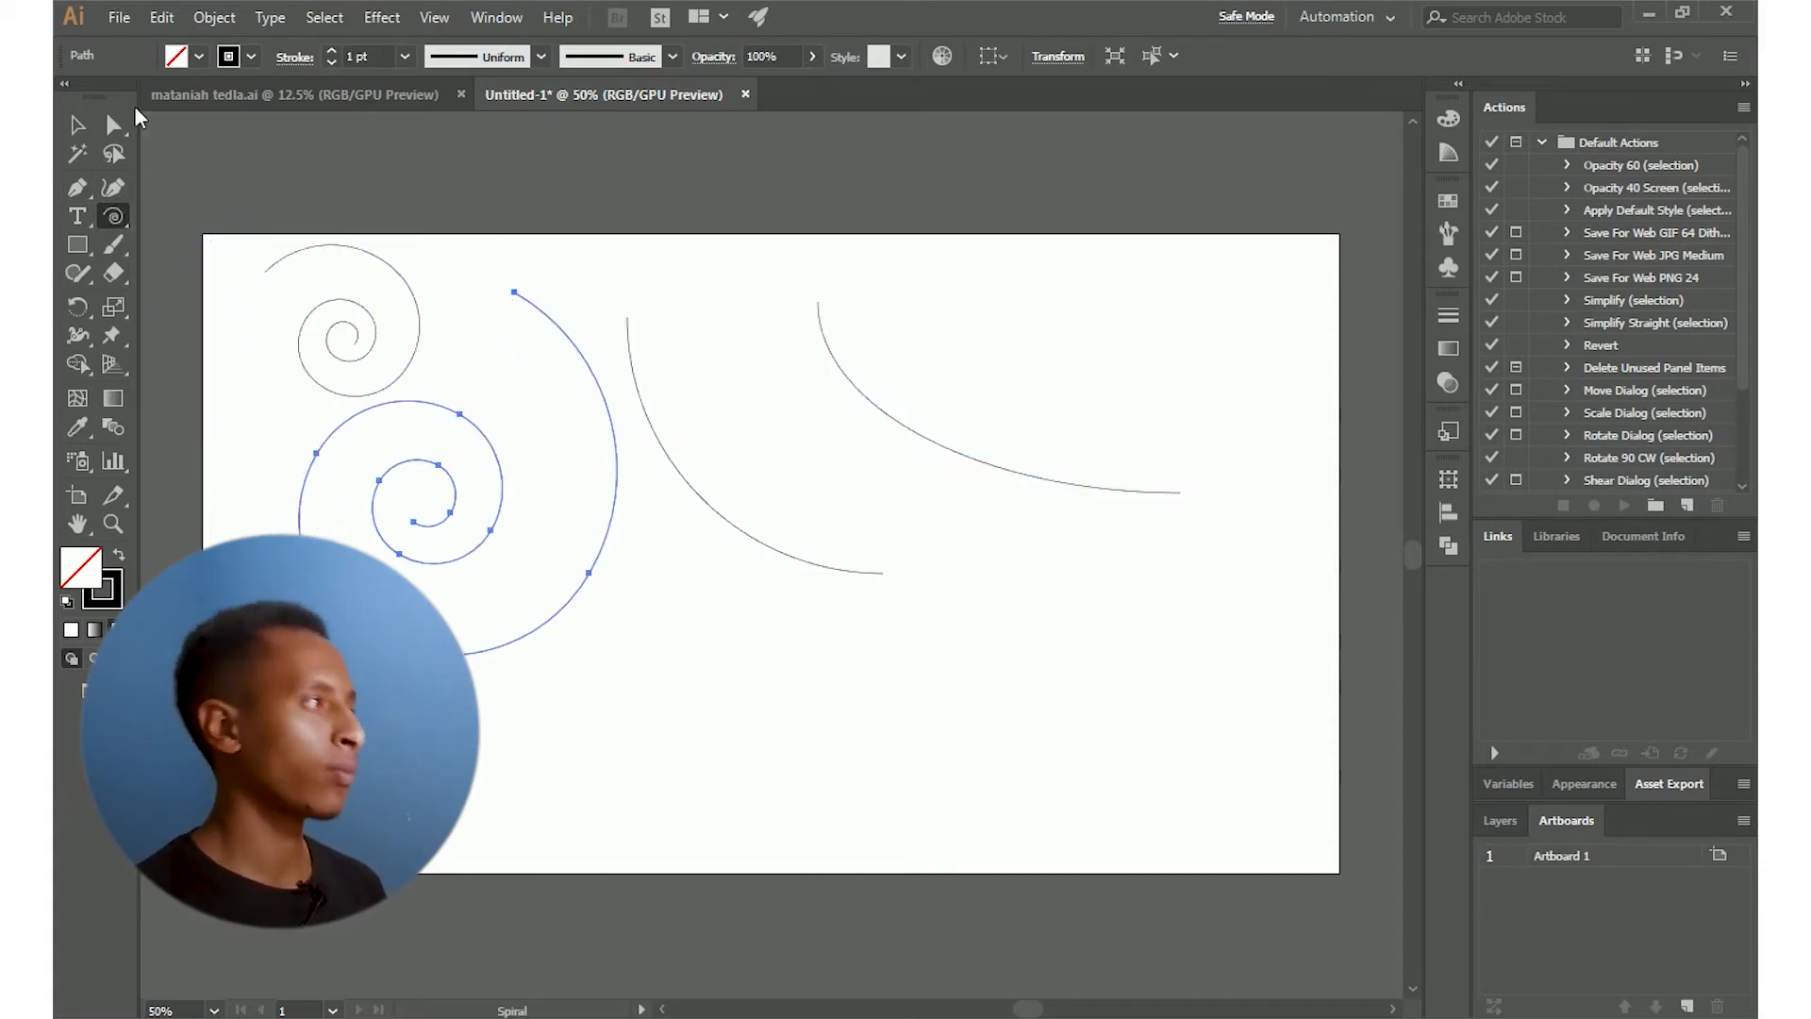
Delete all the spirals and arcs from the artboard
click(114, 216)
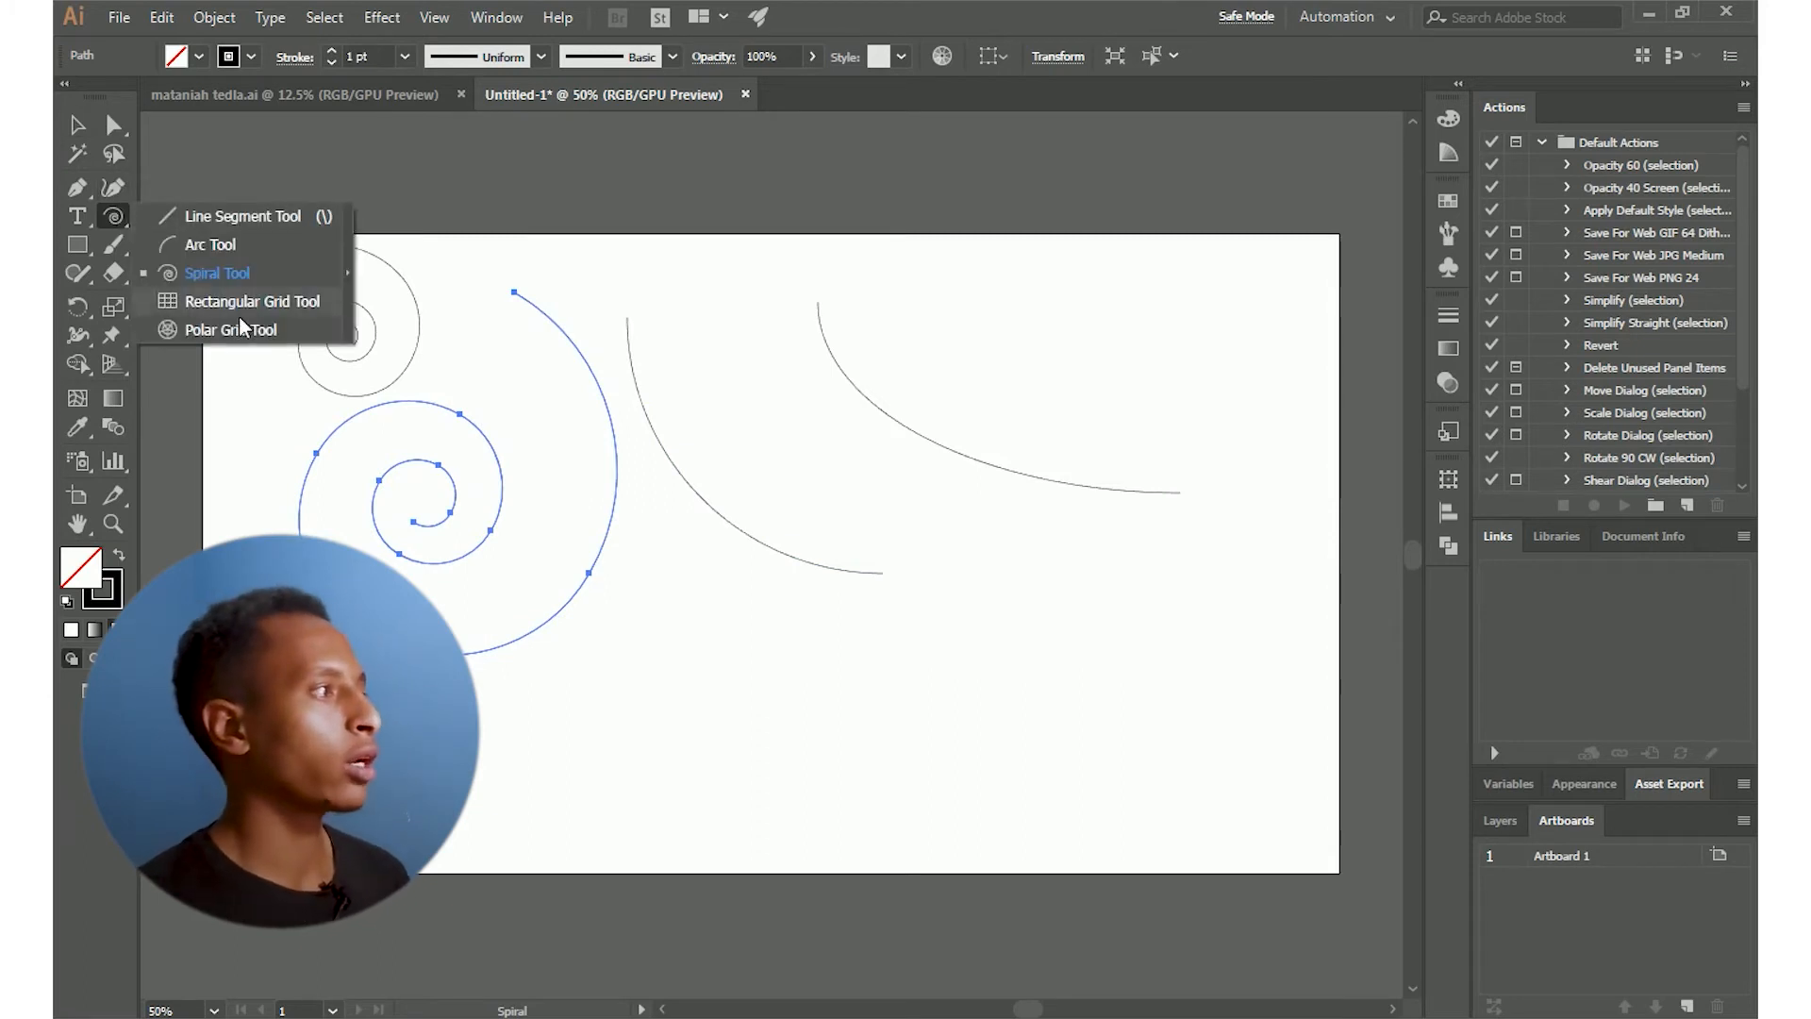
click(243, 303)
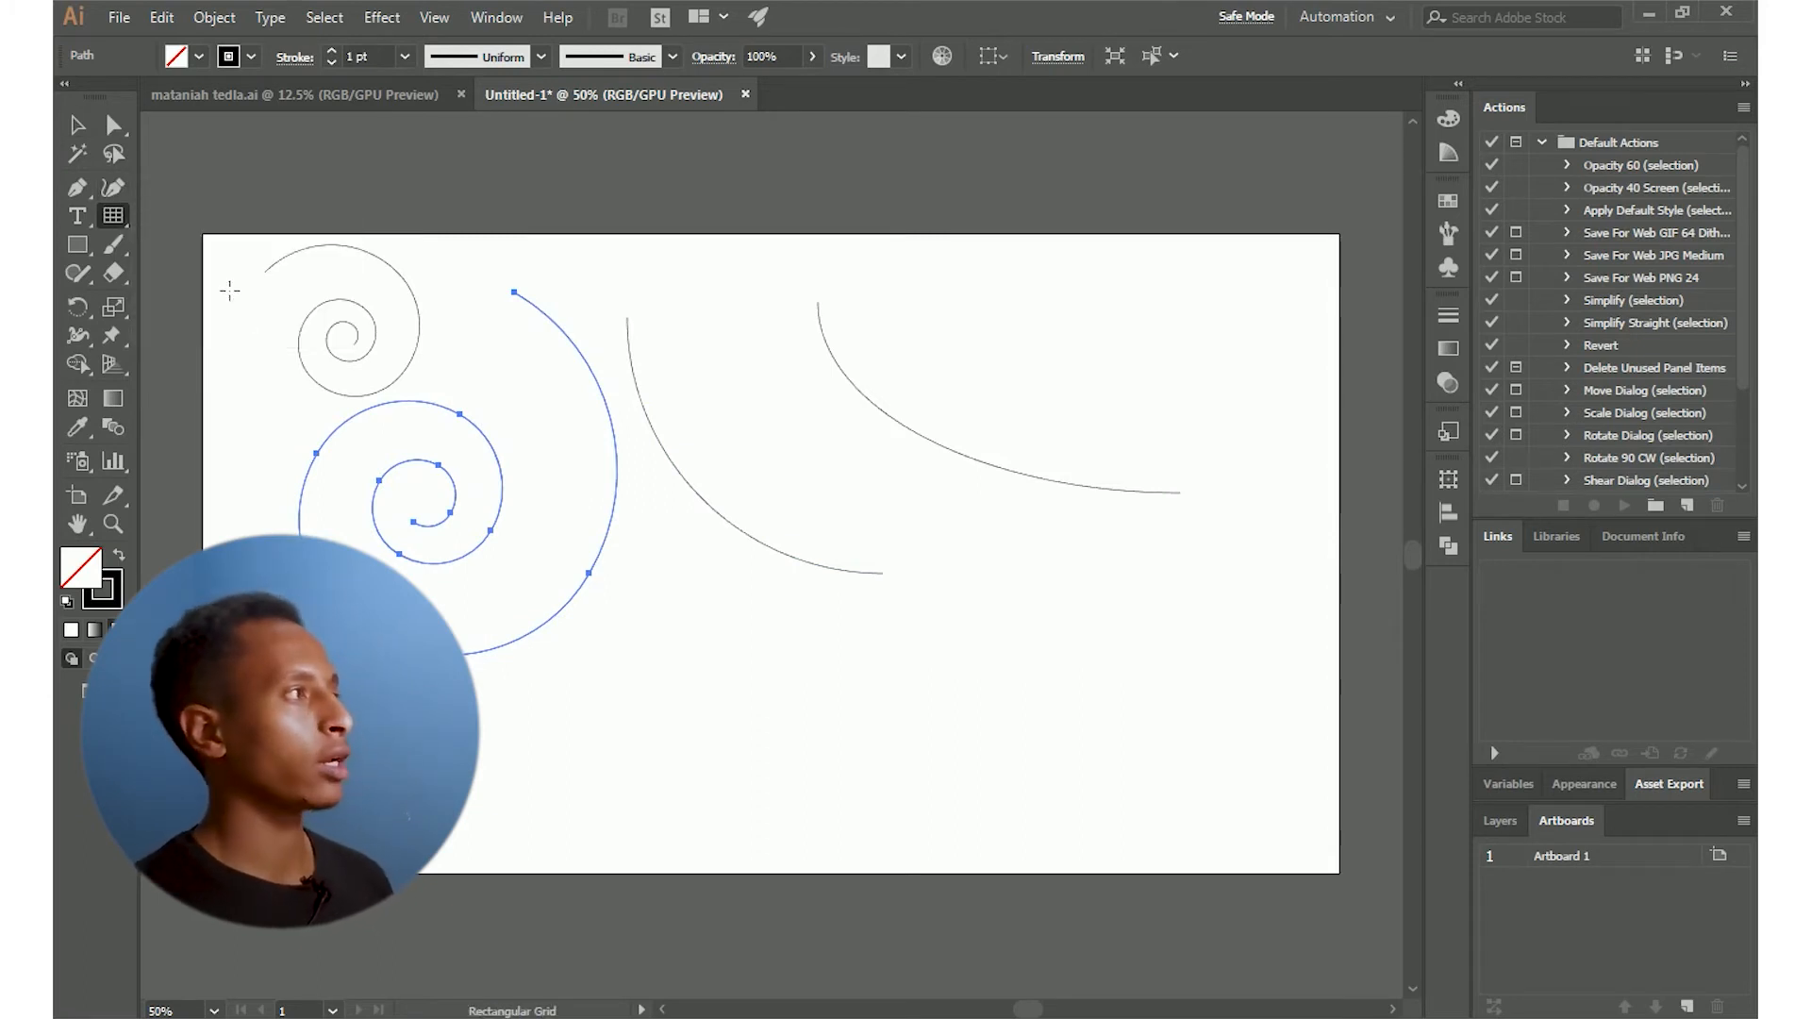
click(77, 120)
key(ctrl+a)
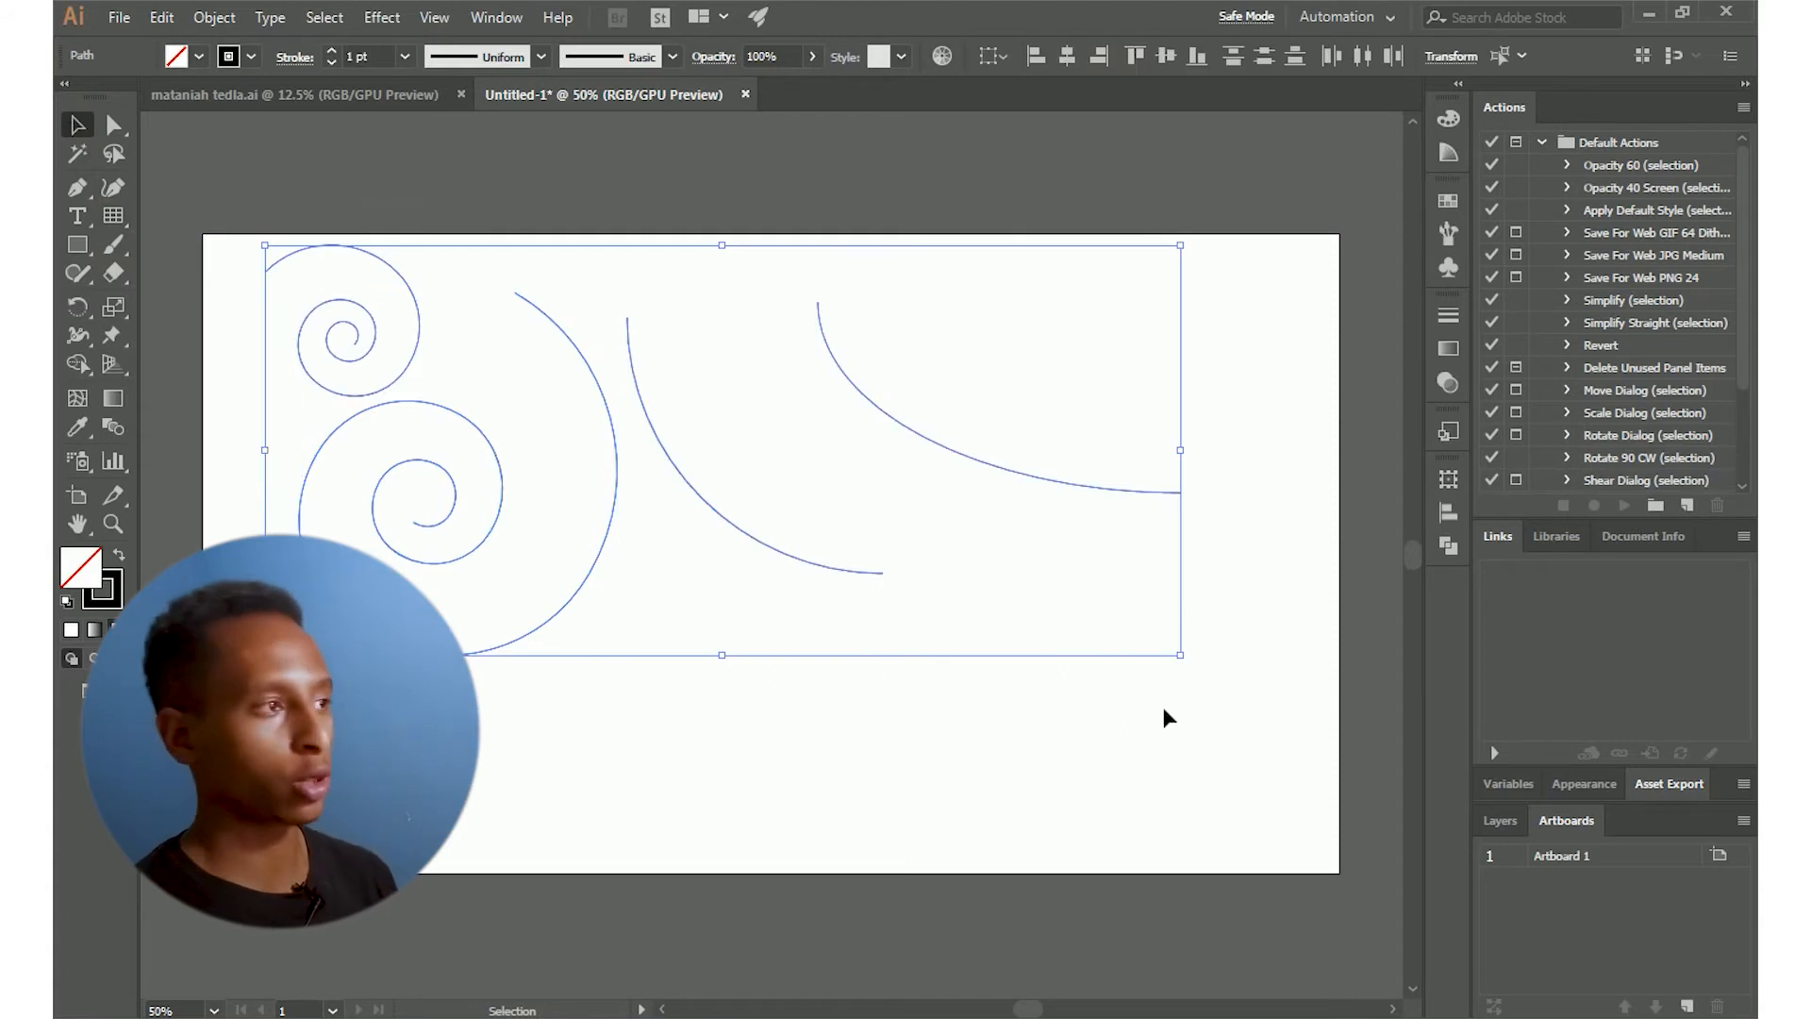
key(Delete)
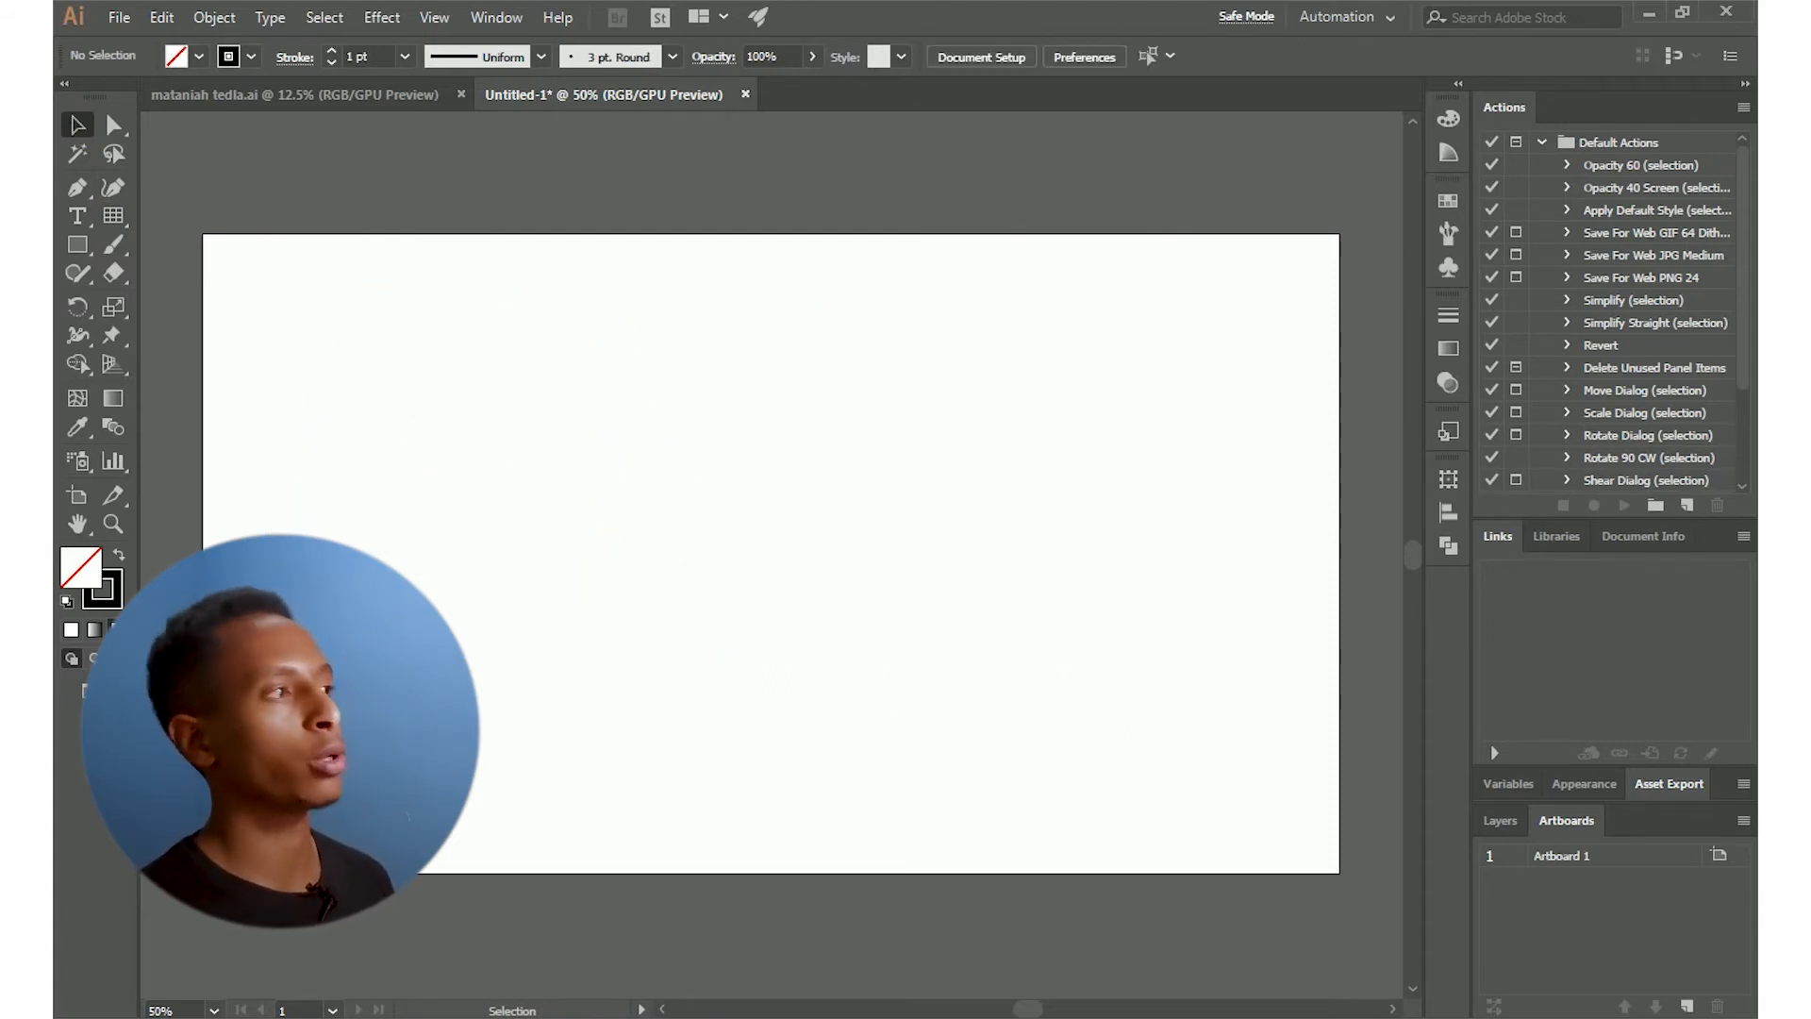
Insert a 100 x 100 px rectangular grid with 5 horizontal and 5 vertical dividers near the artboard's upper-left corner, and deselect it
click(111, 217)
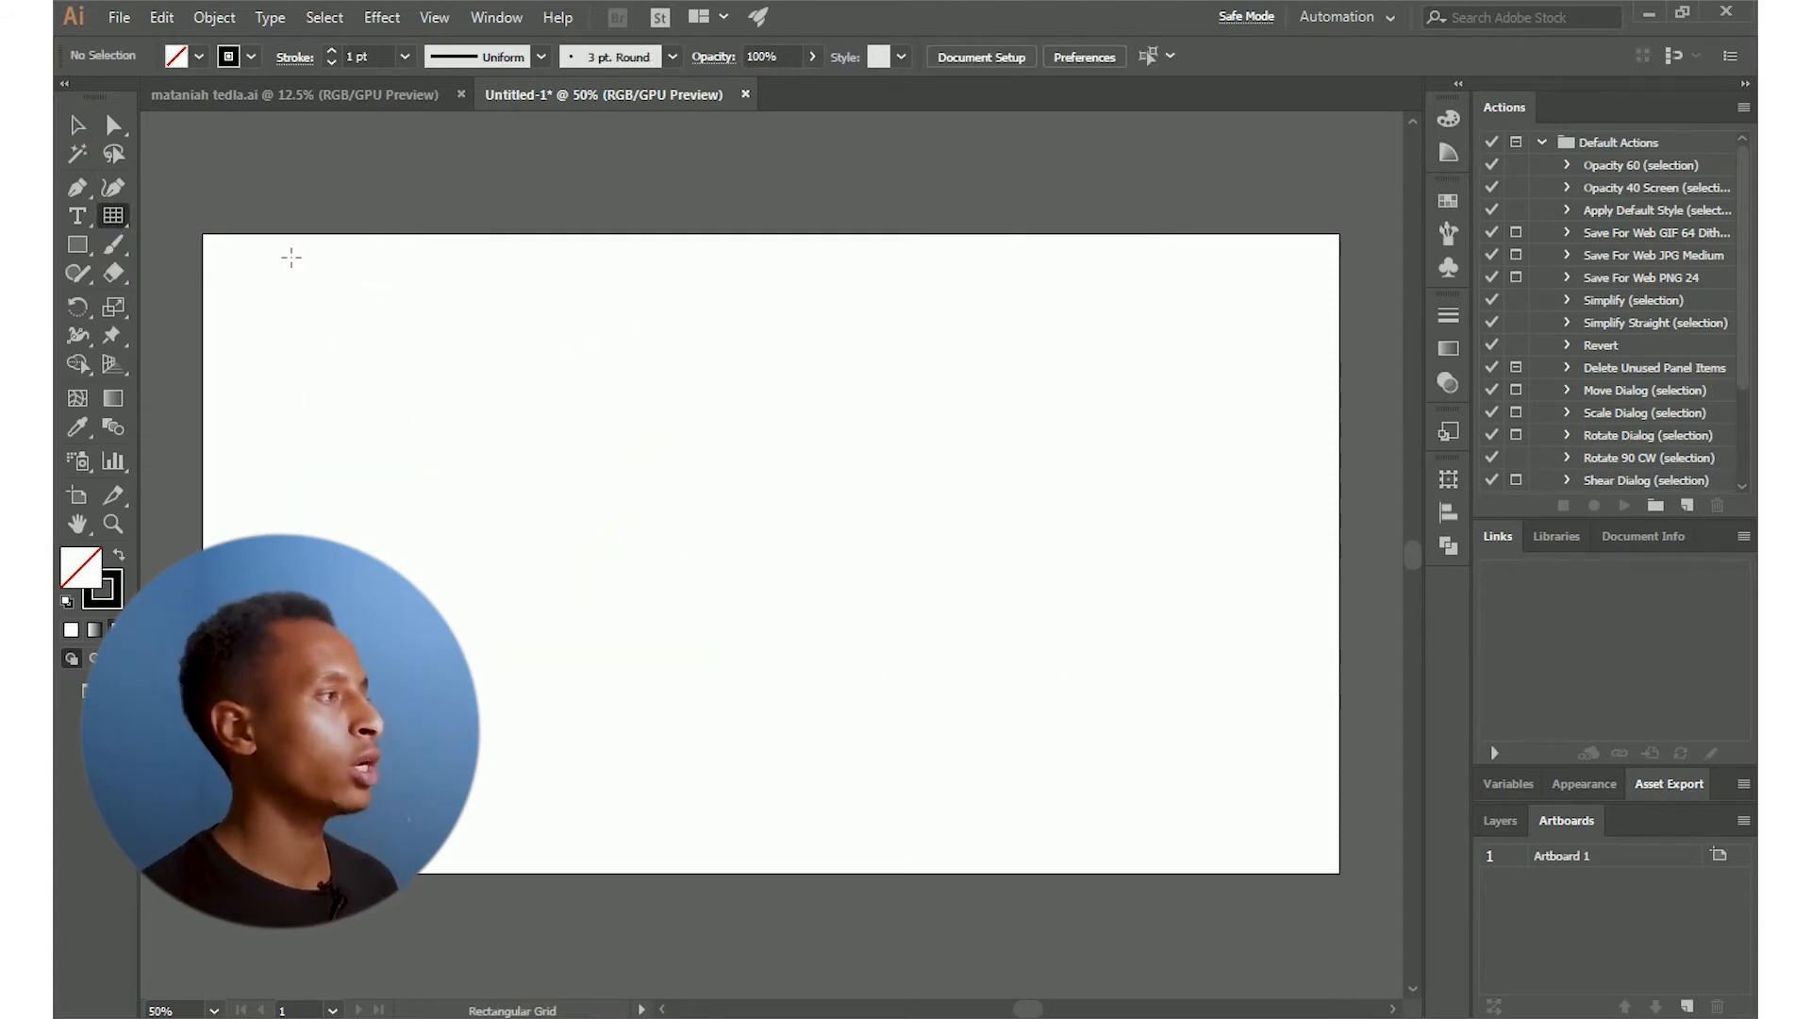
click(242, 331)
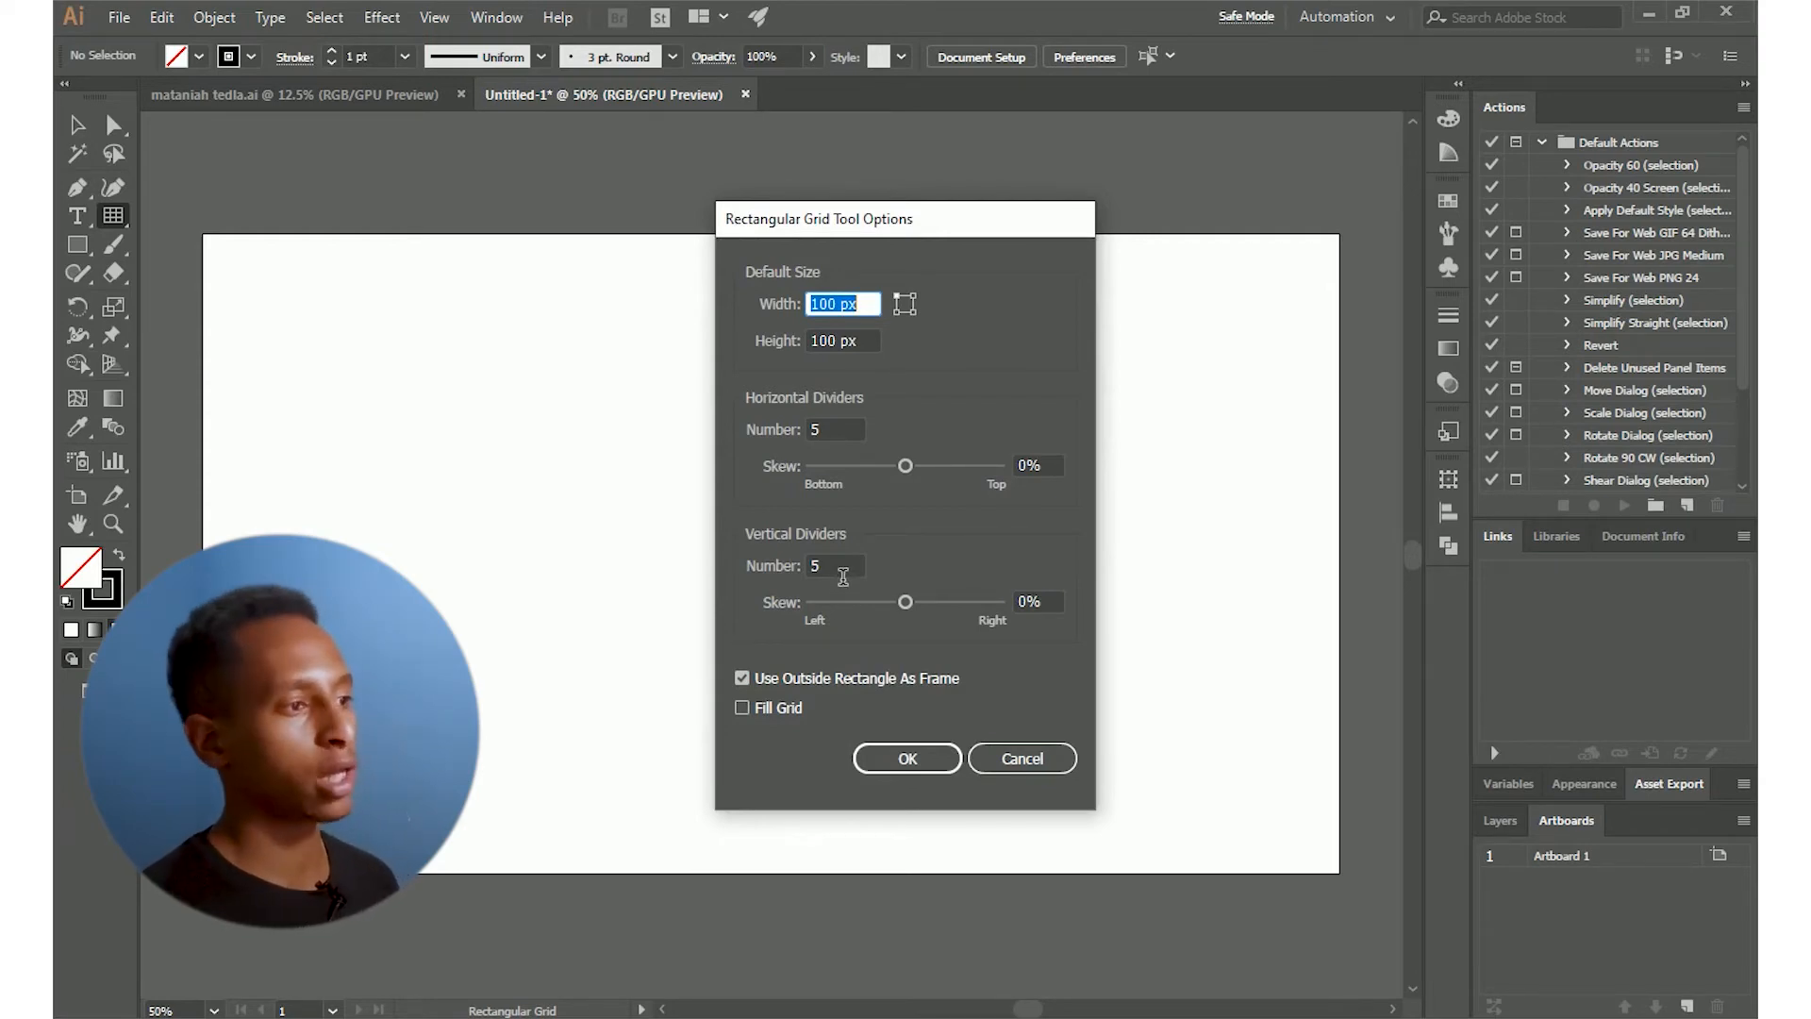
click(918, 758)
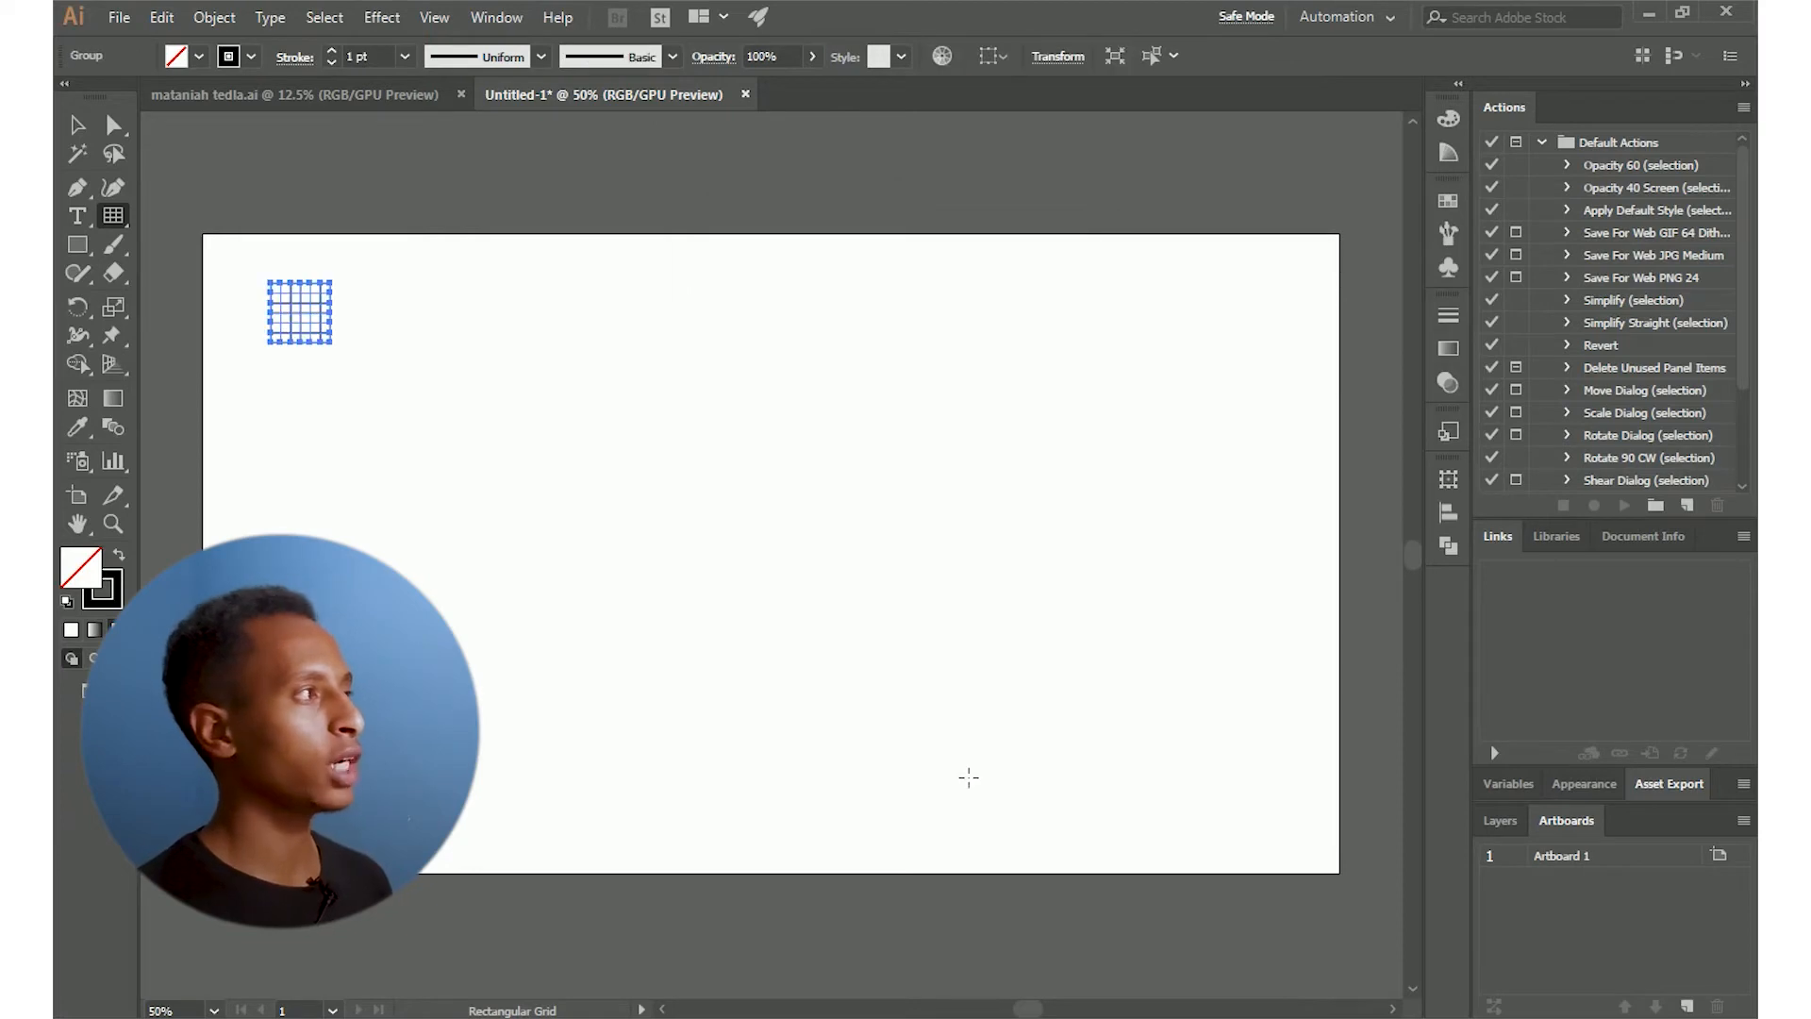
click(75, 127)
click(478, 495)
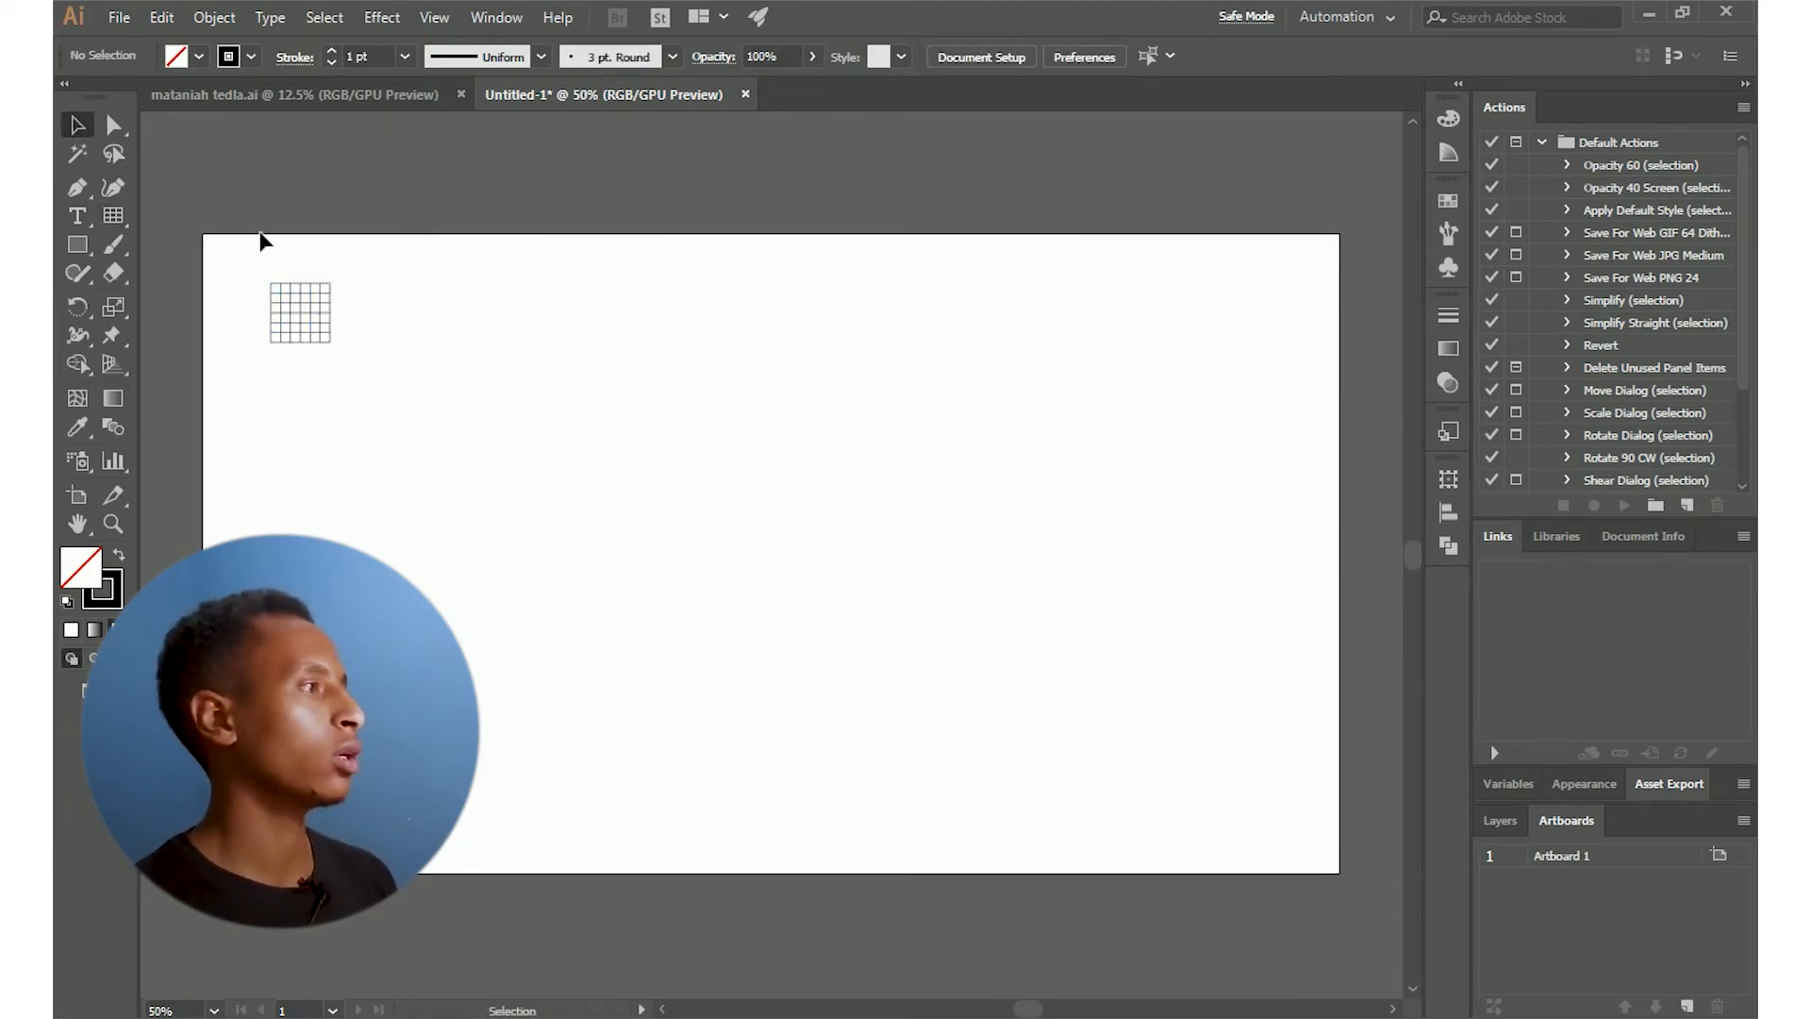
Delete the small grid and draw a large rectangular grid freehand across most of the artboard
drag(263, 242, 366, 405)
key(Delete)
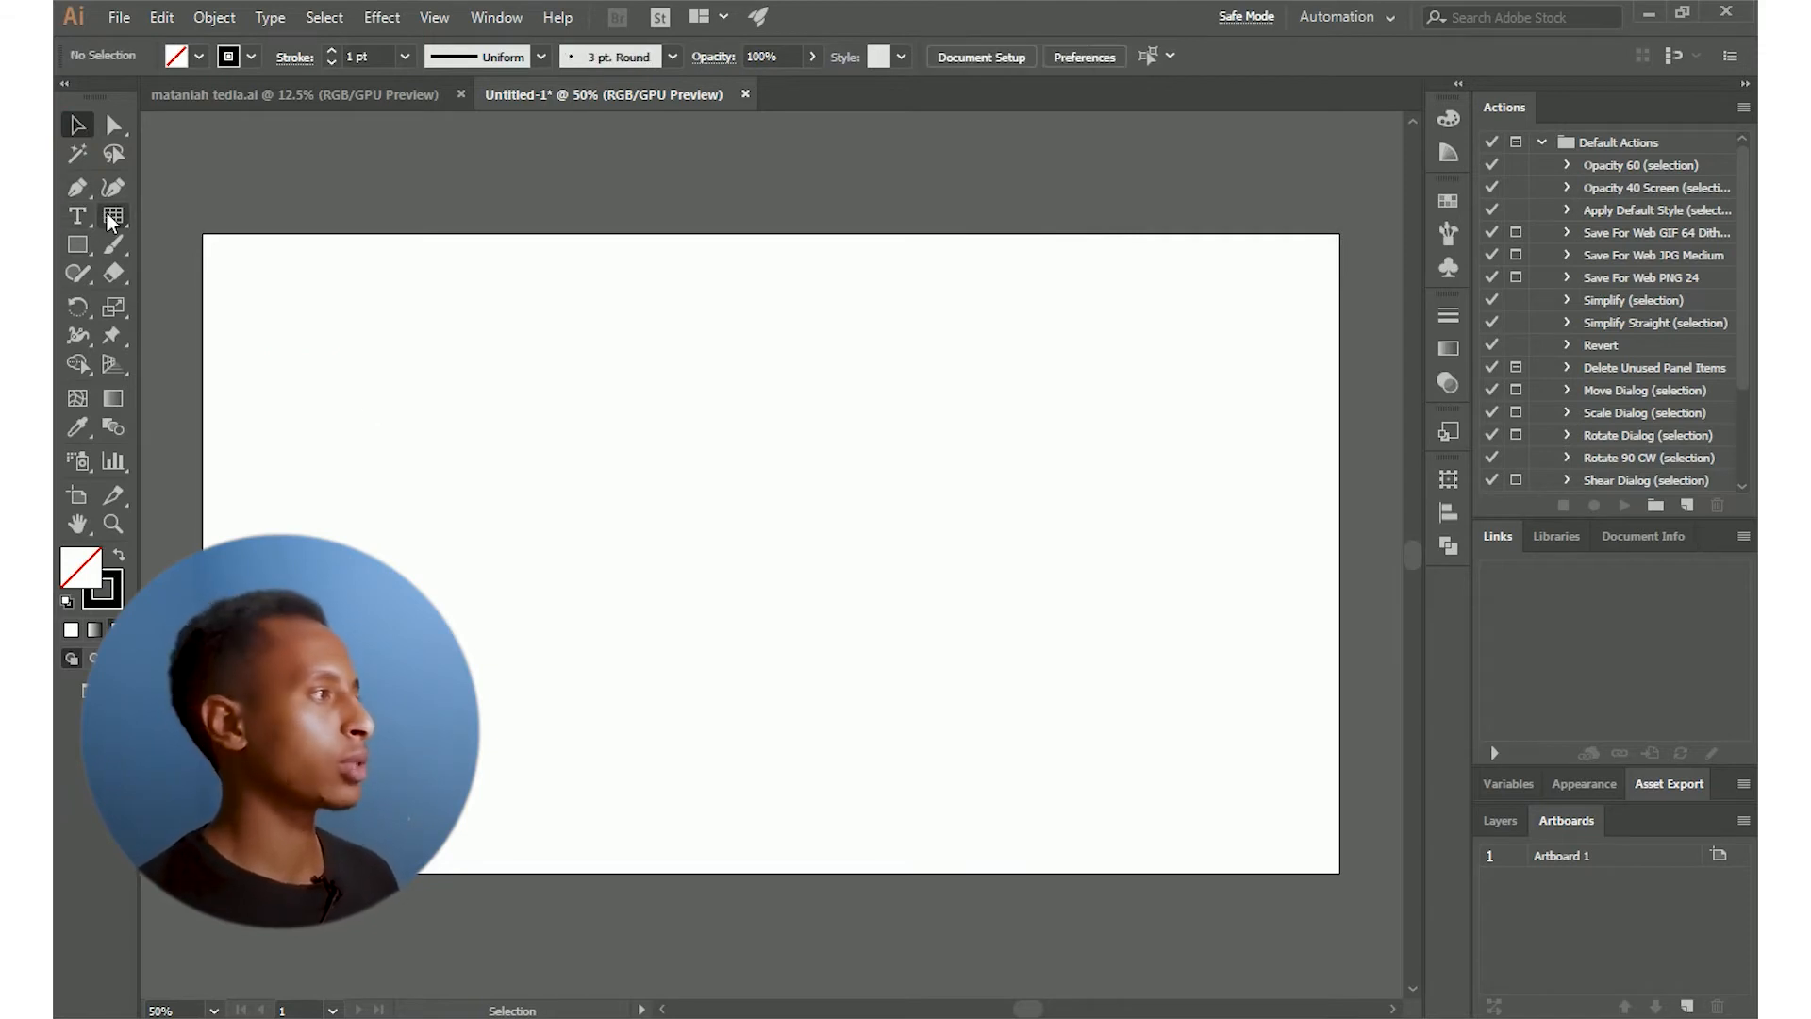
click(111, 217)
drag(238, 261, 1221, 752)
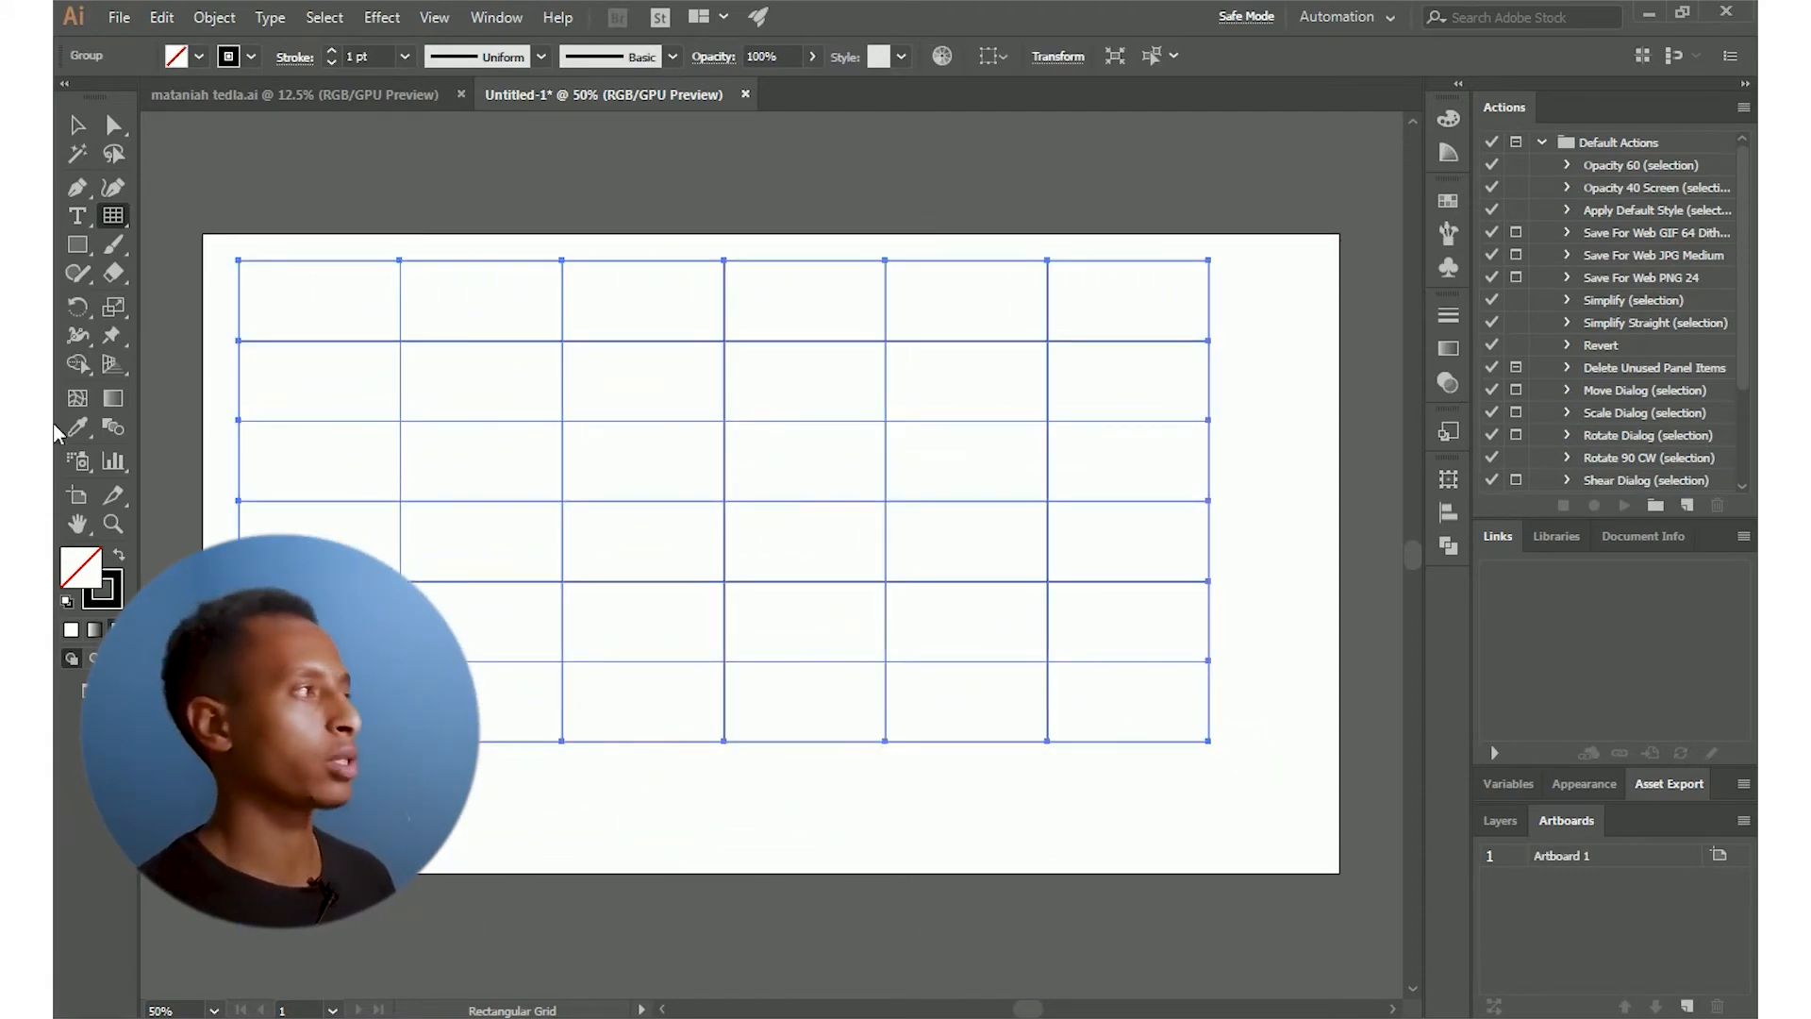
click(119, 220)
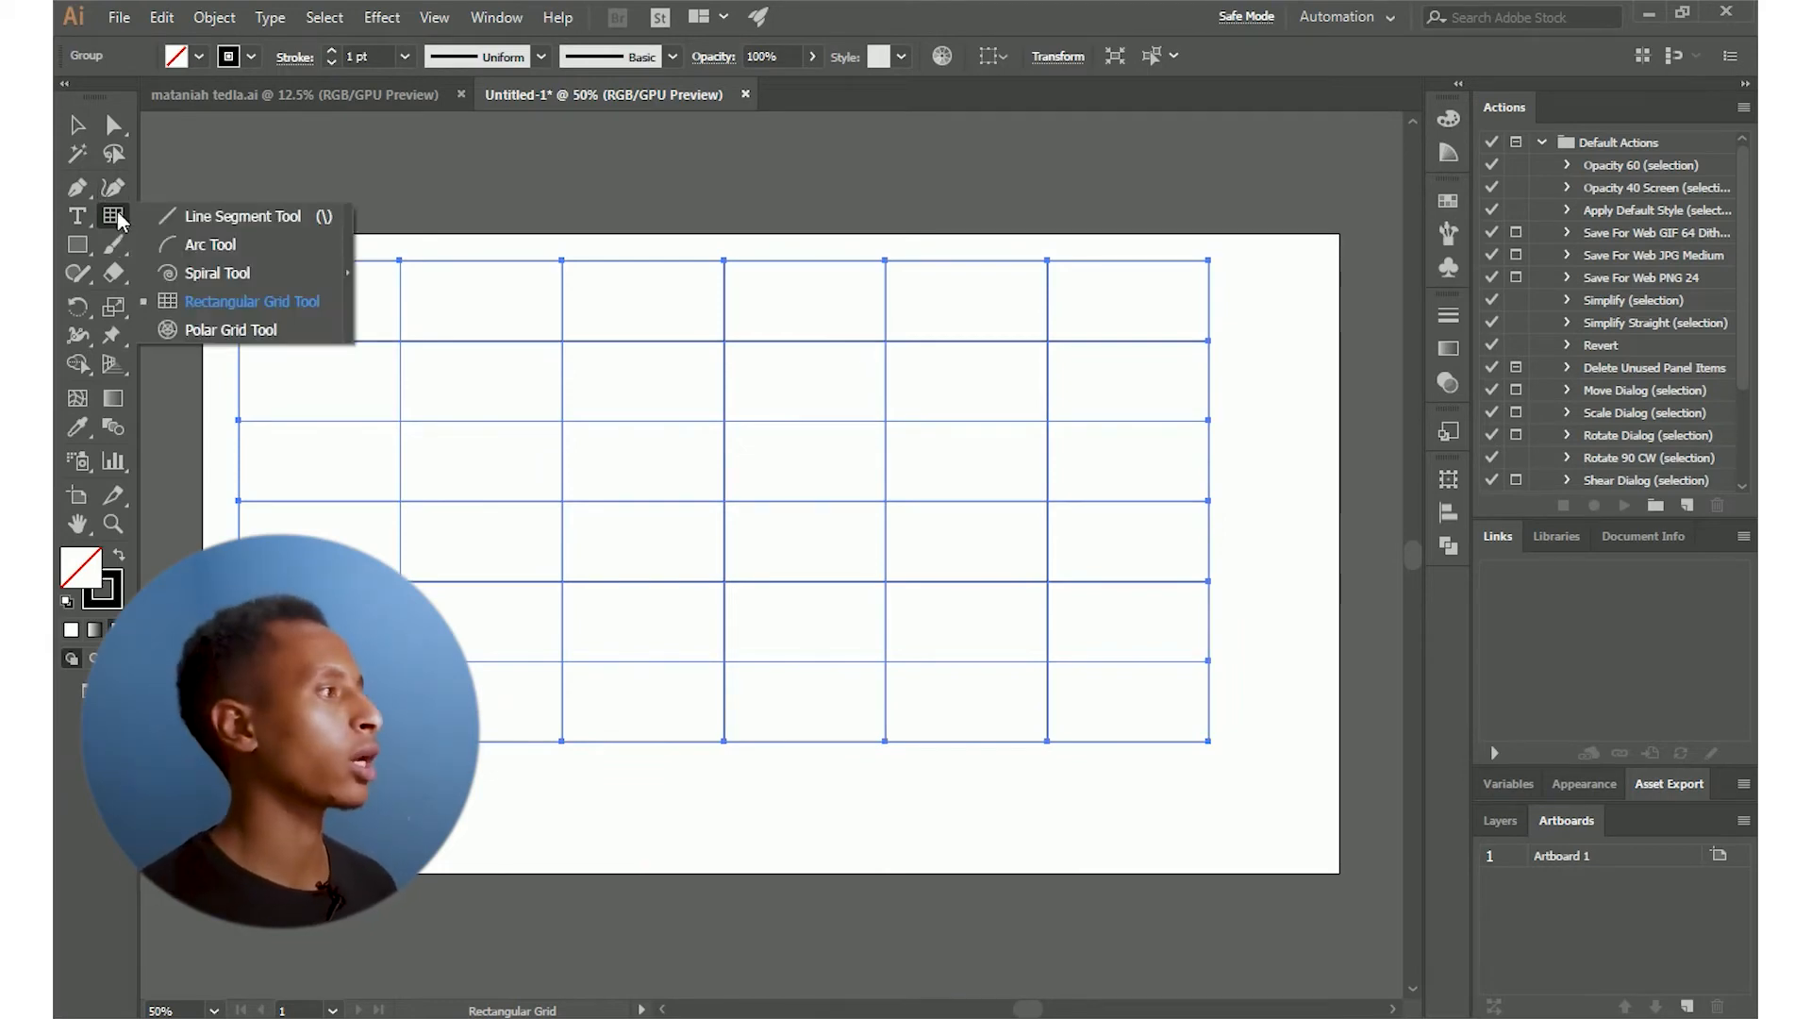
click(156, 300)
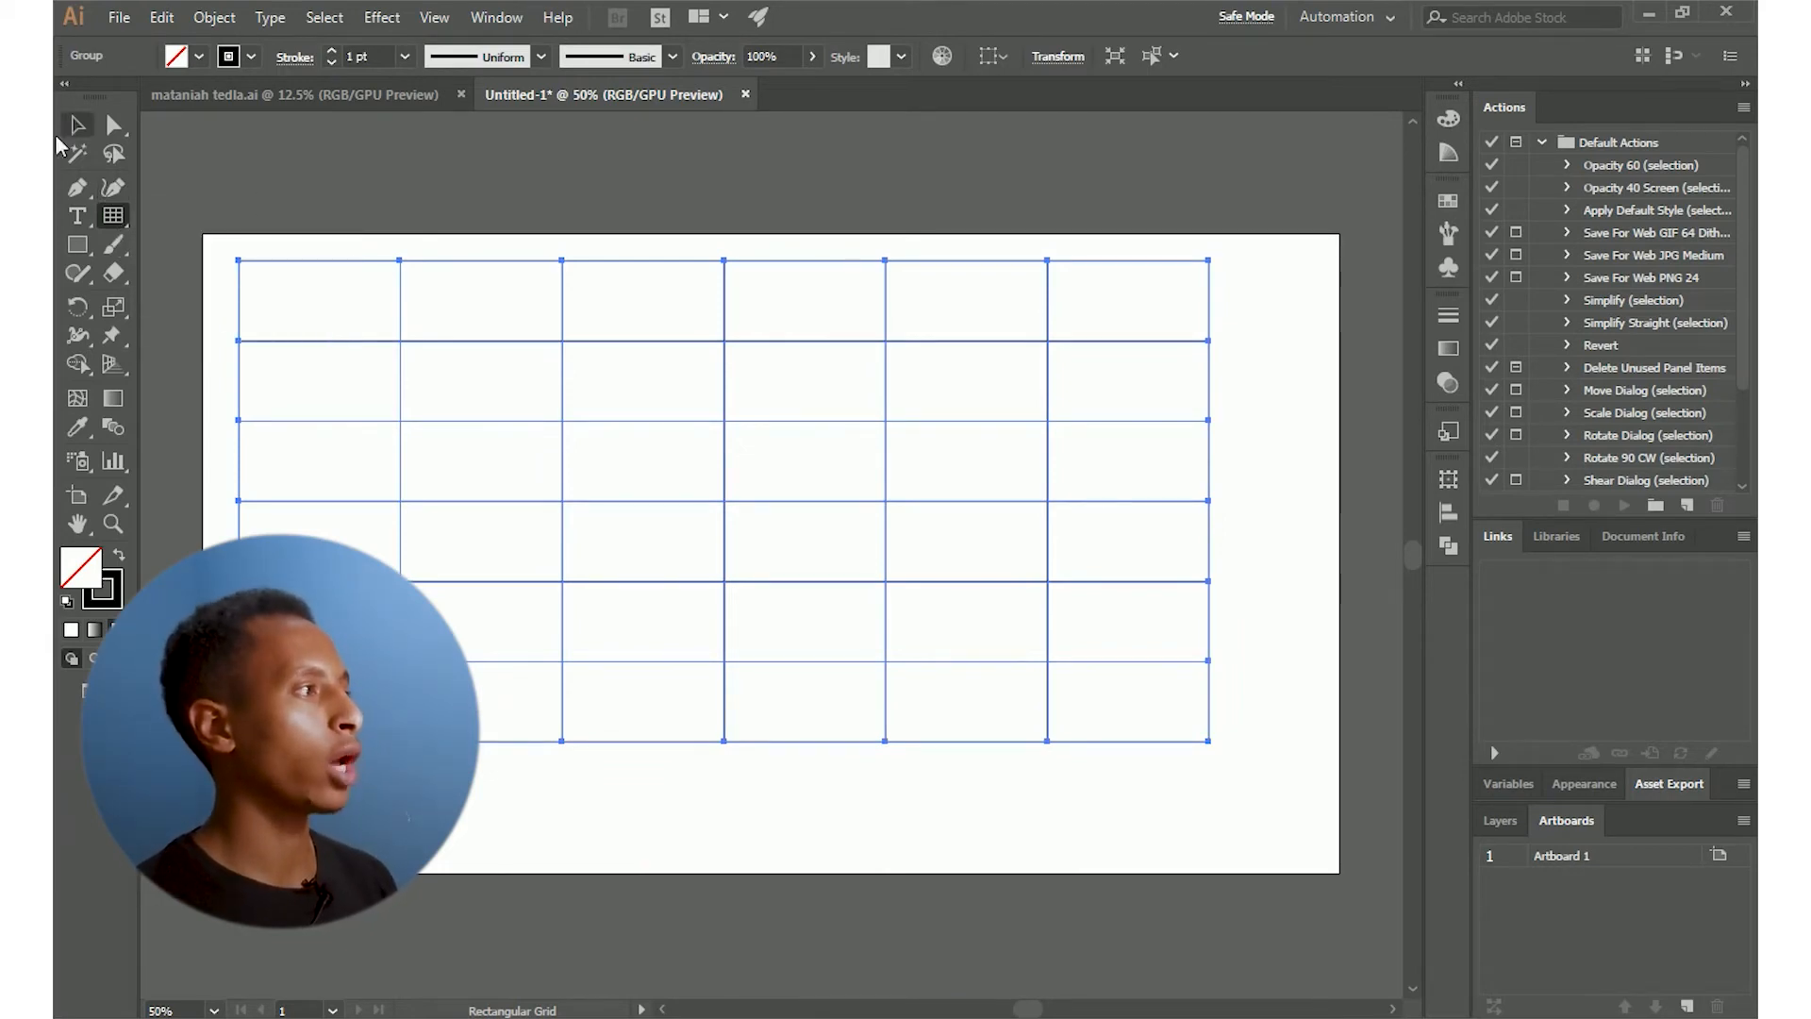
Delete the large rectangular grid and draw a circular polar grid in the artboard's upper-left area
click(77, 125)
key(Delete)
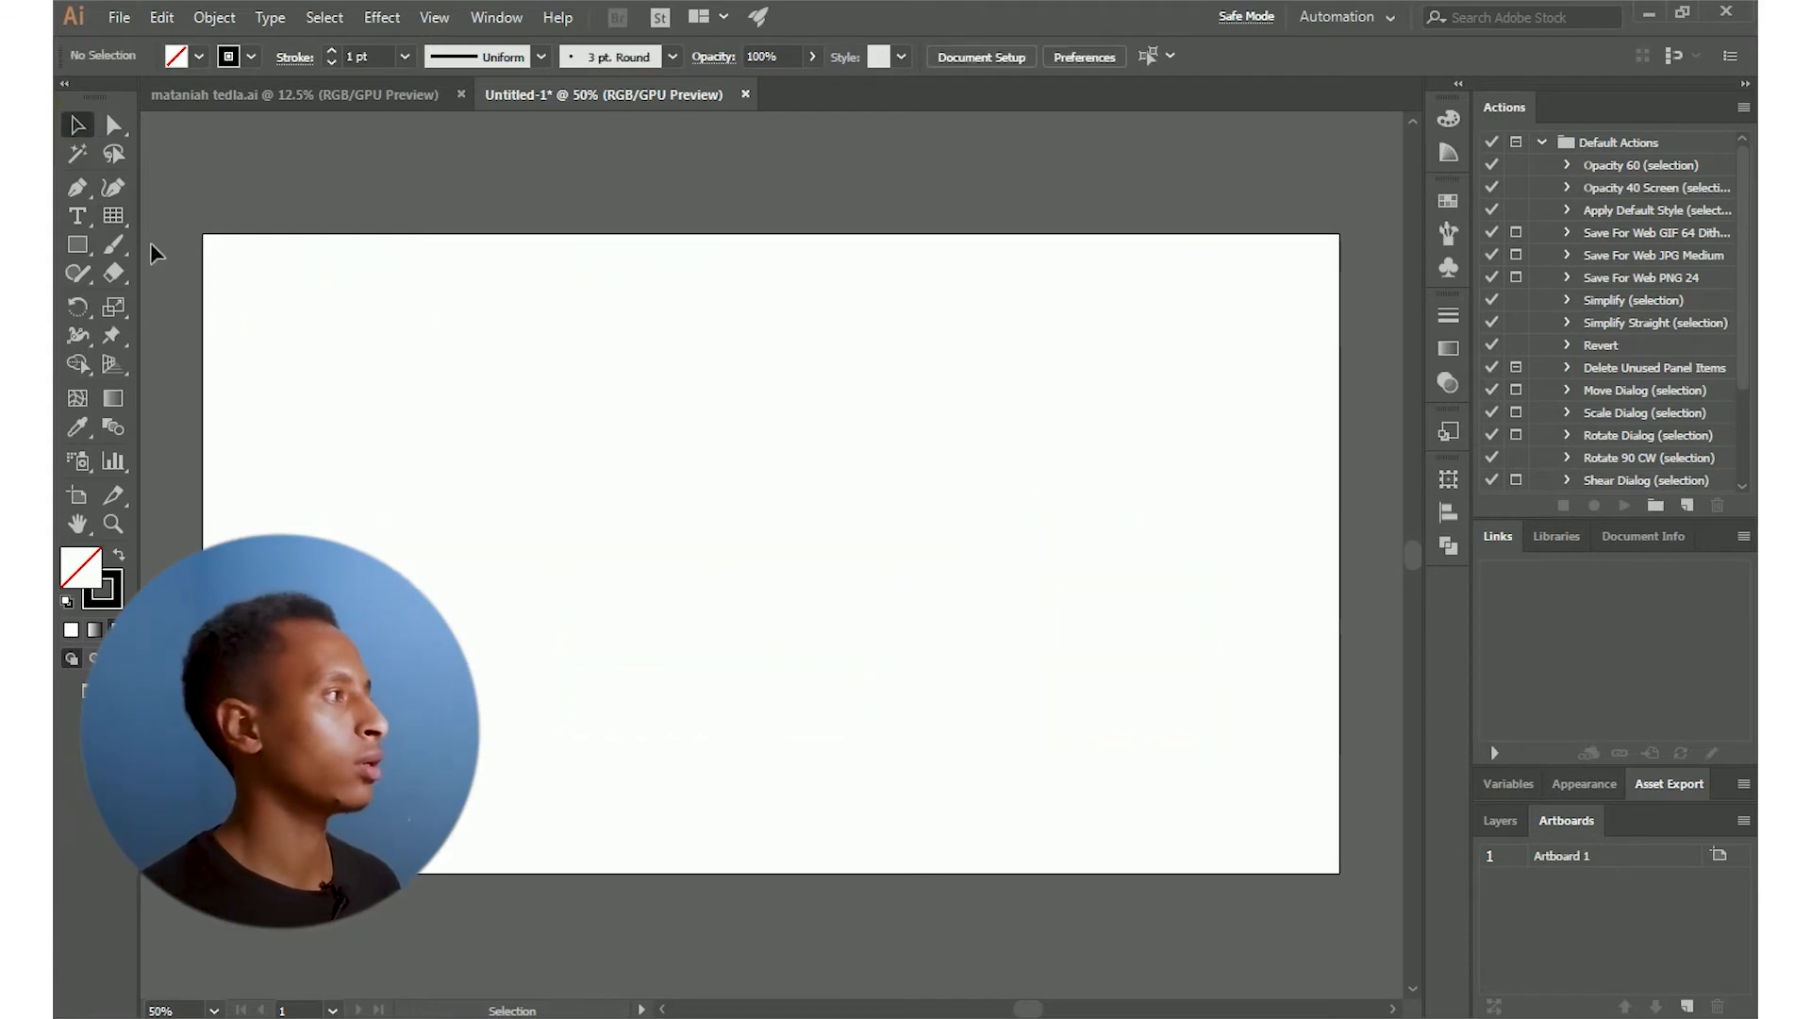
click(117, 219)
click(230, 330)
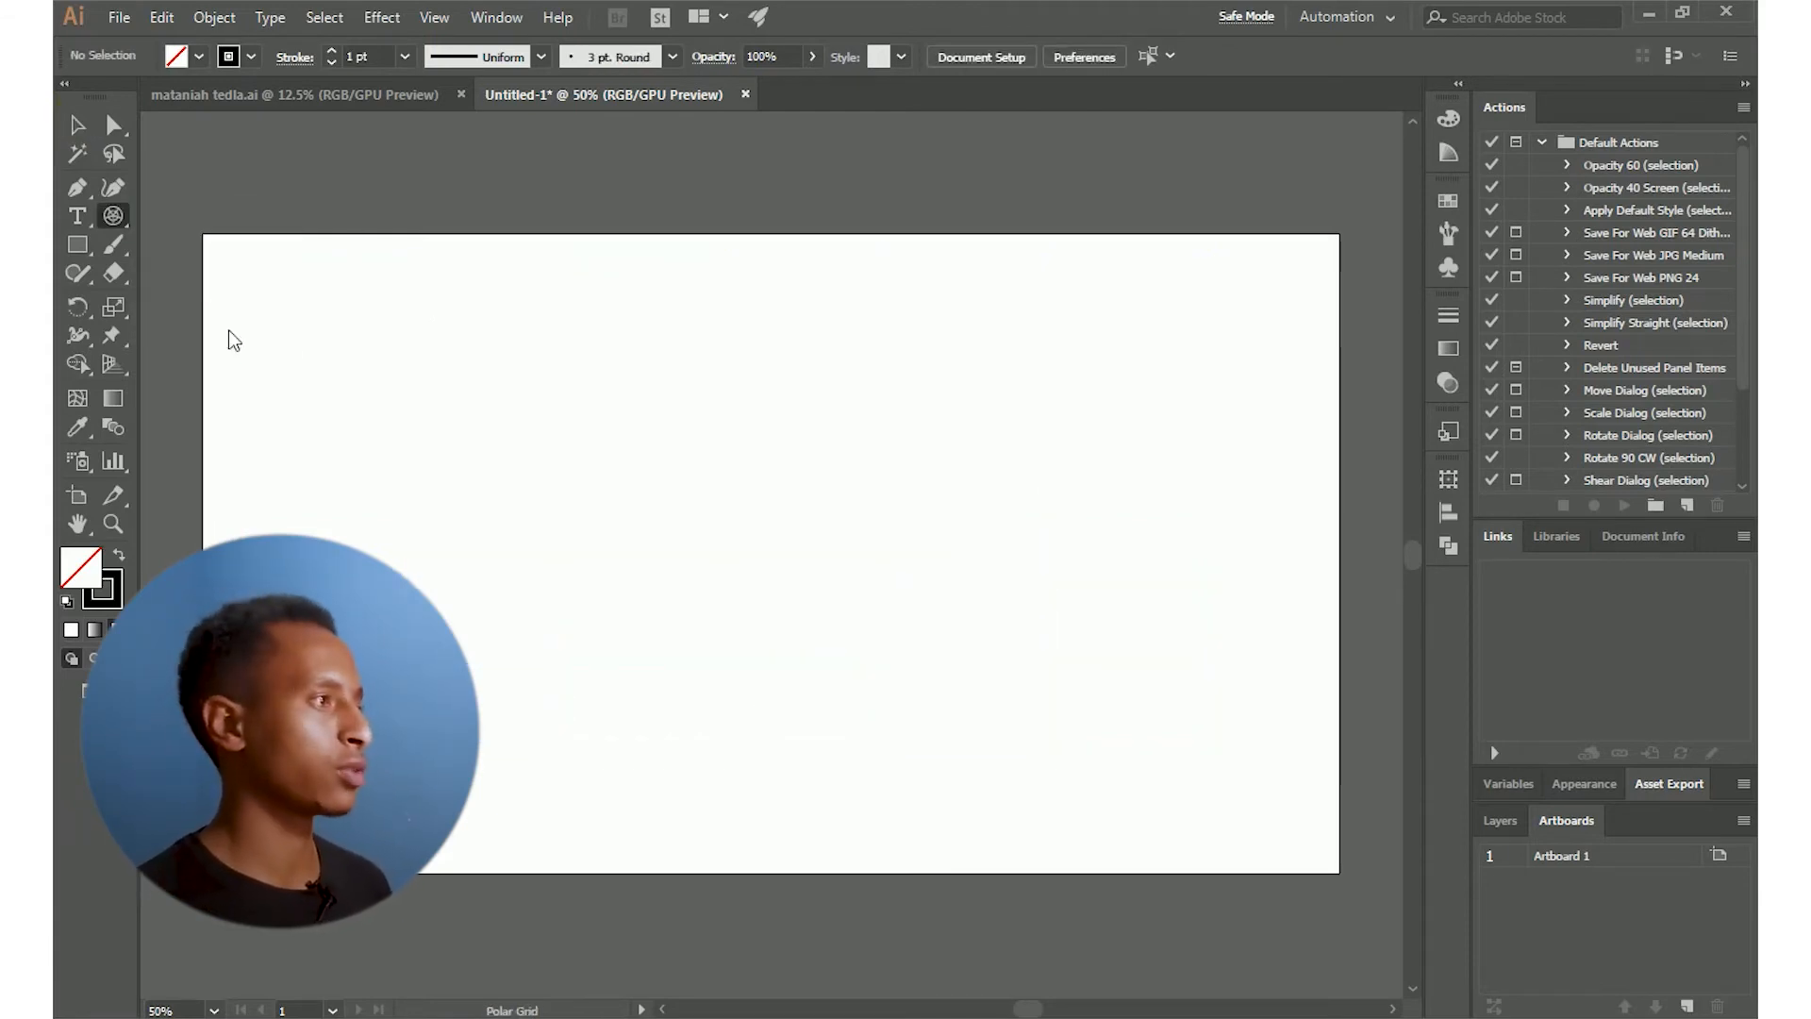
drag(415, 331, 668, 551)
click(77, 124)
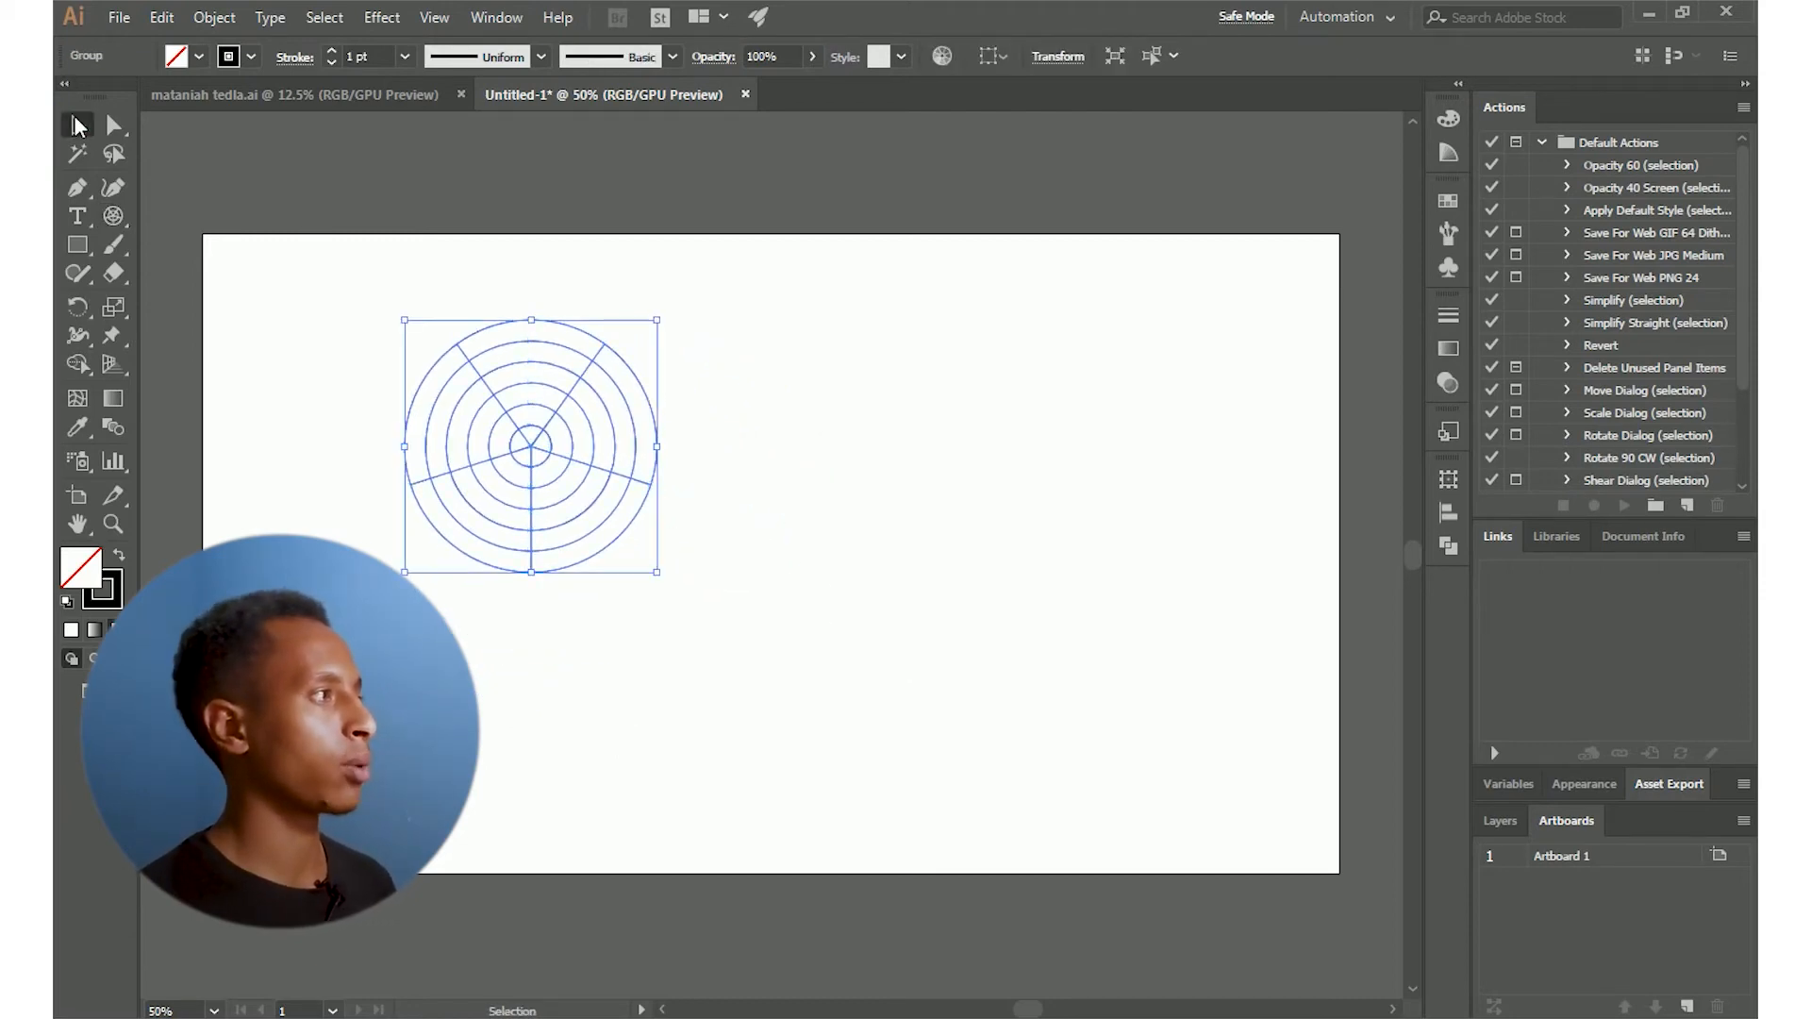
Delete the polar grid from the artboard
click(112, 215)
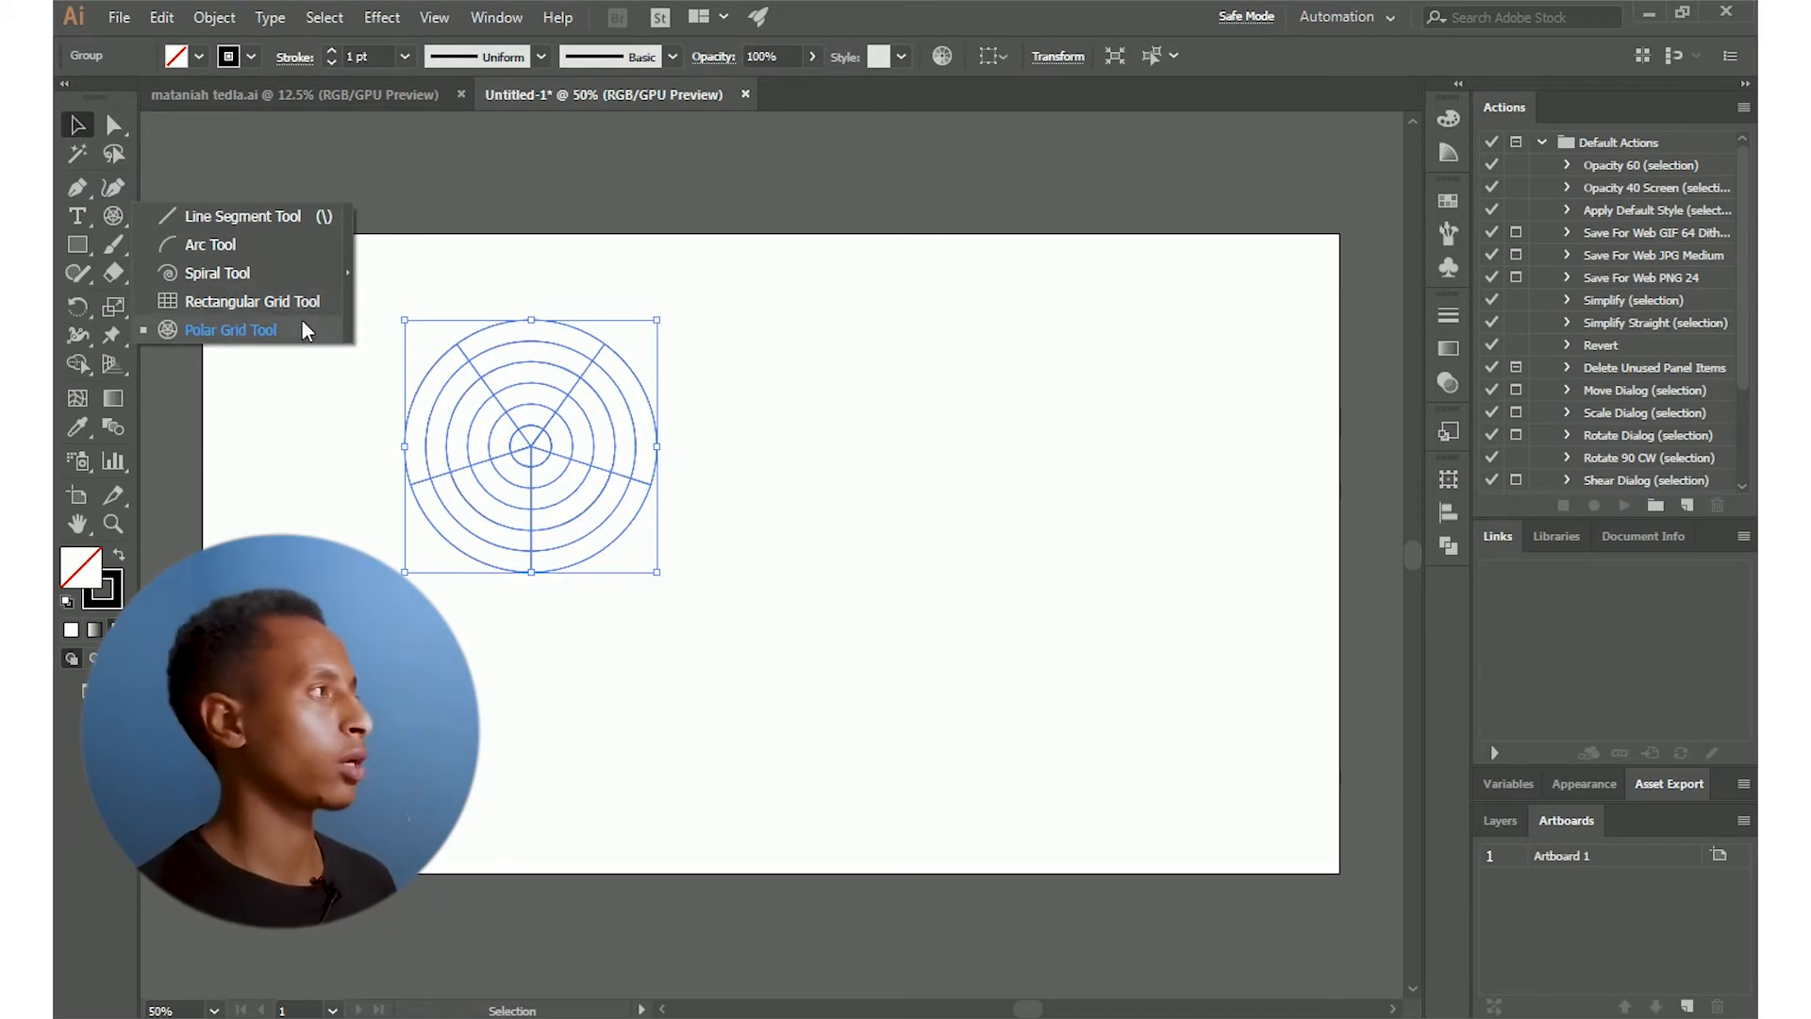
click(76, 128)
drag(378, 300, 613, 556)
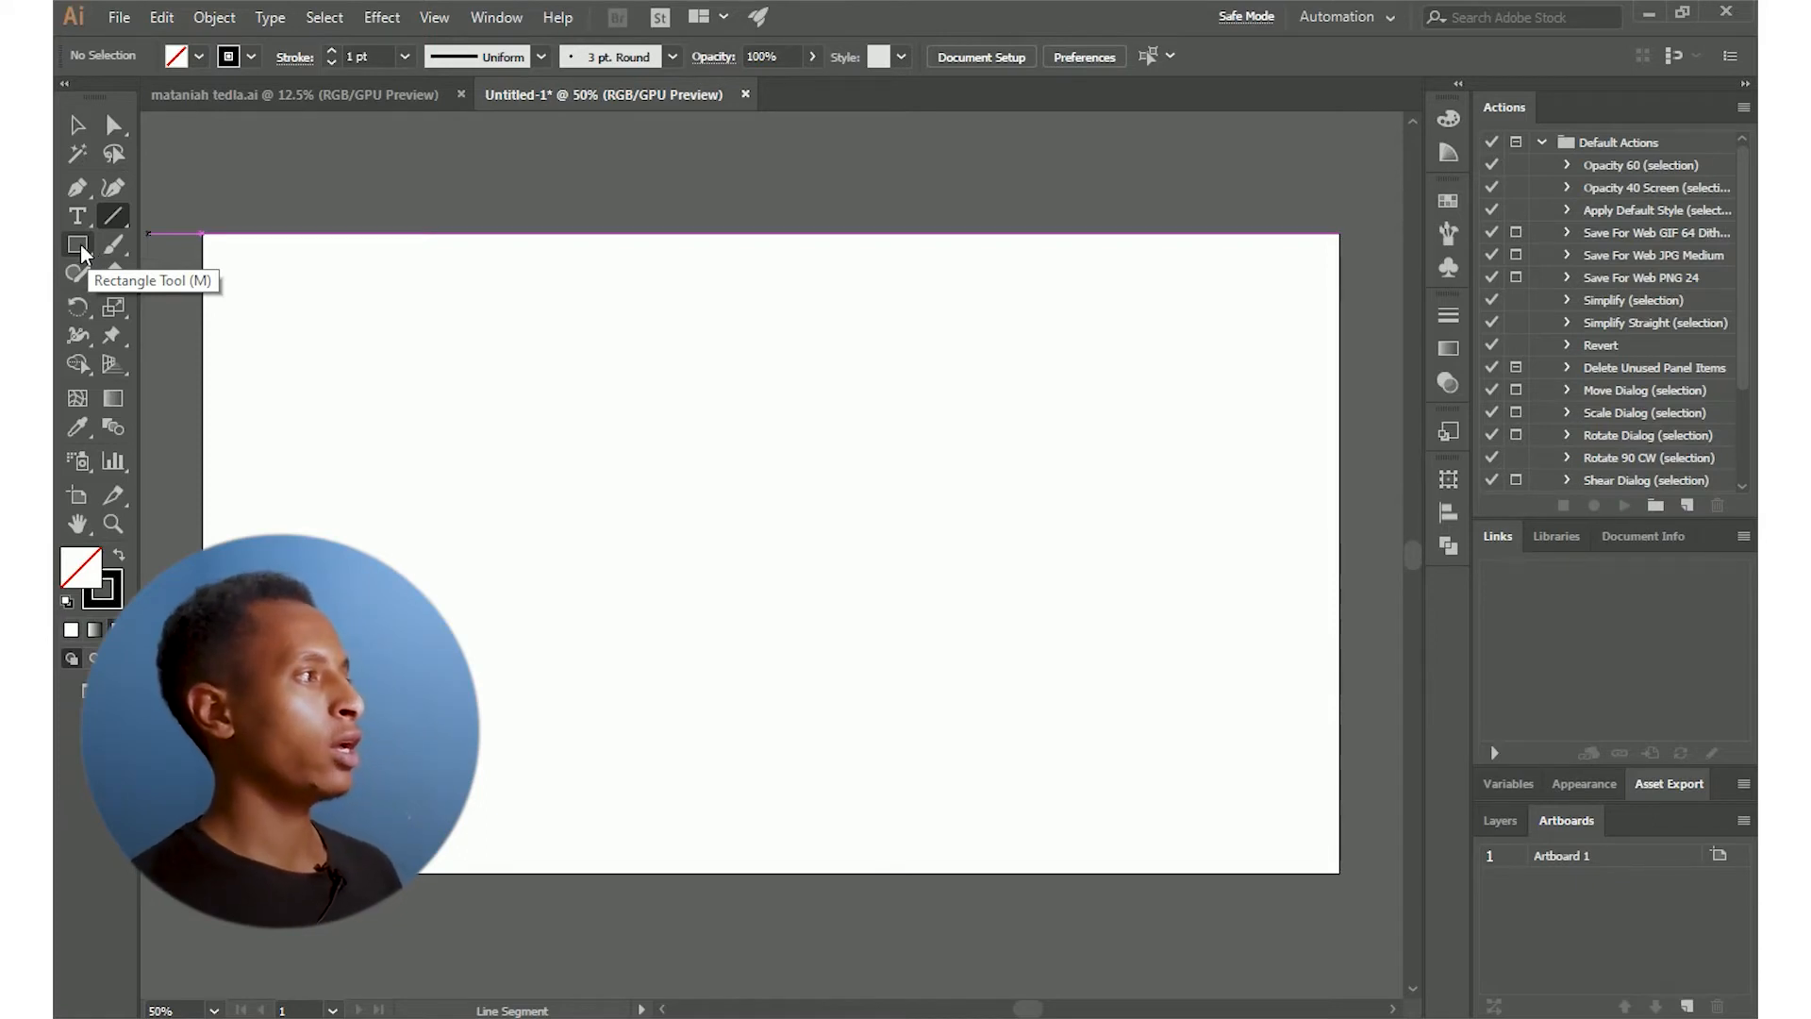
Draw a rectangle about 798 px wide and 346 px high in the artboard's upper middle
click(81, 243)
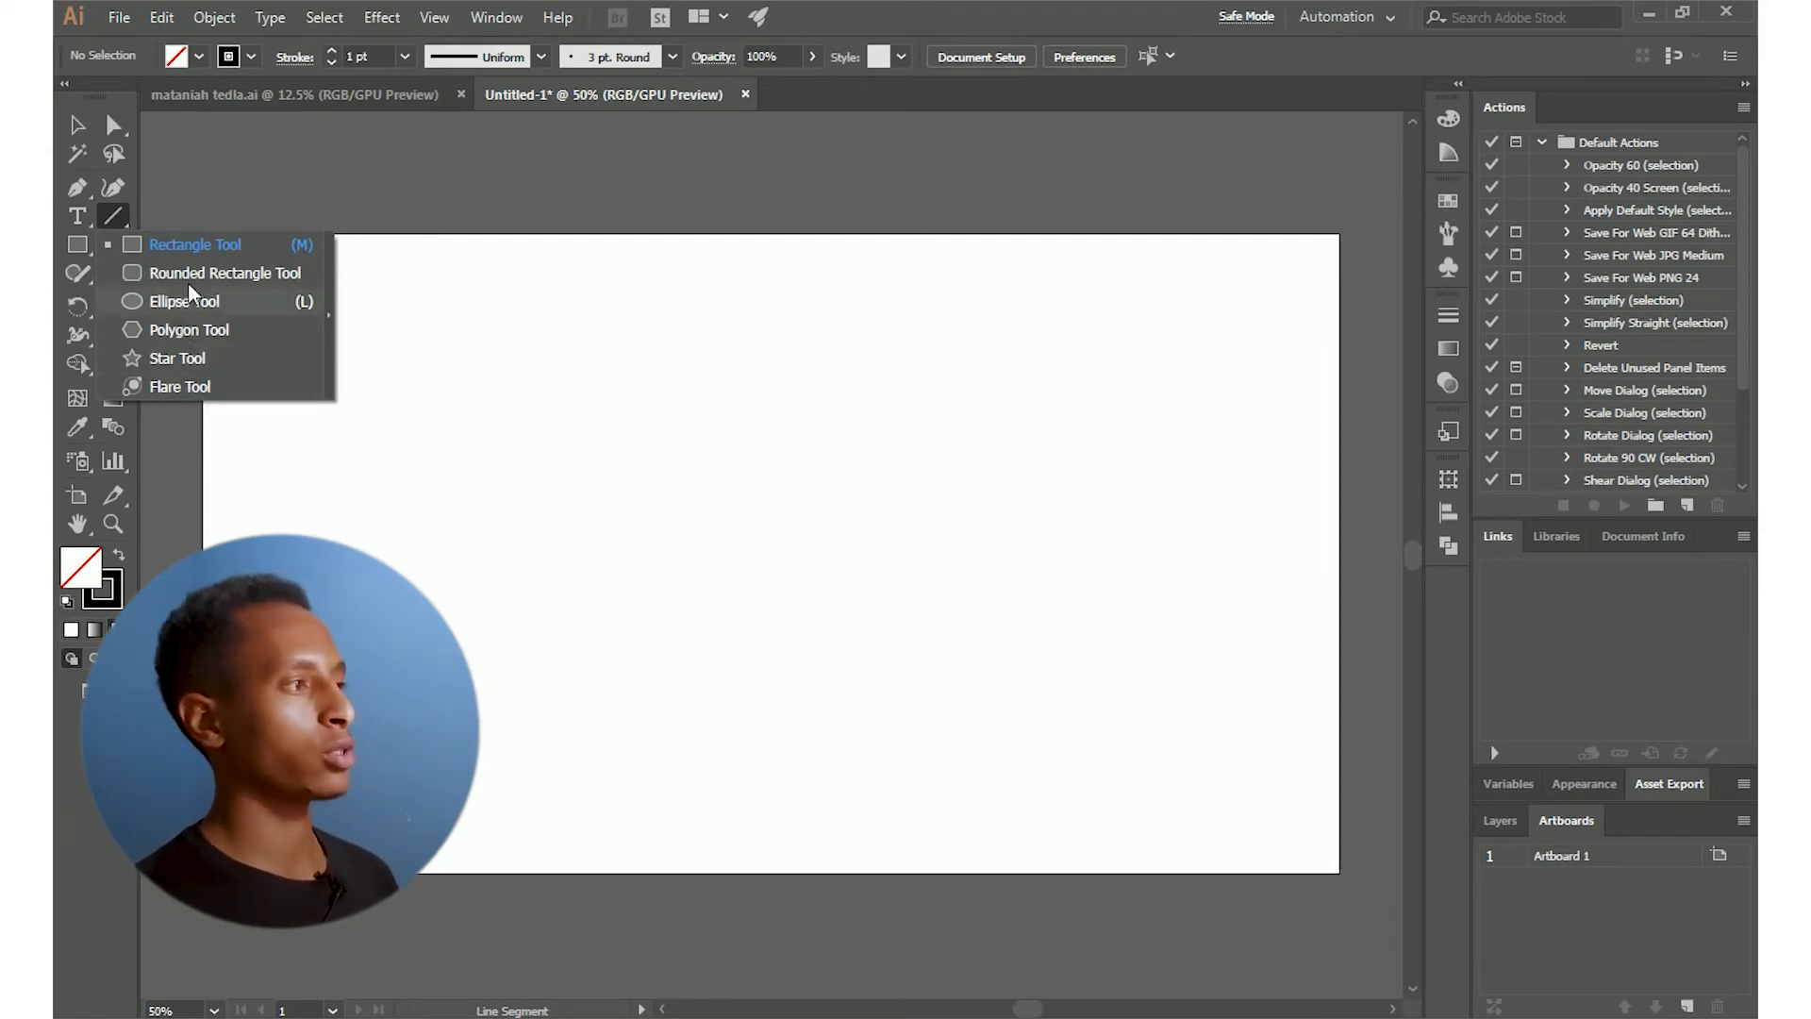
click(196, 243)
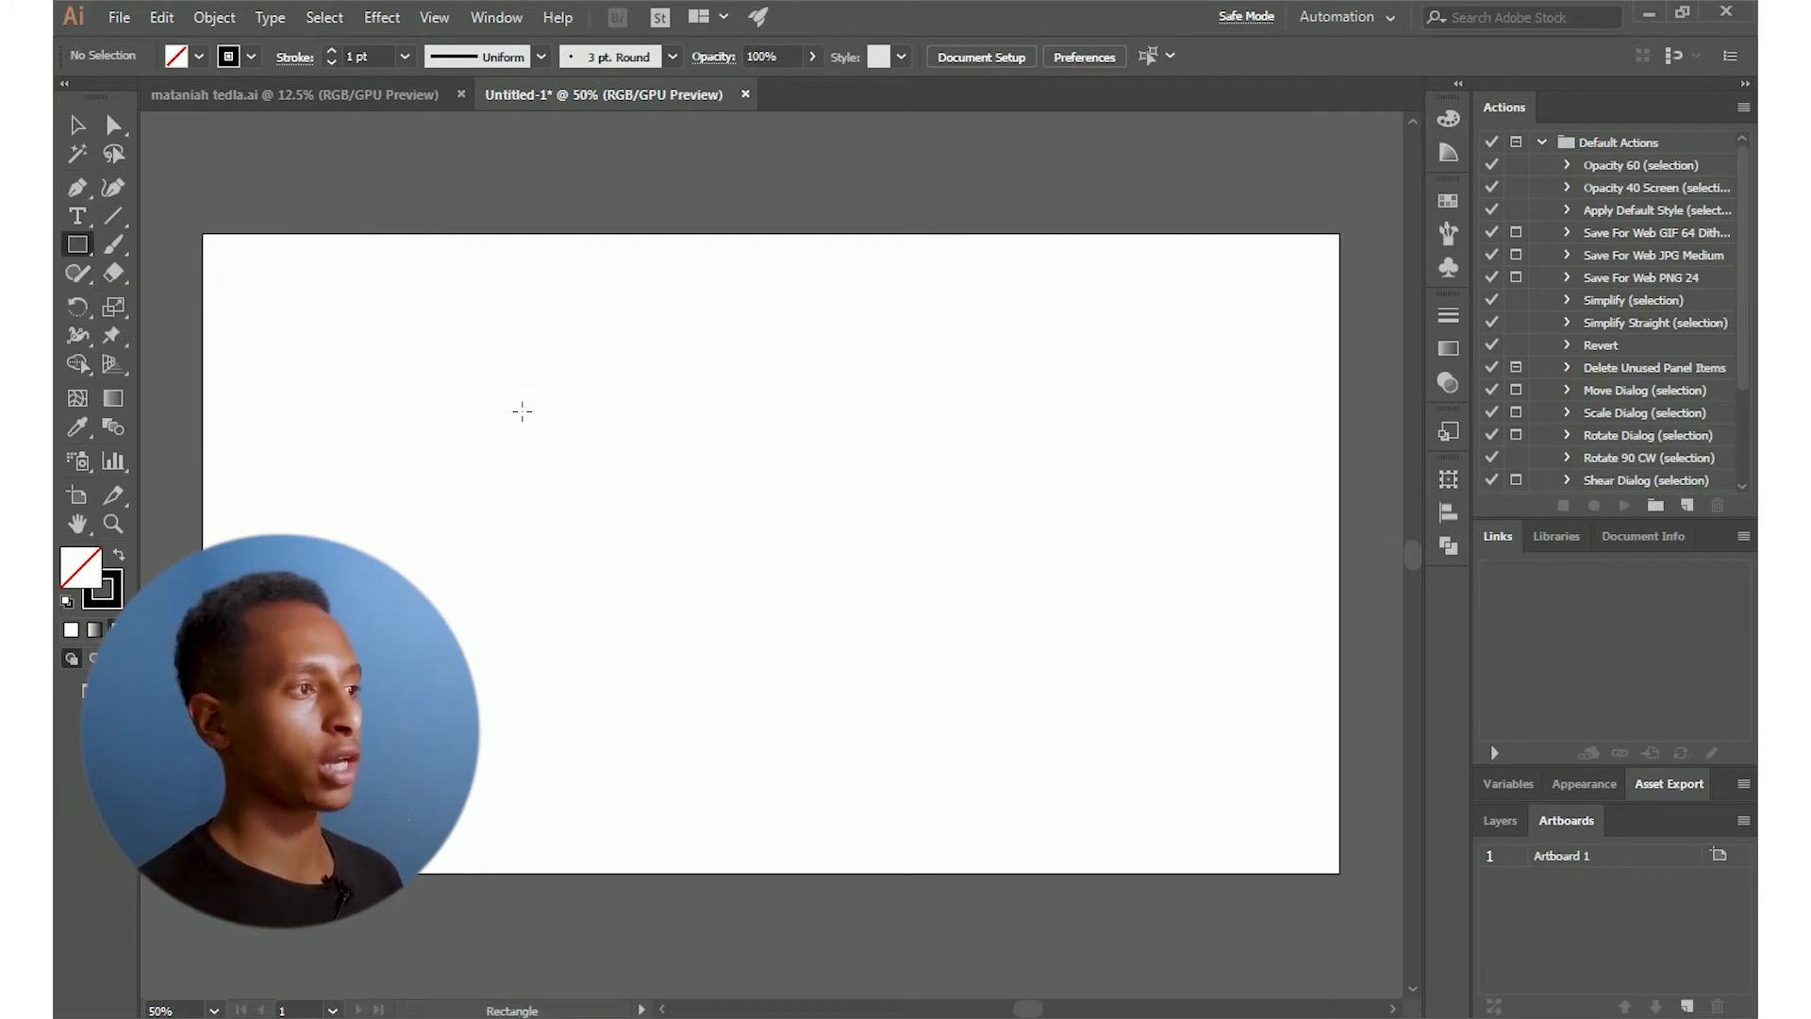
drag(479, 360, 841, 516)
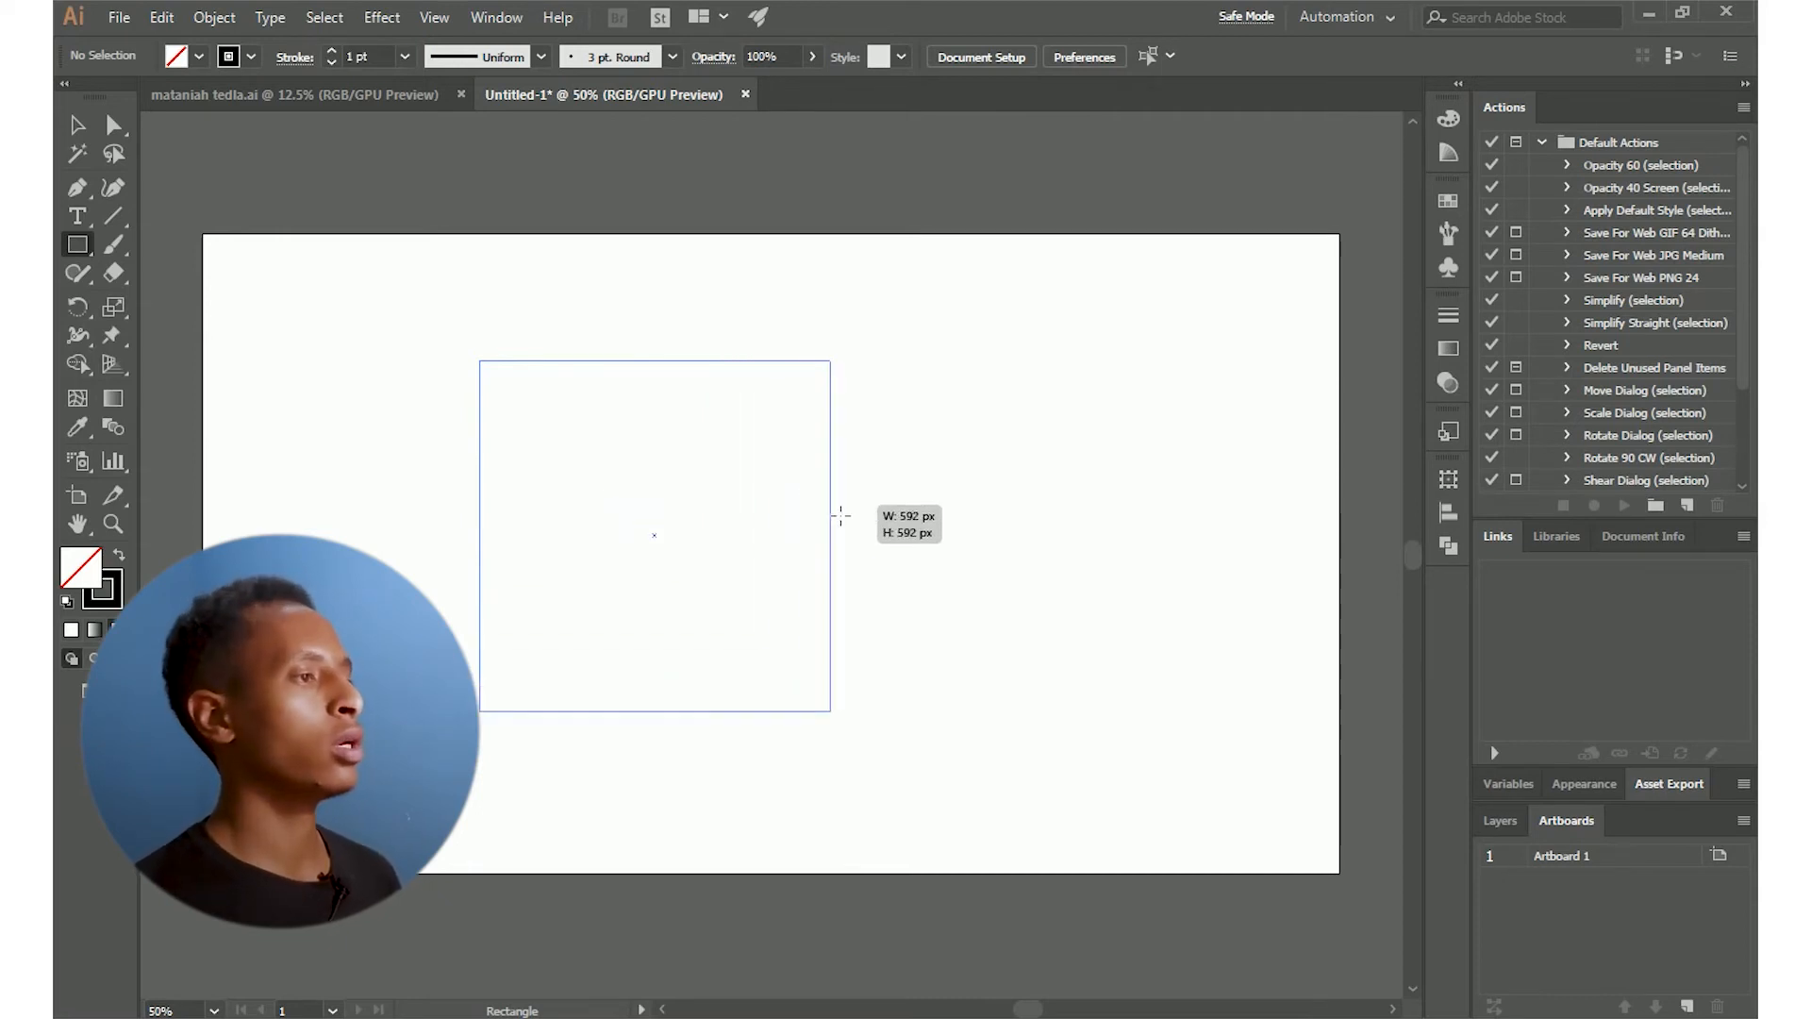
mouse_move(840, 515)
mouse_down()
mouse_move(915, 469)
mouse_move(962, 575)
mouse_up()
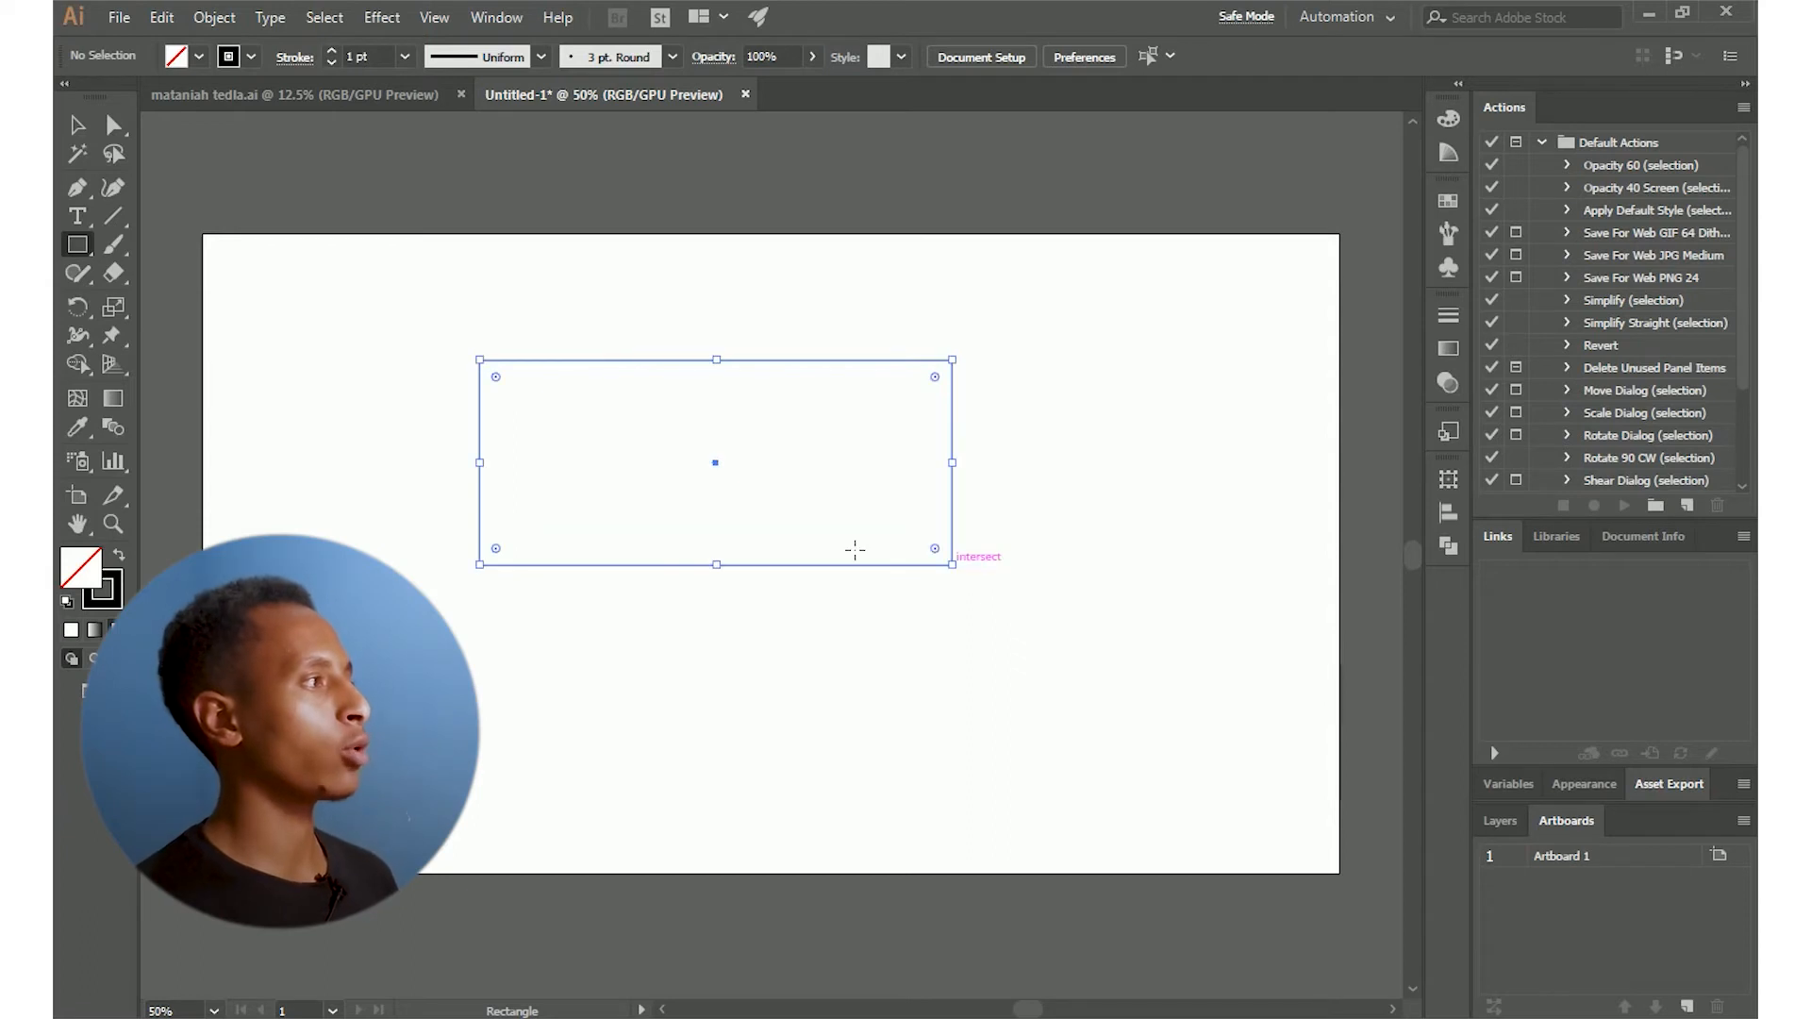
Draw a smaller rounded rectangle below the rectangle with the Rounded Rectangle tool
drag(78, 248, 194, 271)
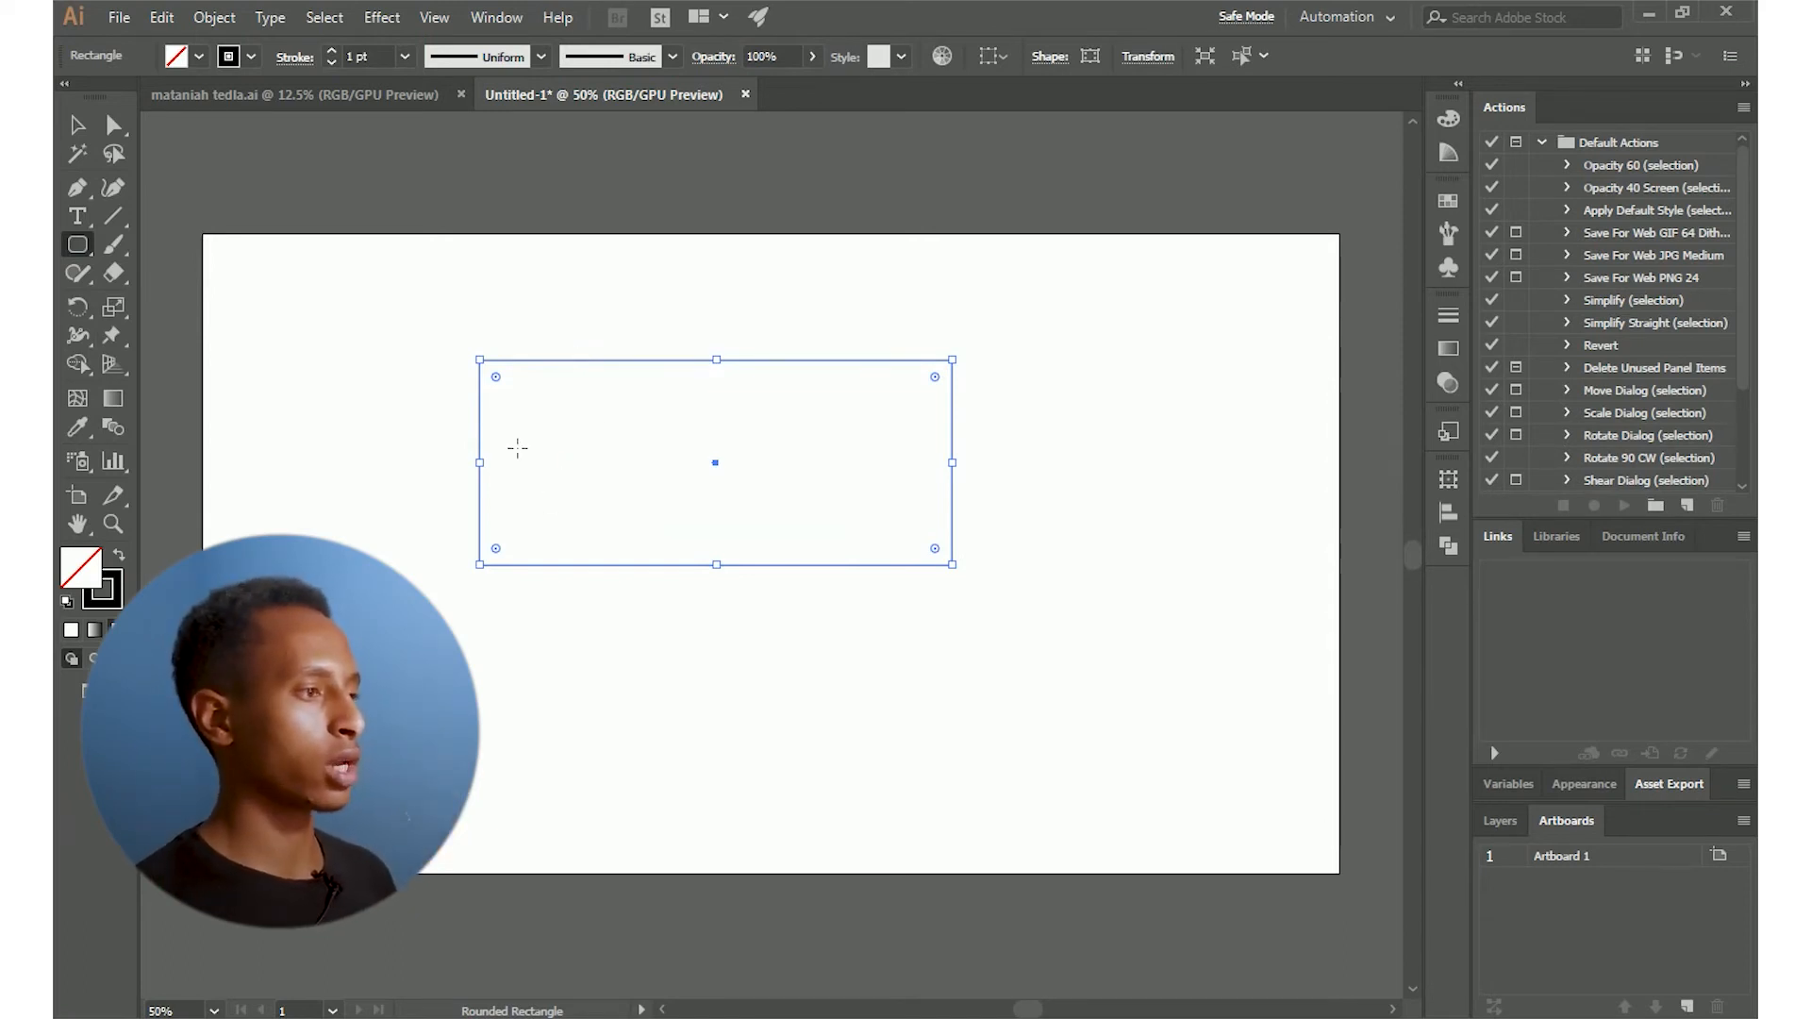
drag(619, 635, 1010, 777)
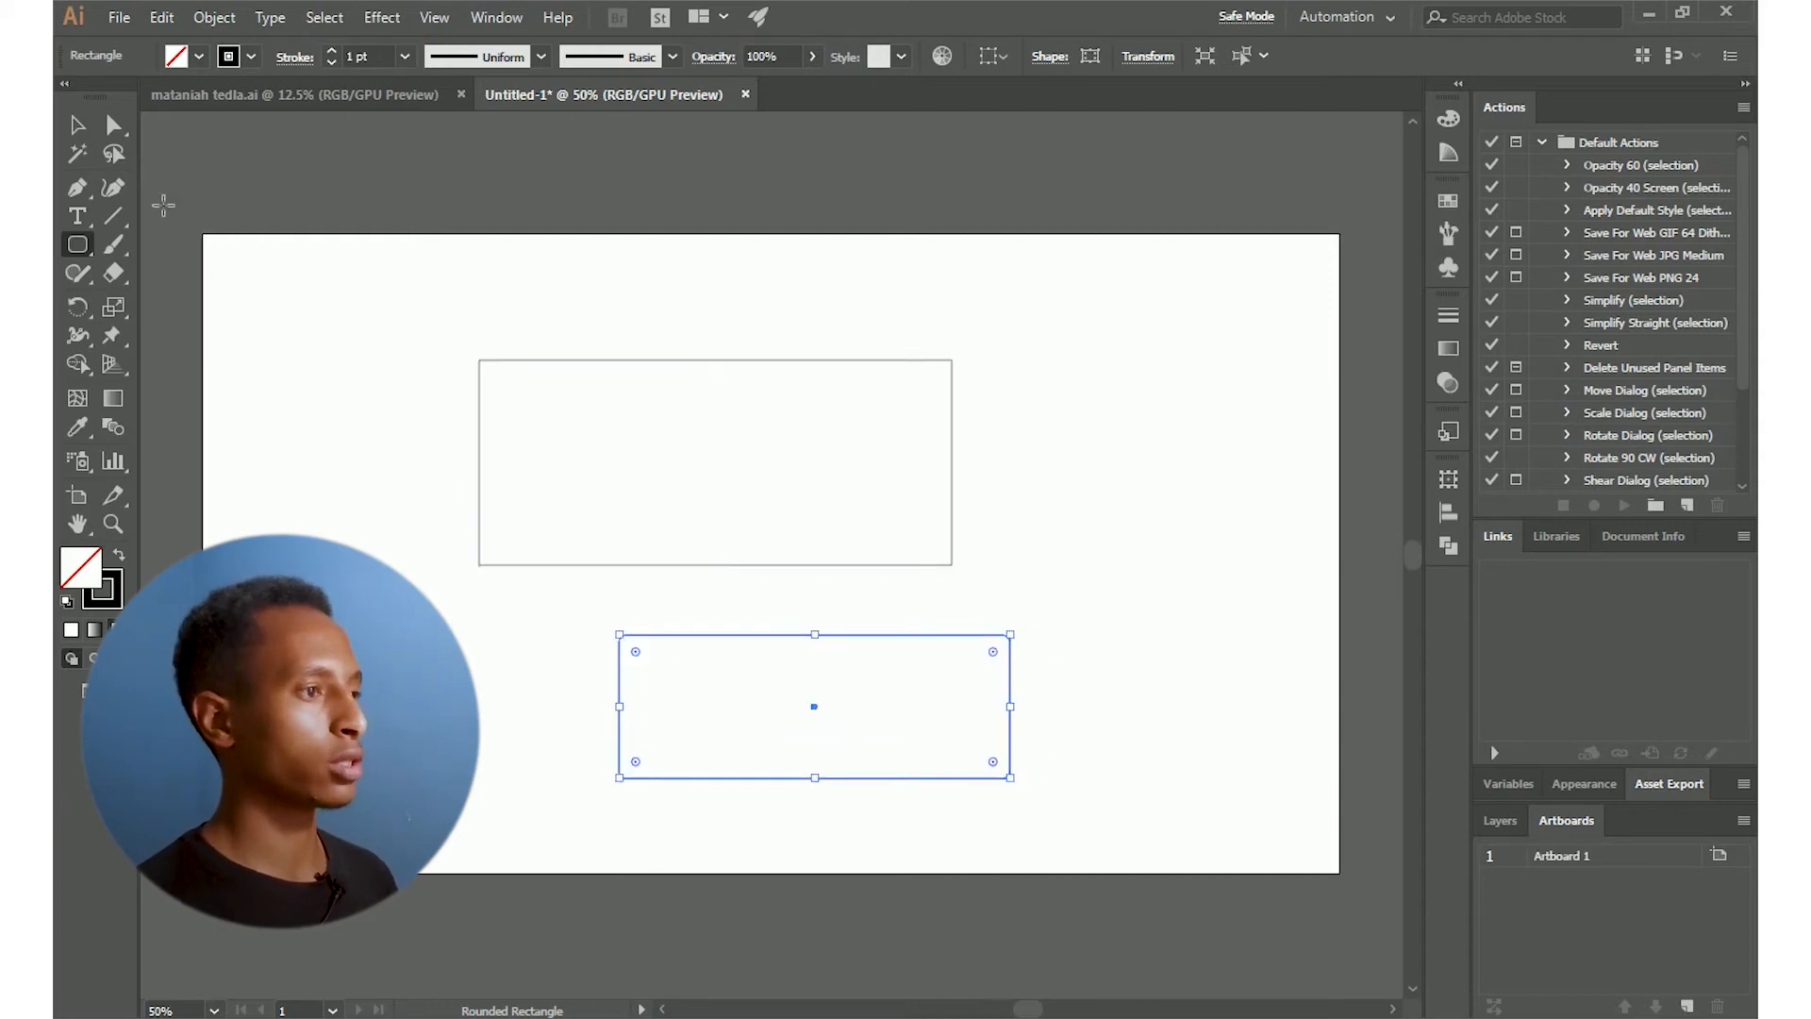
click(77, 124)
Delete the lower rounded rectangle from the artboard
click(685, 860)
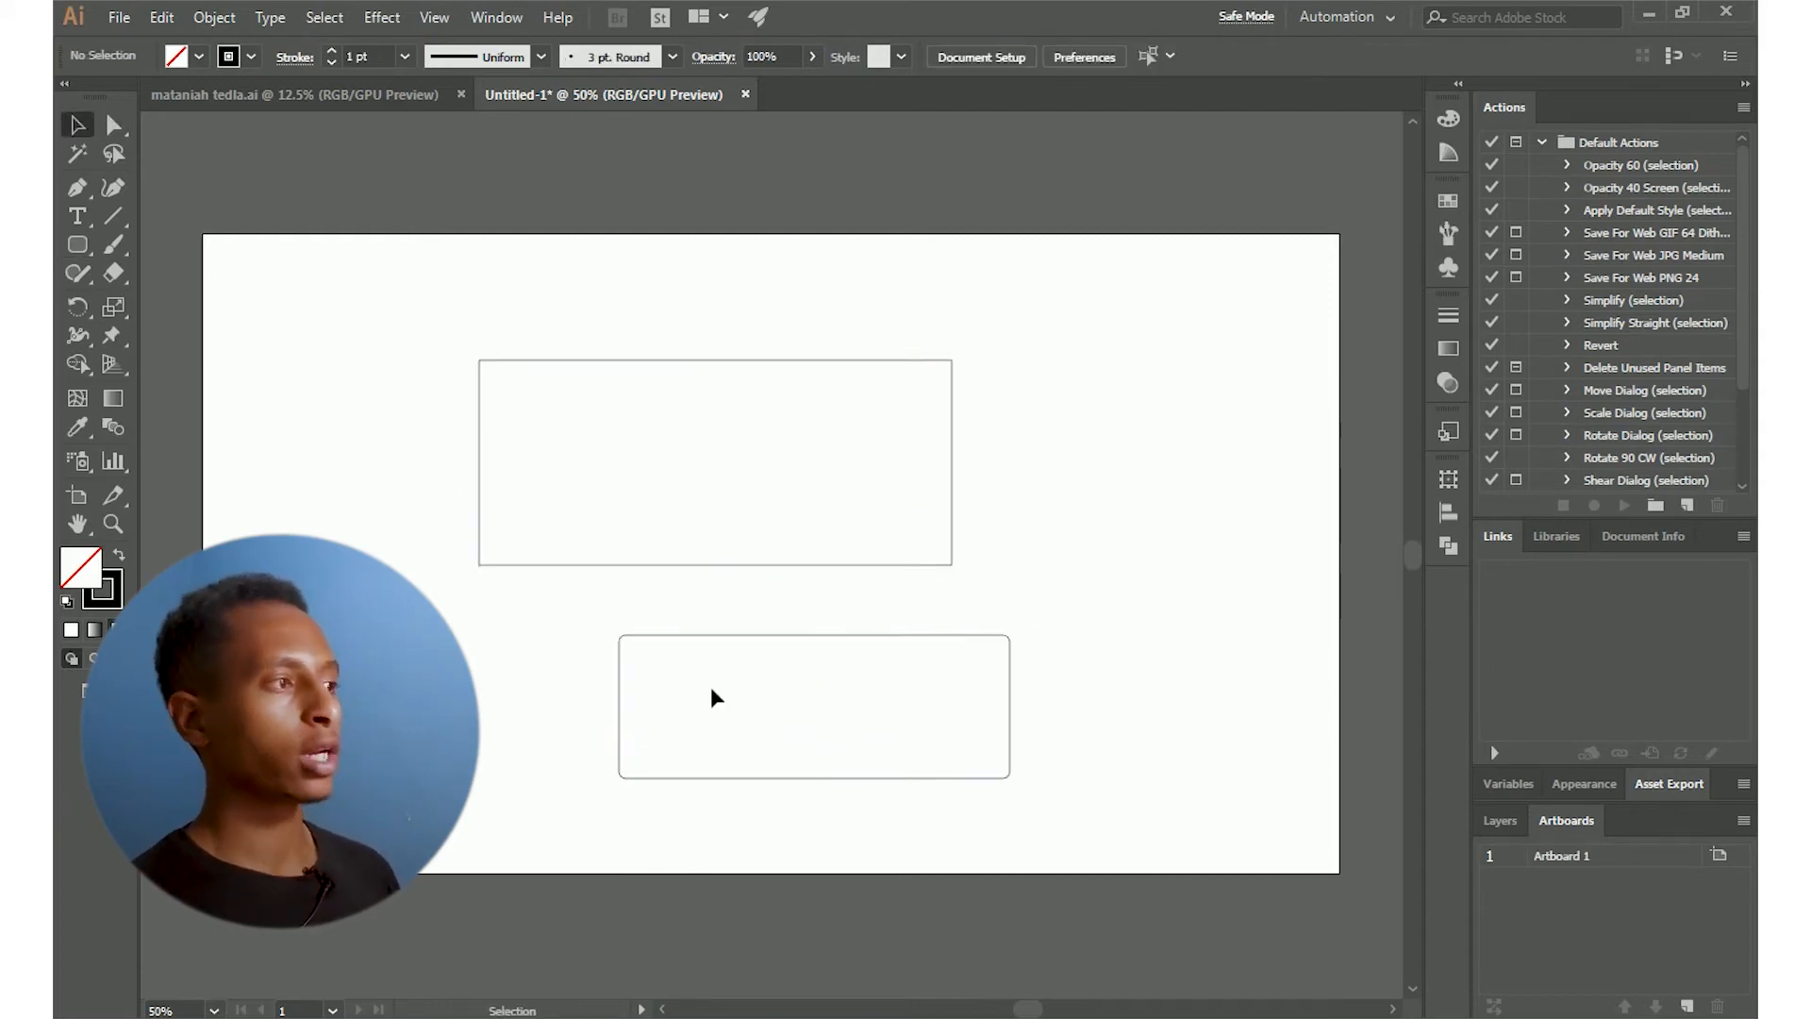
click(711, 638)
key(Delete)
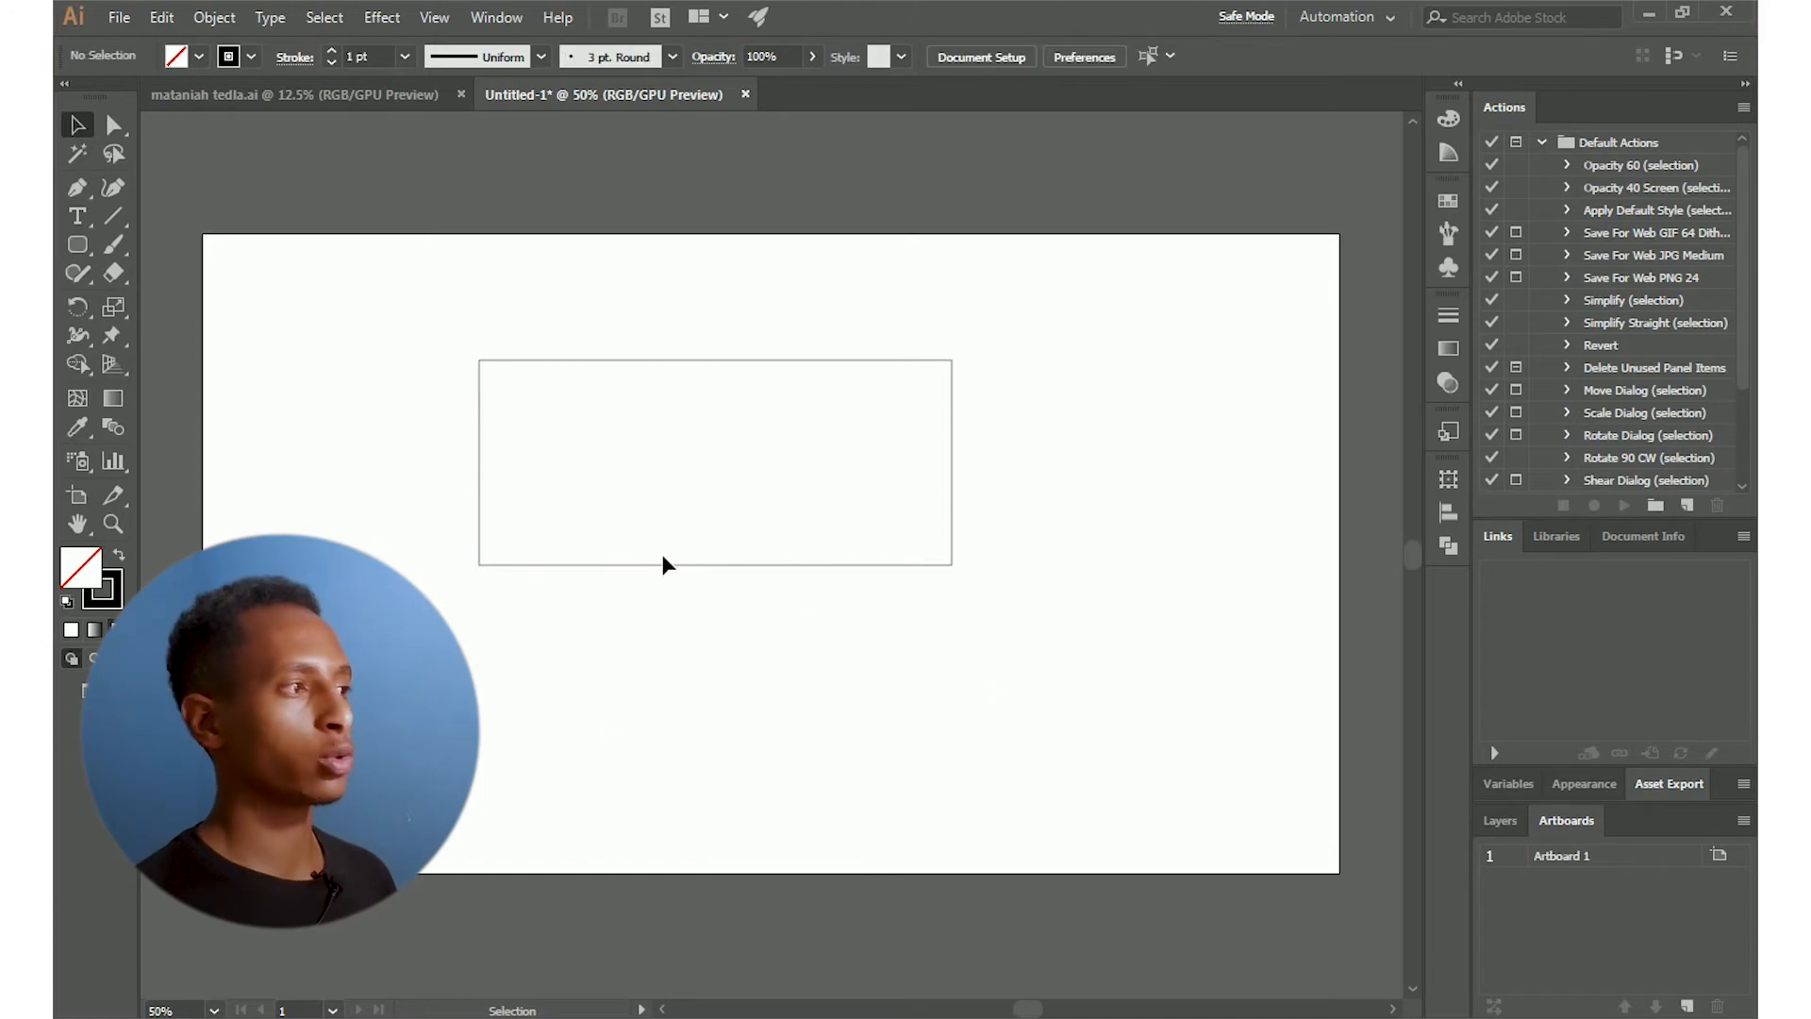
Round all four corners of the remaining rectangle to a radius of about 55 px
click(660, 564)
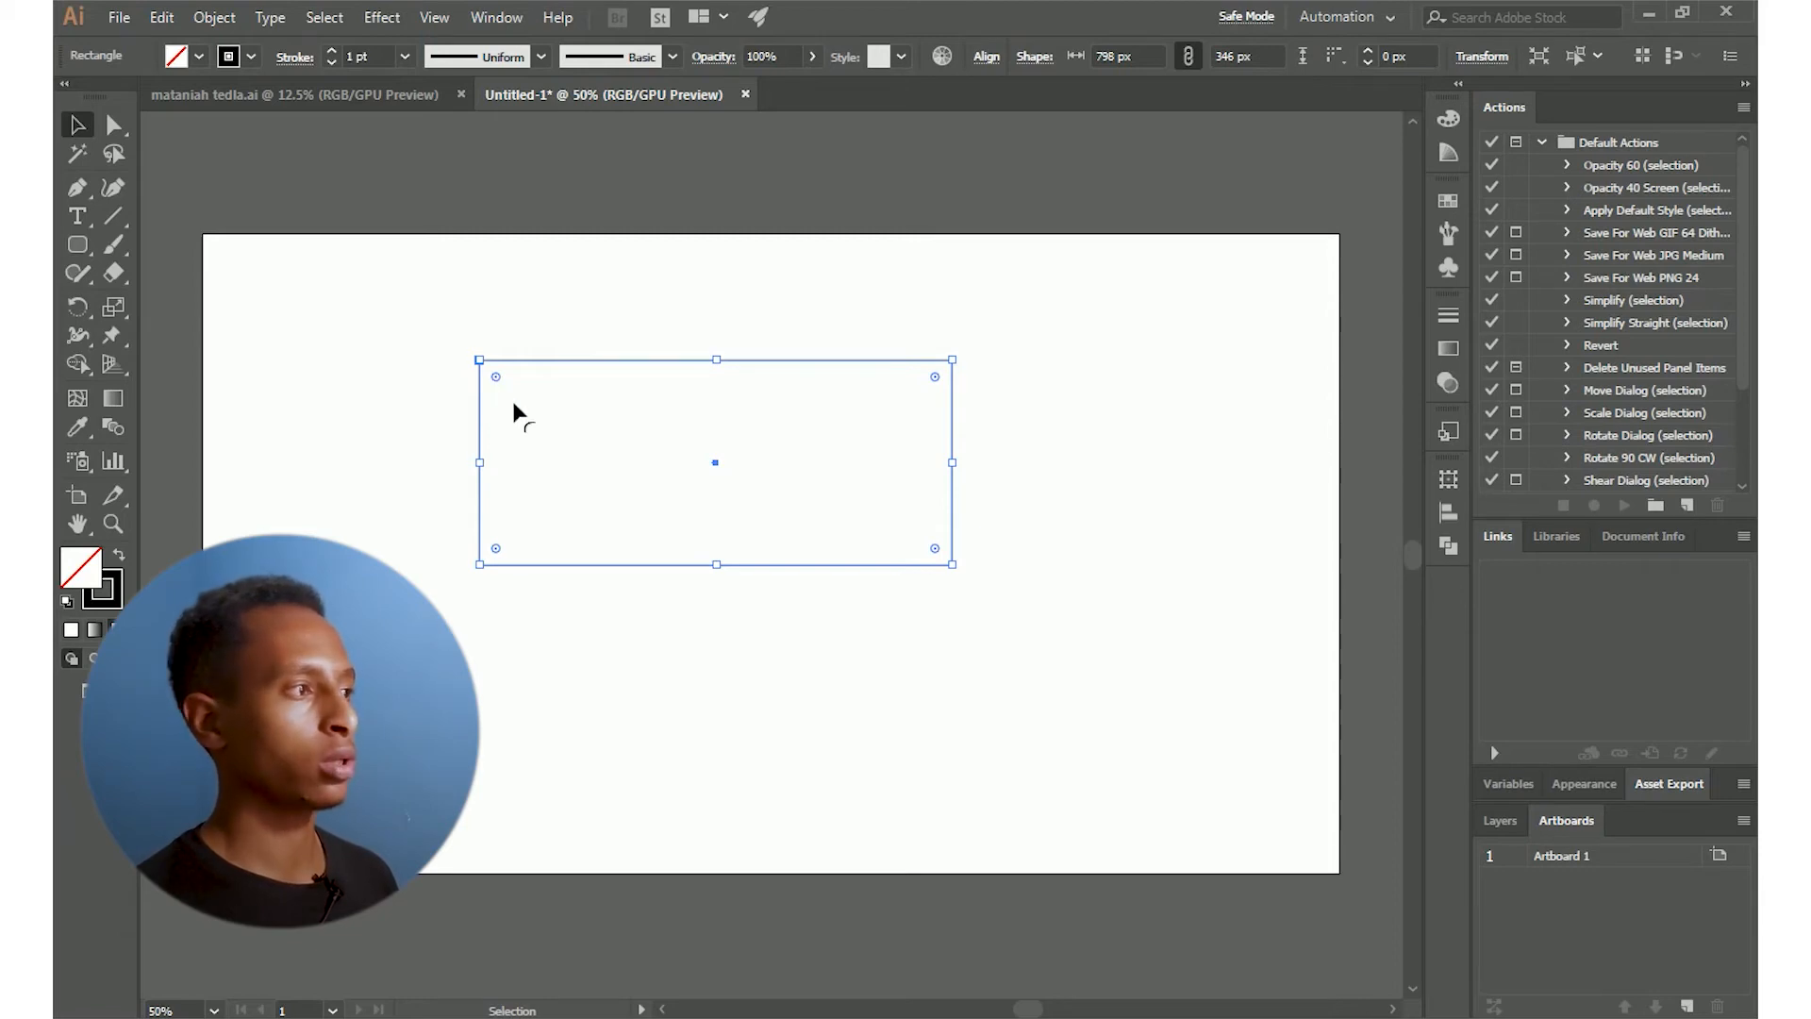
drag(513, 404, 450, 356)
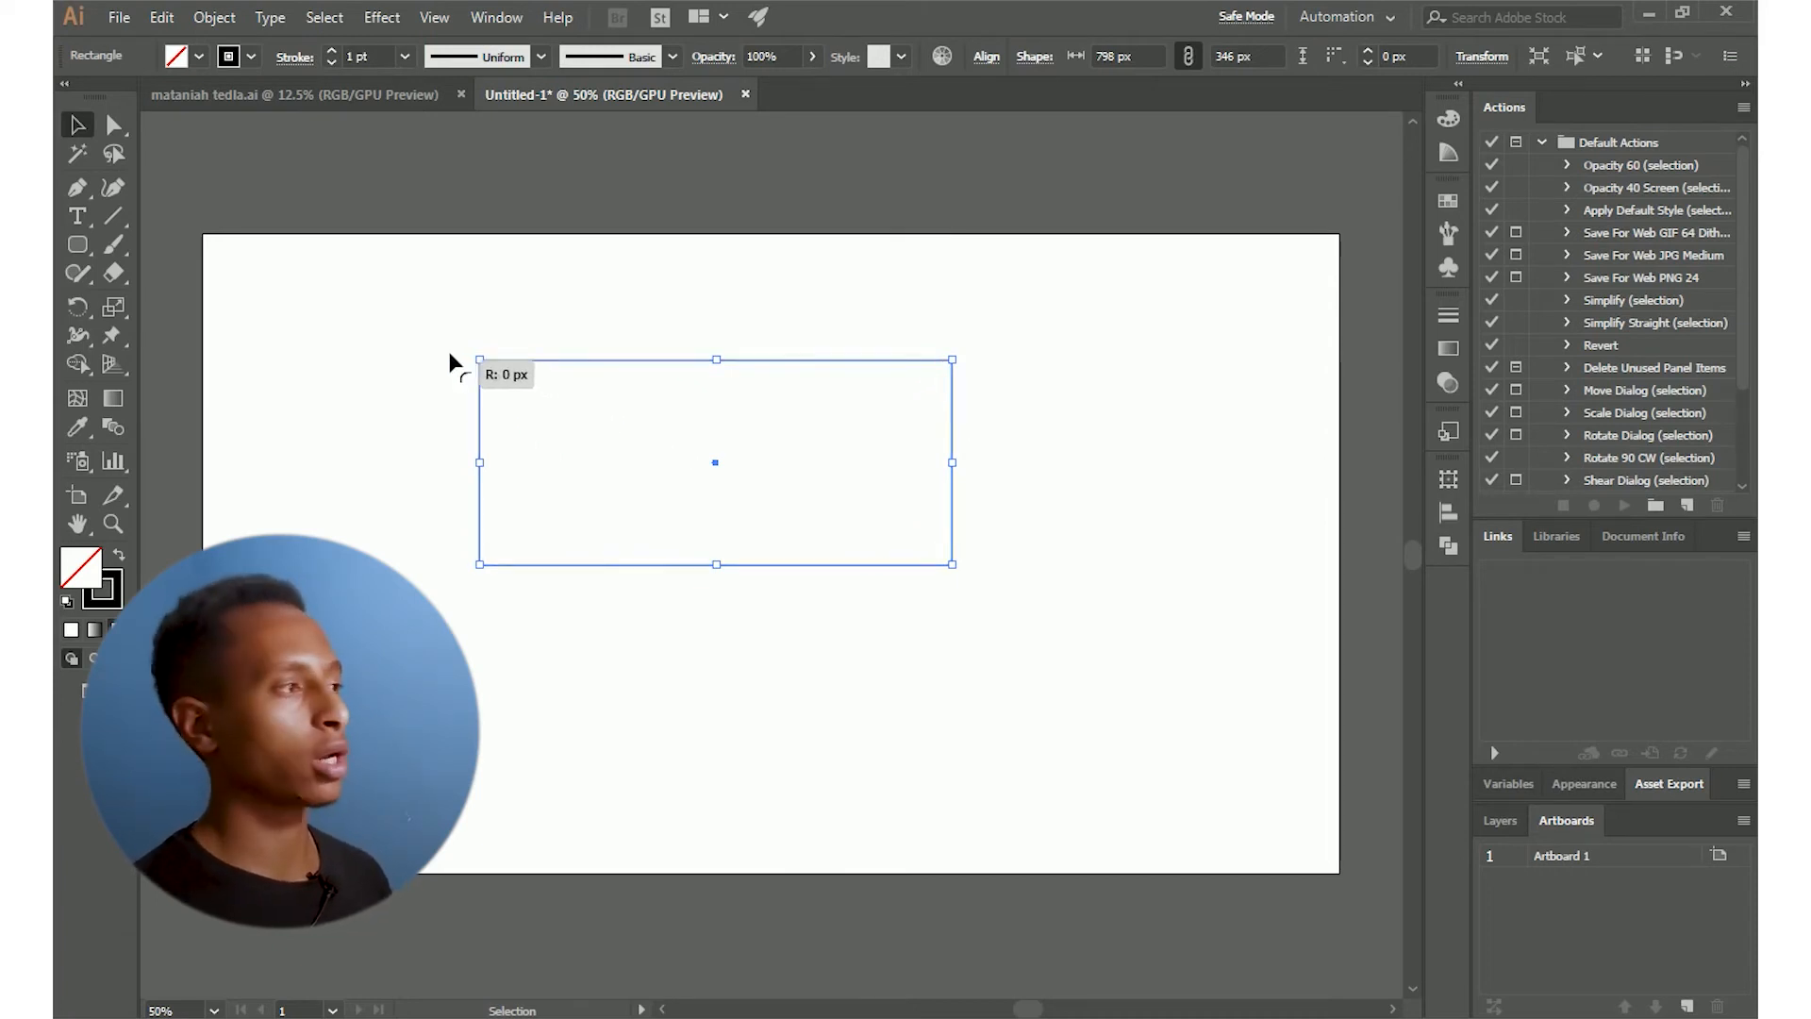
drag(449, 354, 521, 386)
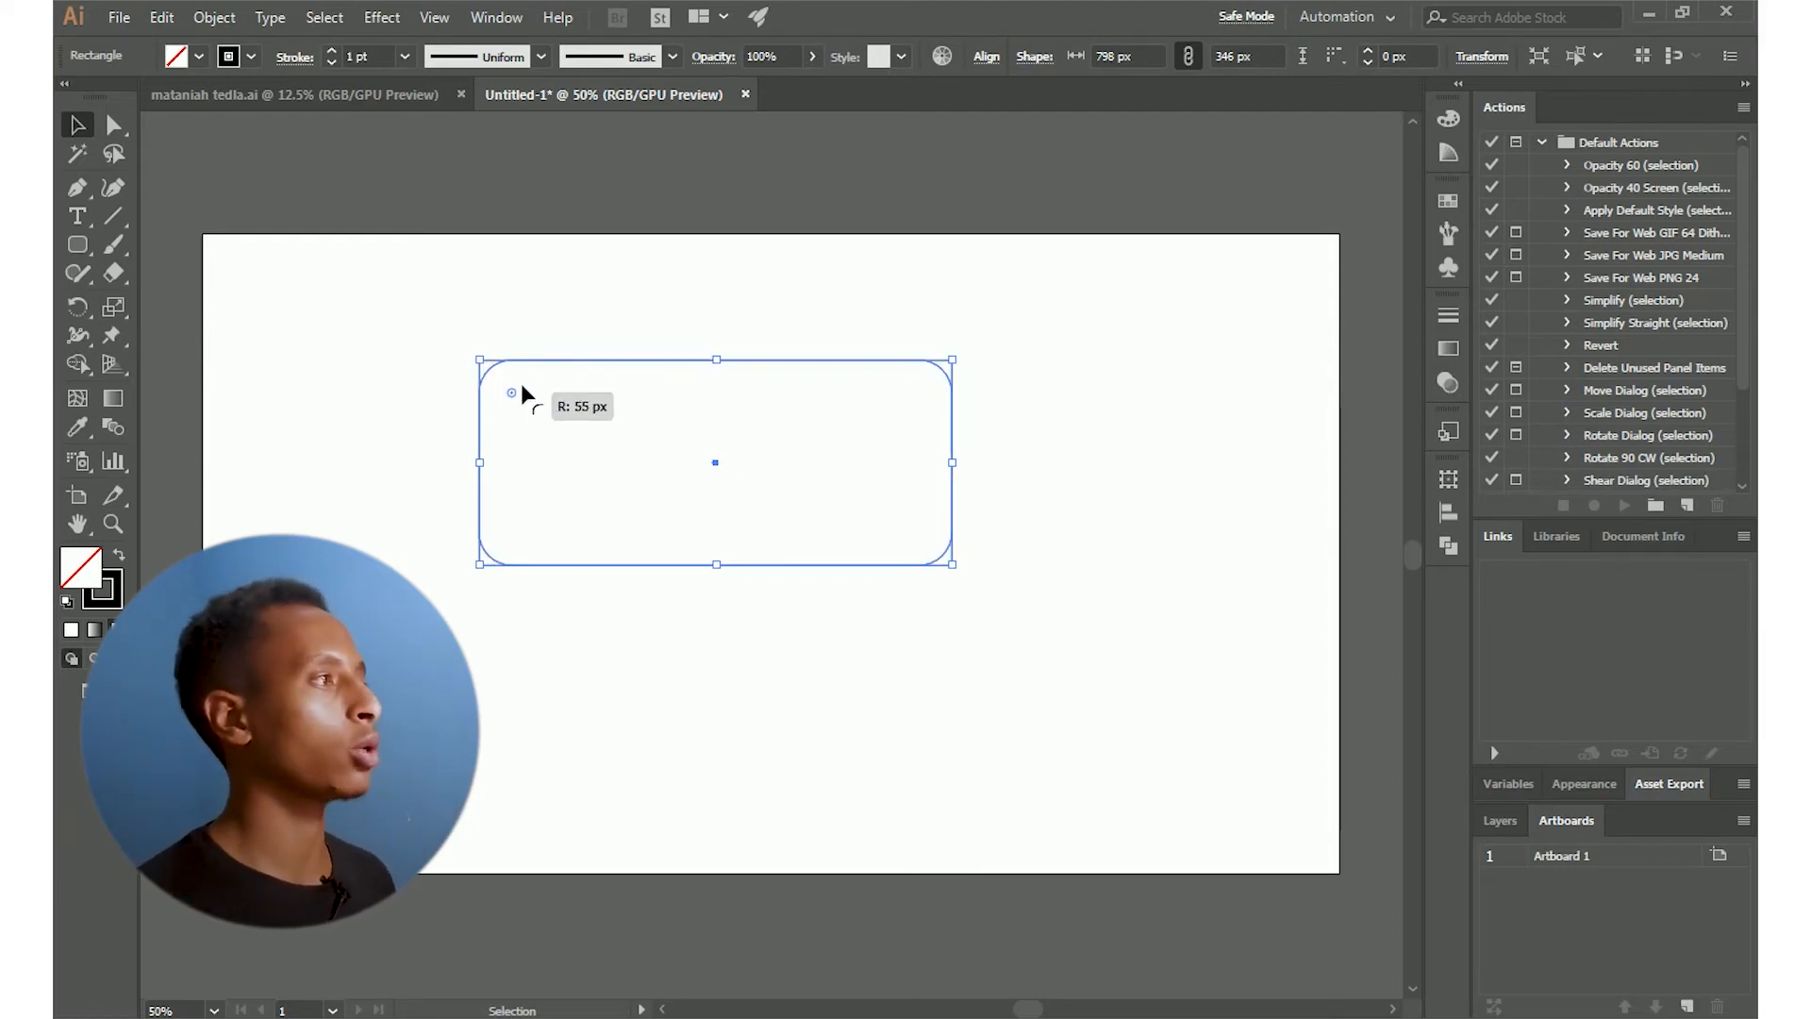
drag(520, 383, 521, 383)
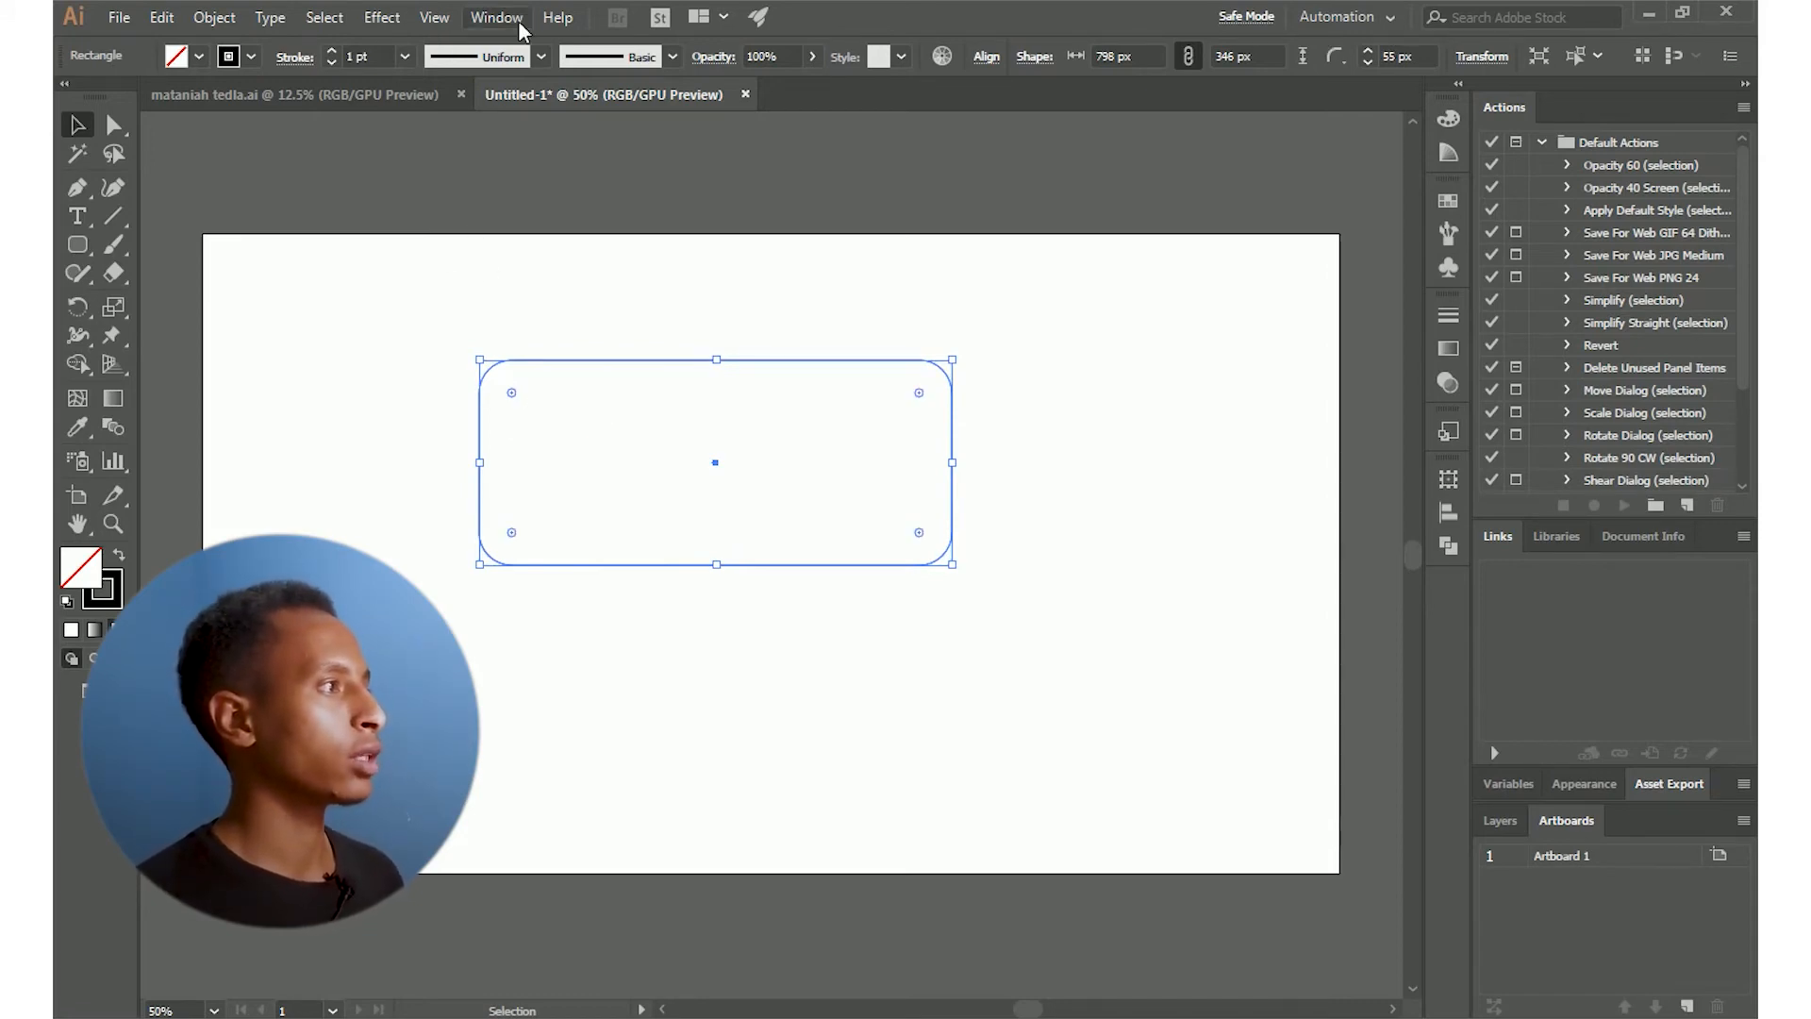
click(382, 16)
mouse_move(517, 295)
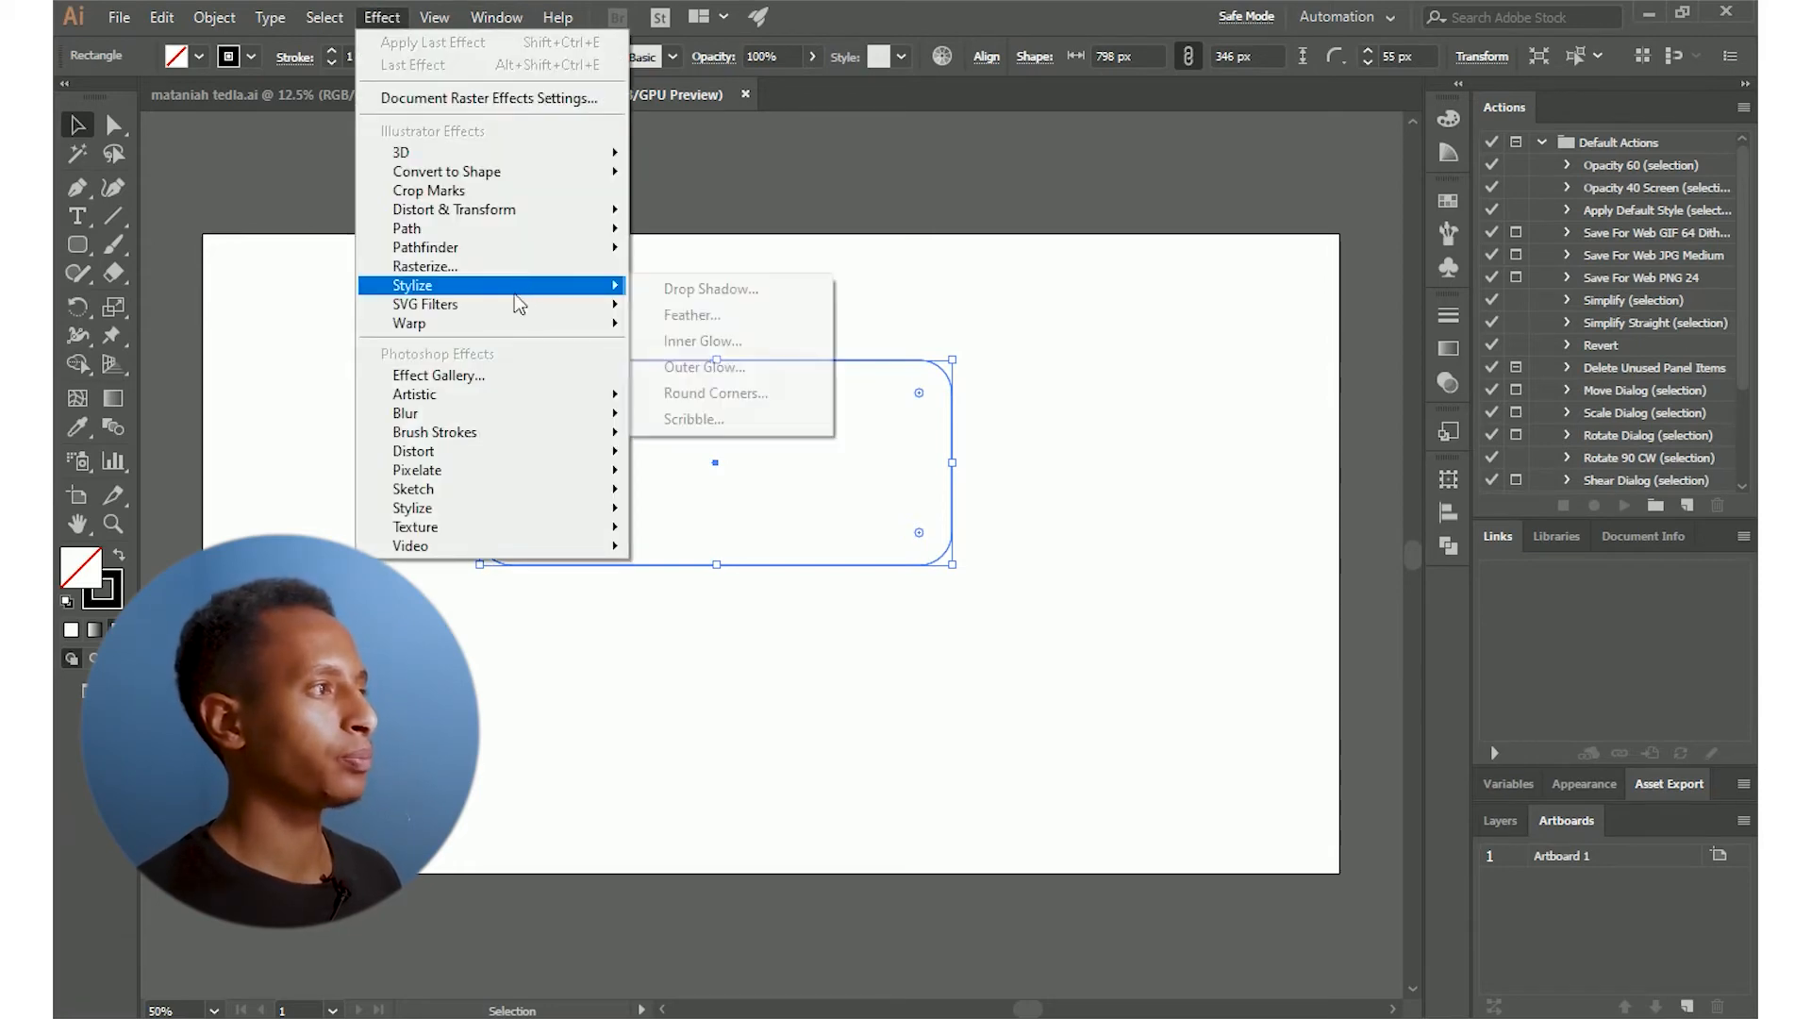
mouse_move(618, 294)
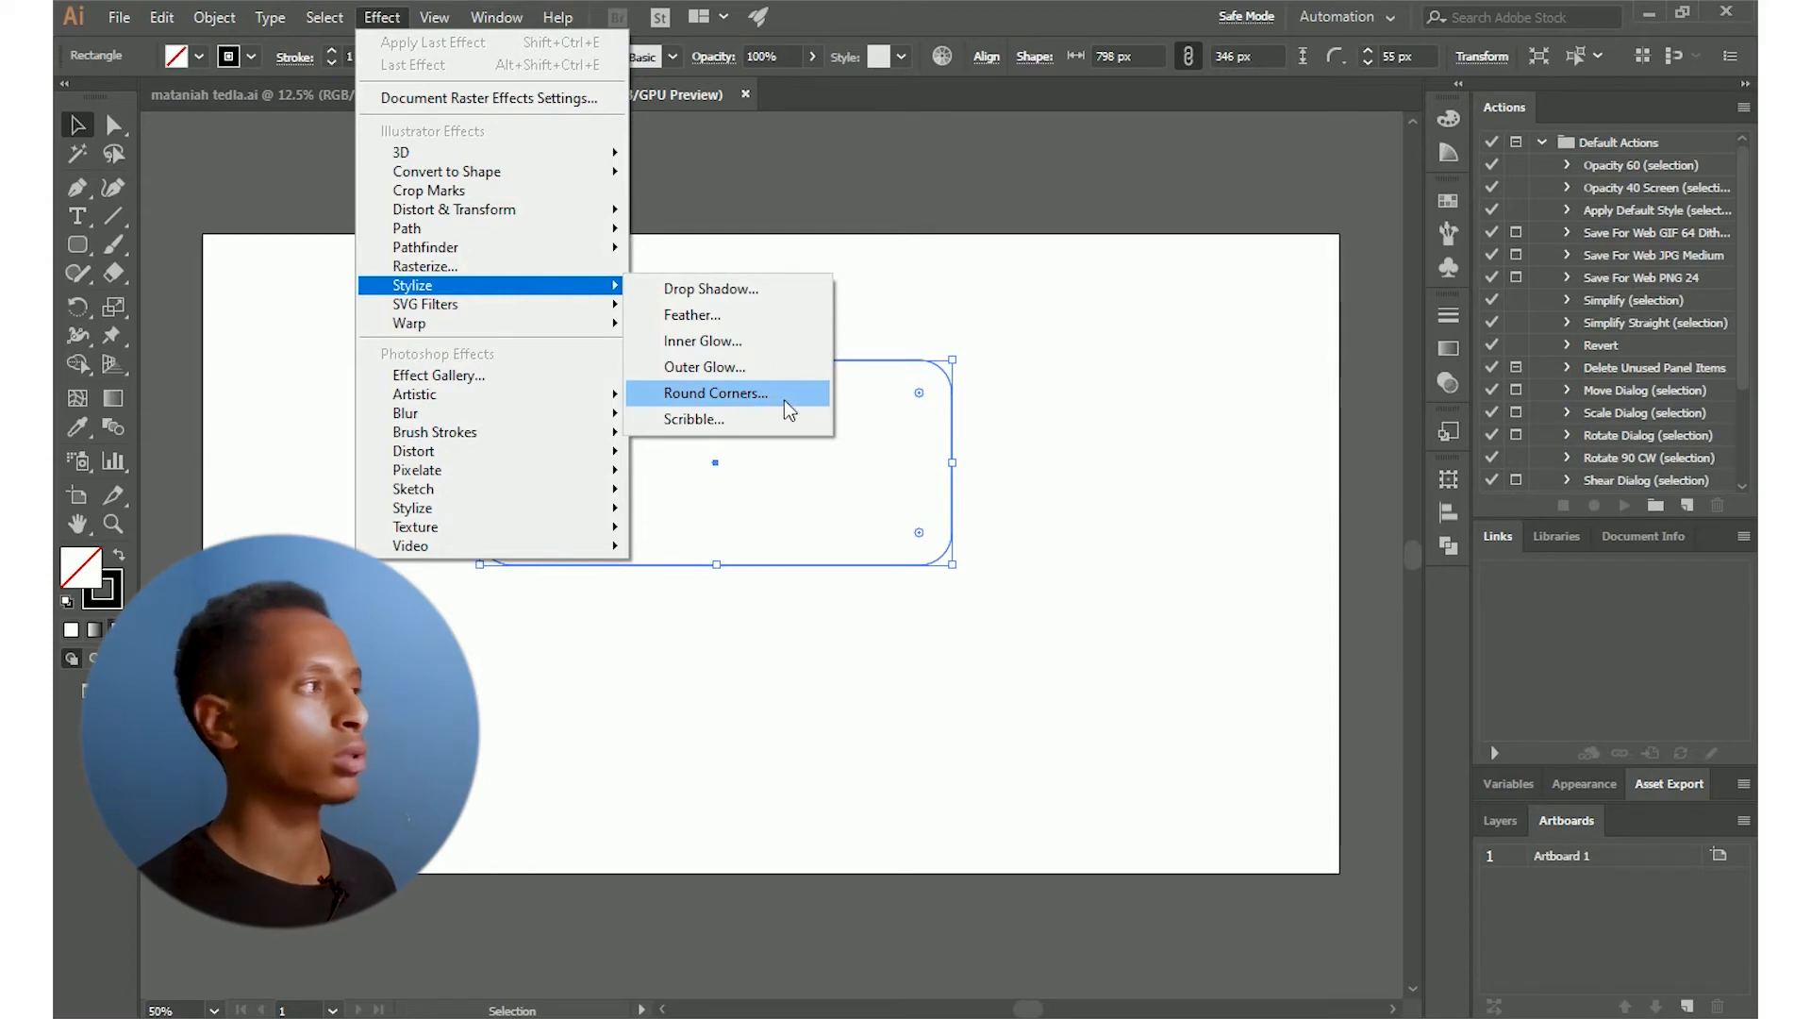
click(81, 132)
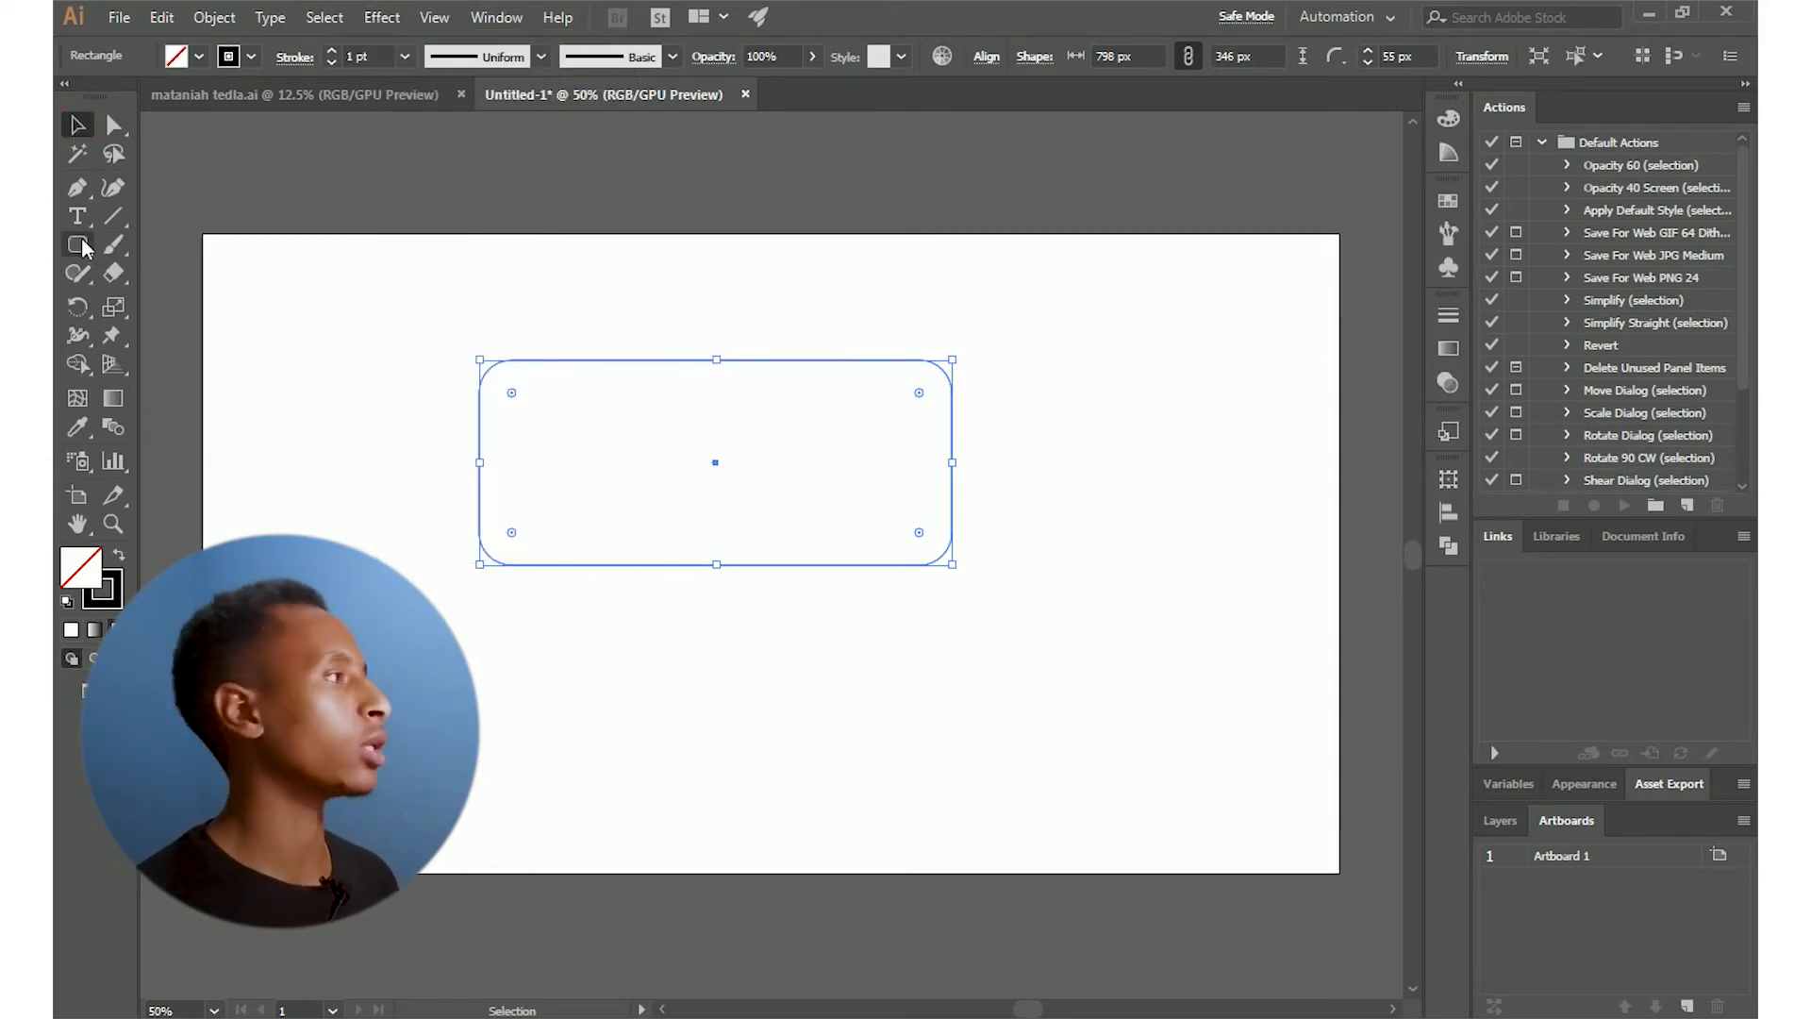
Draw a circle near the artboard's upper-left corner and a hexagon below it with the Ellipse and Polygon tools
drag(83, 247, 418, 401)
drag(68, 243, 227, 320)
drag(288, 488, 360, 544)
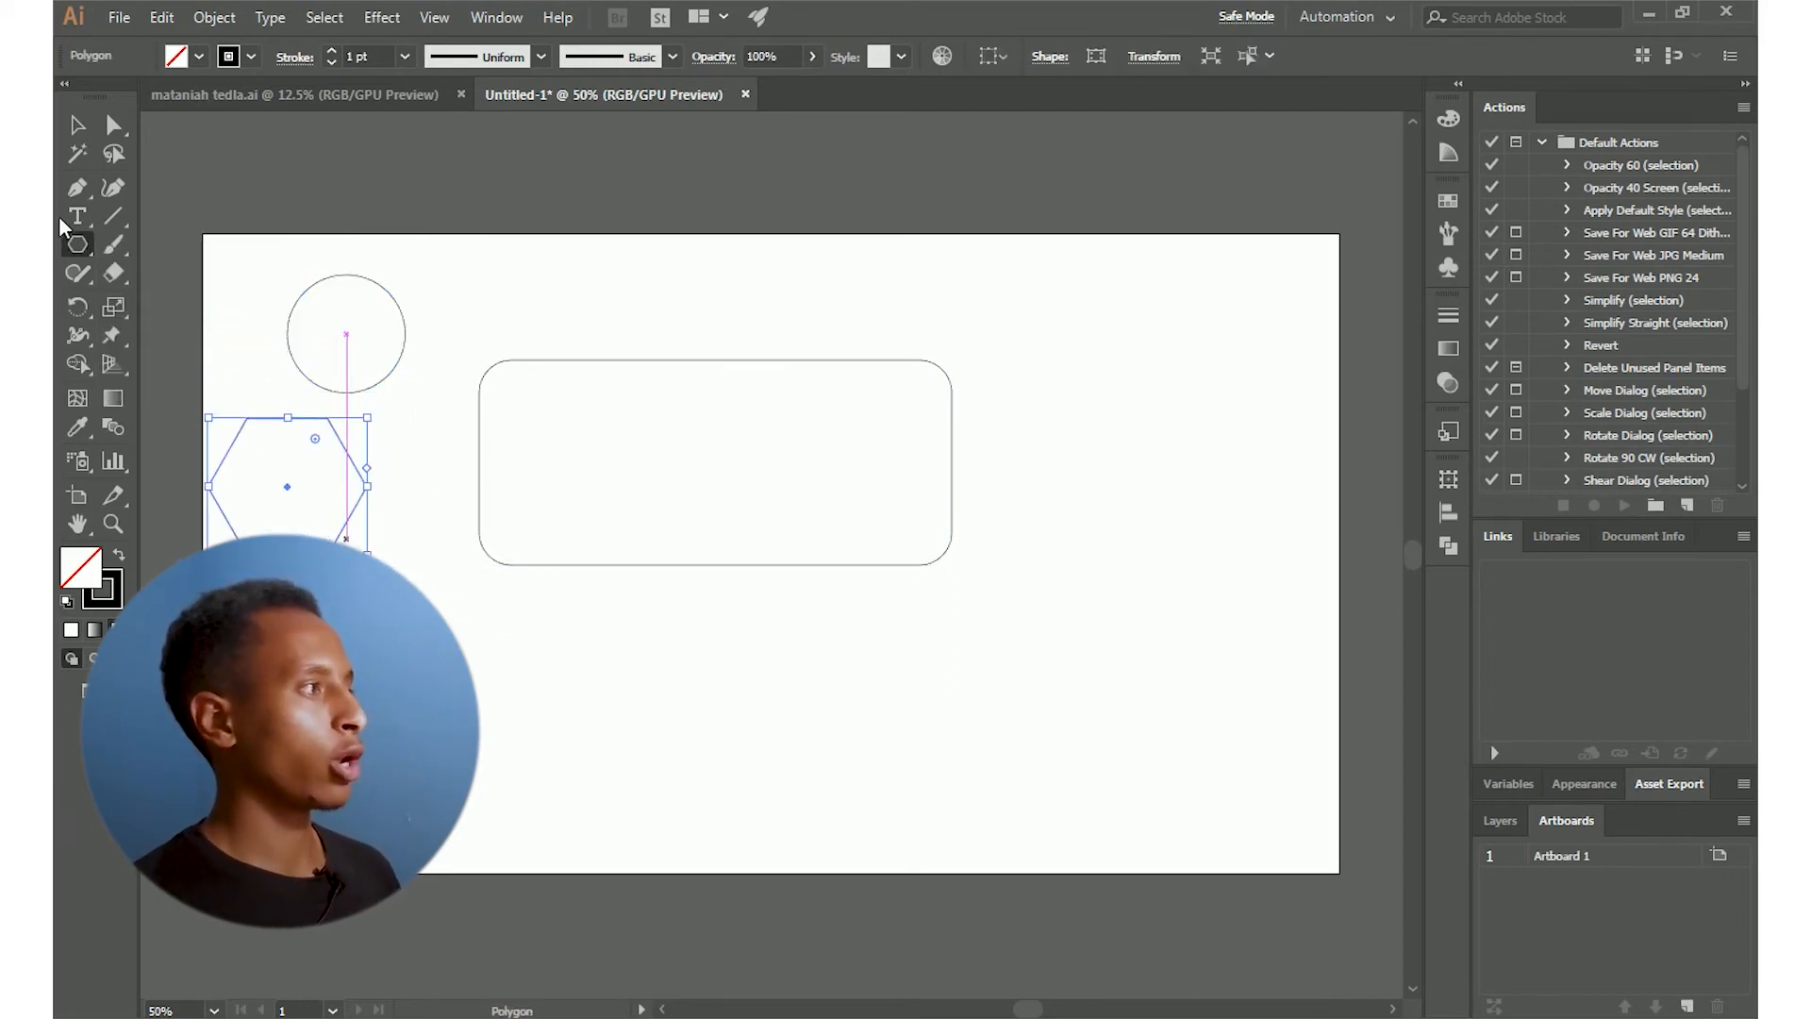
Draw a five-pointed star near the artboard's upper-right area and a flare over the rounded rectangle's top edge with the Star and Flare tools
drag(78, 244, 169, 359)
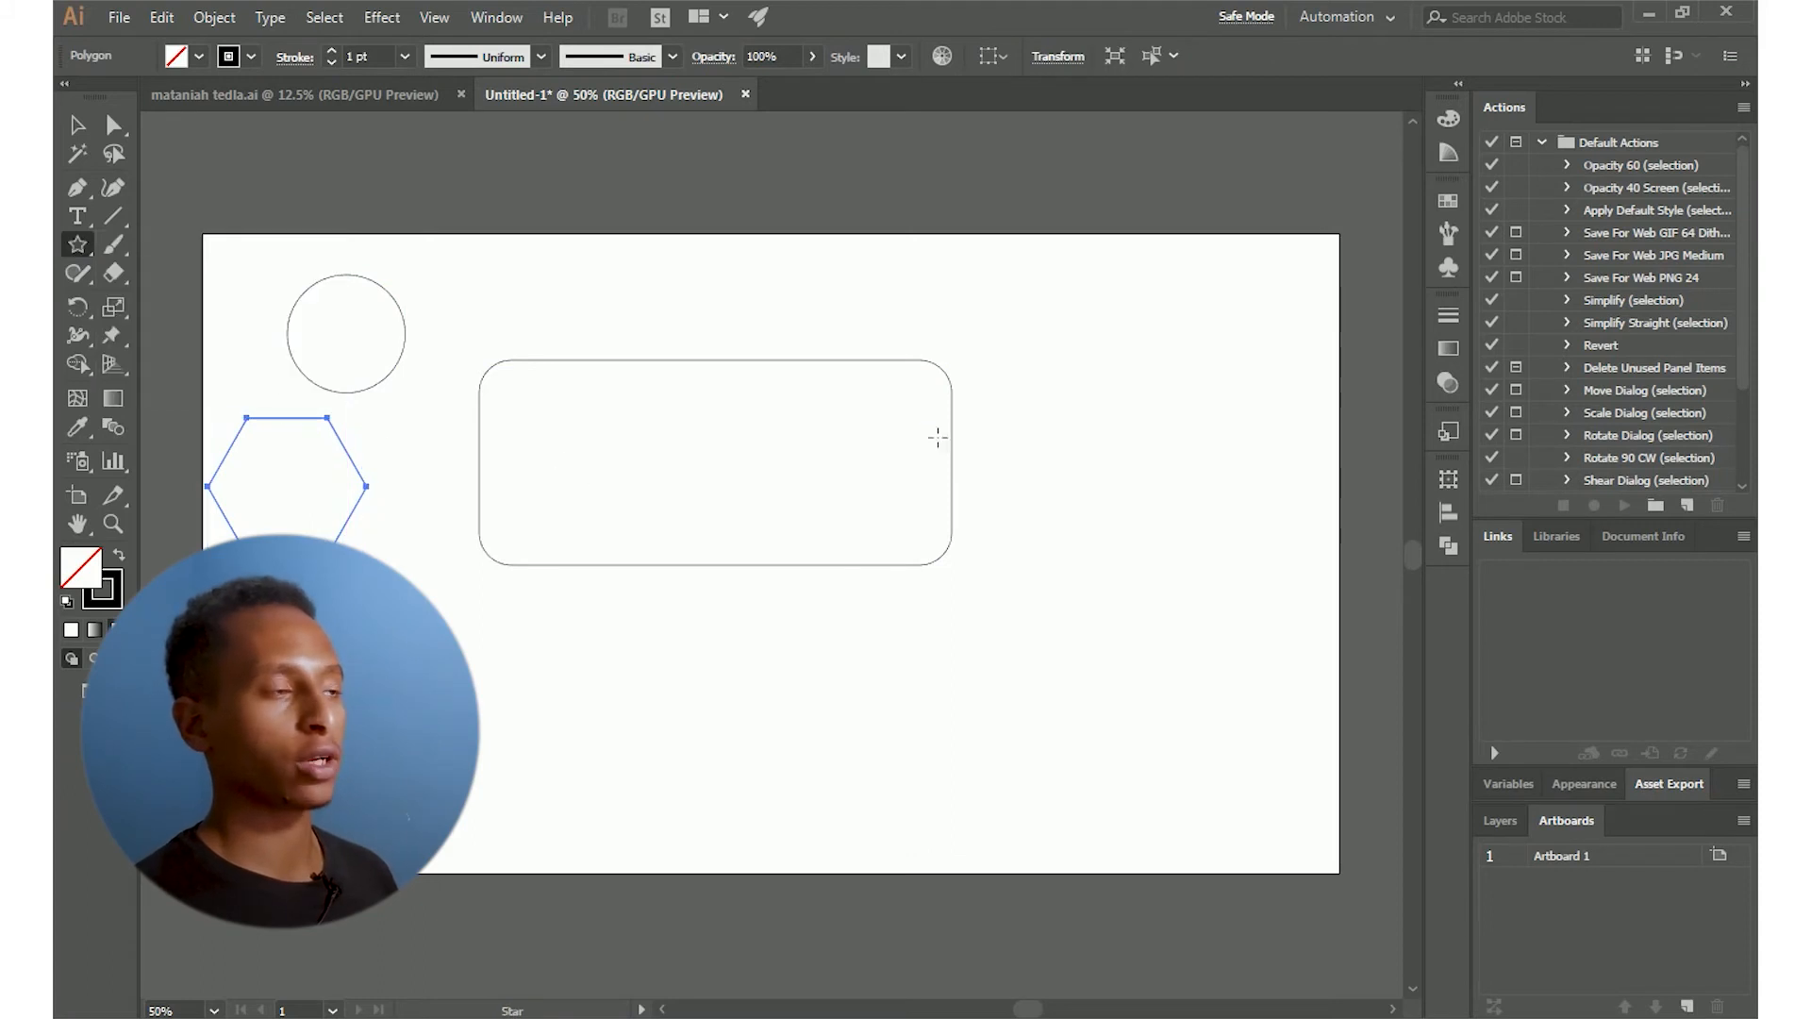
mouse_move(1048, 321)
mouse_down()
mouse_move(1119, 408)
mouse_move(1094, 382)
mouse_up()
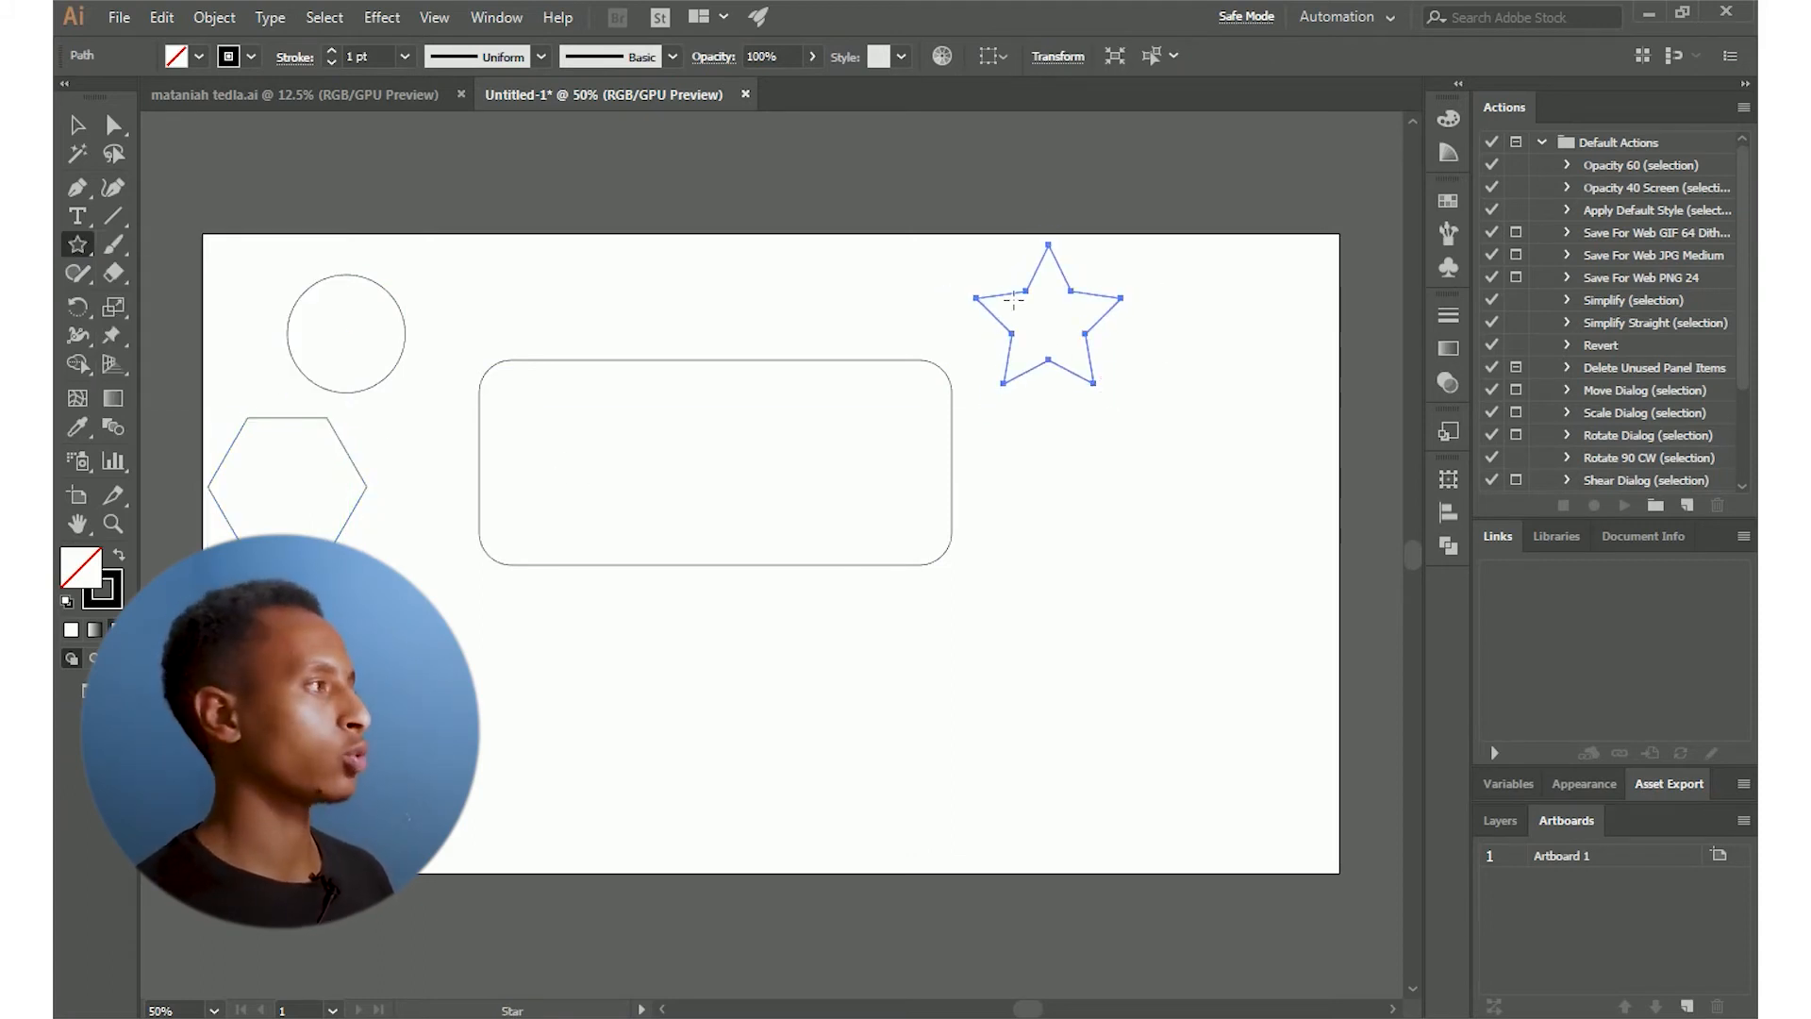
drag(77, 245, 141, 388)
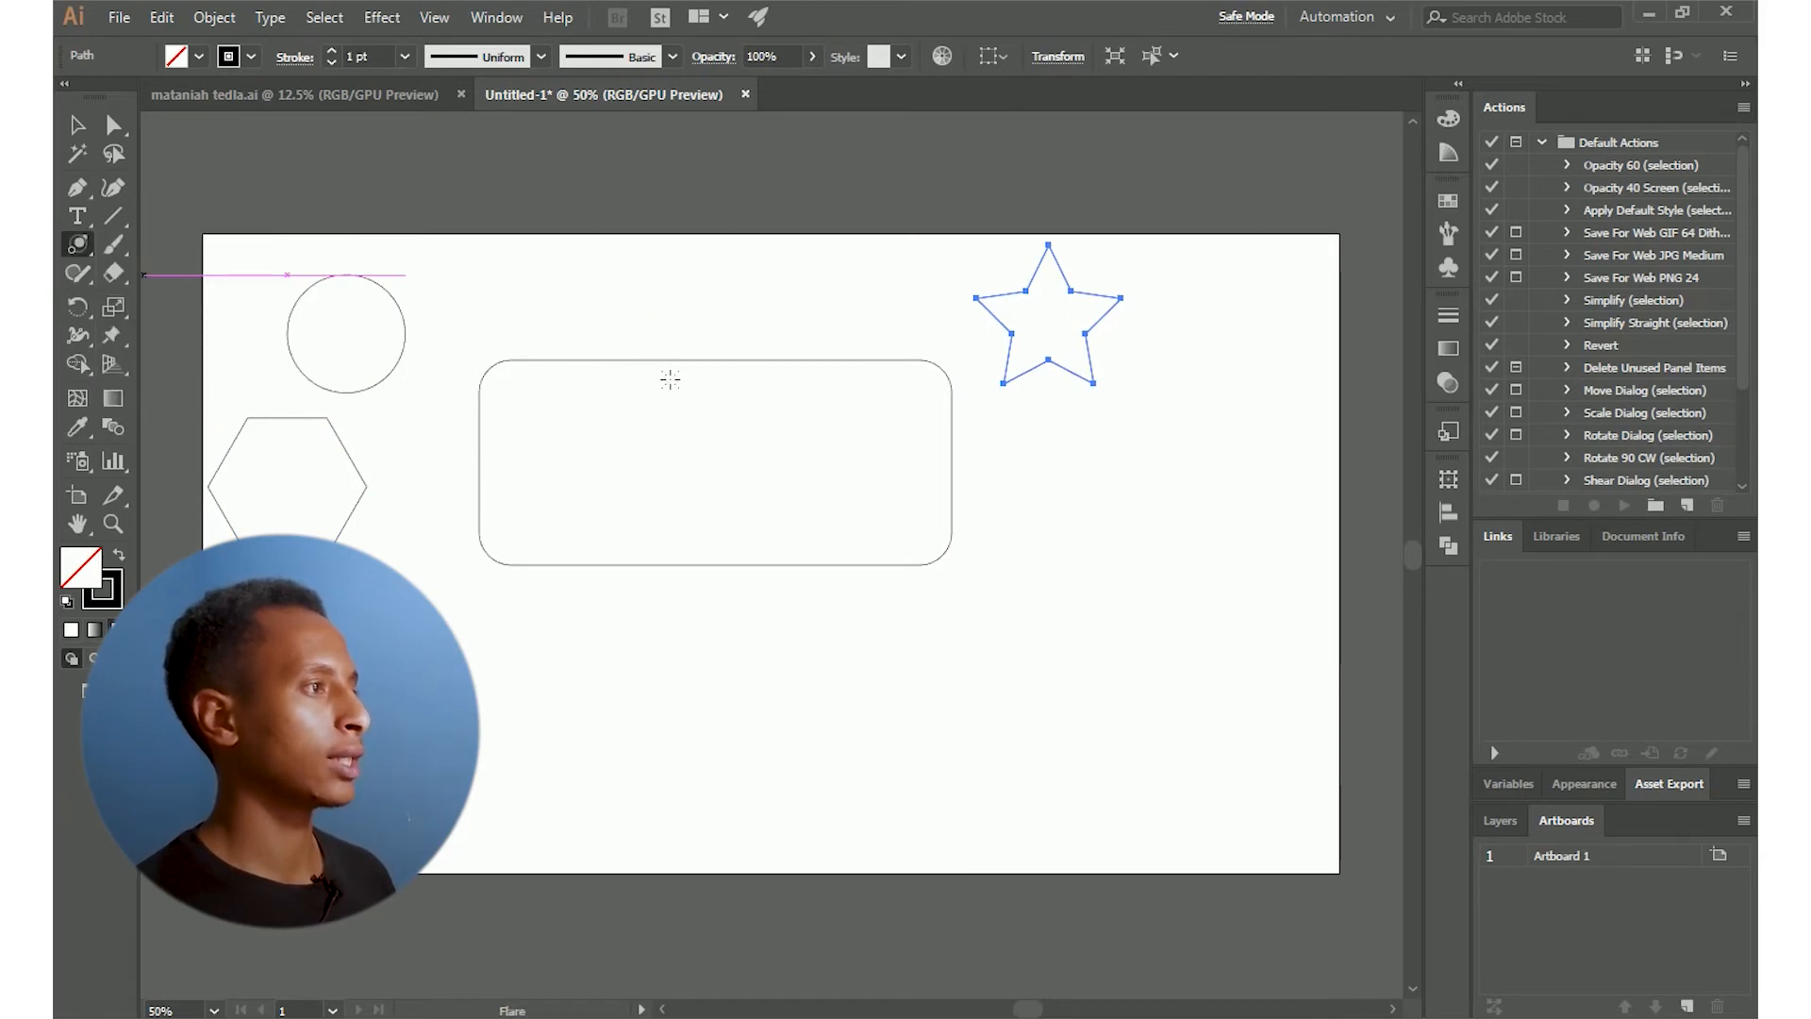
drag(647, 343, 688, 485)
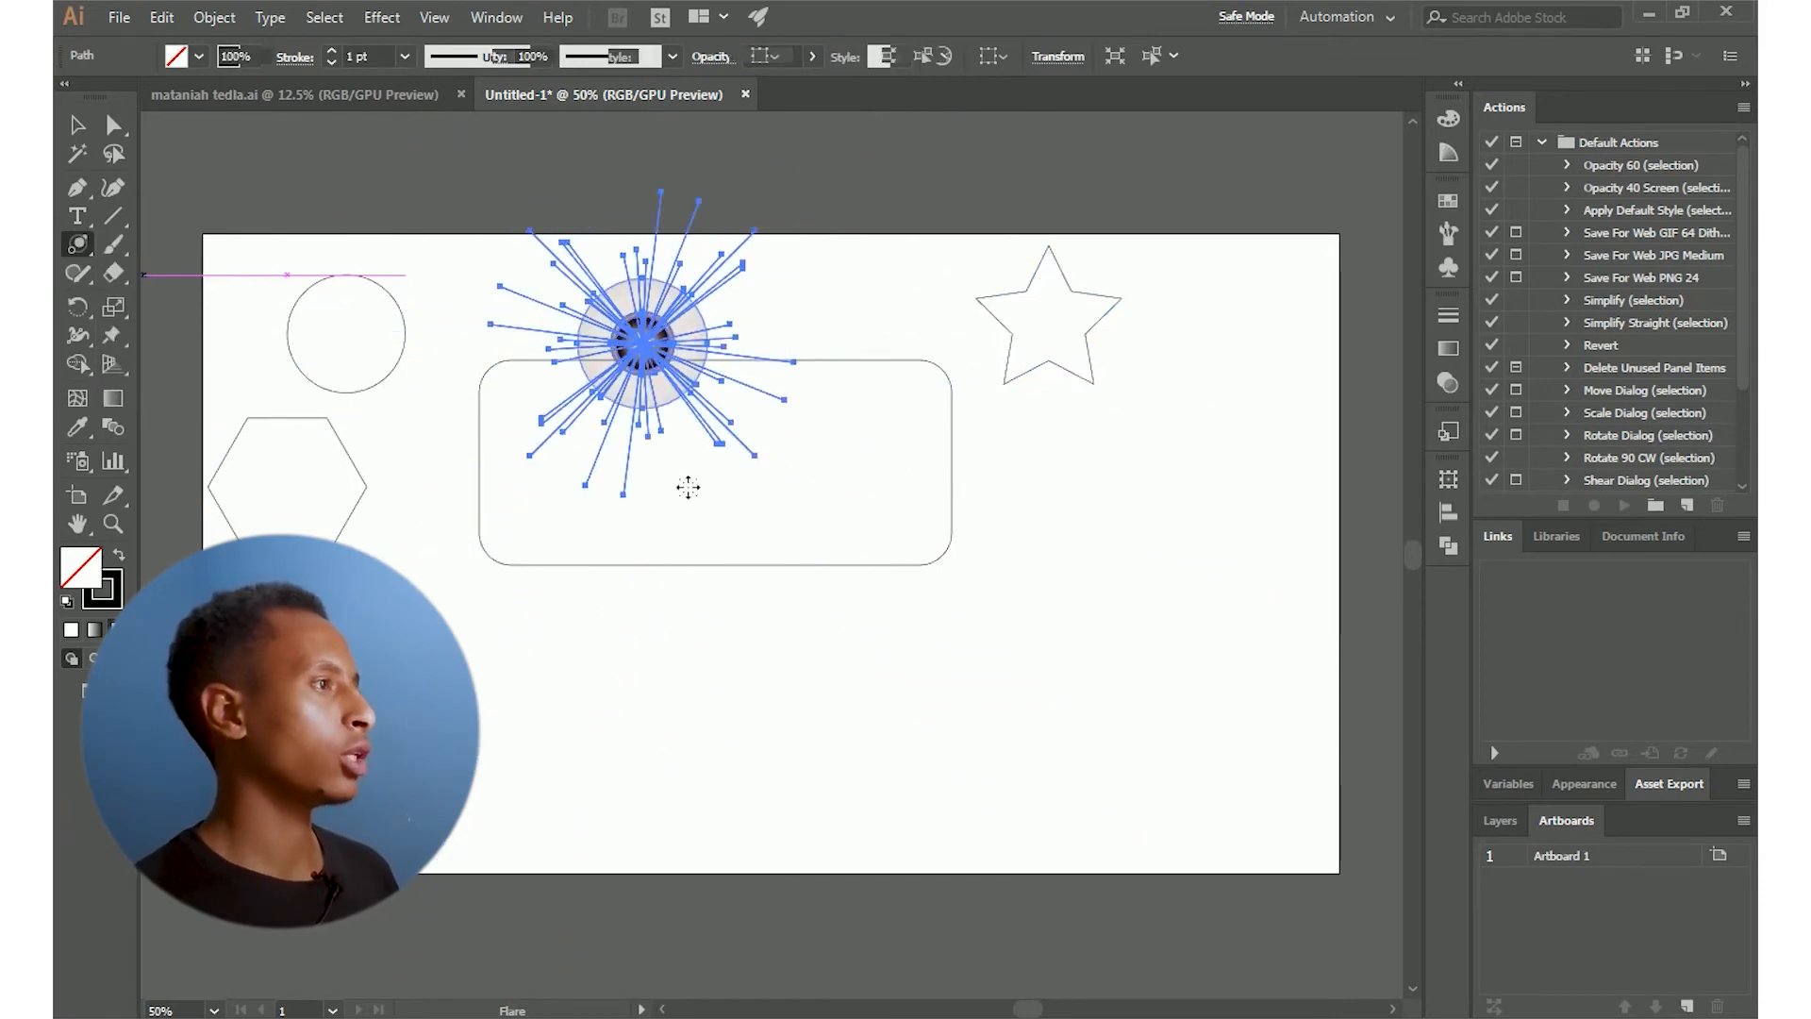
Move the flare up and to the right so it sits above the rounded rectangle, and deselect it
key(v)
drag(641, 344, 710, 265)
click(866, 285)
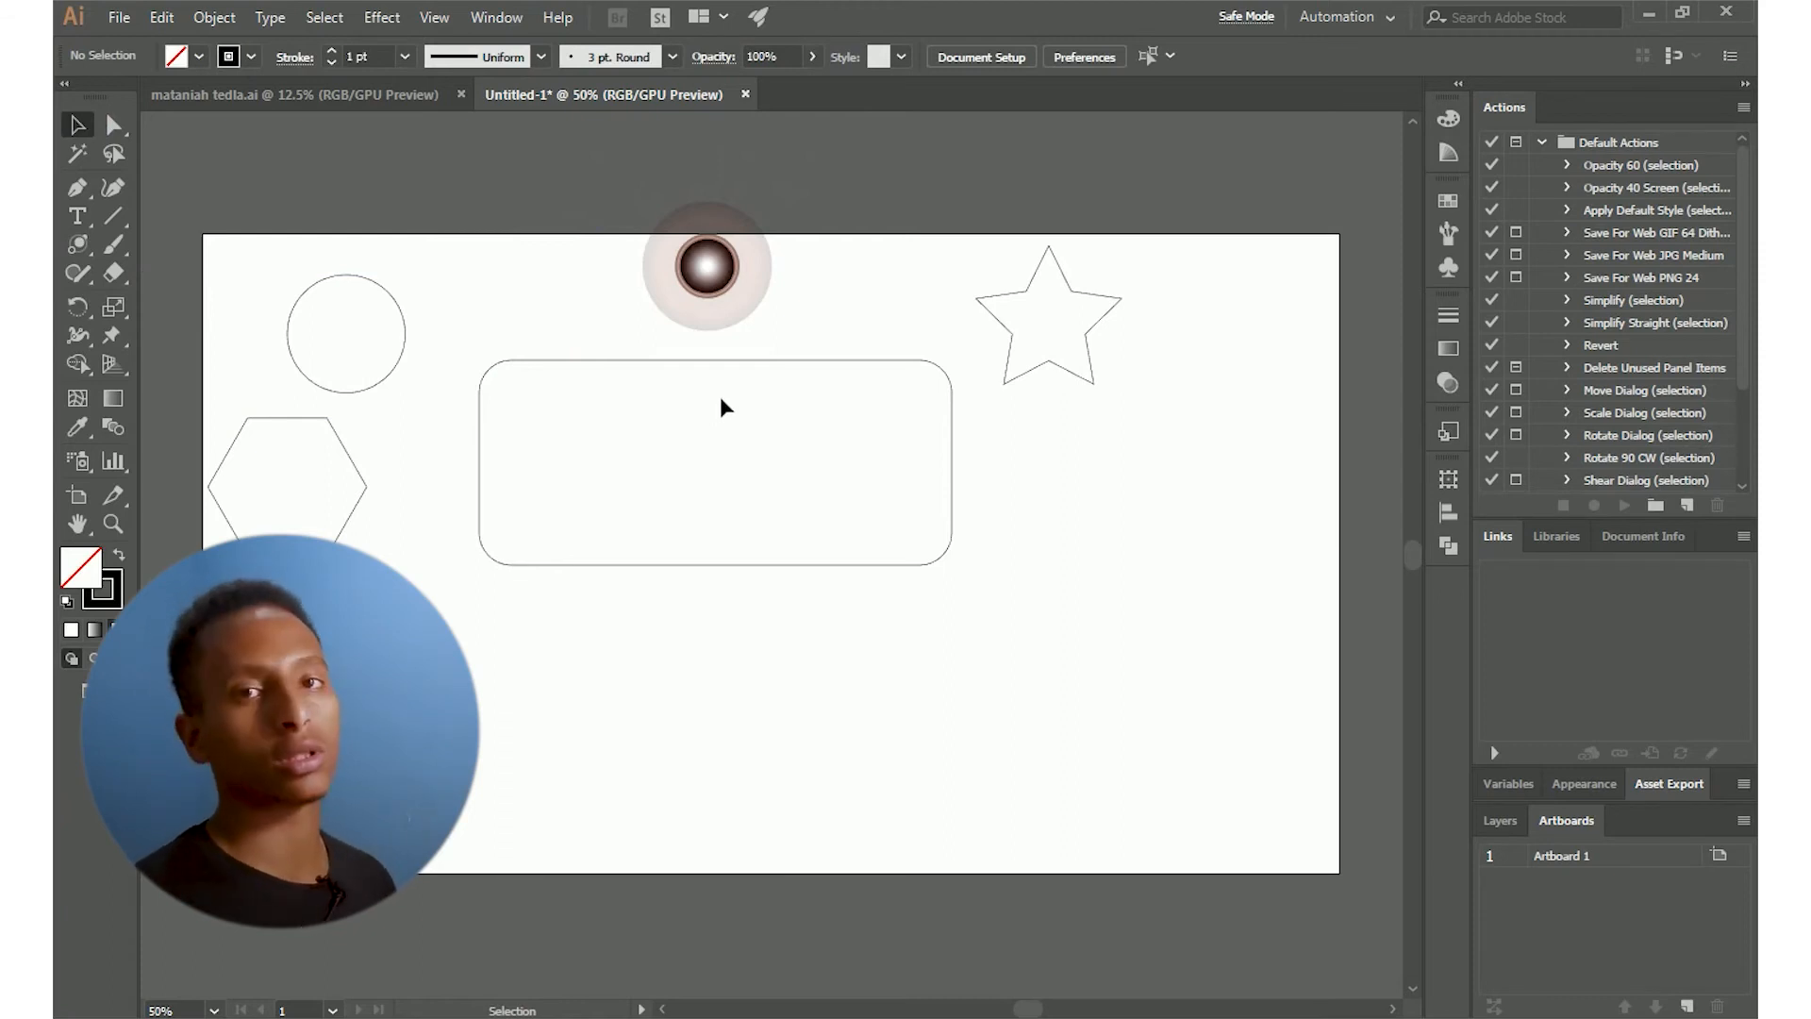
Clear all the drawn shapes from the artboard
click(708, 265)
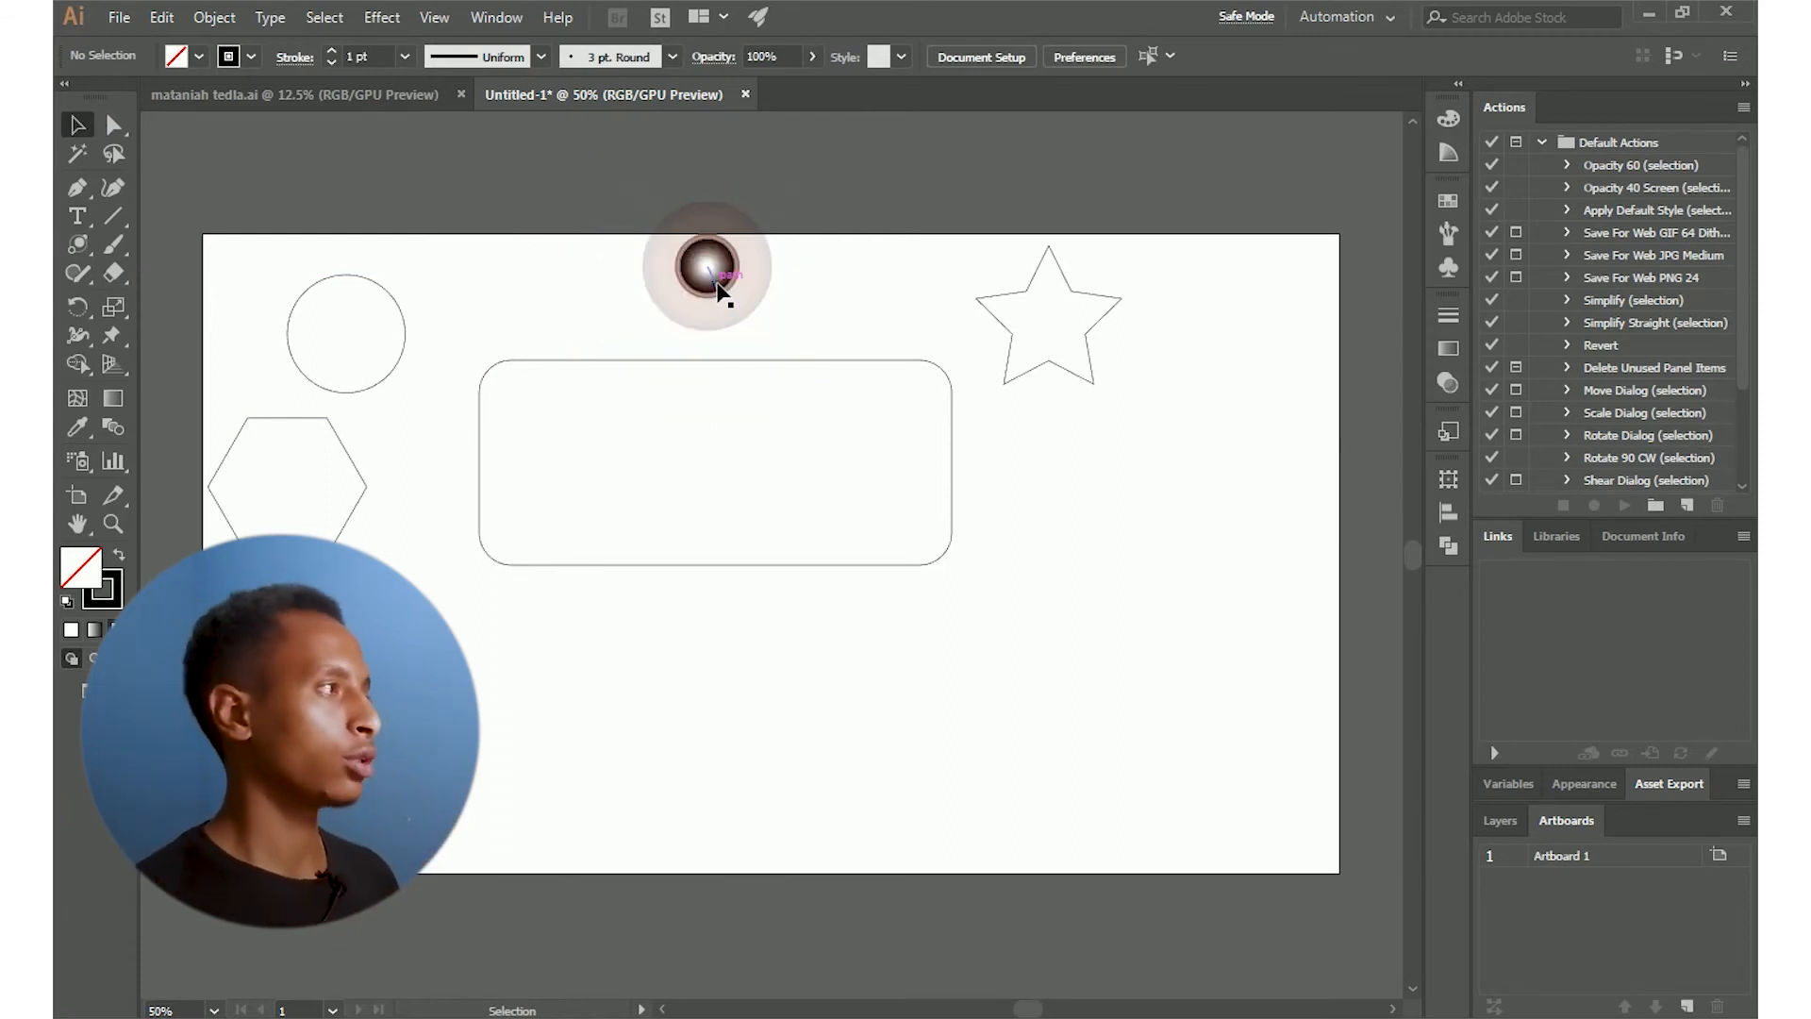
drag(717, 283, 727, 274)
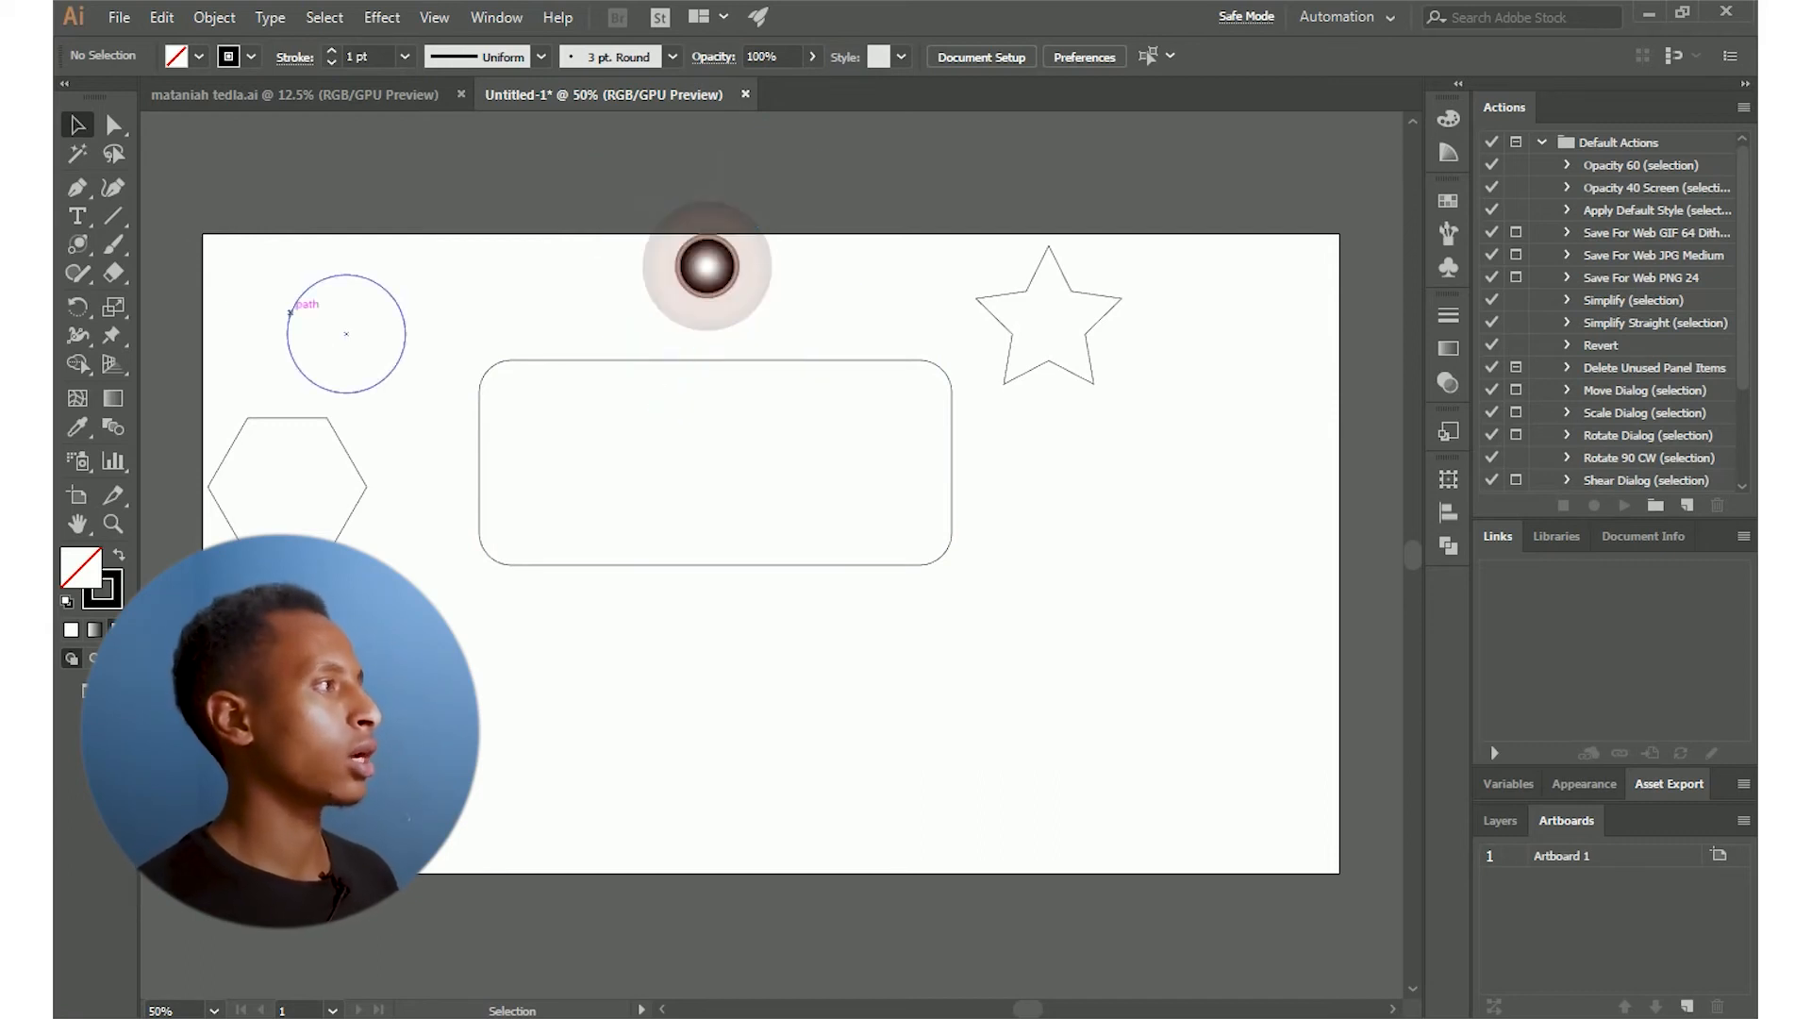
click(91, 245)
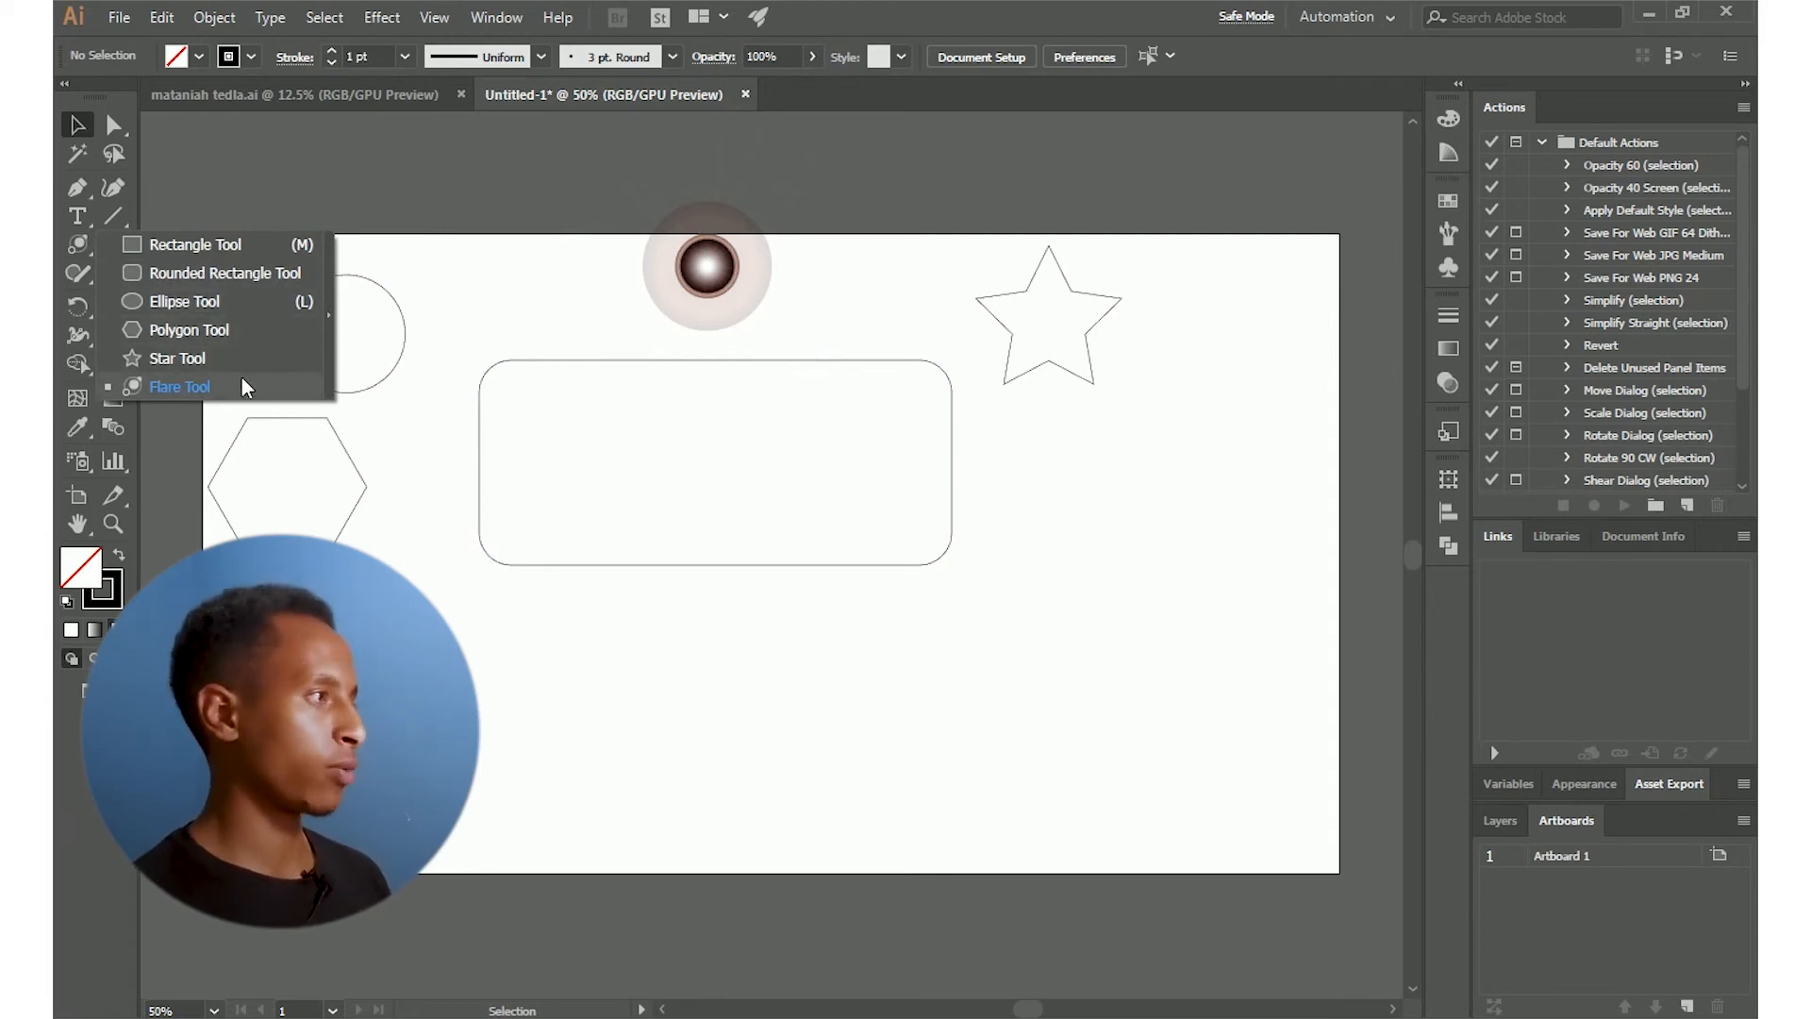
click(492, 290)
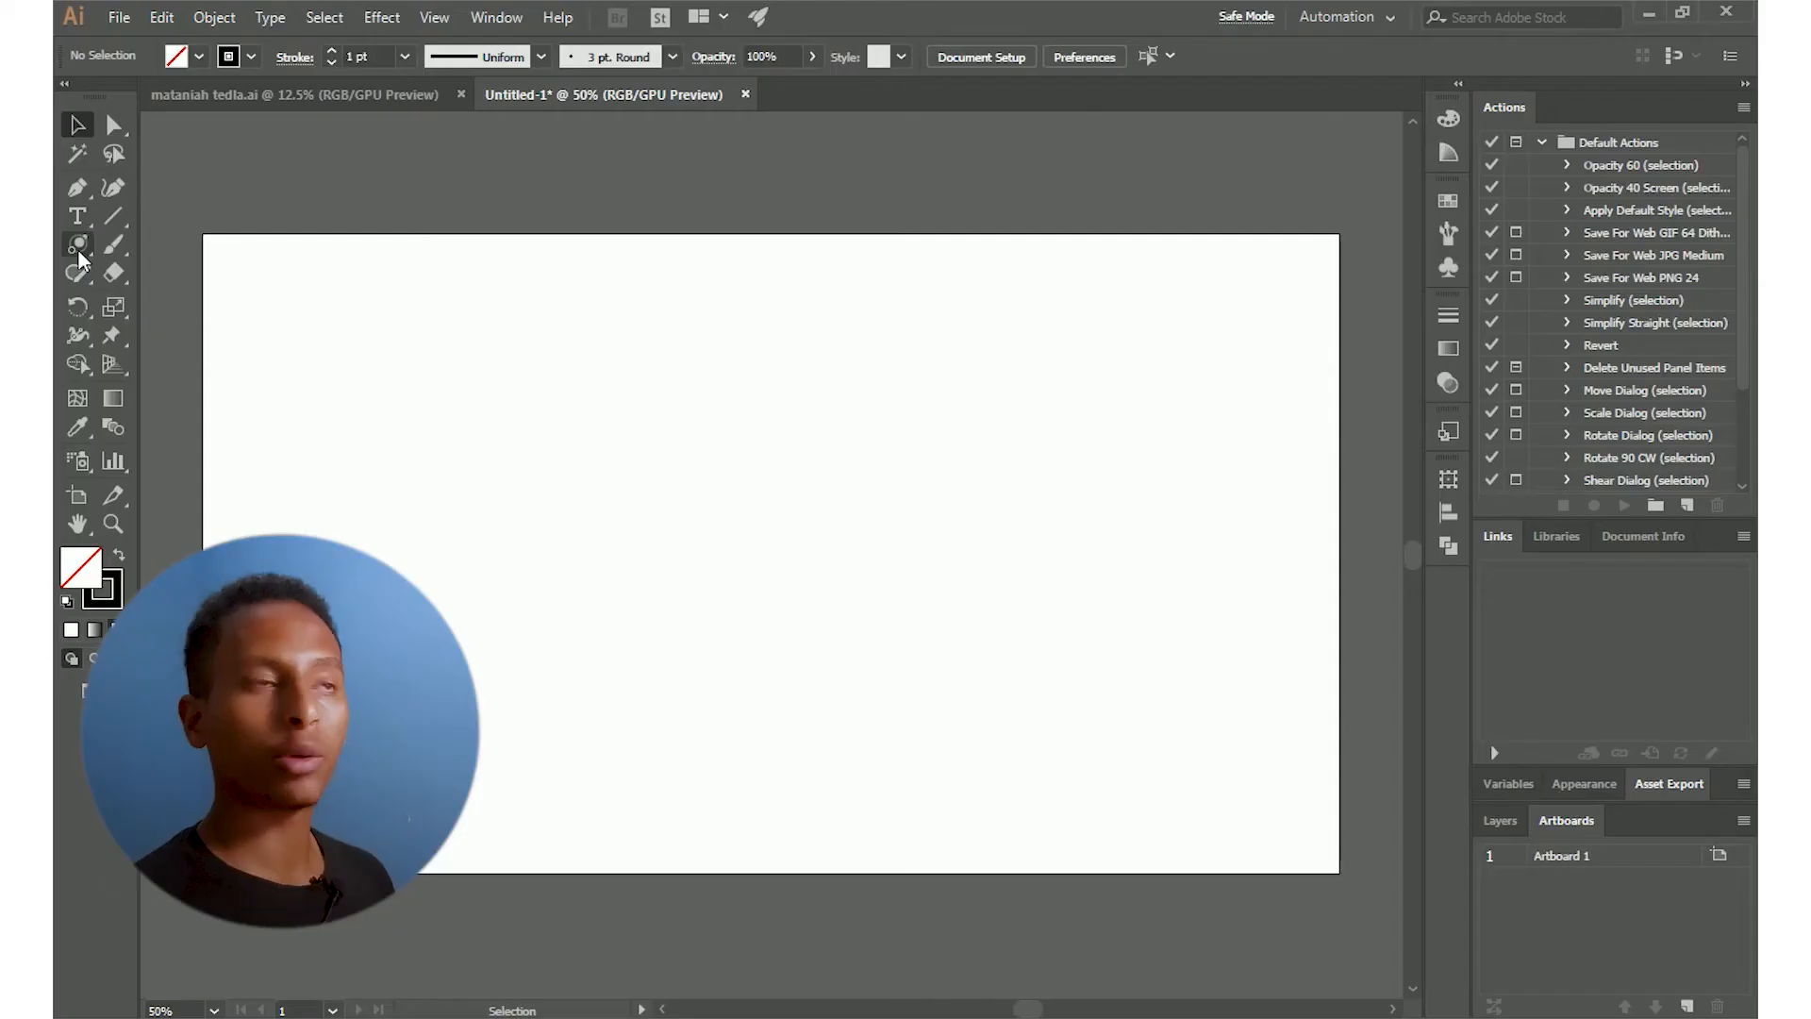
Draw freehand curves with the Pencil tool, ending with a wavy vertical path below and left of the leftmost curve
click(118, 253)
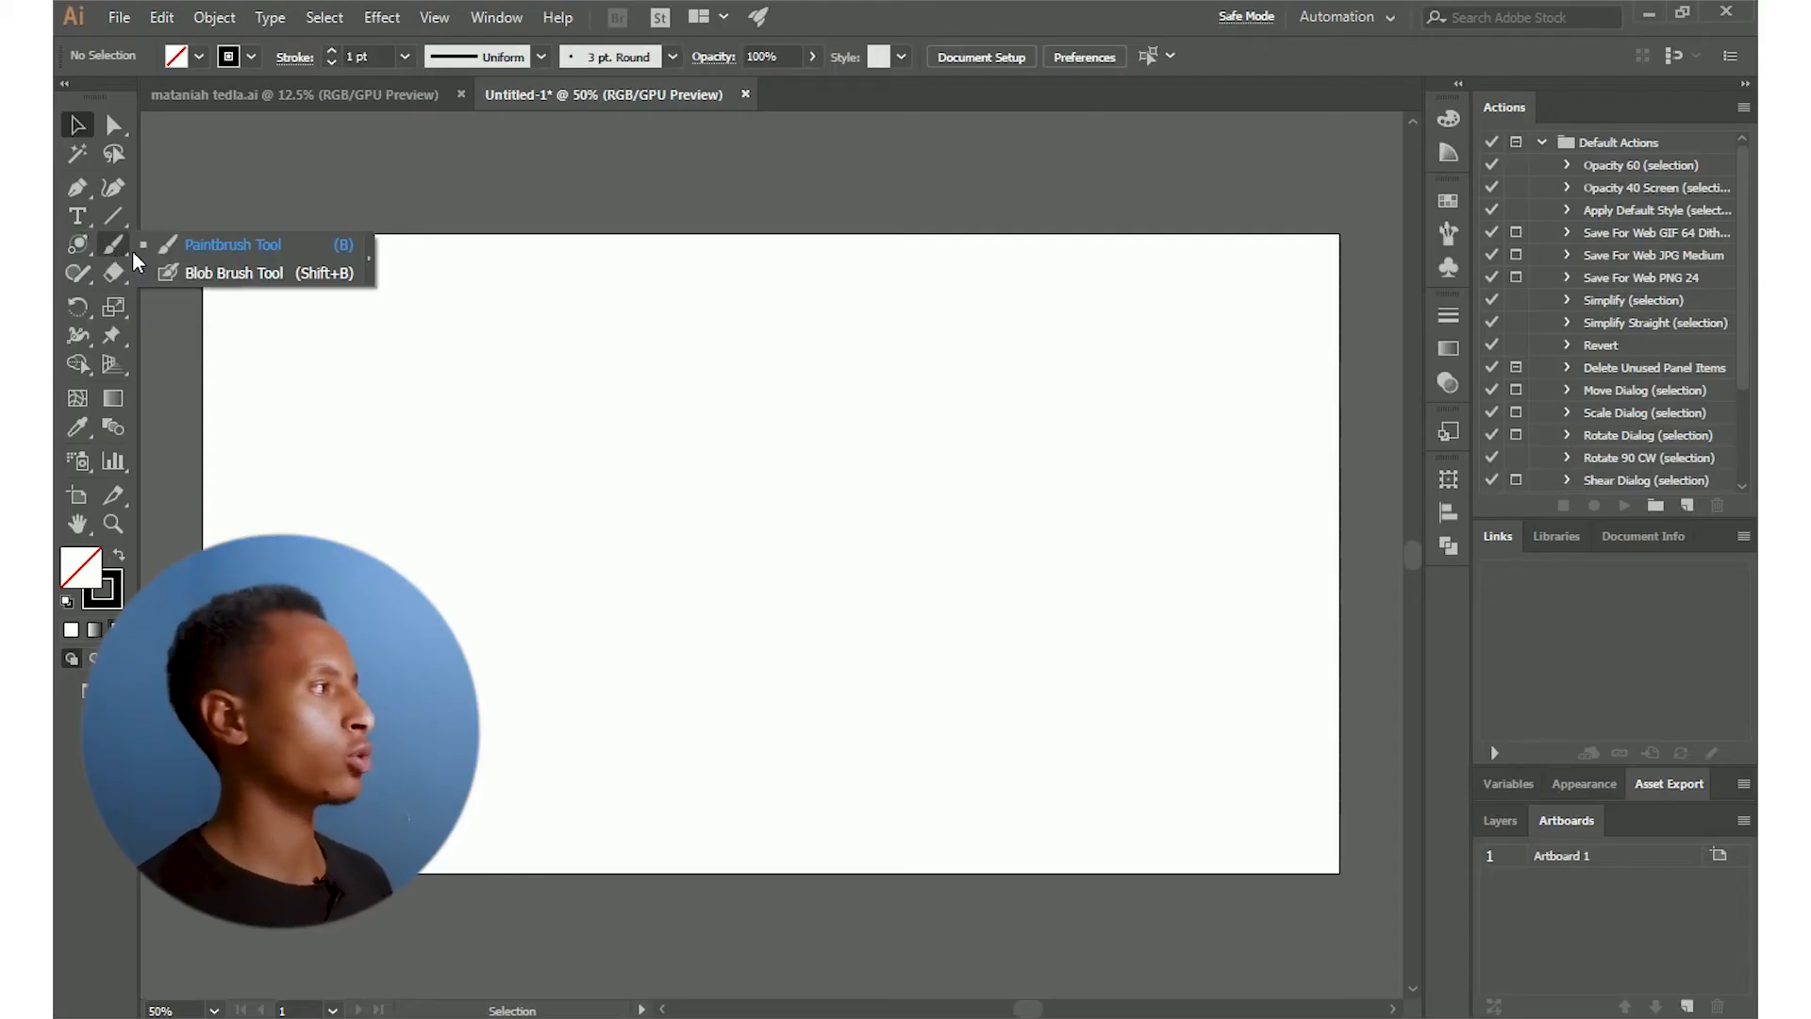
click(81, 280)
click(171, 295)
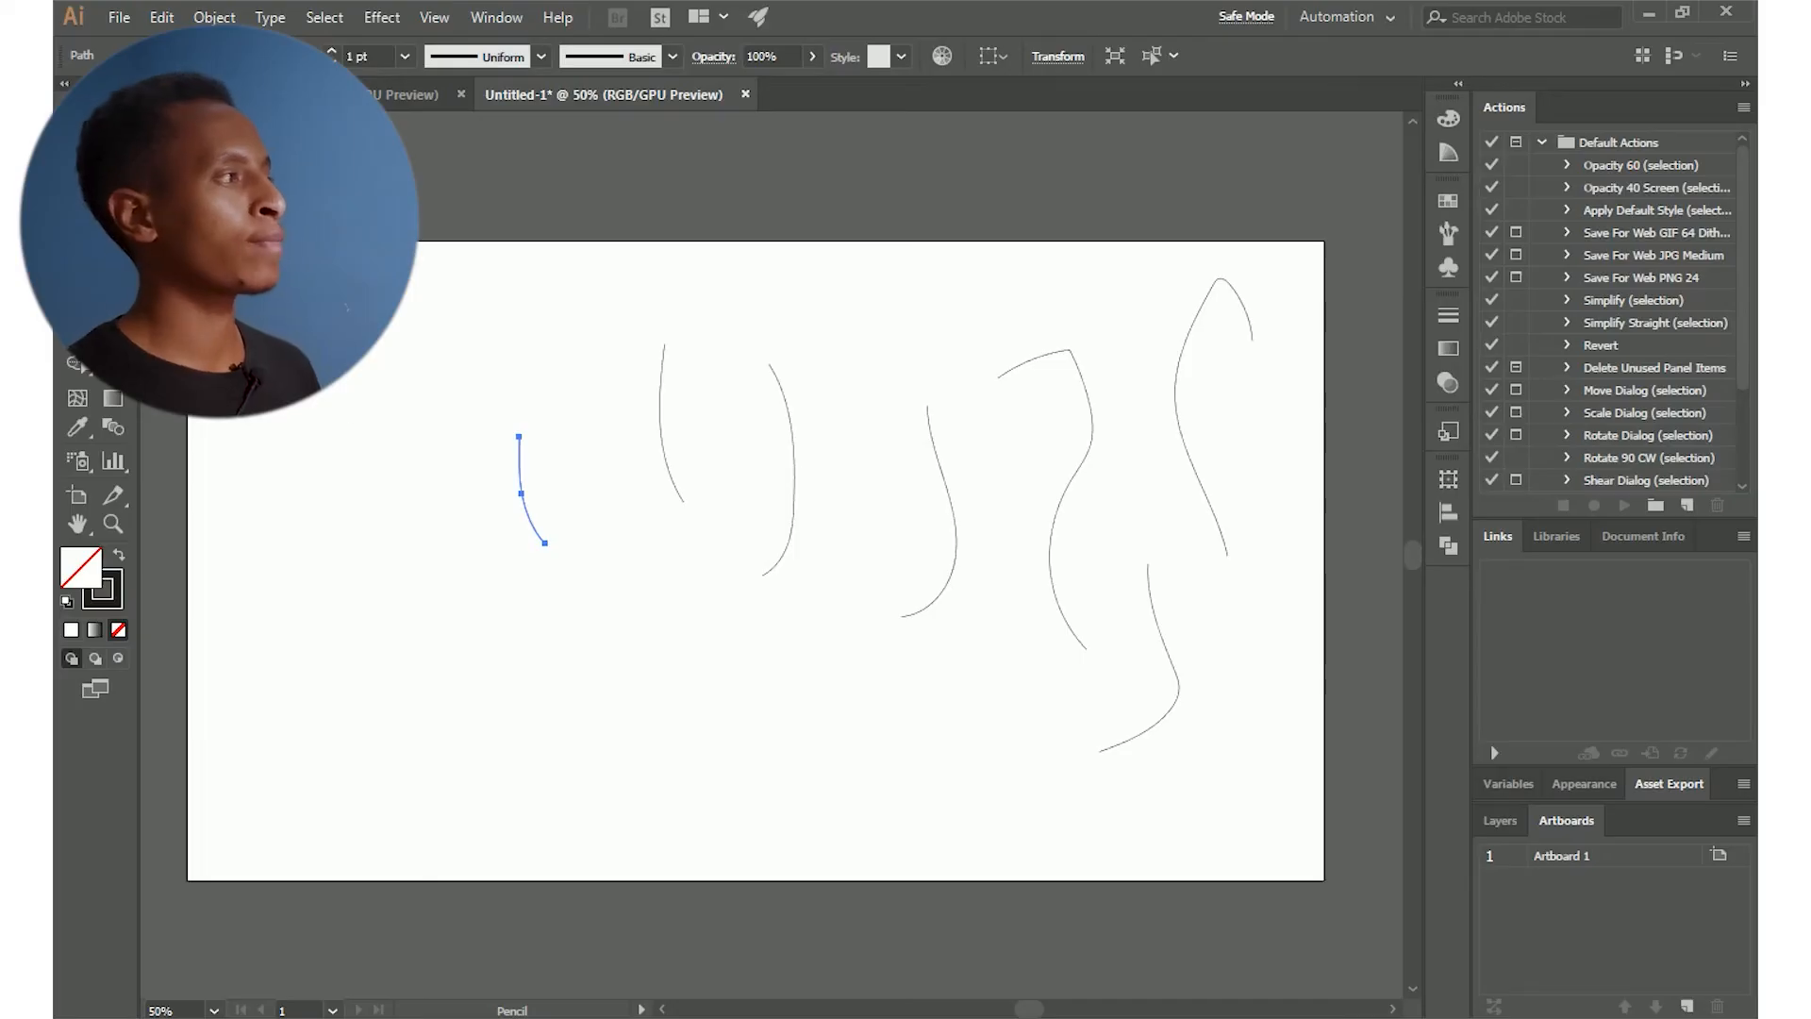
alt+scroll(438, 561, up, 3)
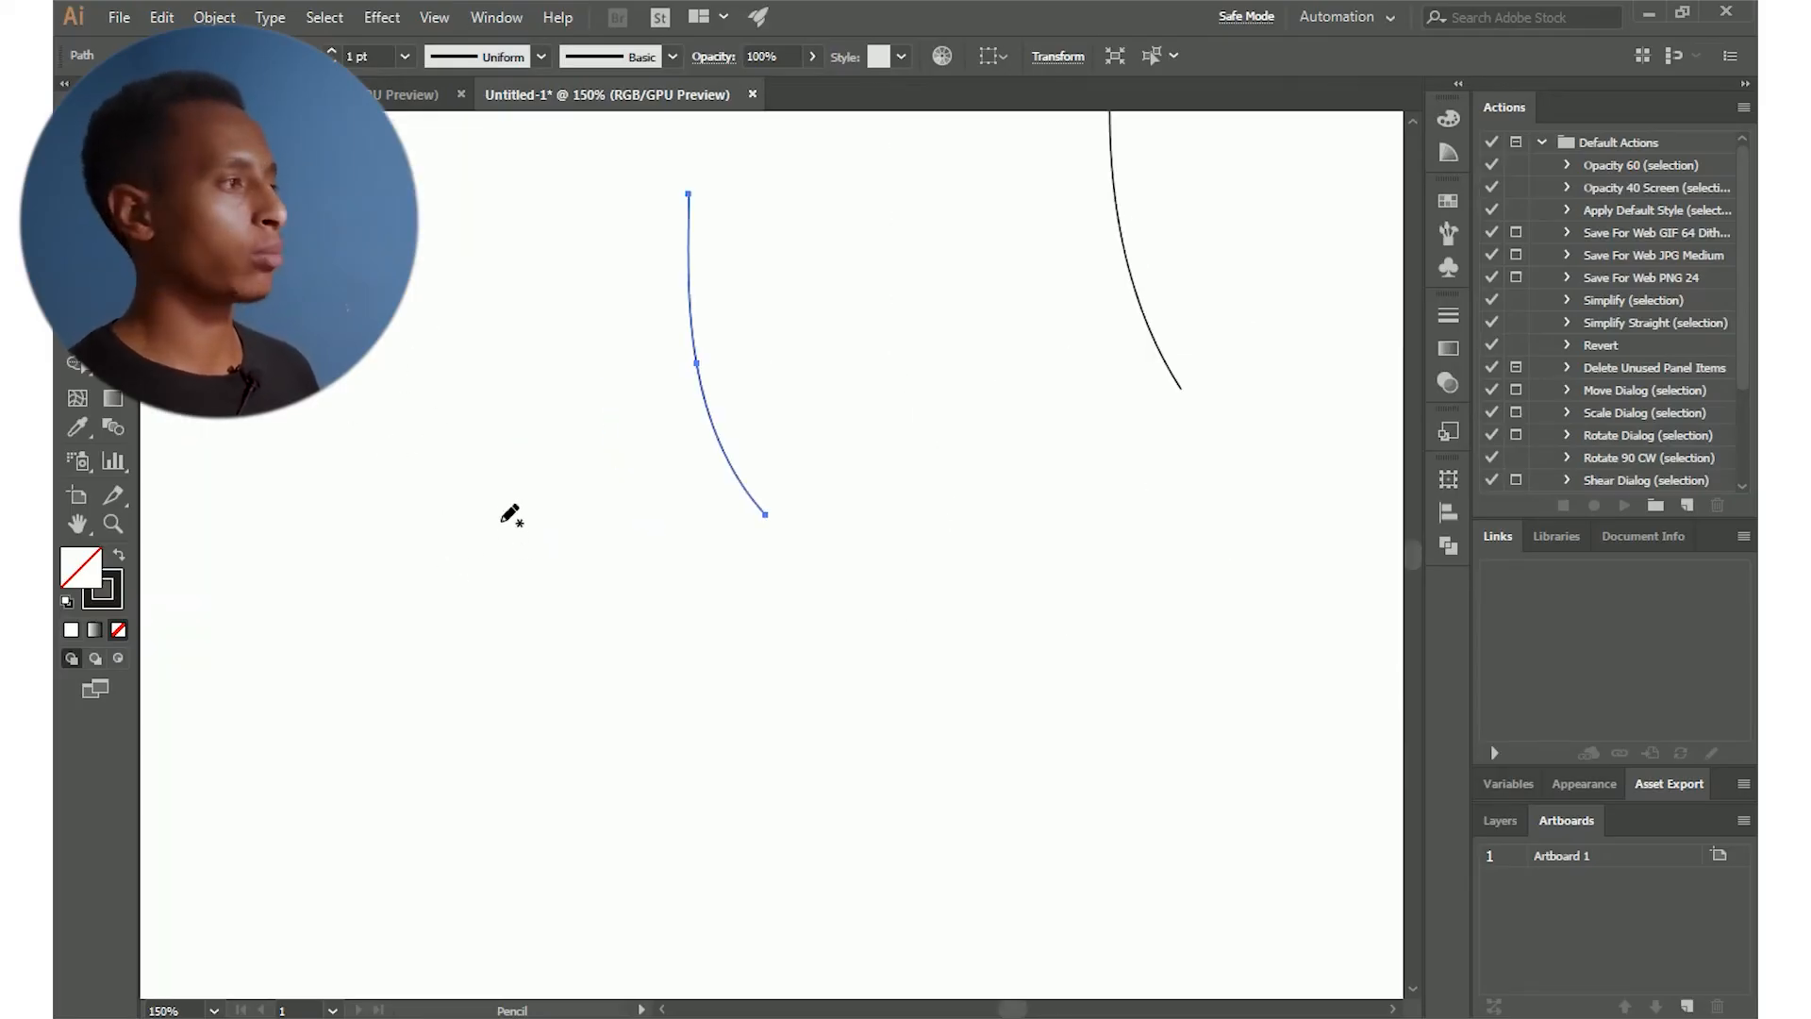
mouse_move(499, 488)
mouse_down()
mouse_move(514, 702)
mouse_move(496, 773)
mouse_up()
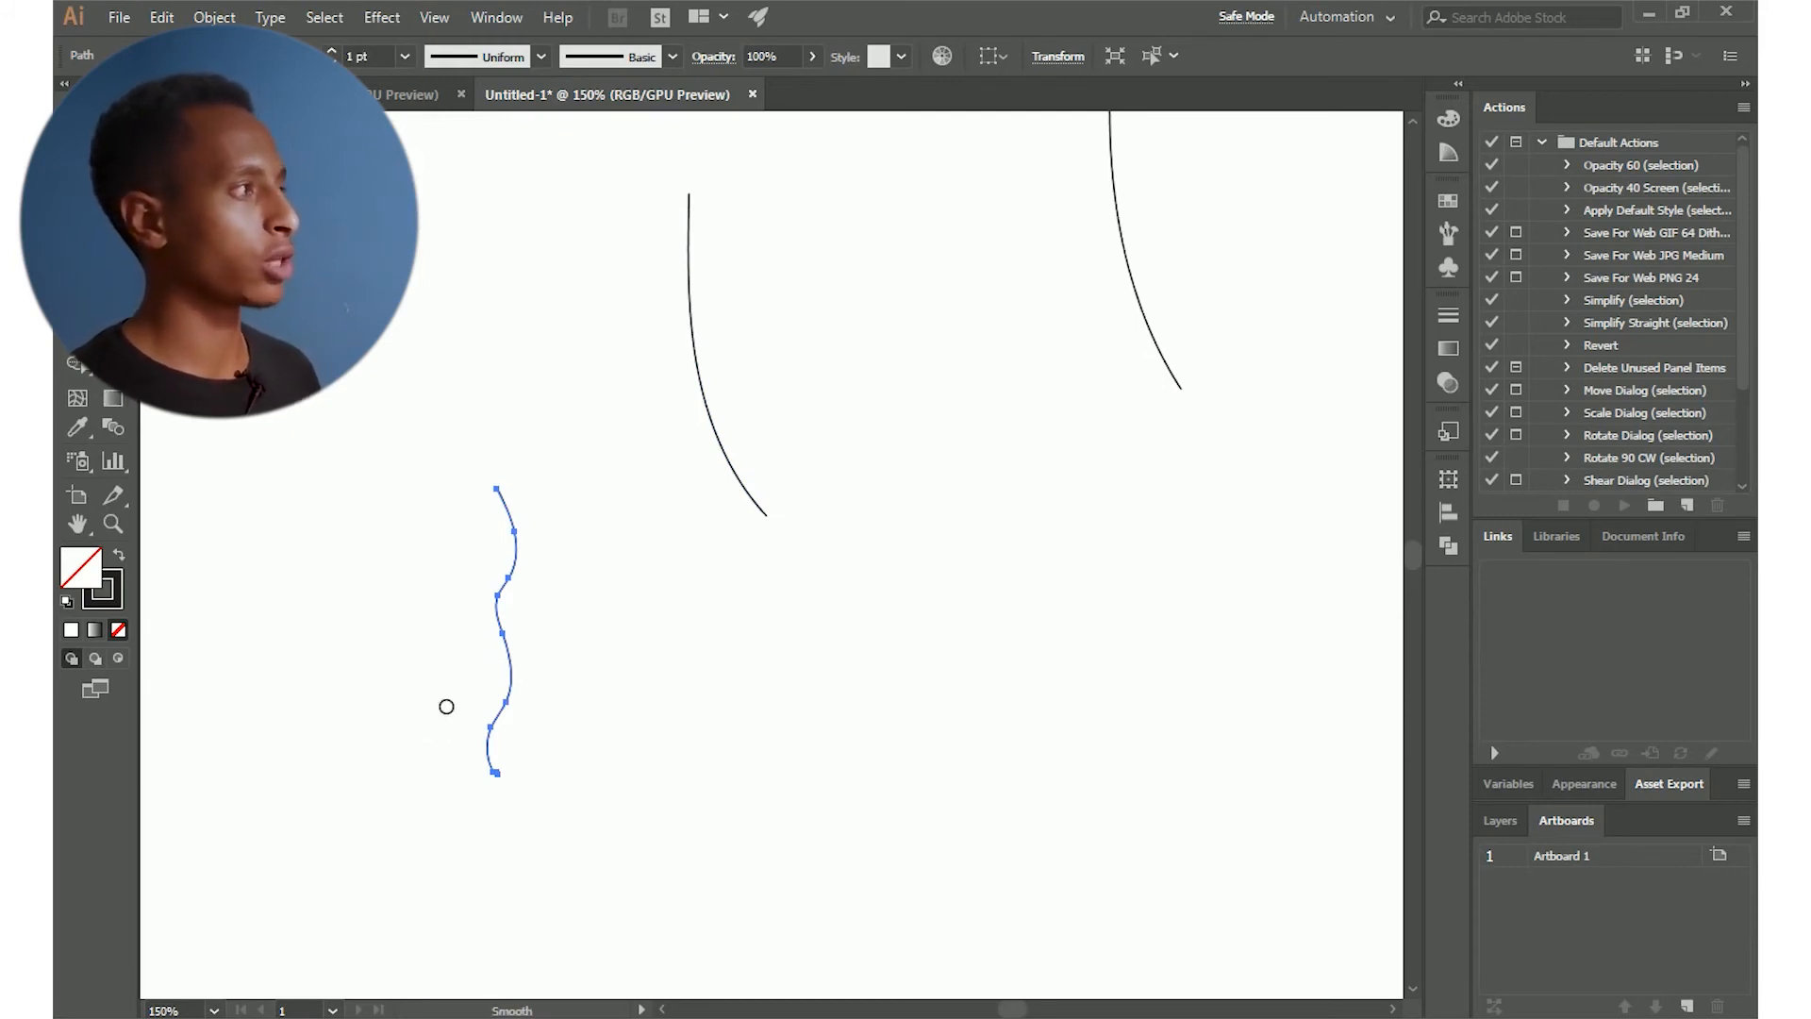
Smooth the bends of the wavy vertical path and its curled lower end with the Smooth tool
alt+scroll(558, 657, up, 3)
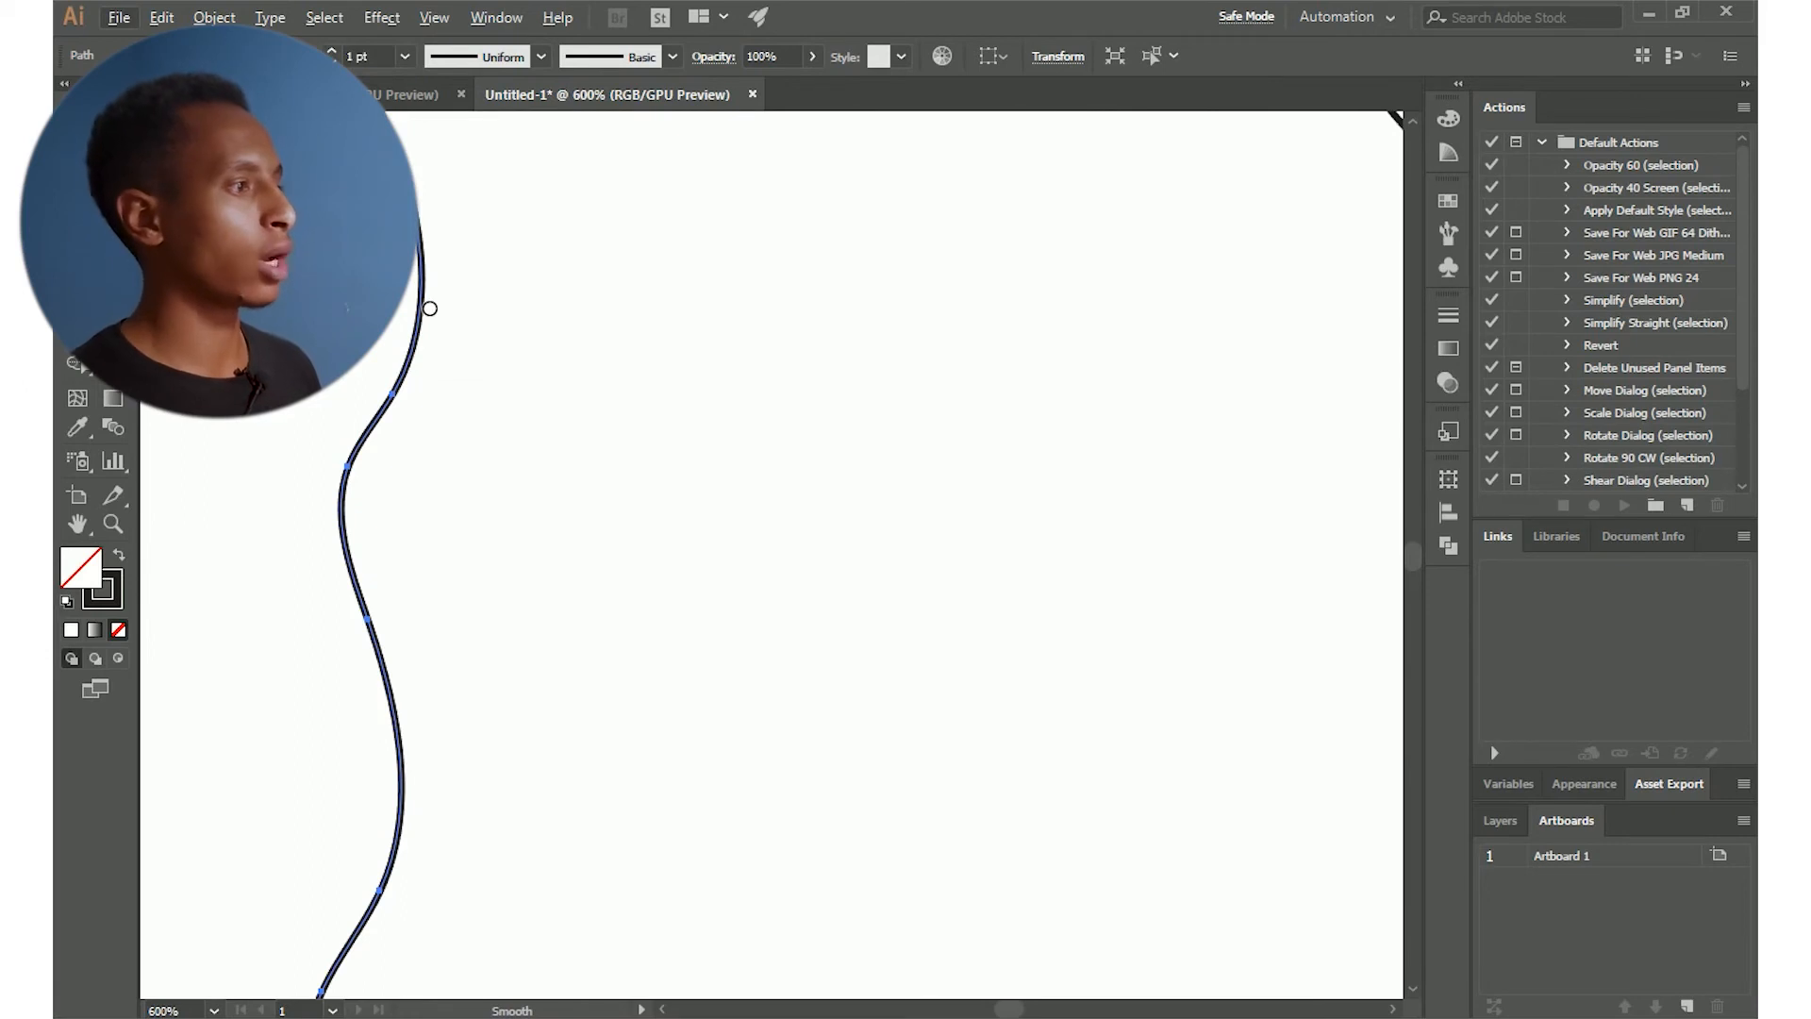
drag(390, 449, 398, 542)
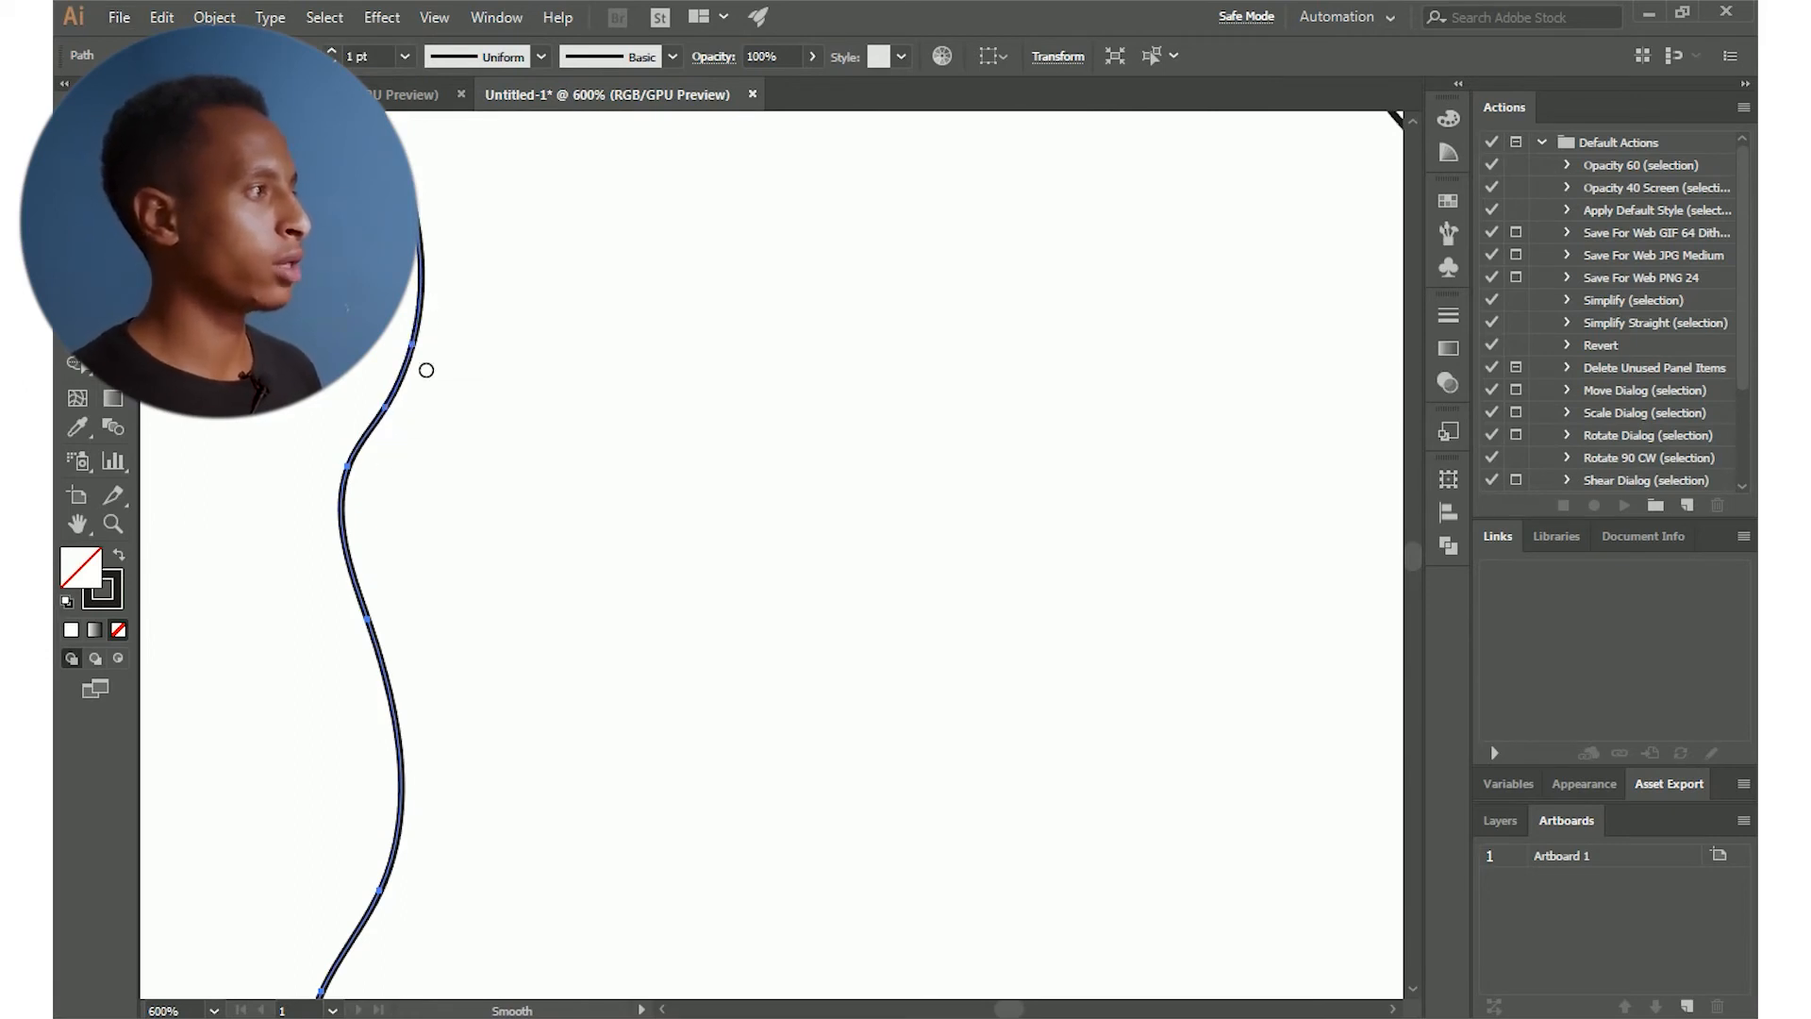
scroll(369, 594, down, 1)
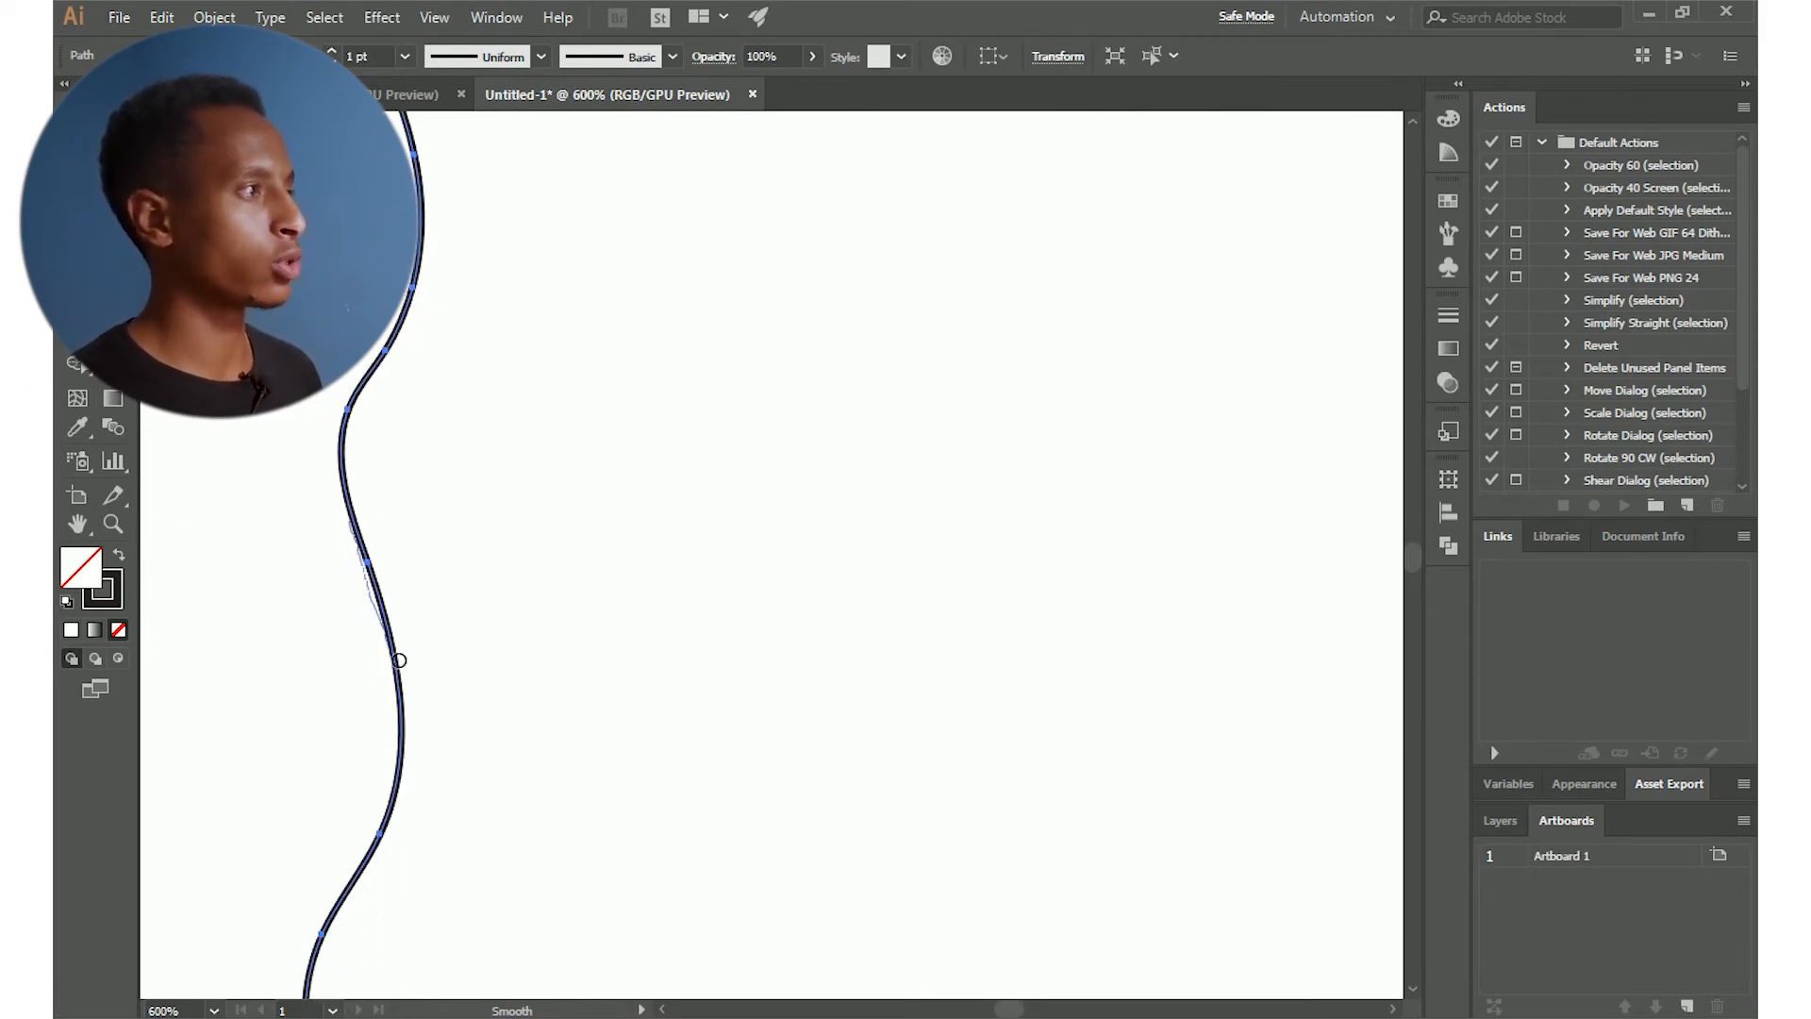
drag(399, 660, 403, 678)
scroll(401, 522, up, 1)
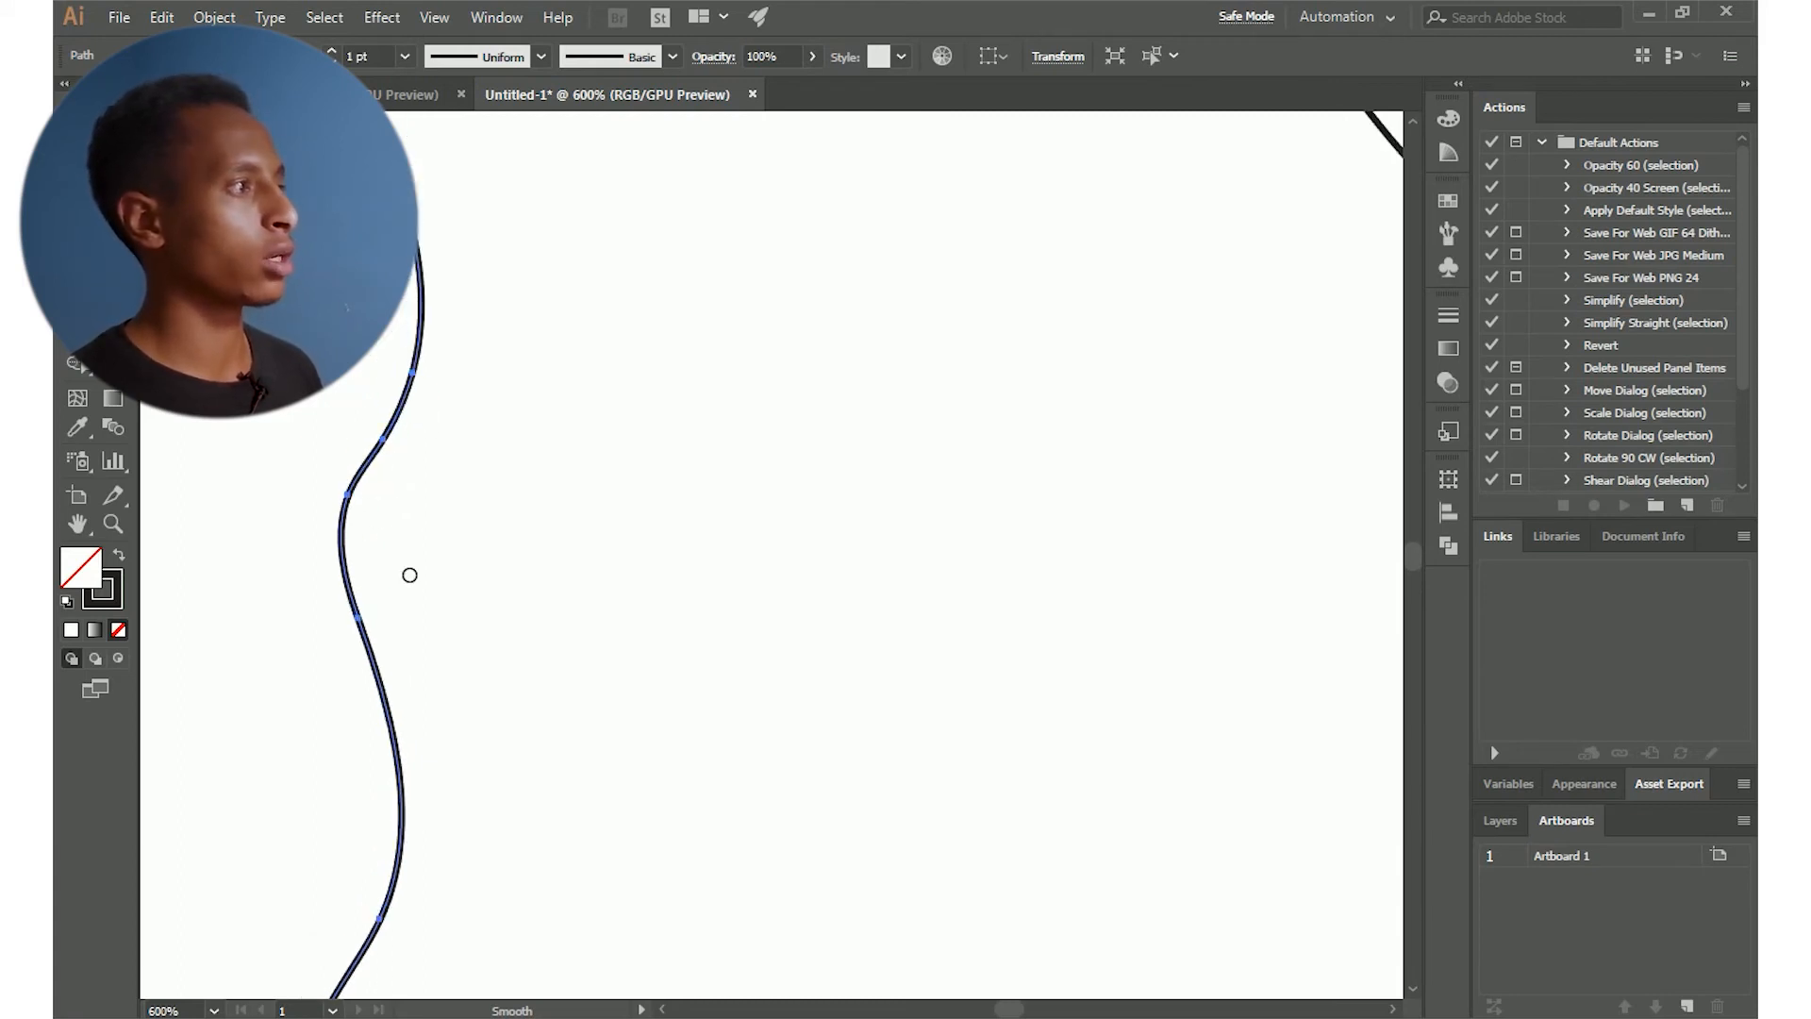
scroll(395, 669, down, 1)
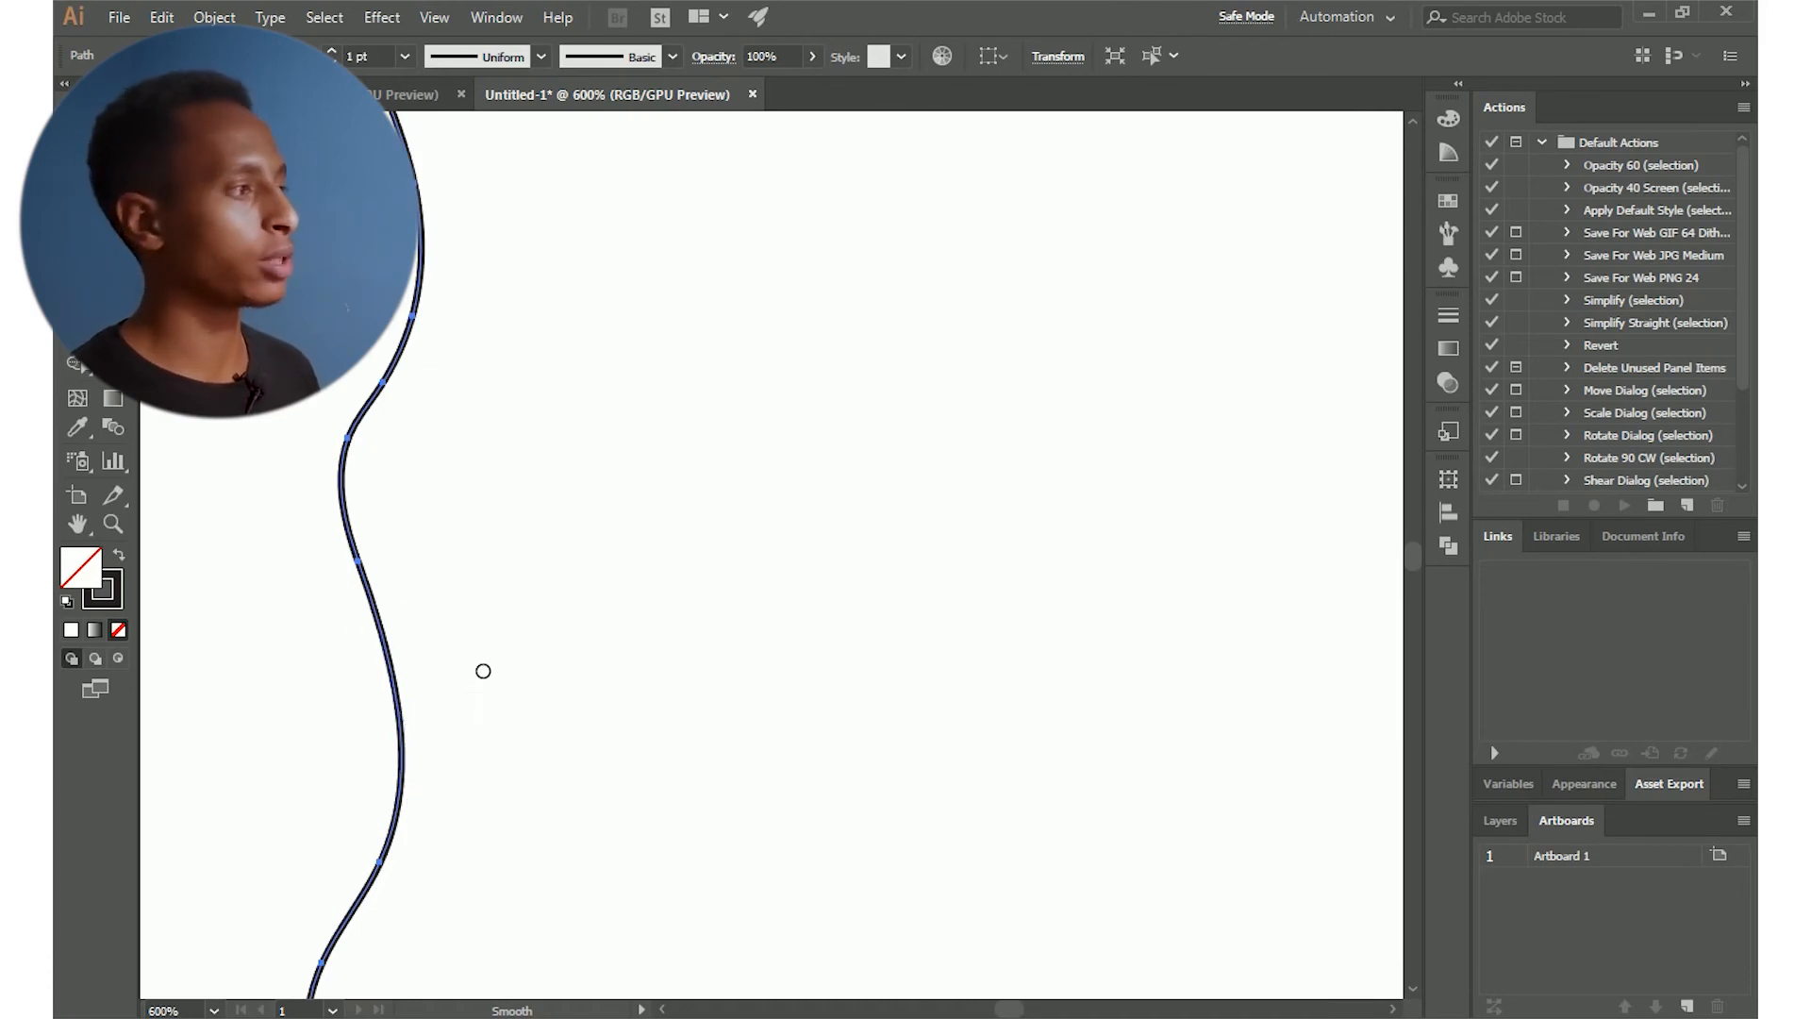
scroll(483, 670, down, 3)
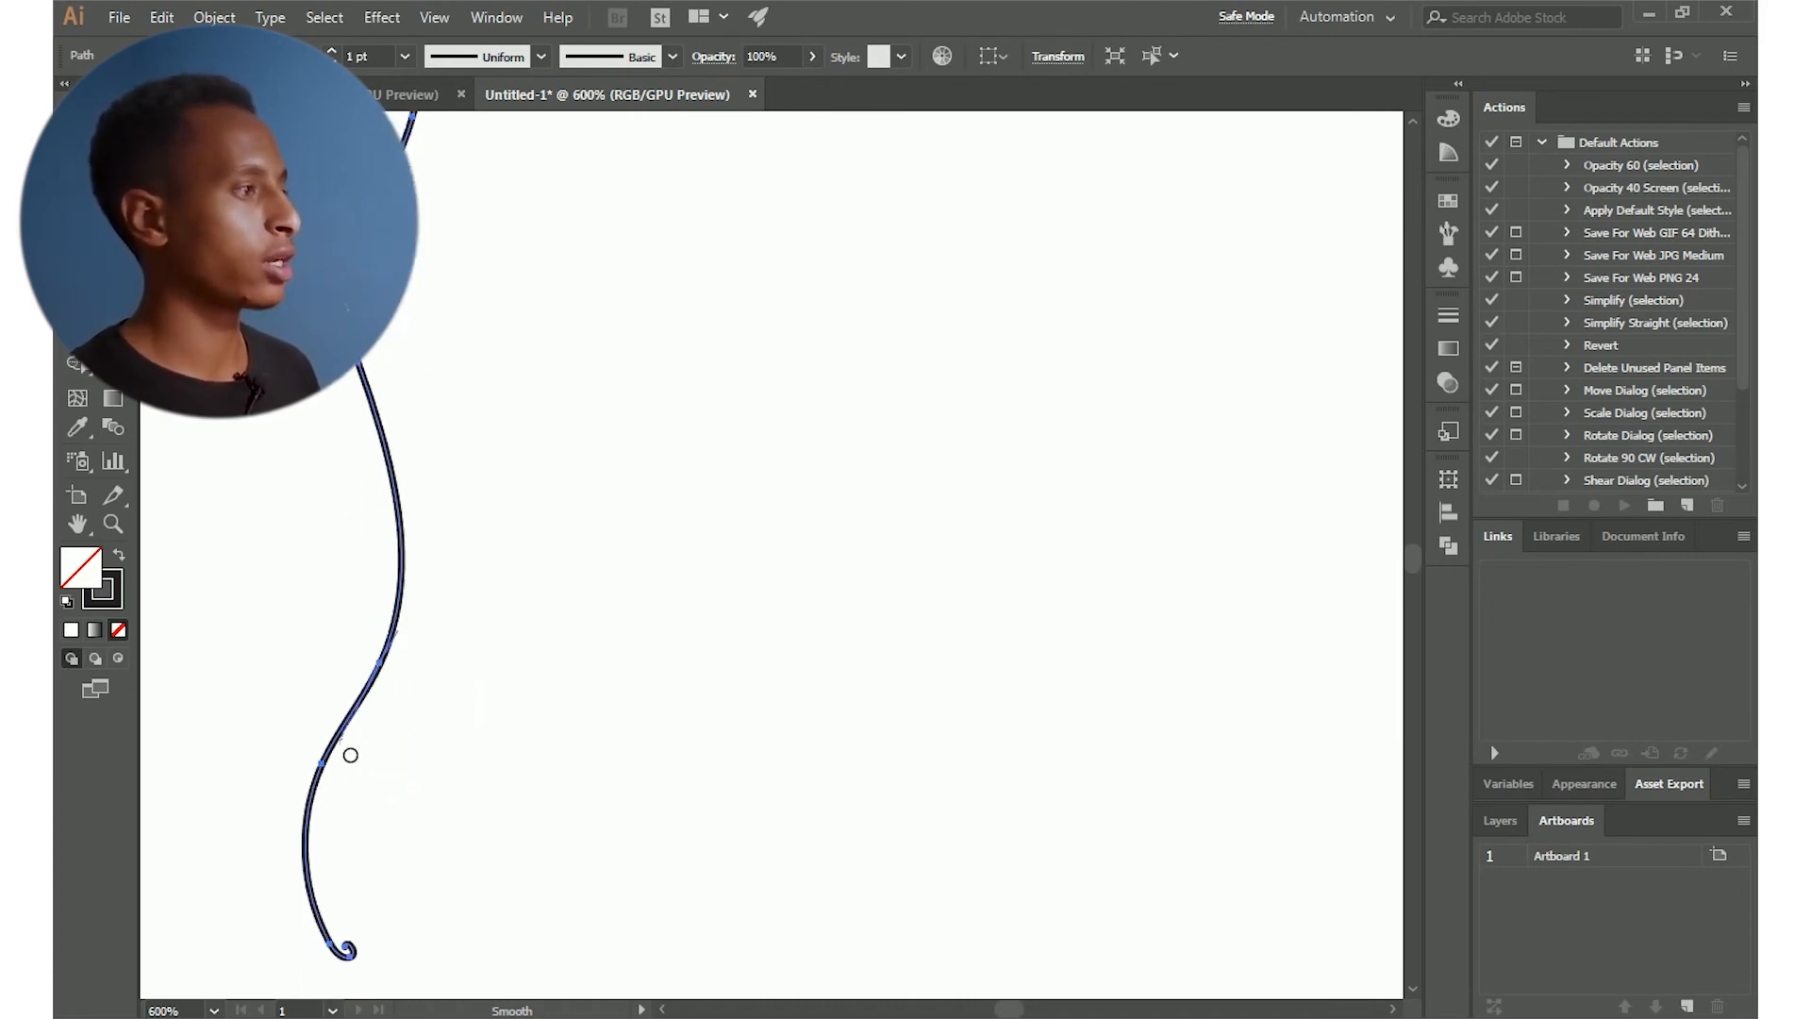
scroll(359, 881, up, 2)
scroll(376, 861, down, 4)
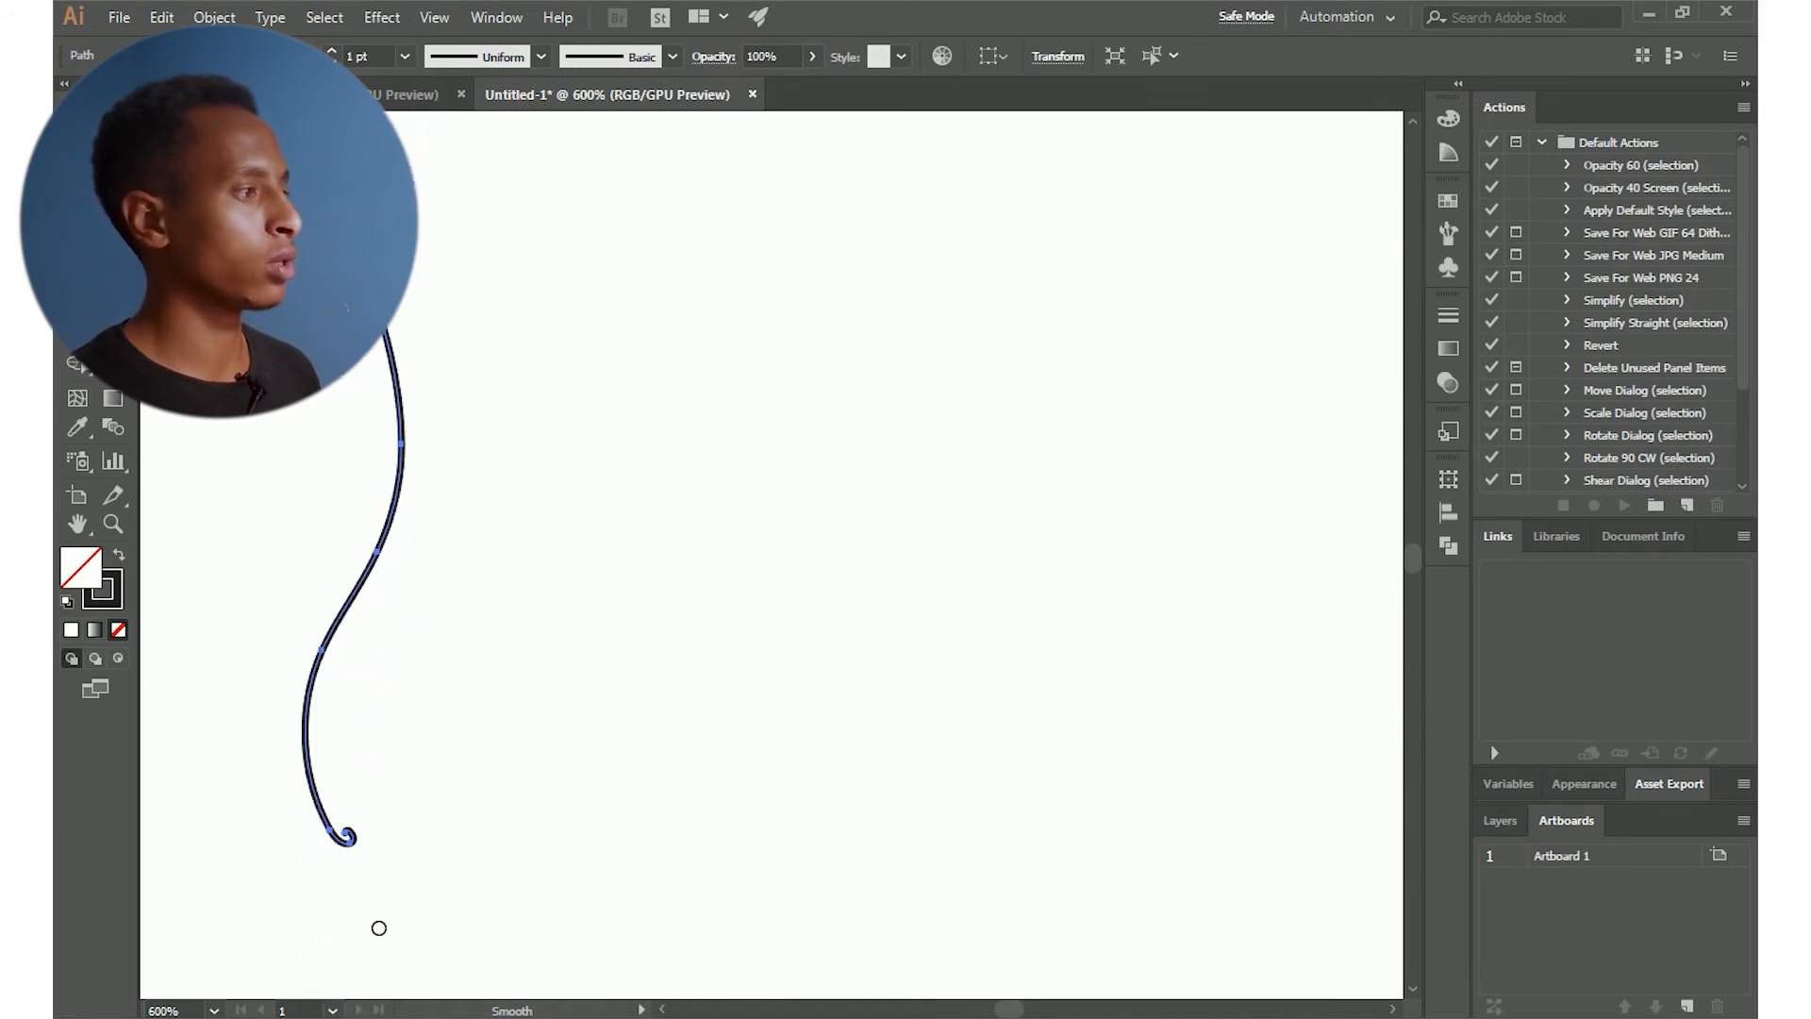
drag(337, 845, 363, 847)
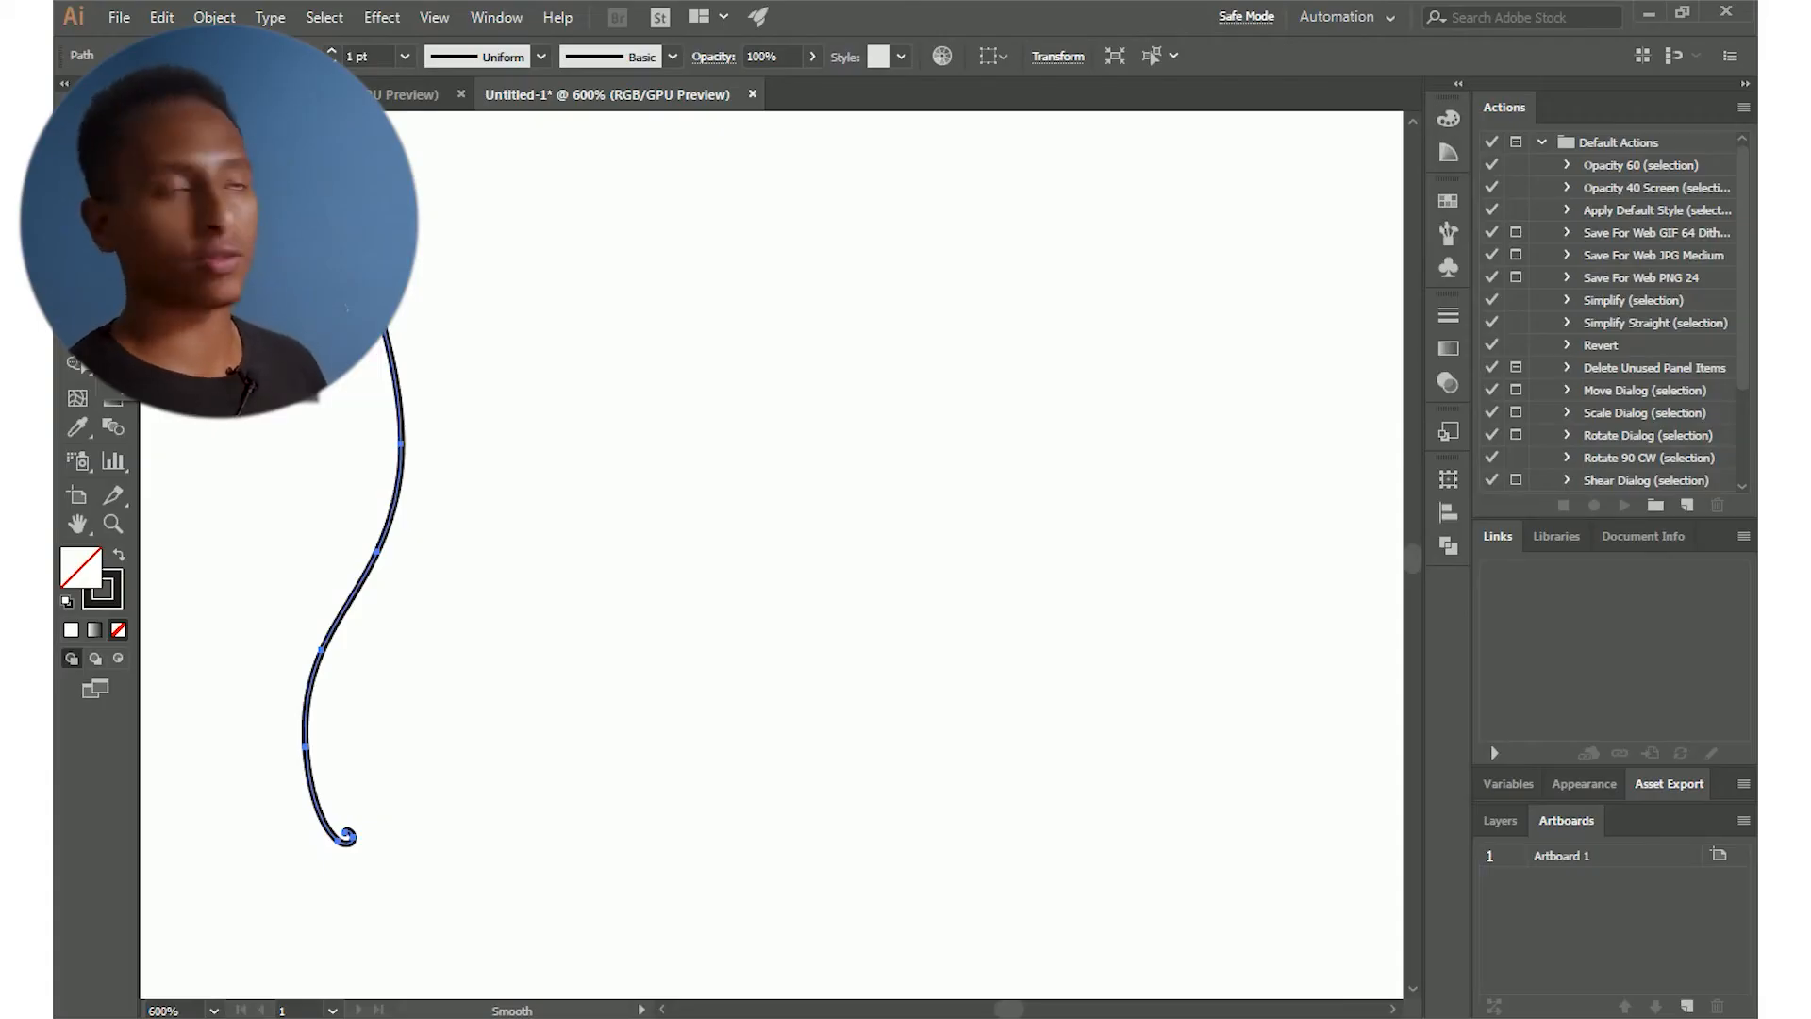
Erase two short segments of the wavy path with the Path Eraser tool, one above the curled end and one higher up
click(198, 357)
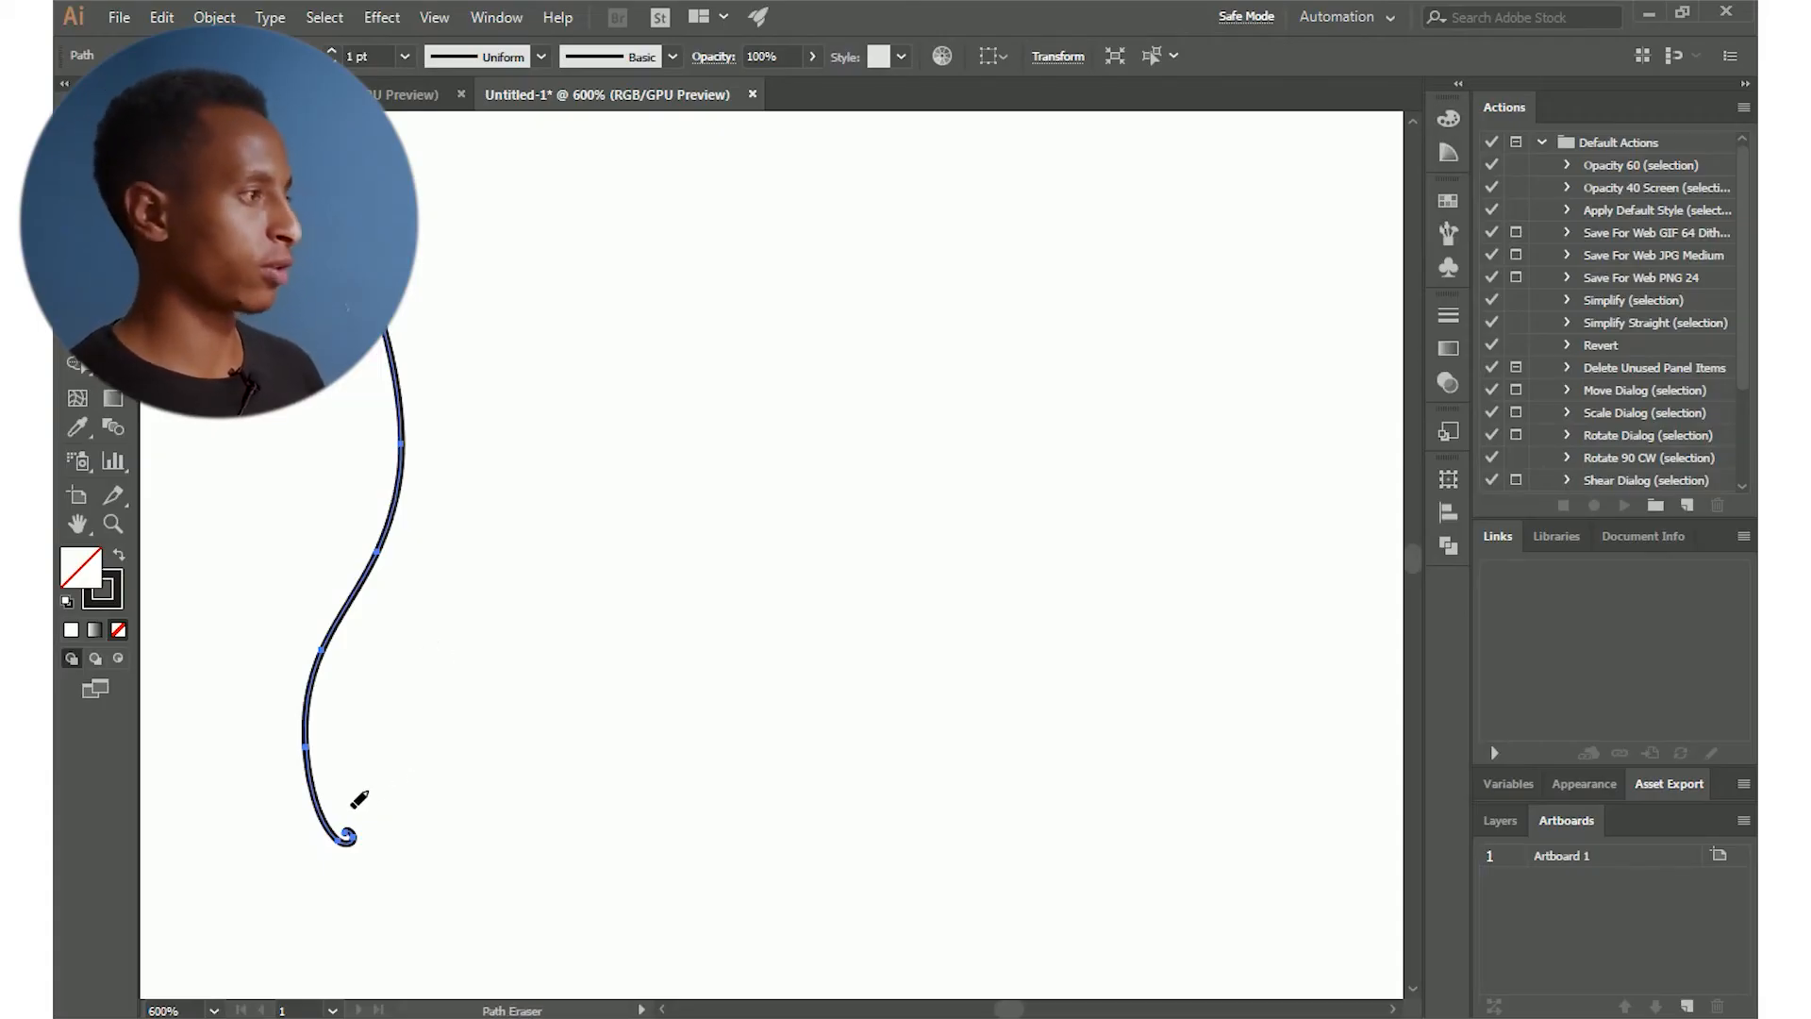
drag(315, 756, 336, 826)
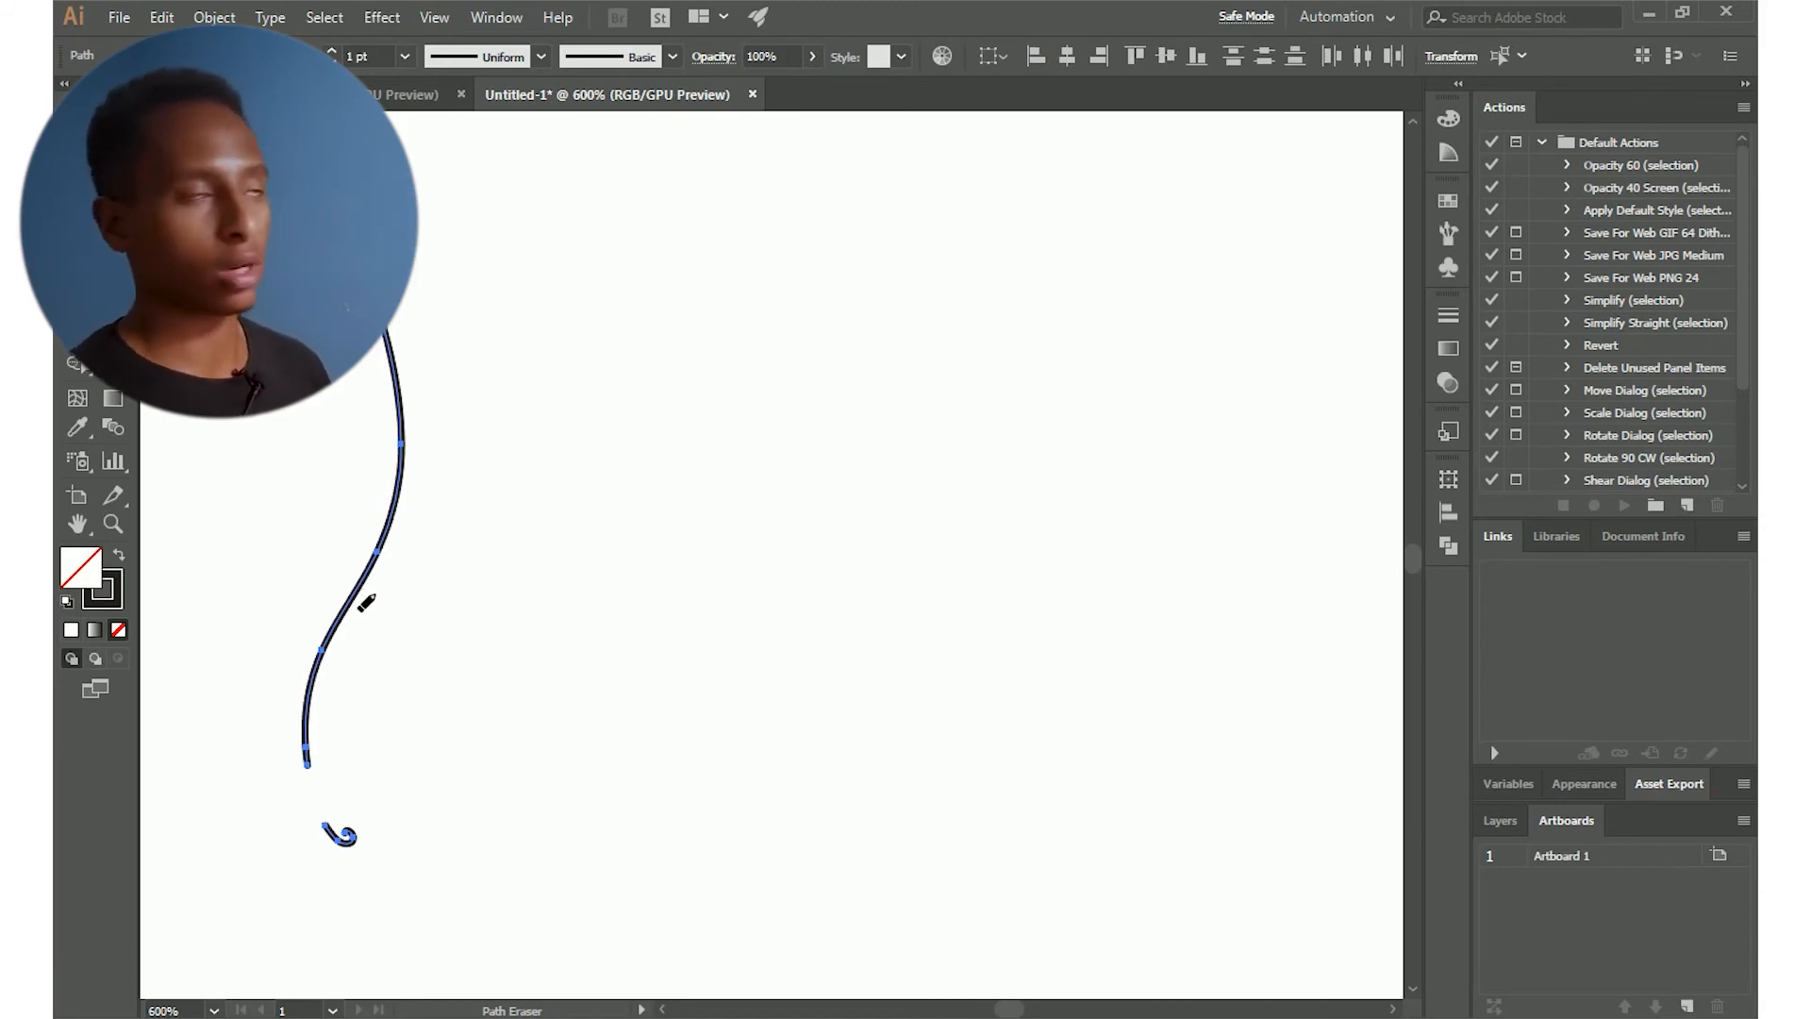
drag(366, 602, 400, 744)
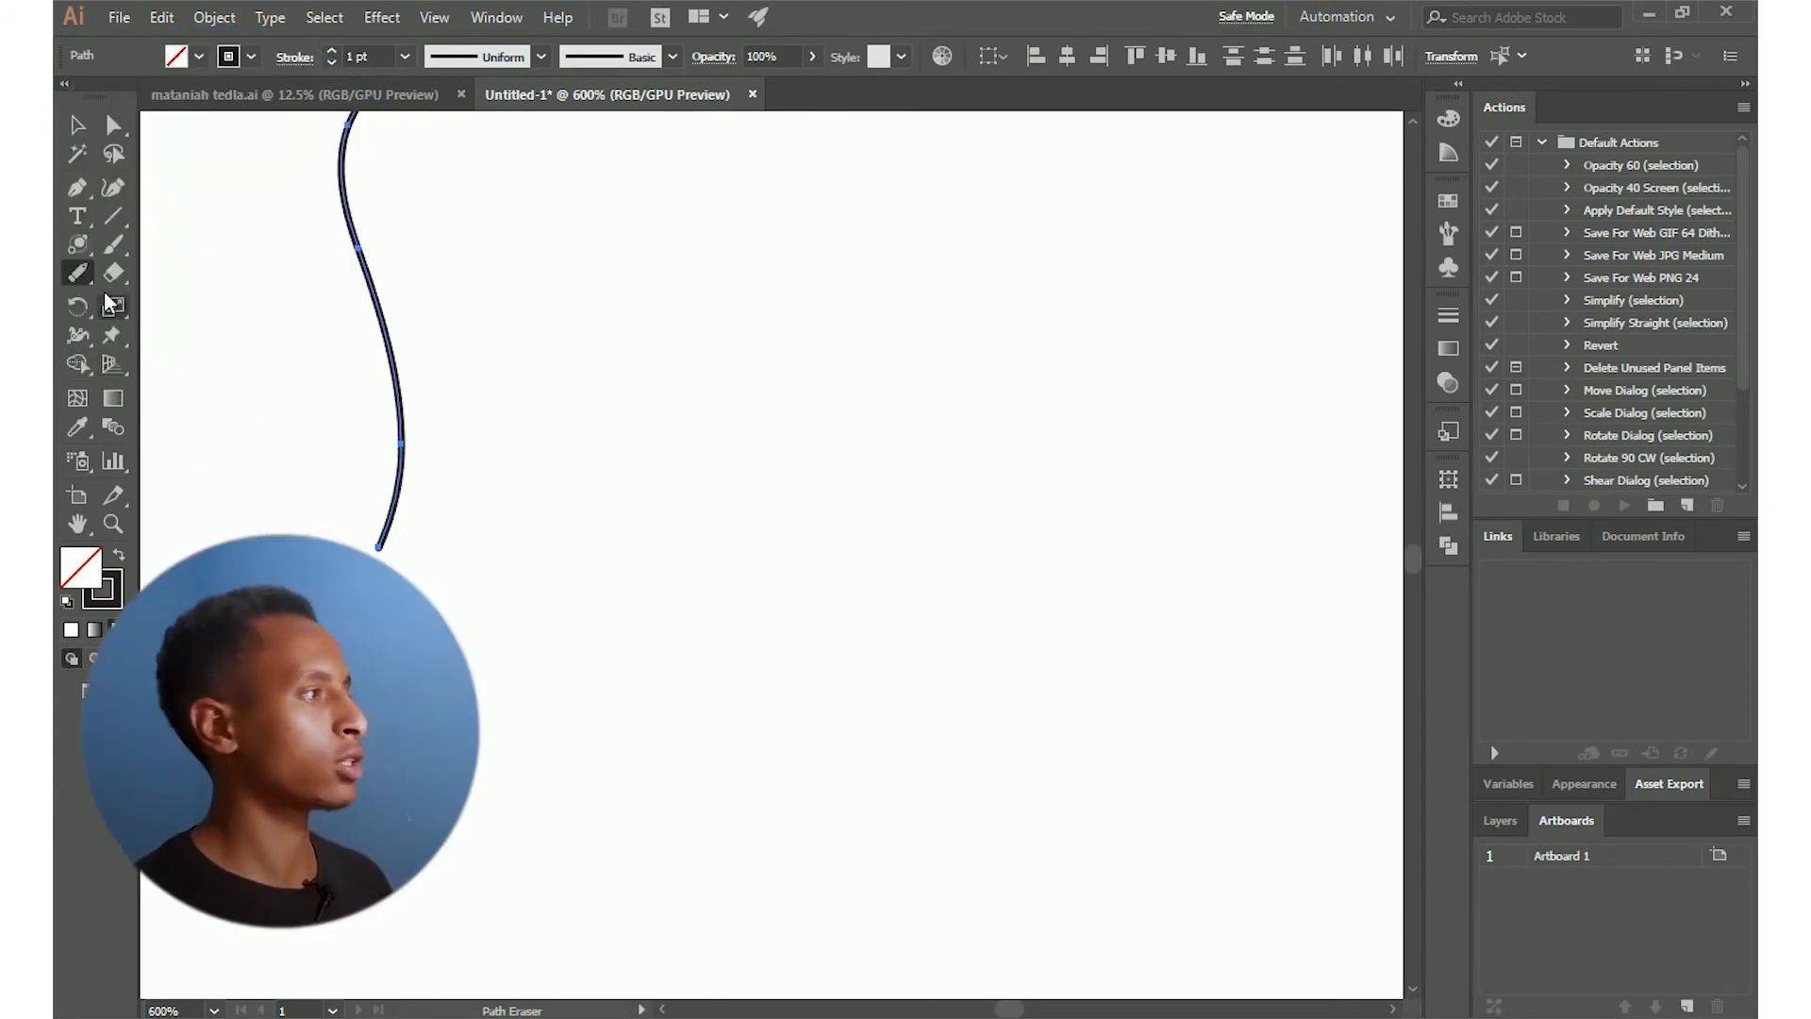
Reconnect both gaps in the wavy path with the Join tool
click(85, 273)
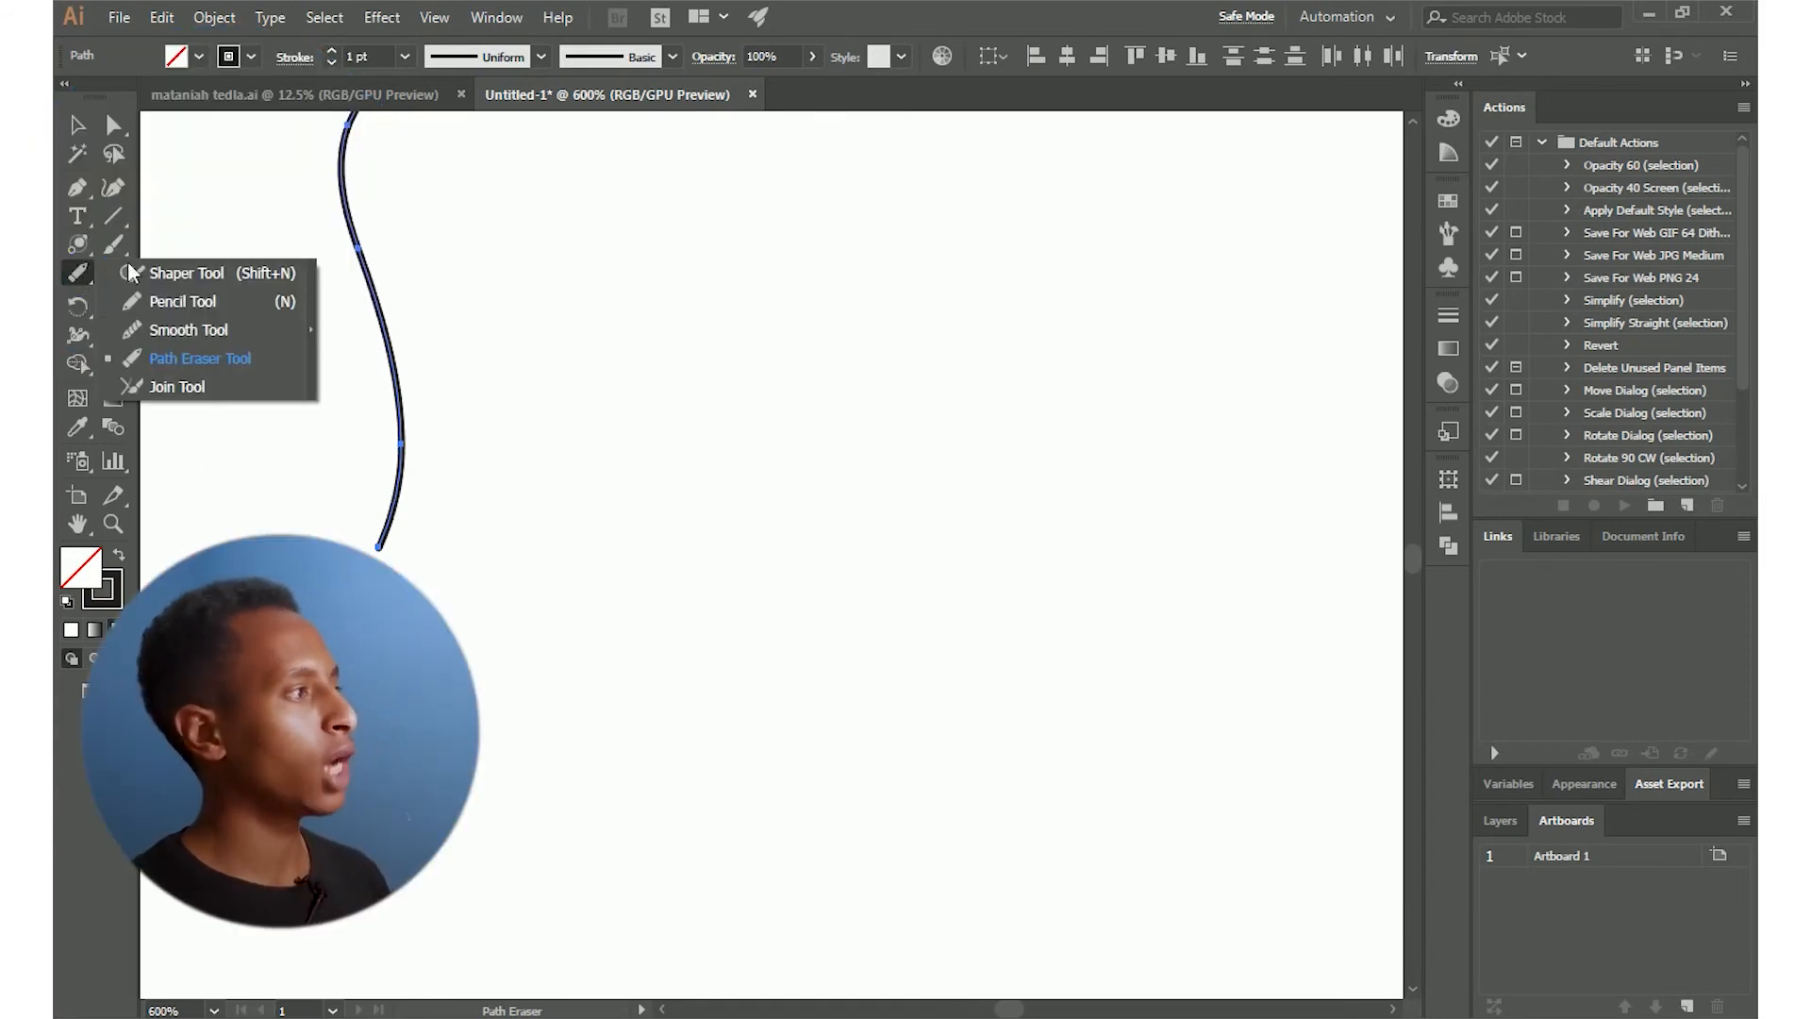
click(175, 386)
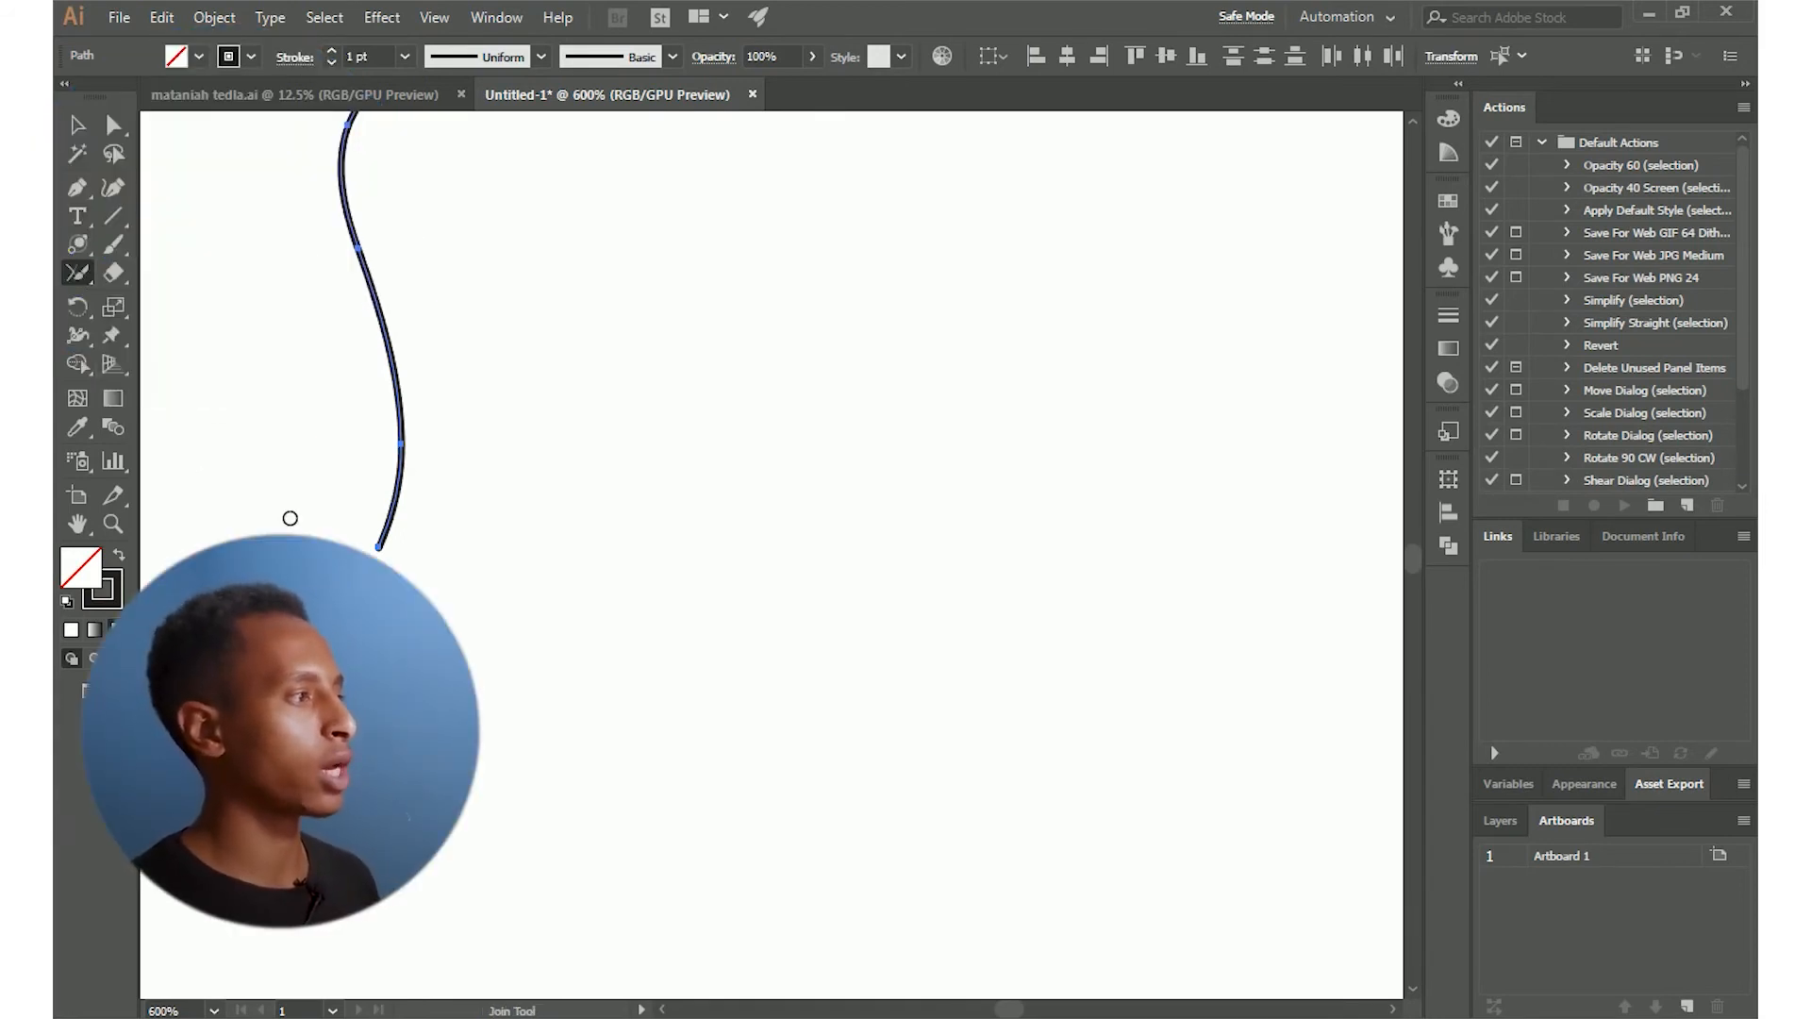
scroll(371, 598, up, 3)
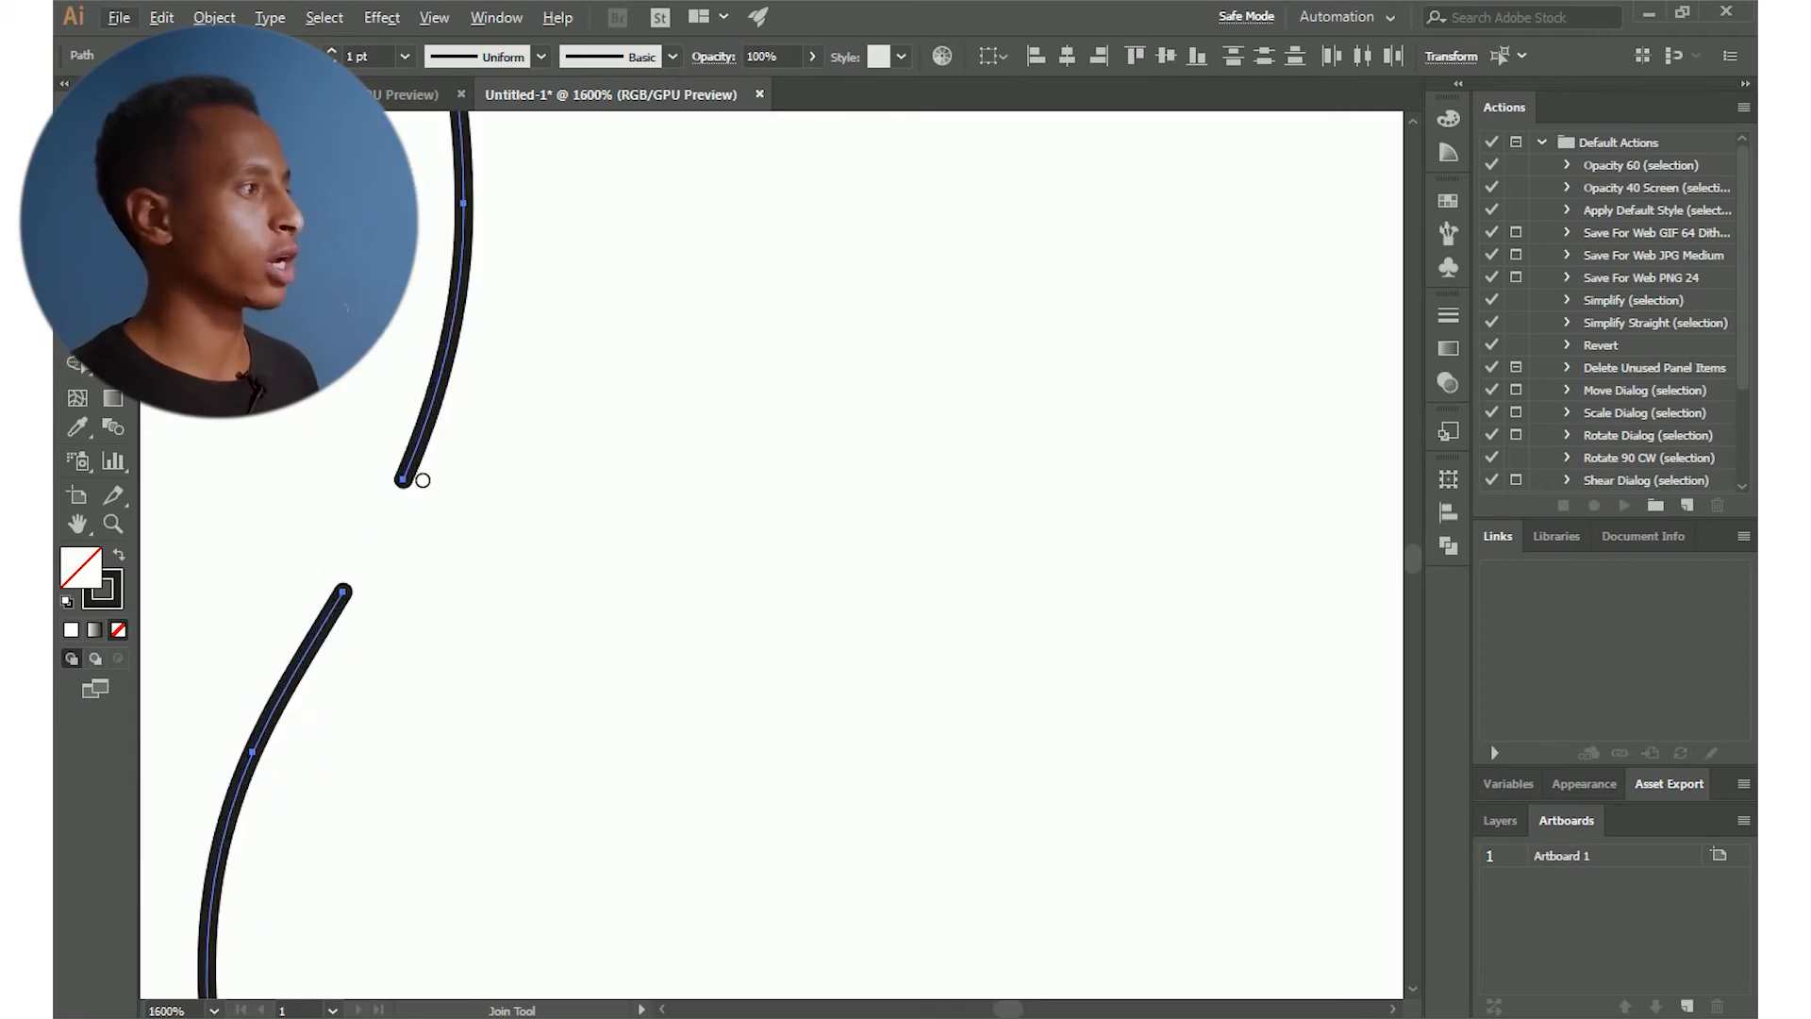
drag(423, 480, 351, 606)
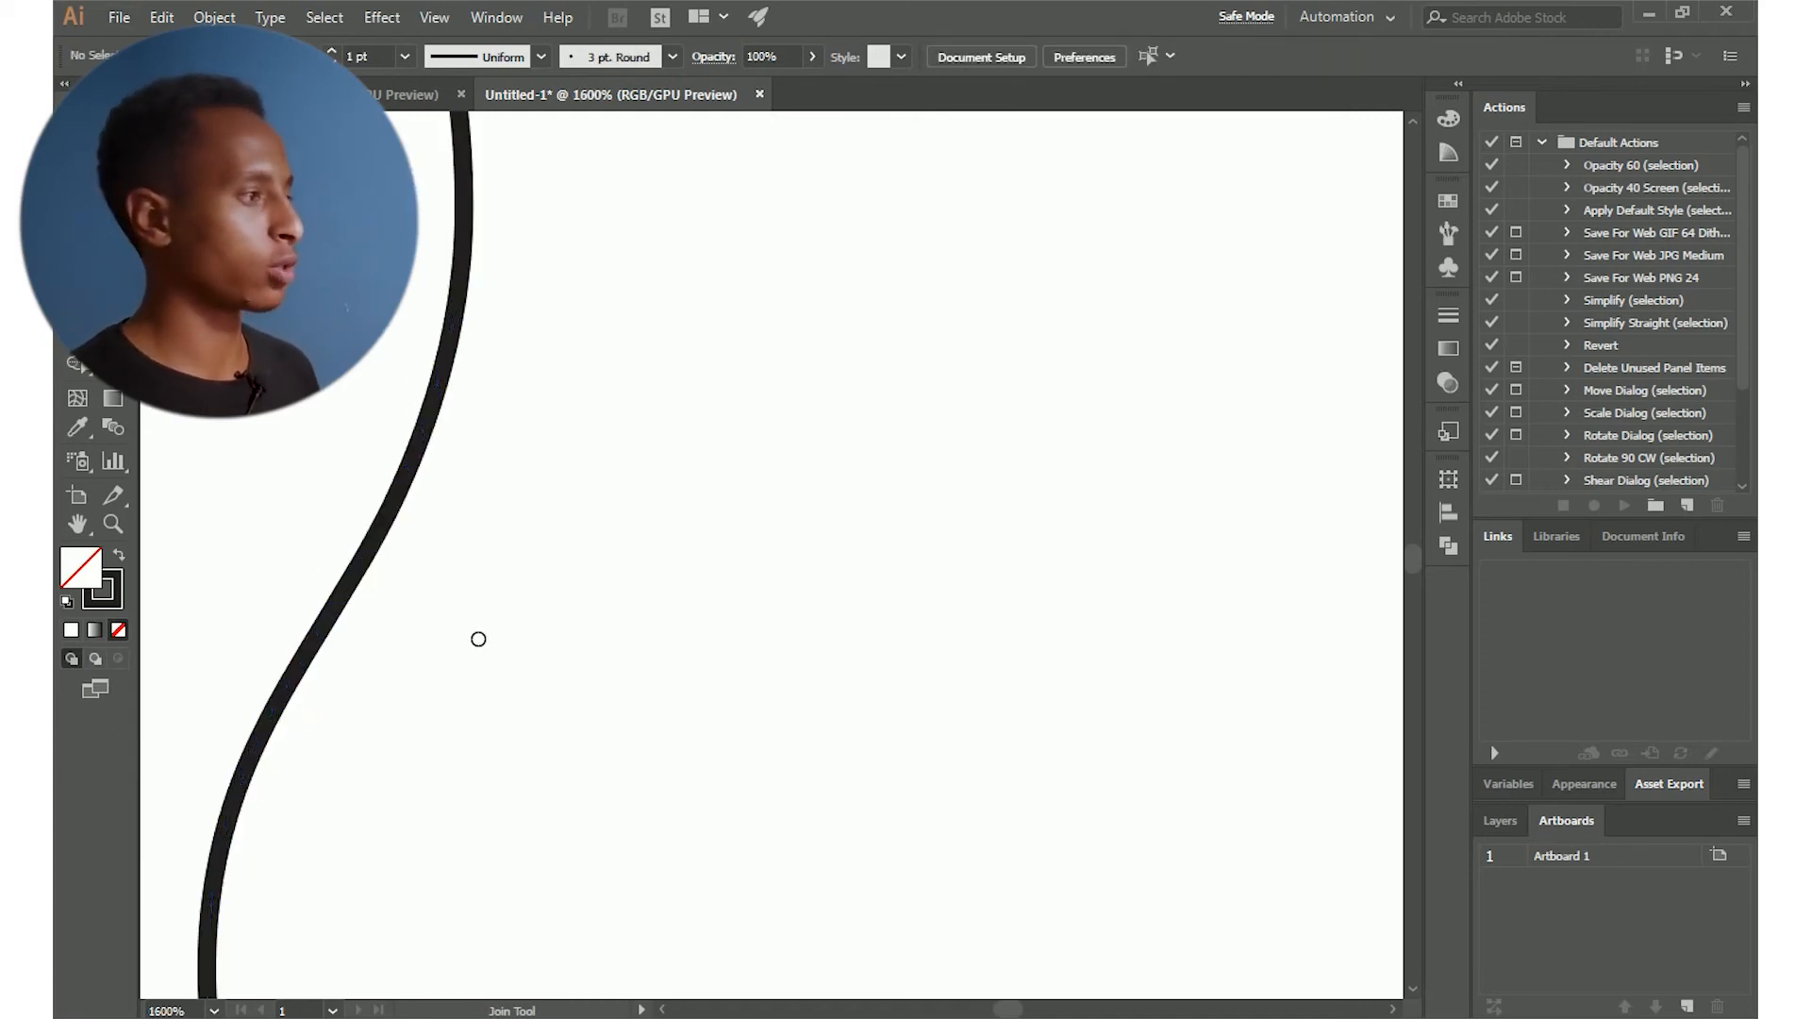
scroll(478, 639, down, 3)
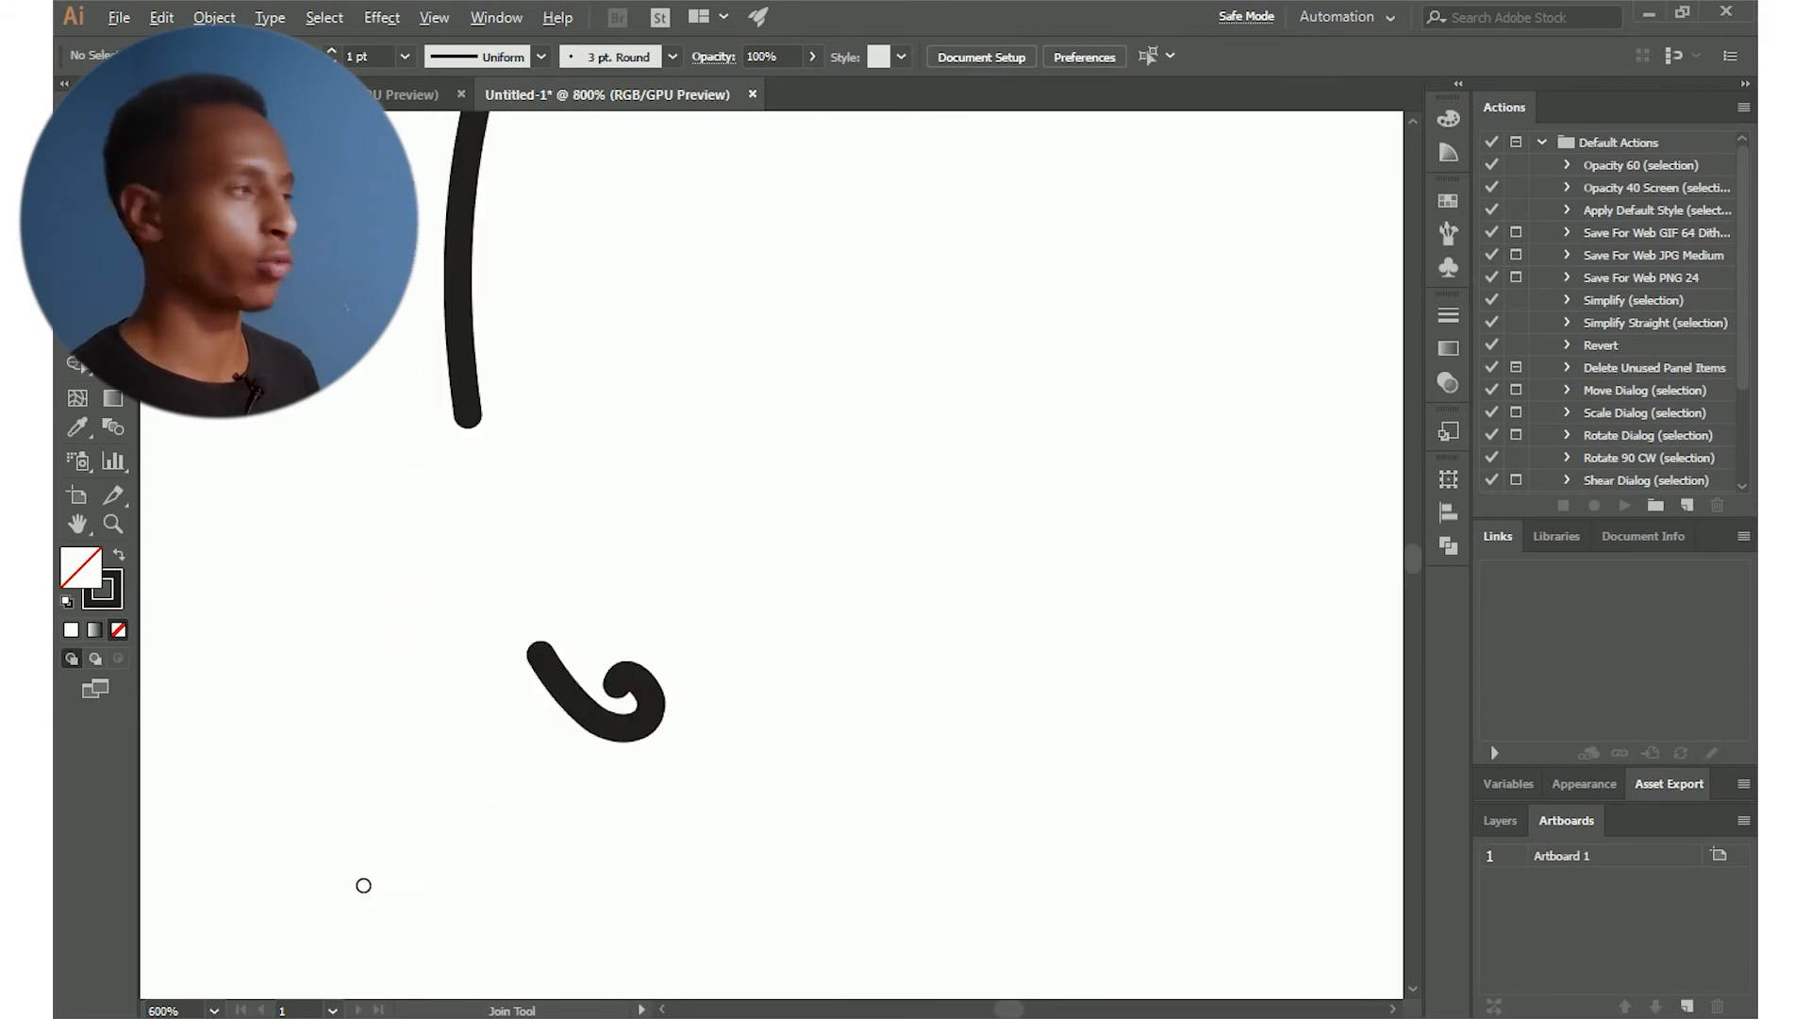
drag(463, 409, 528, 651)
scroll(497, 619, down, 1)
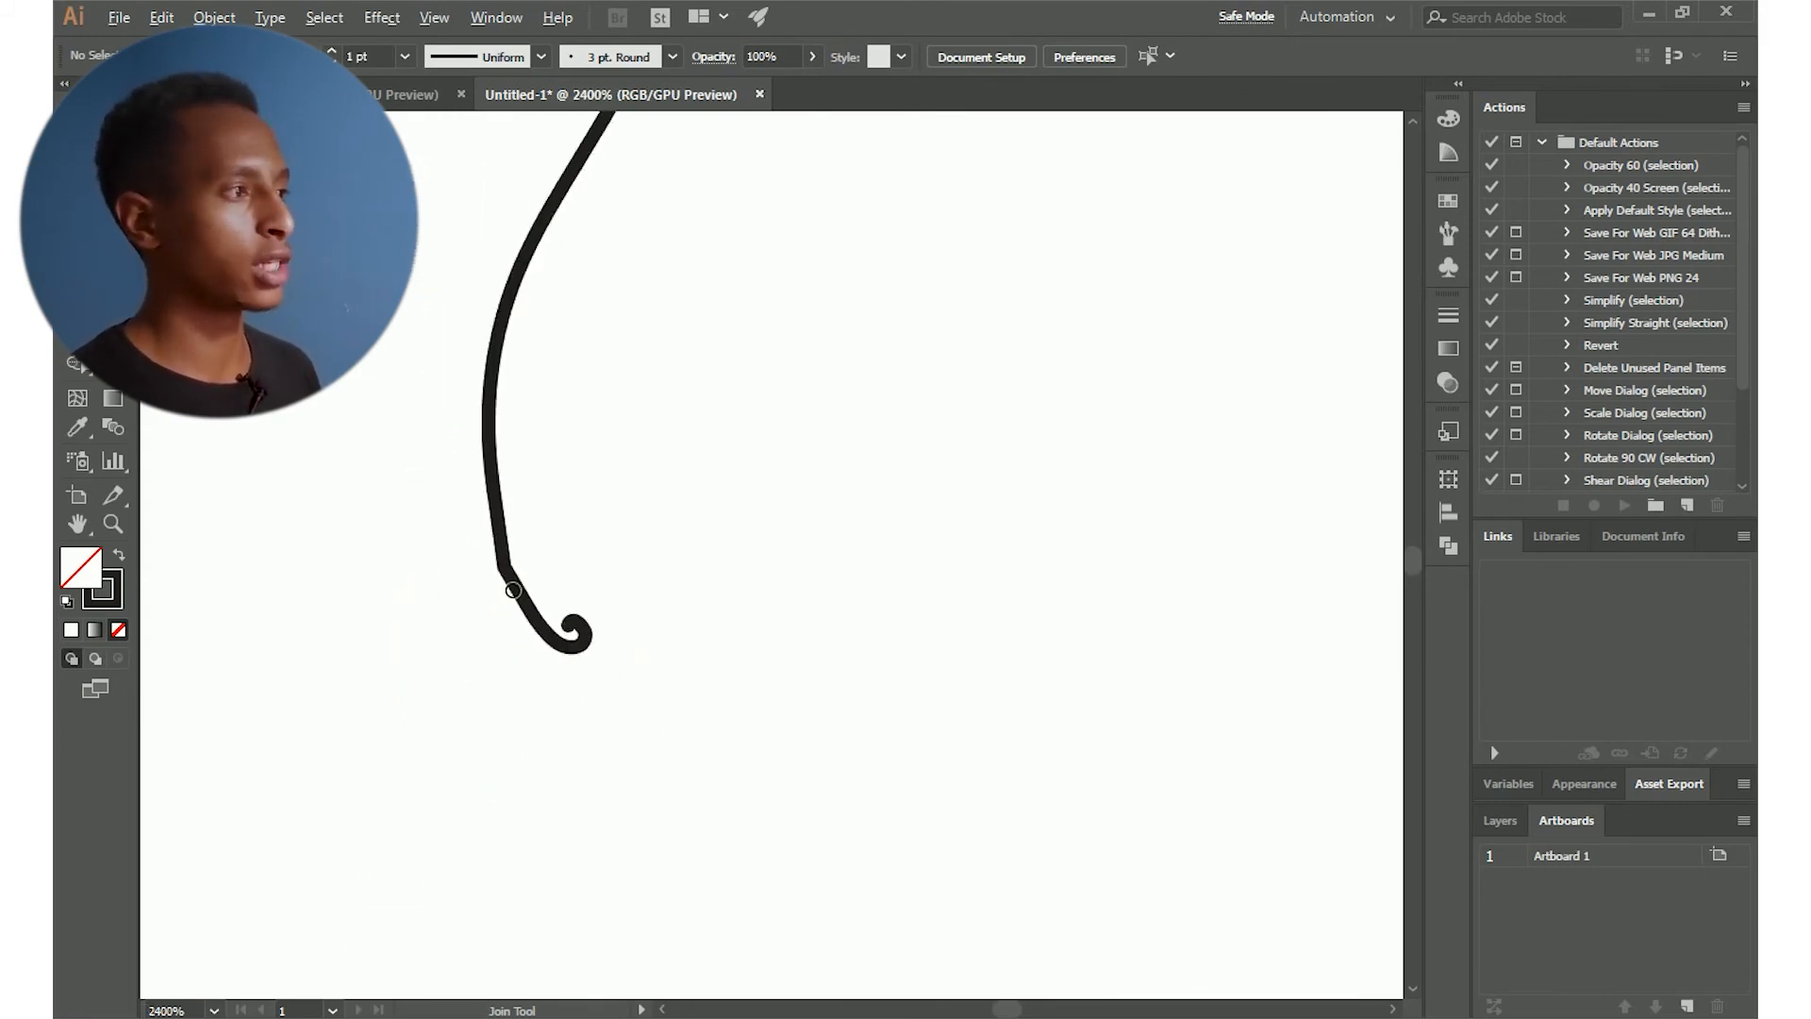
Select the wavy path and round off the sharp kink above its curled lower end with the Smooth tool
scroll(514, 588, up, 1)
scroll(579, 533, up, 2)
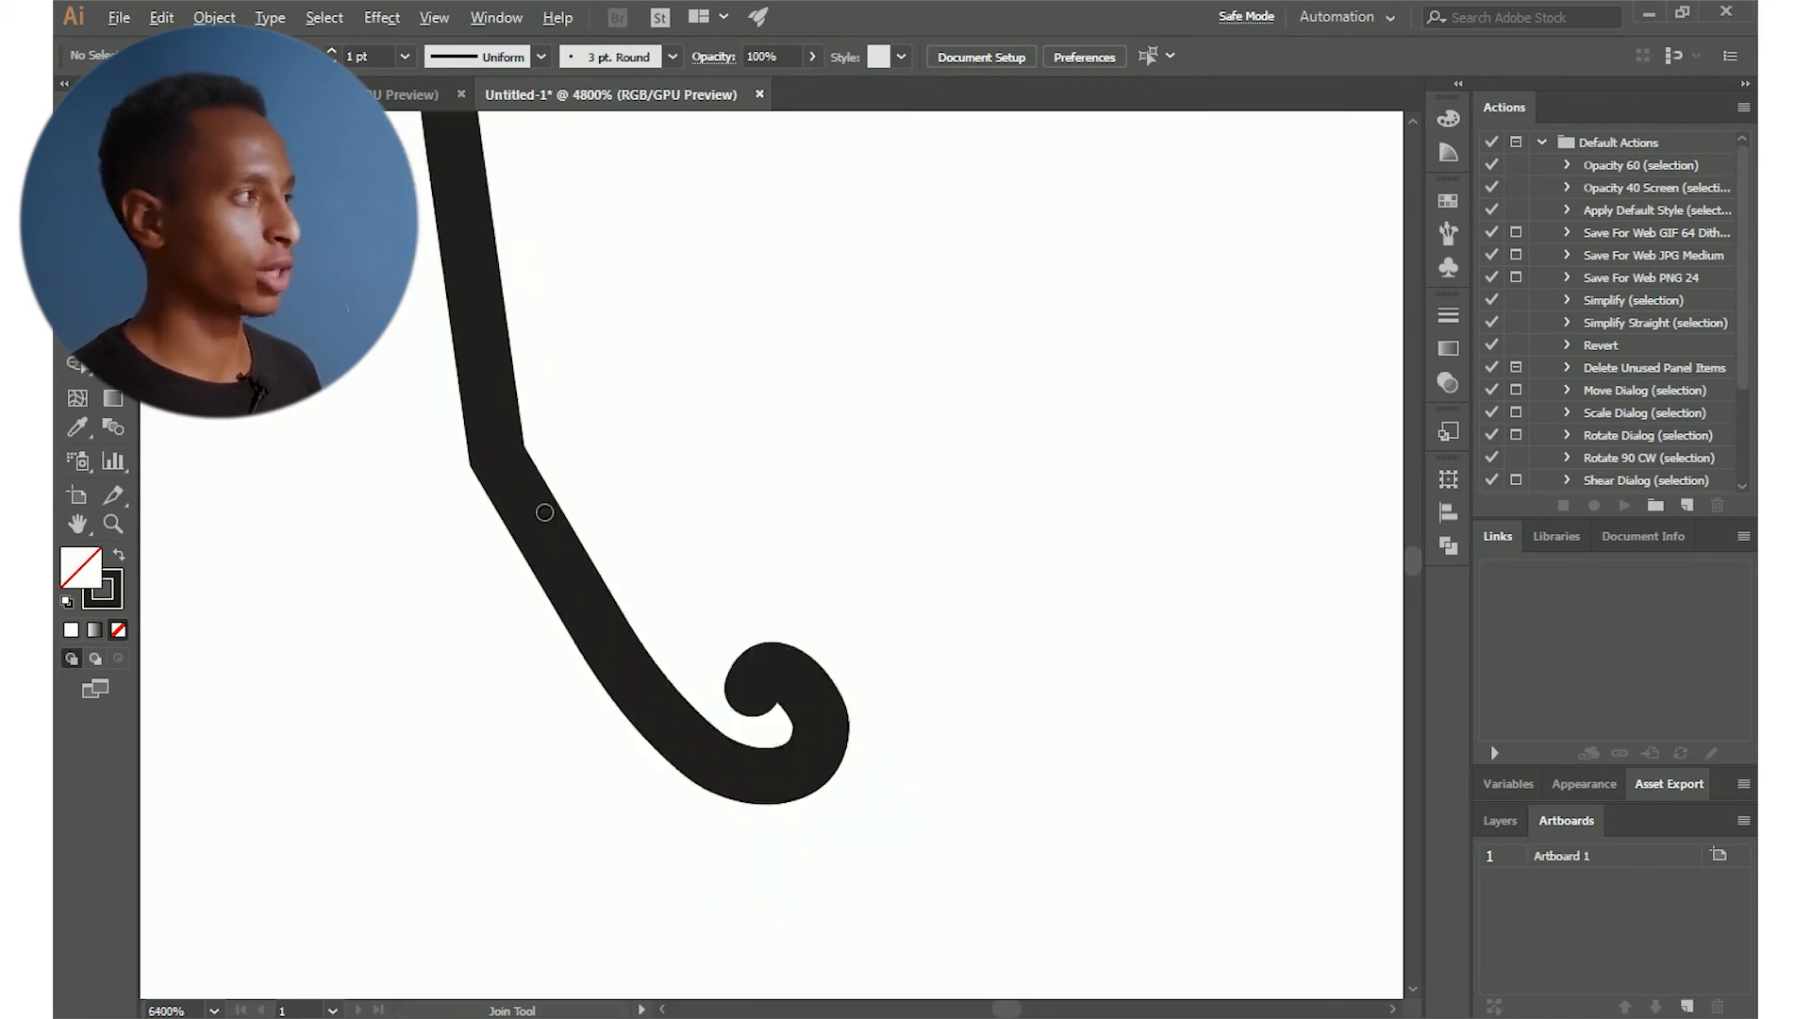
scroll(544, 513, down, 2)
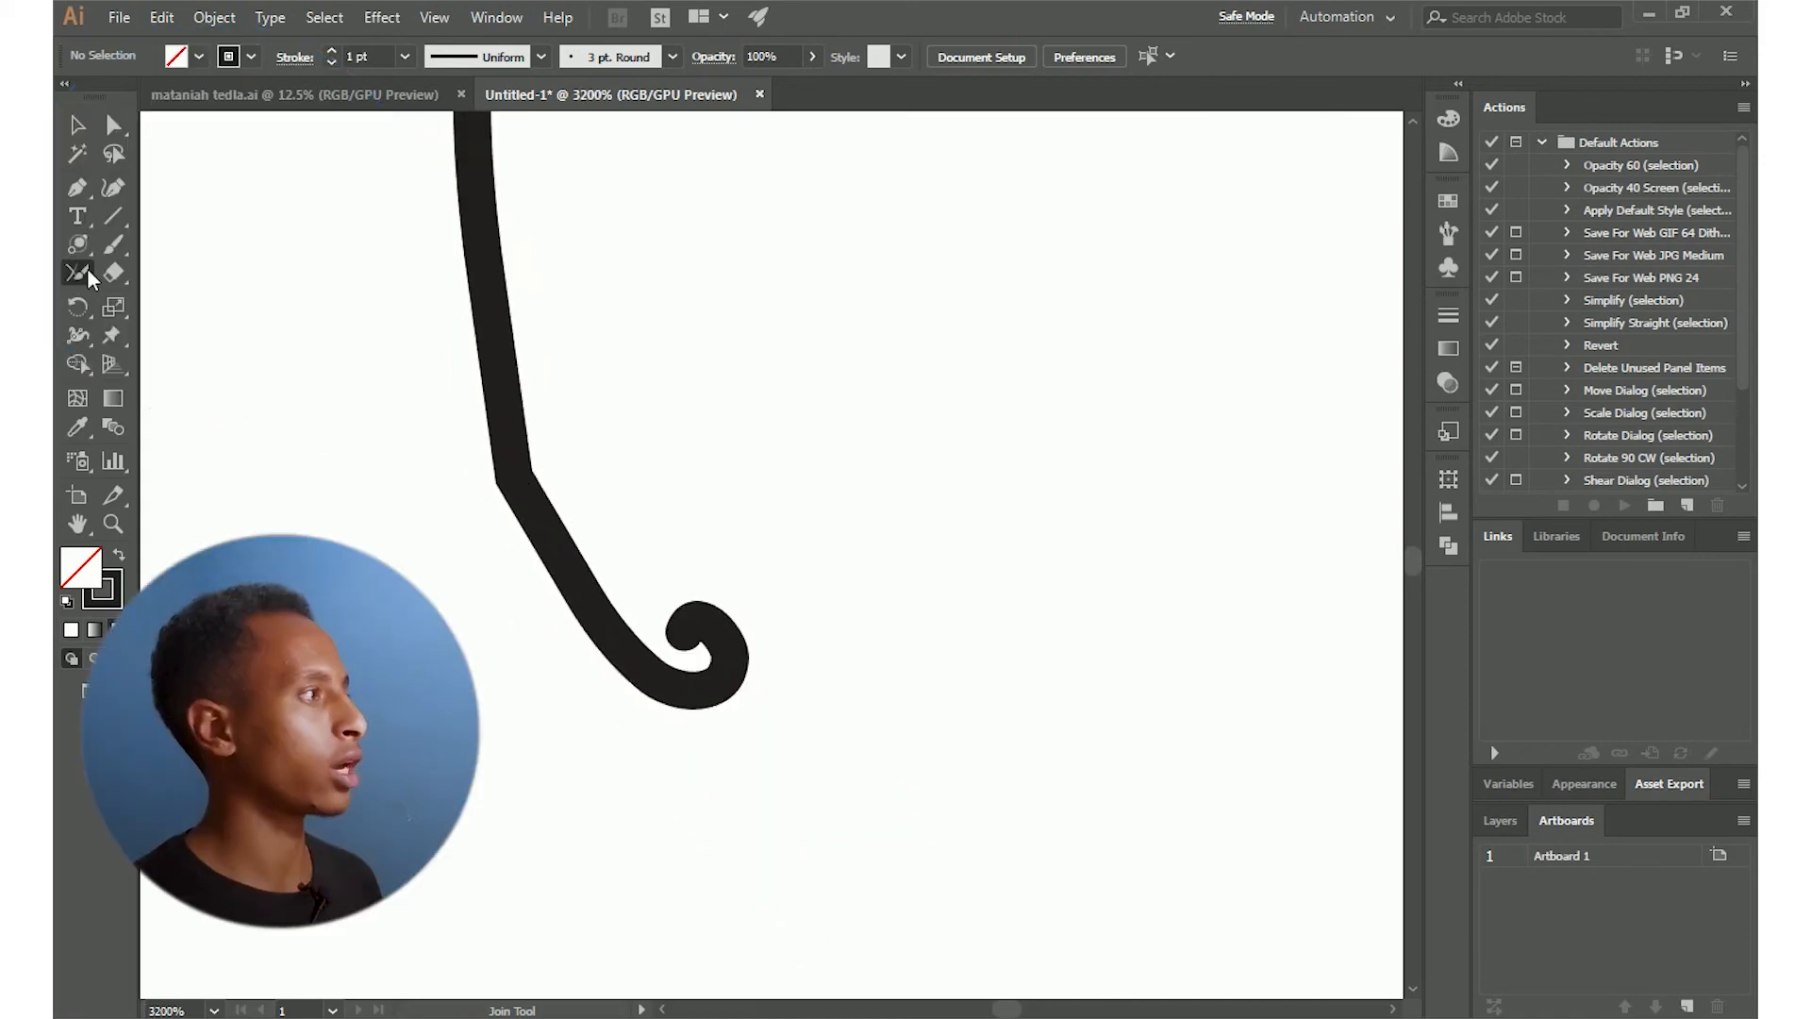
drag(87, 268, 219, 332)
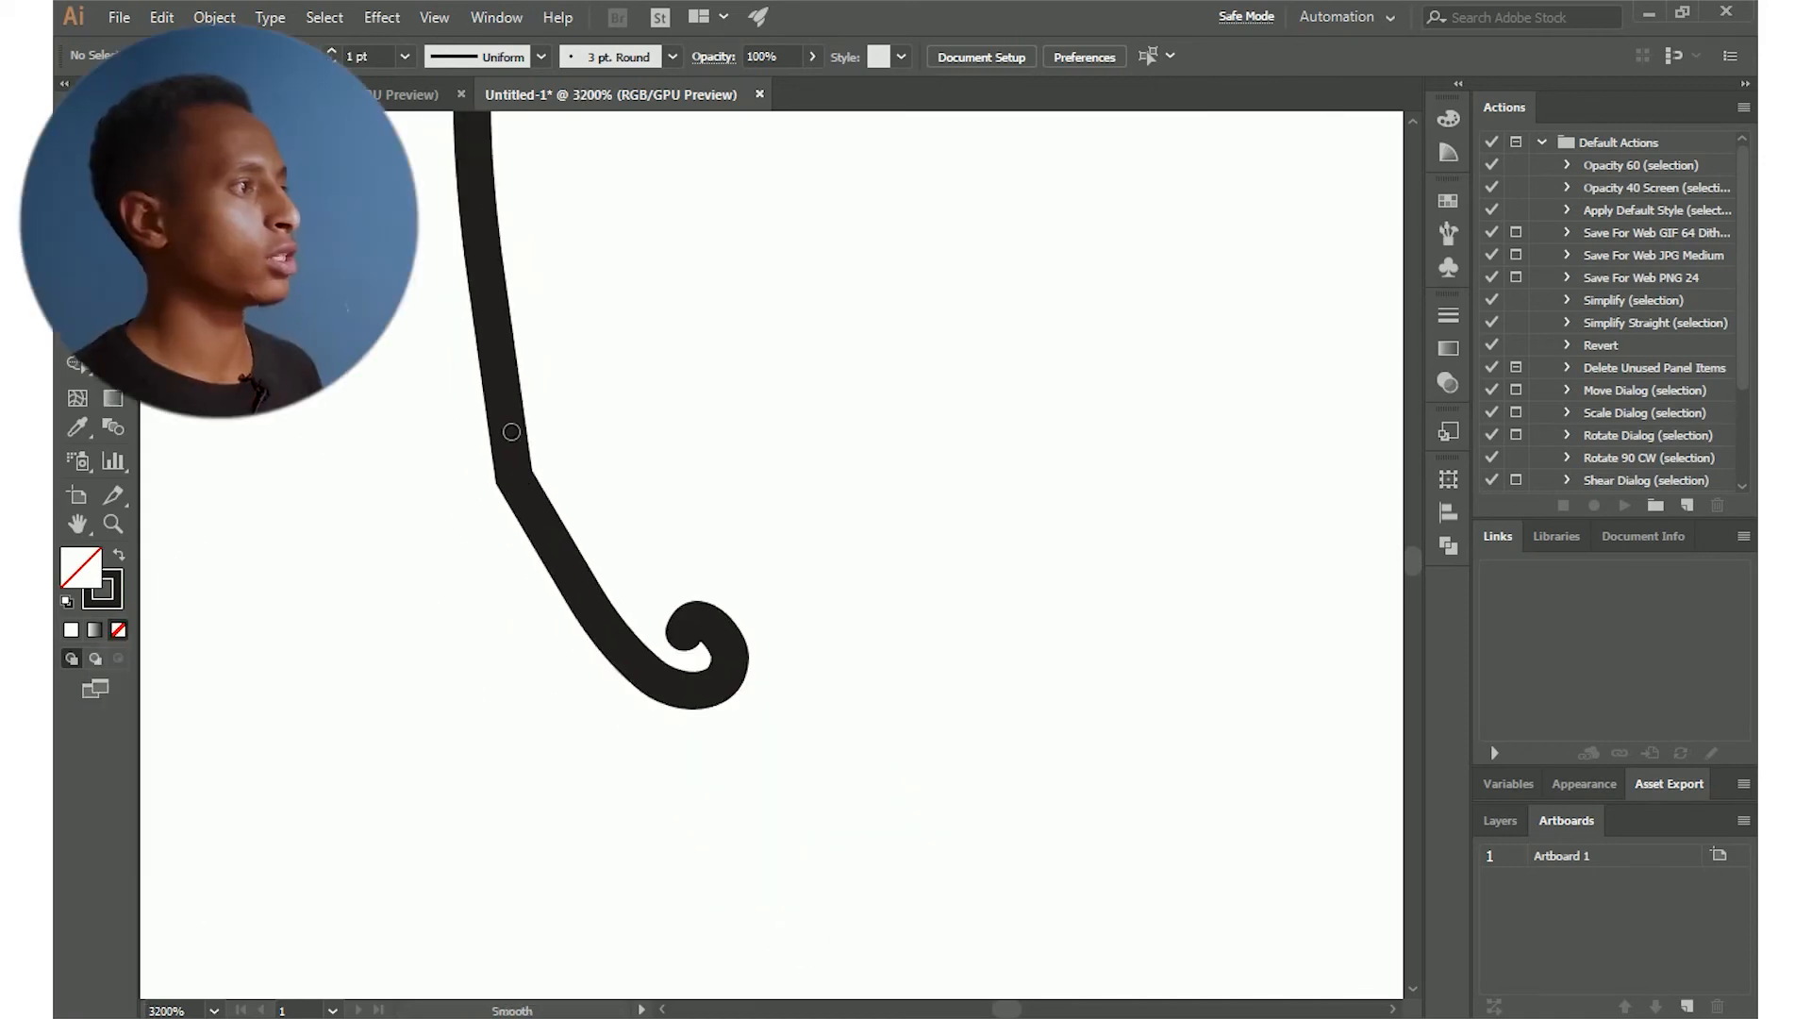
drag(511, 432, 599, 637)
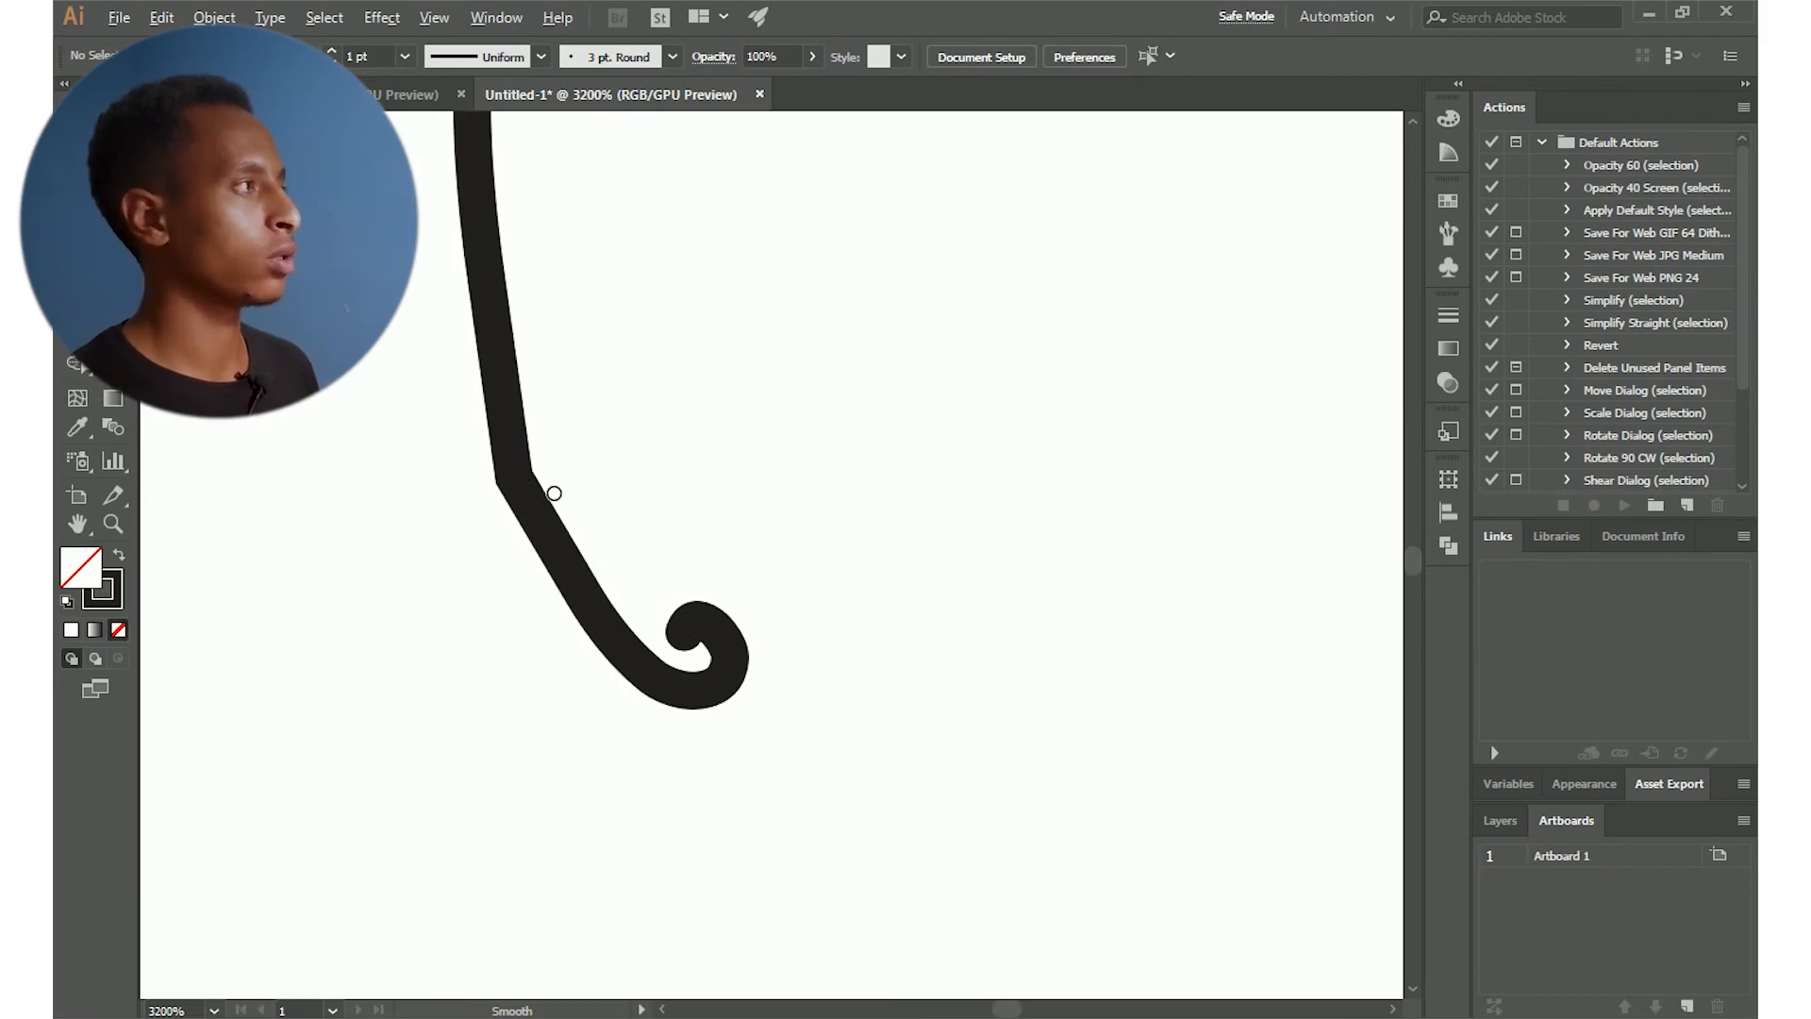
scroll(553, 493, down, 1)
key(v)
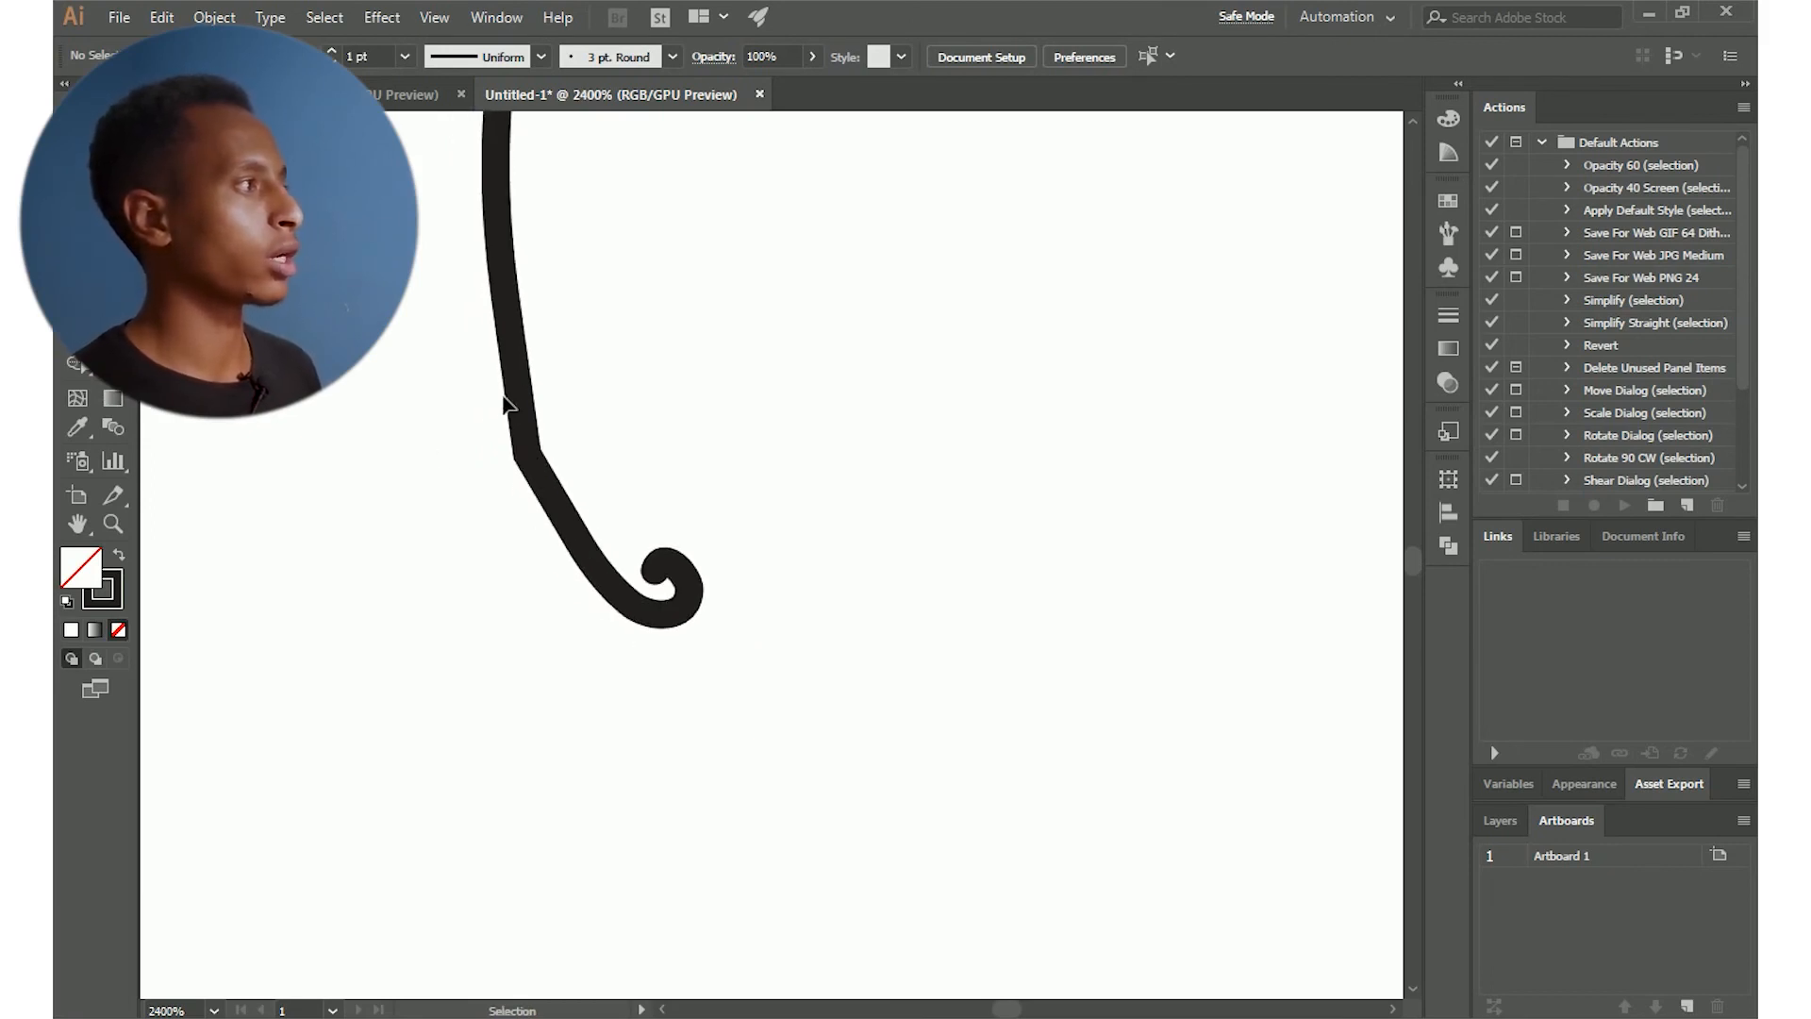
click(505, 401)
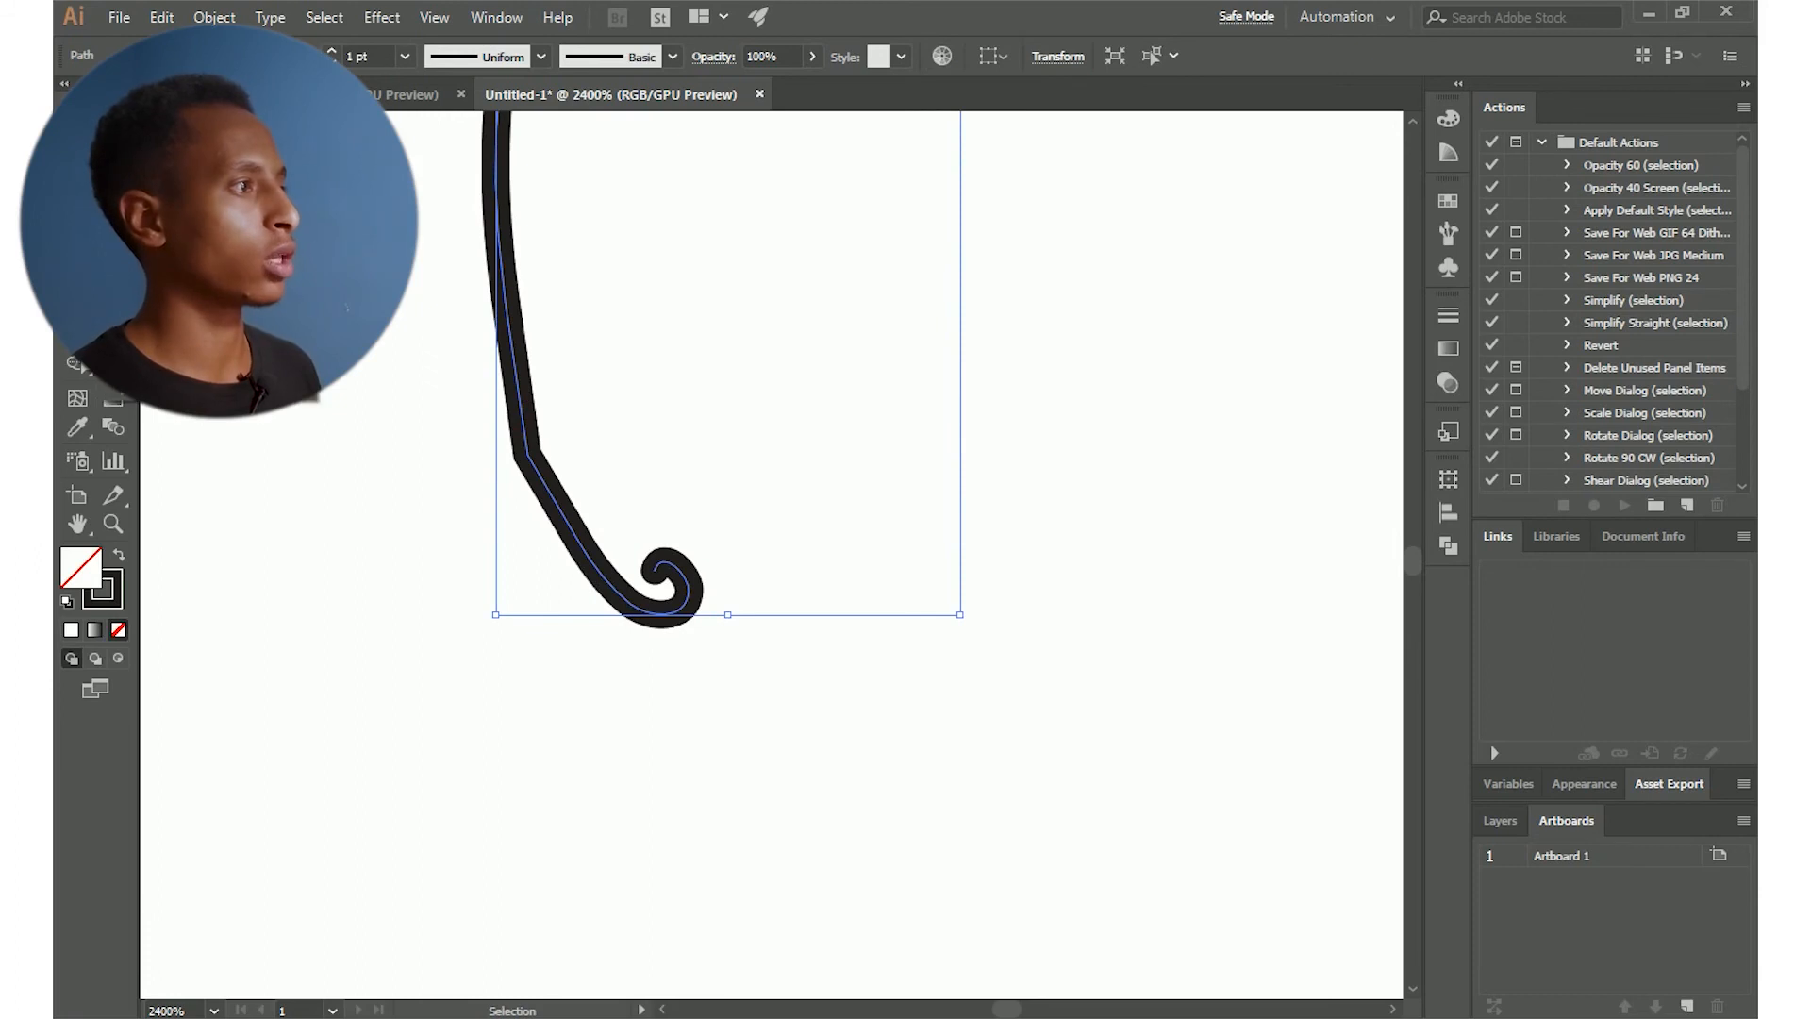
click(203, 337)
drag(514, 396, 557, 500)
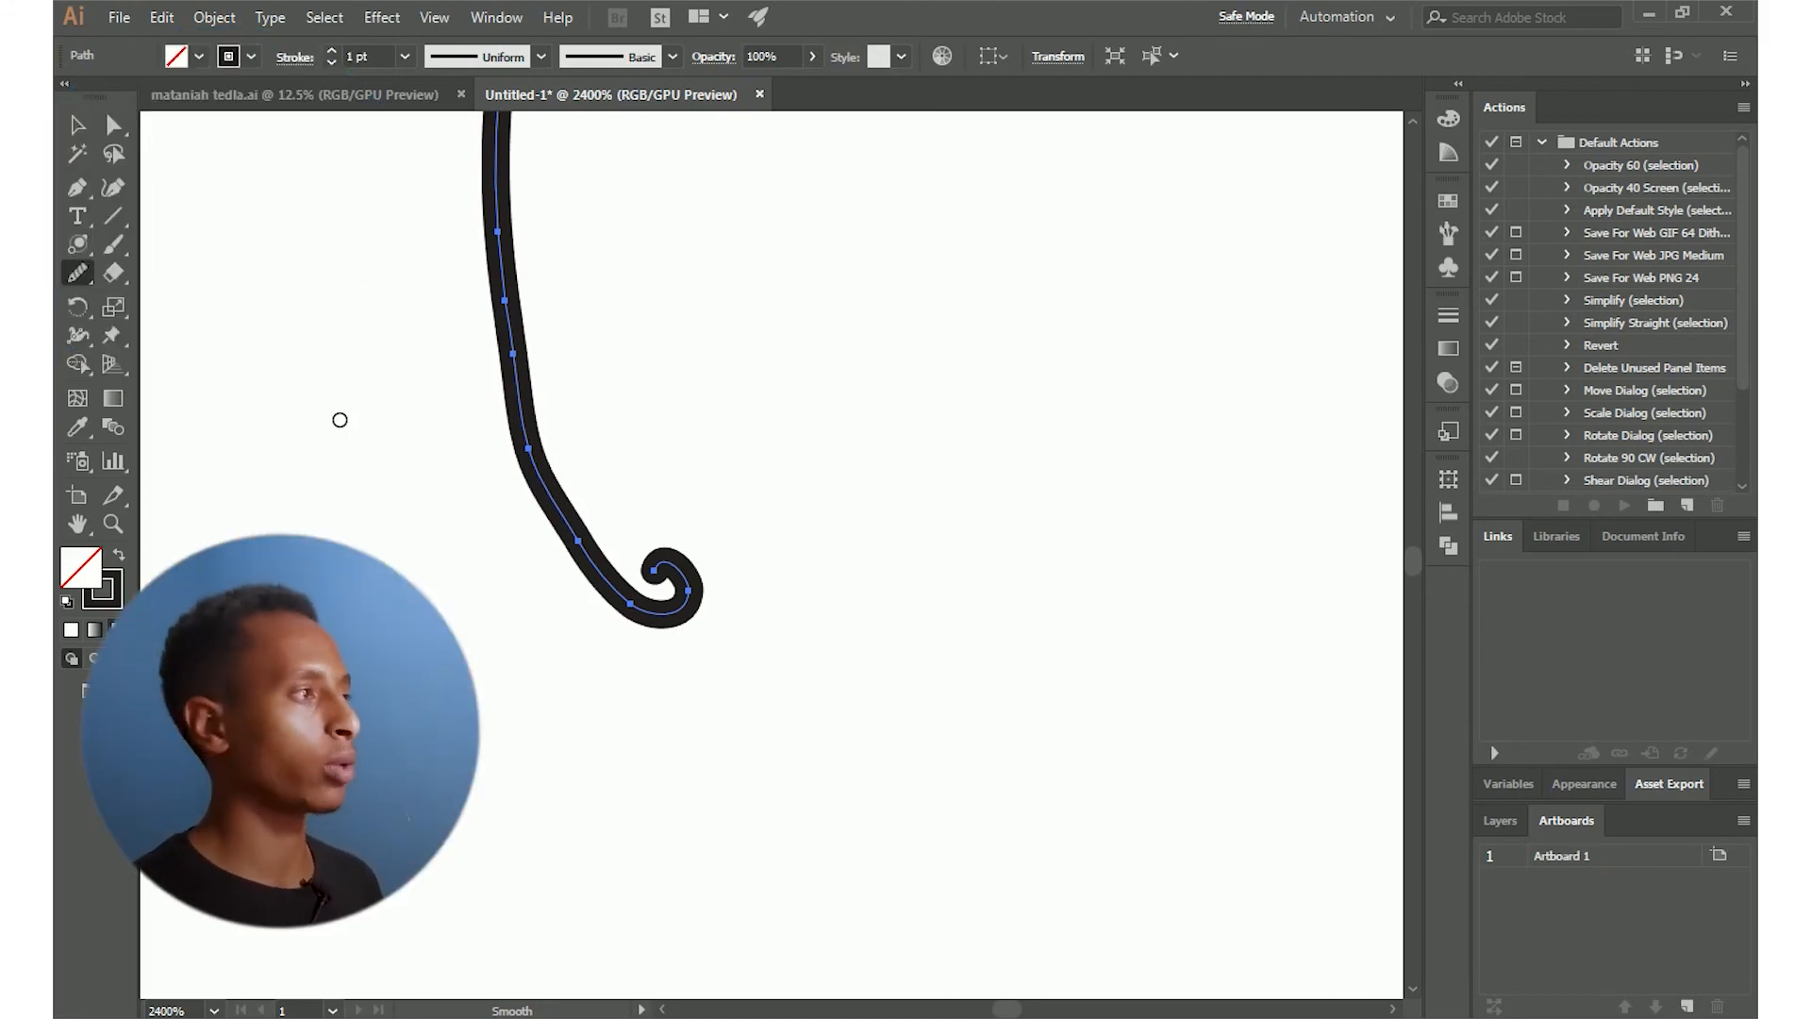
scroll(548, 571, up, 2)
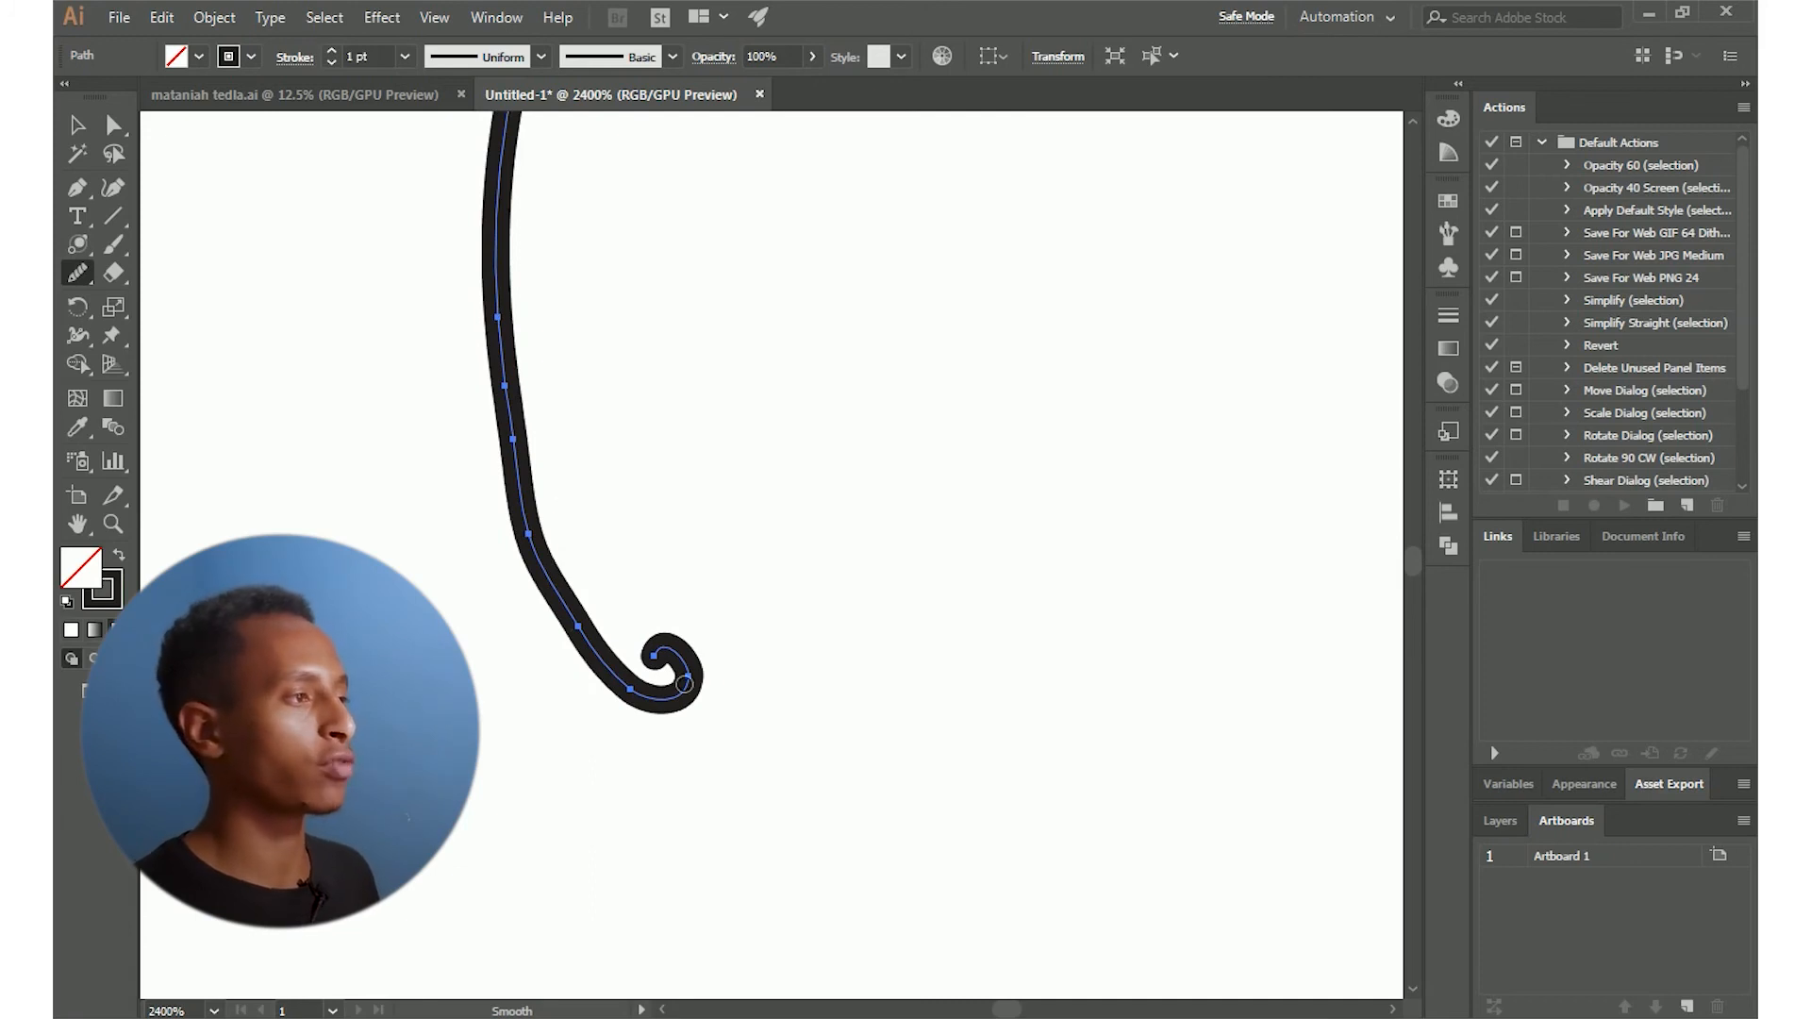
Select the curve with the sharp peak right of the artboard's centre and soften its corner with the Smooth tool
key(ctrl+0)
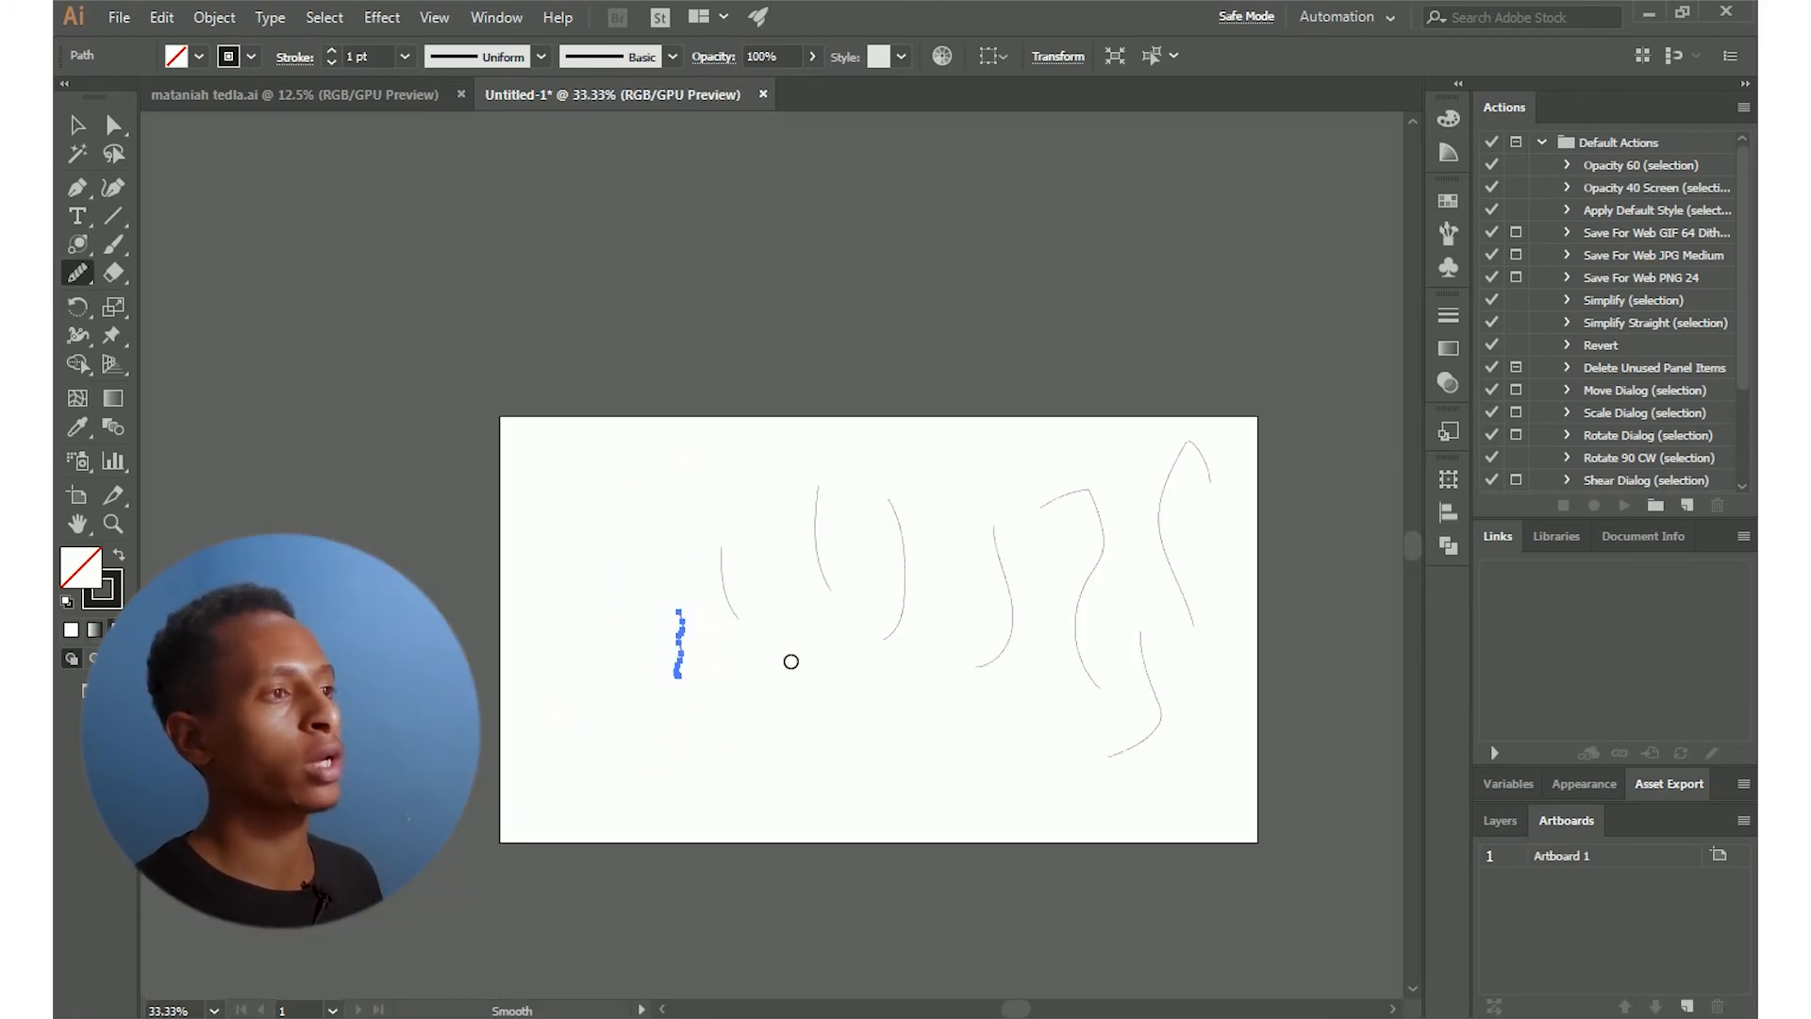
scroll(1109, 503, up, 8)
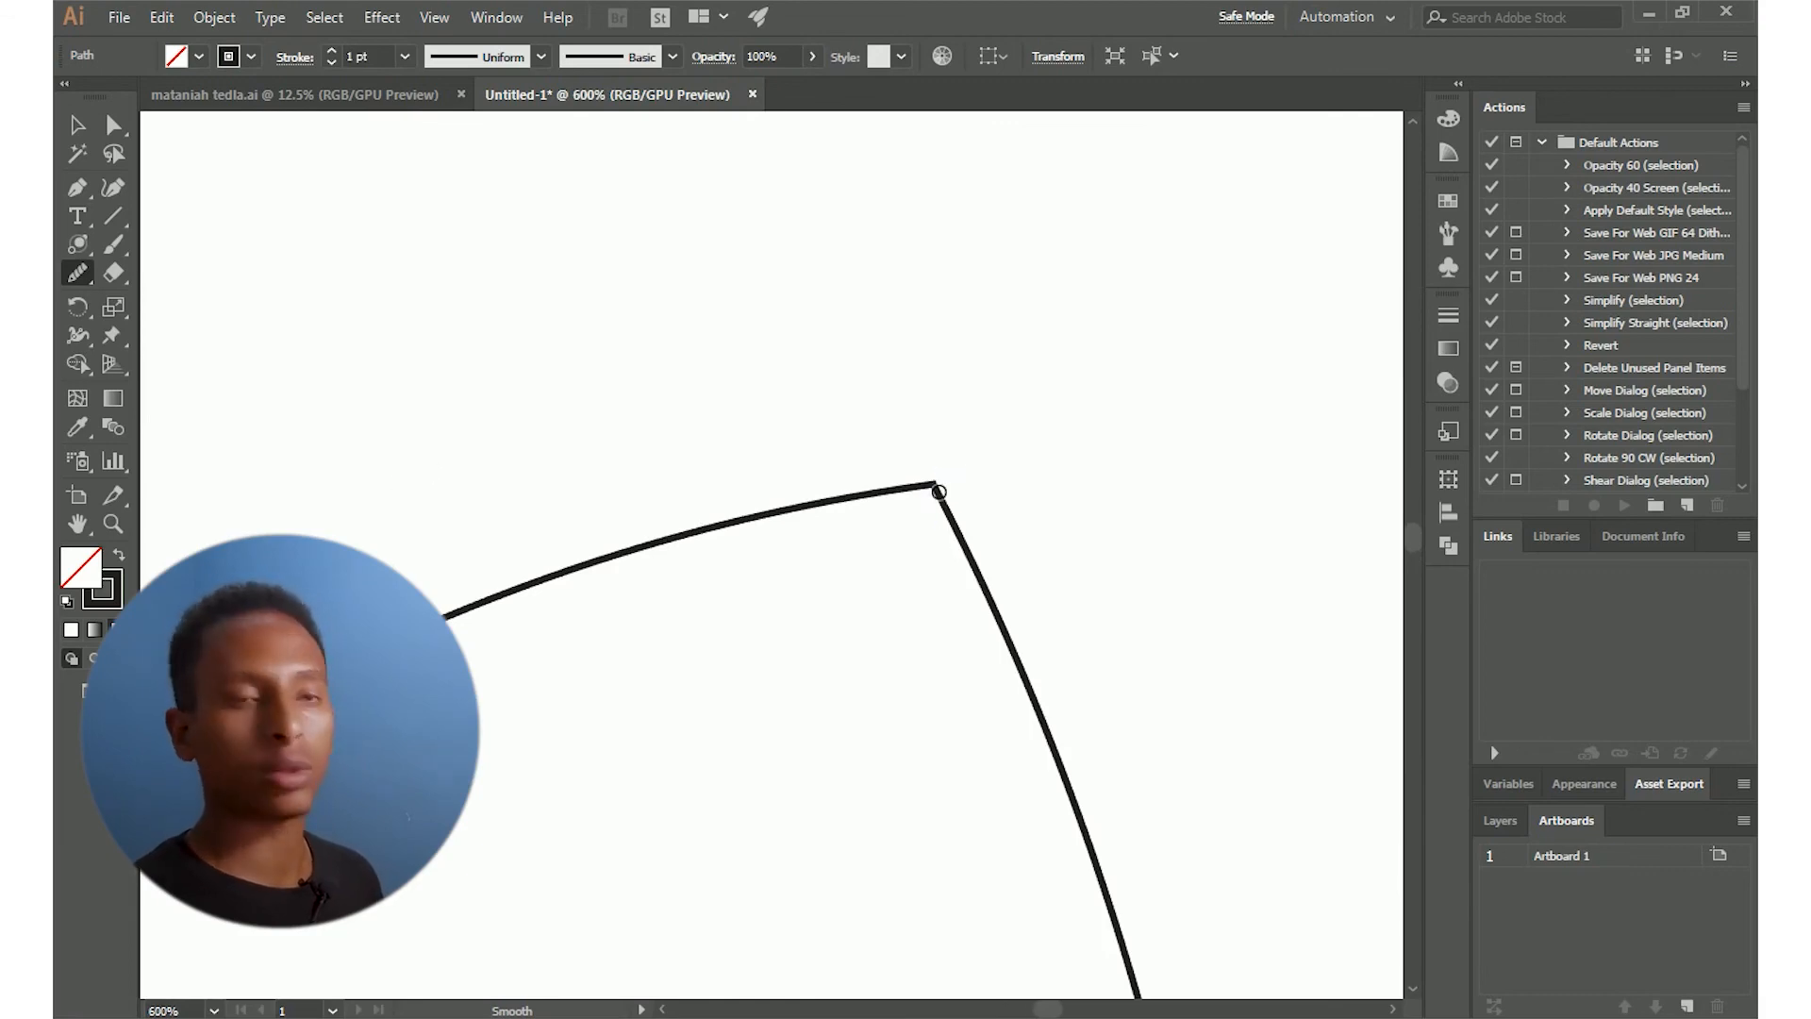
drag(939, 492, 964, 541)
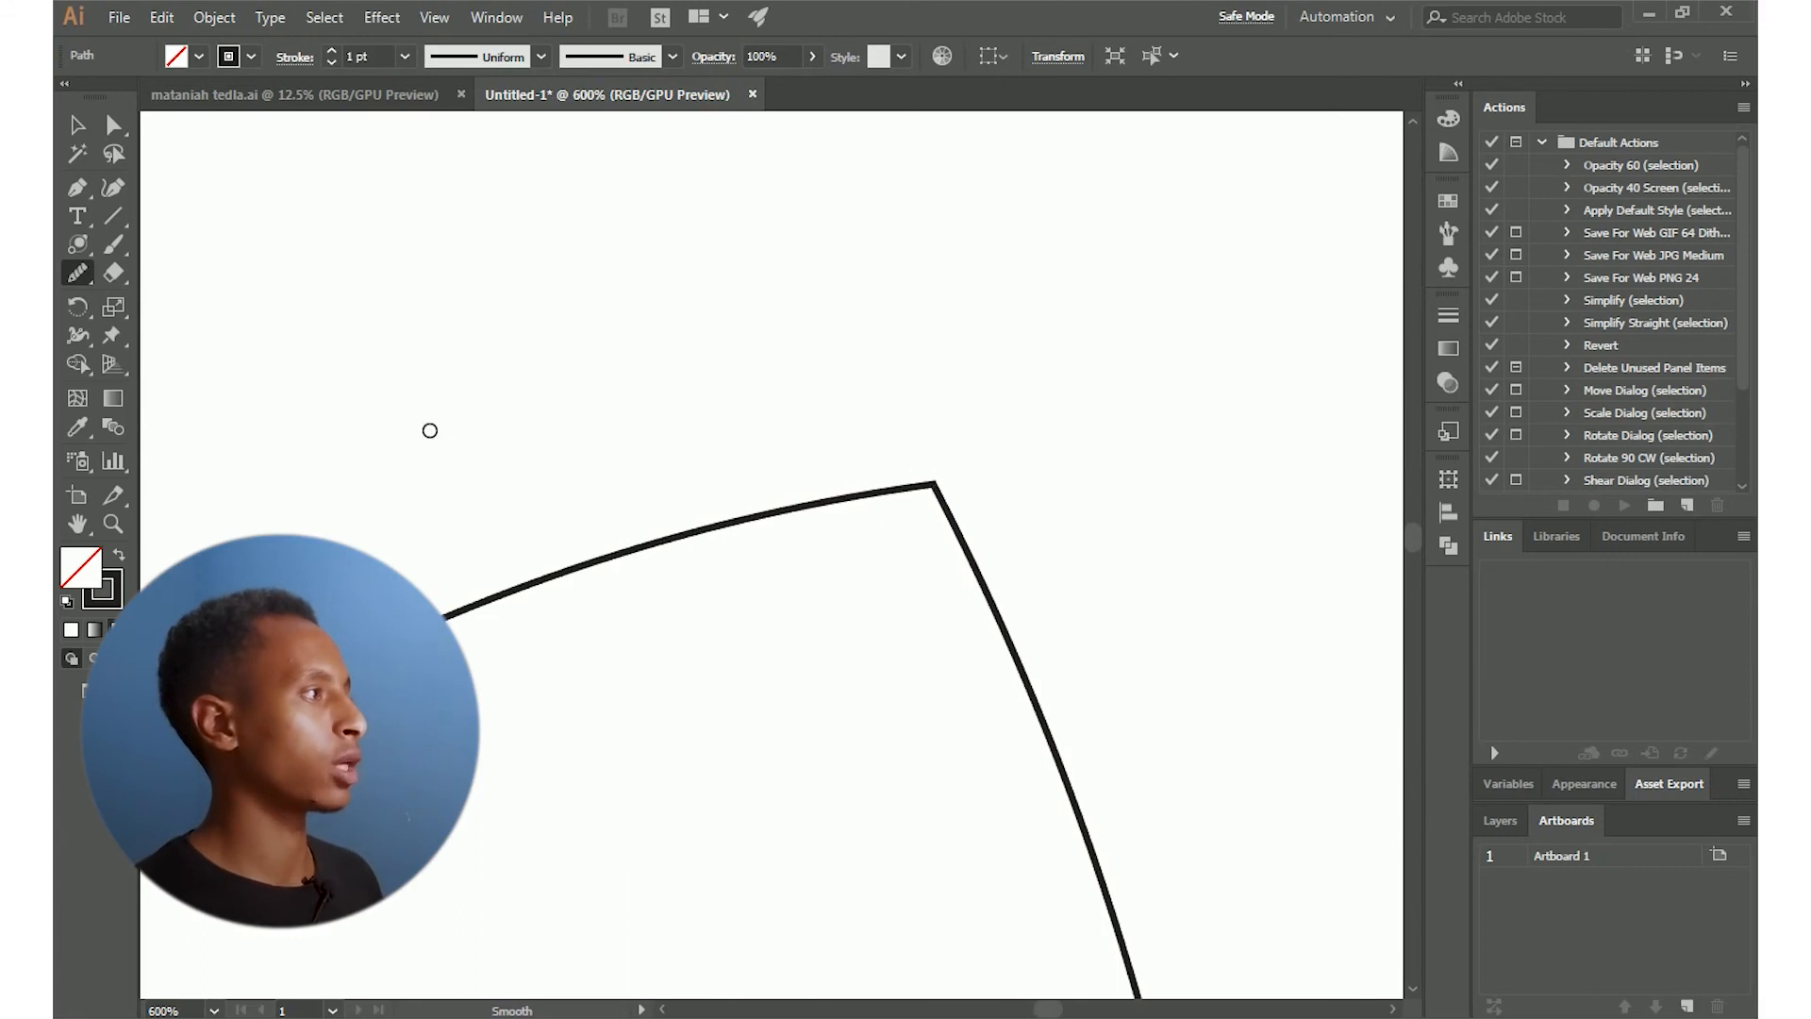
click(80, 272)
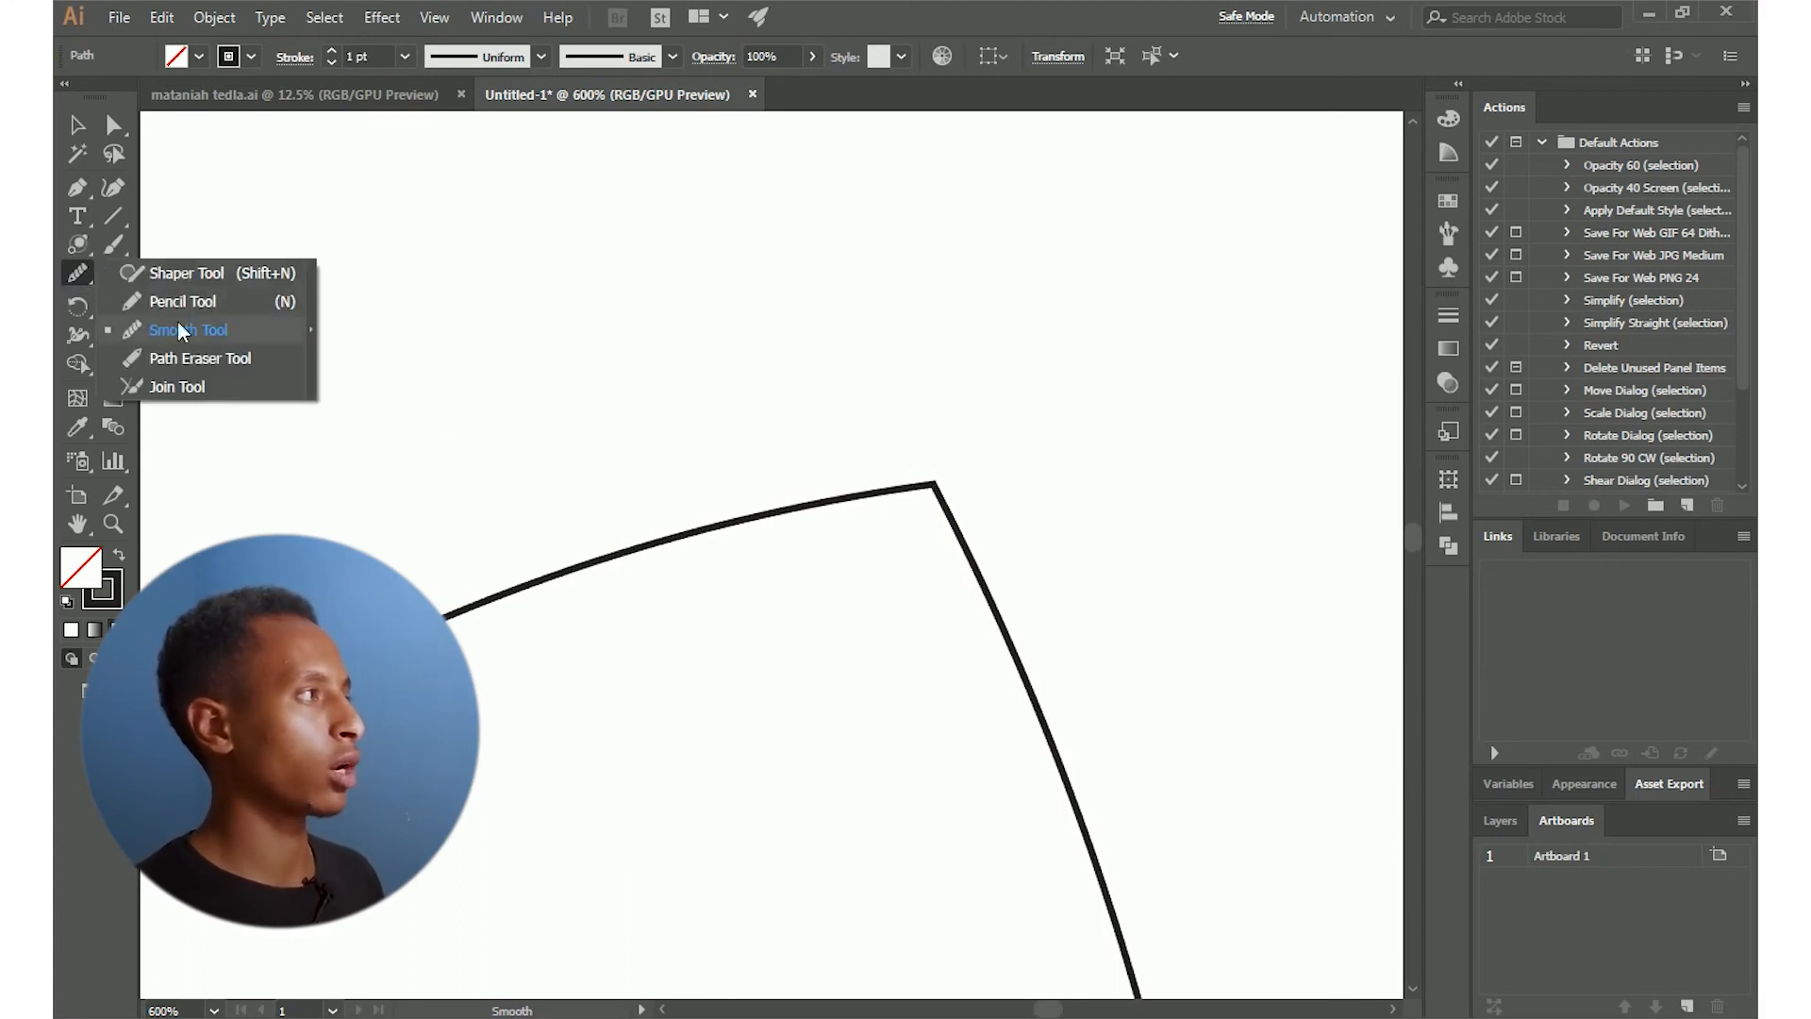
click(77, 123)
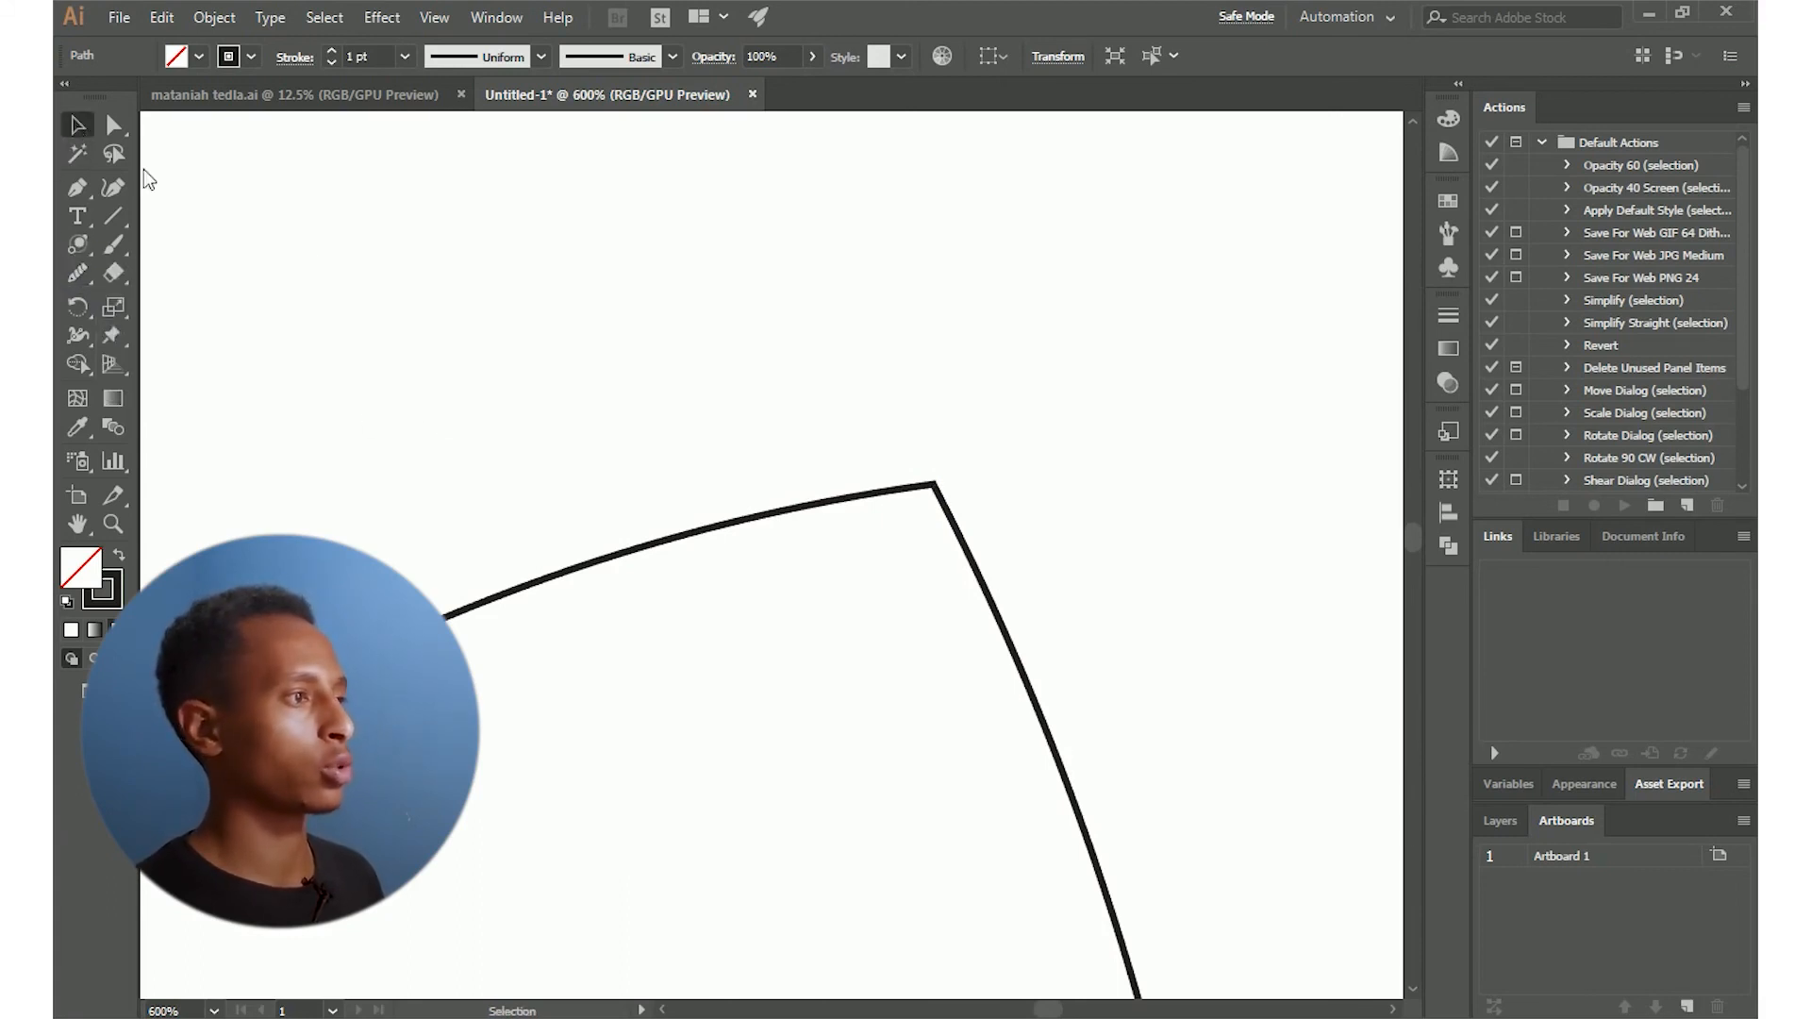
click(798, 506)
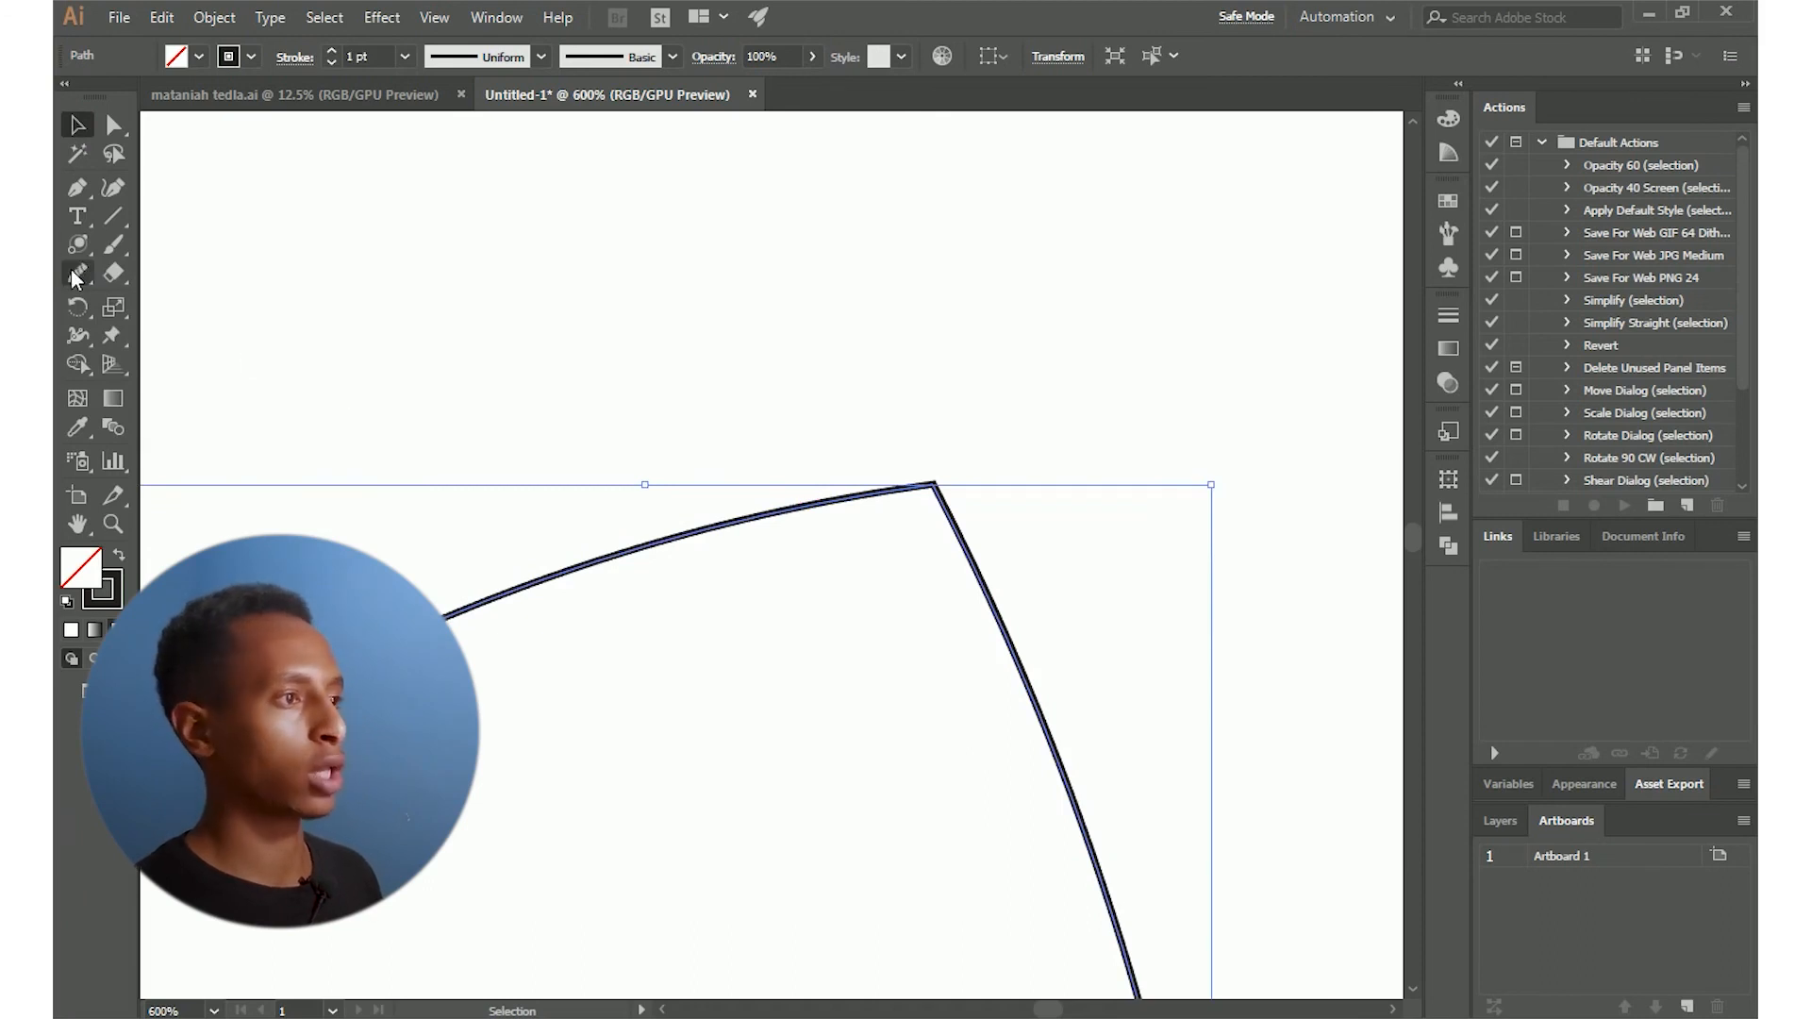
drag(82, 266, 208, 332)
scroll(969, 536, up, 3)
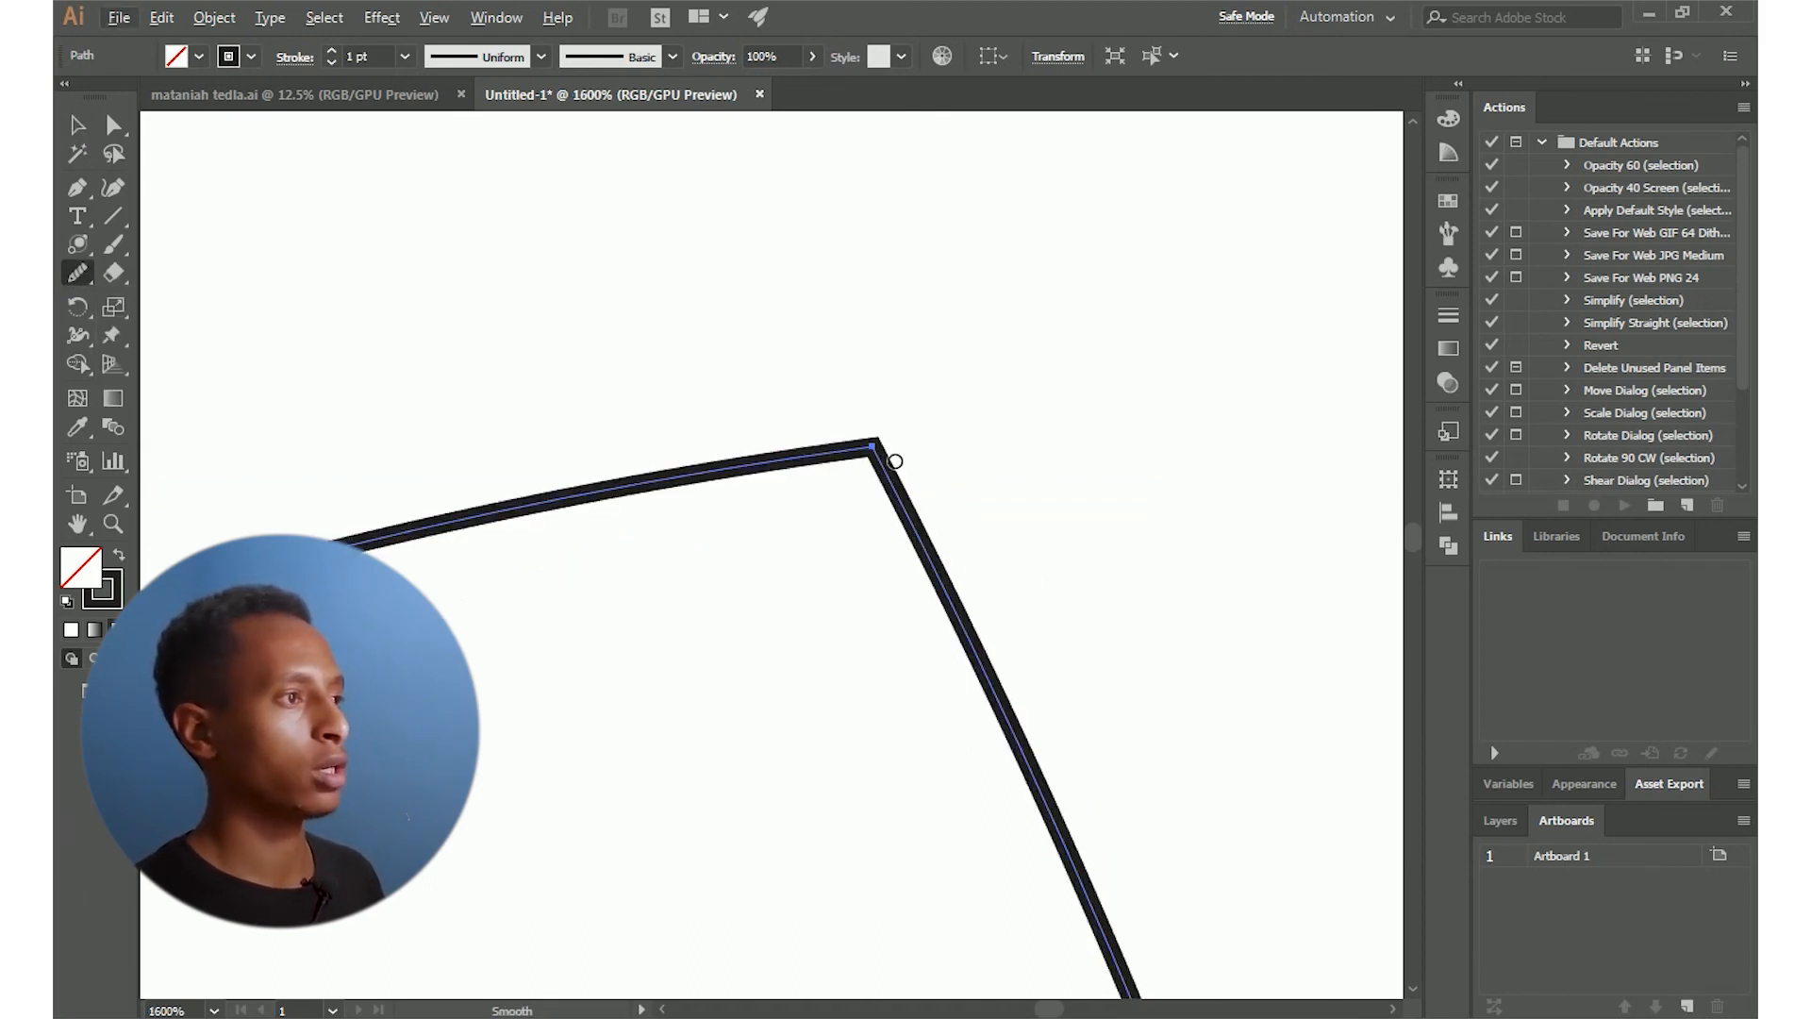
drag(891, 462, 946, 658)
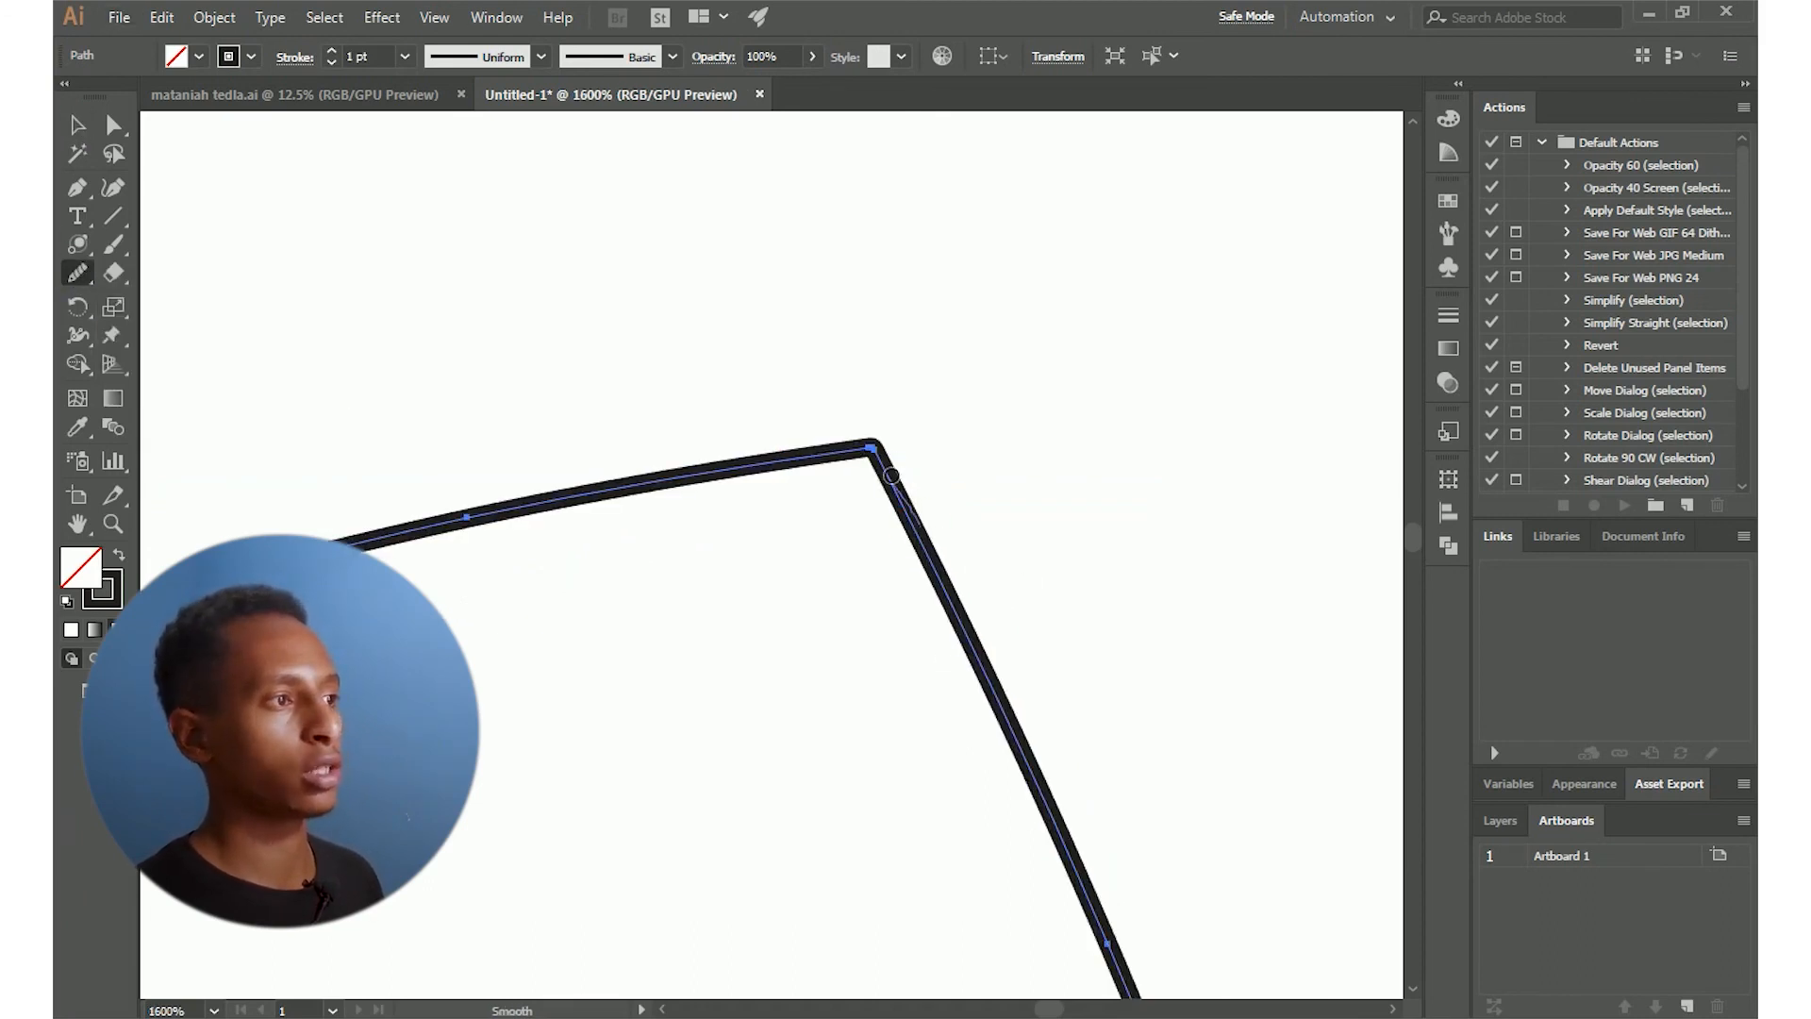
drag(892, 475, 929, 684)
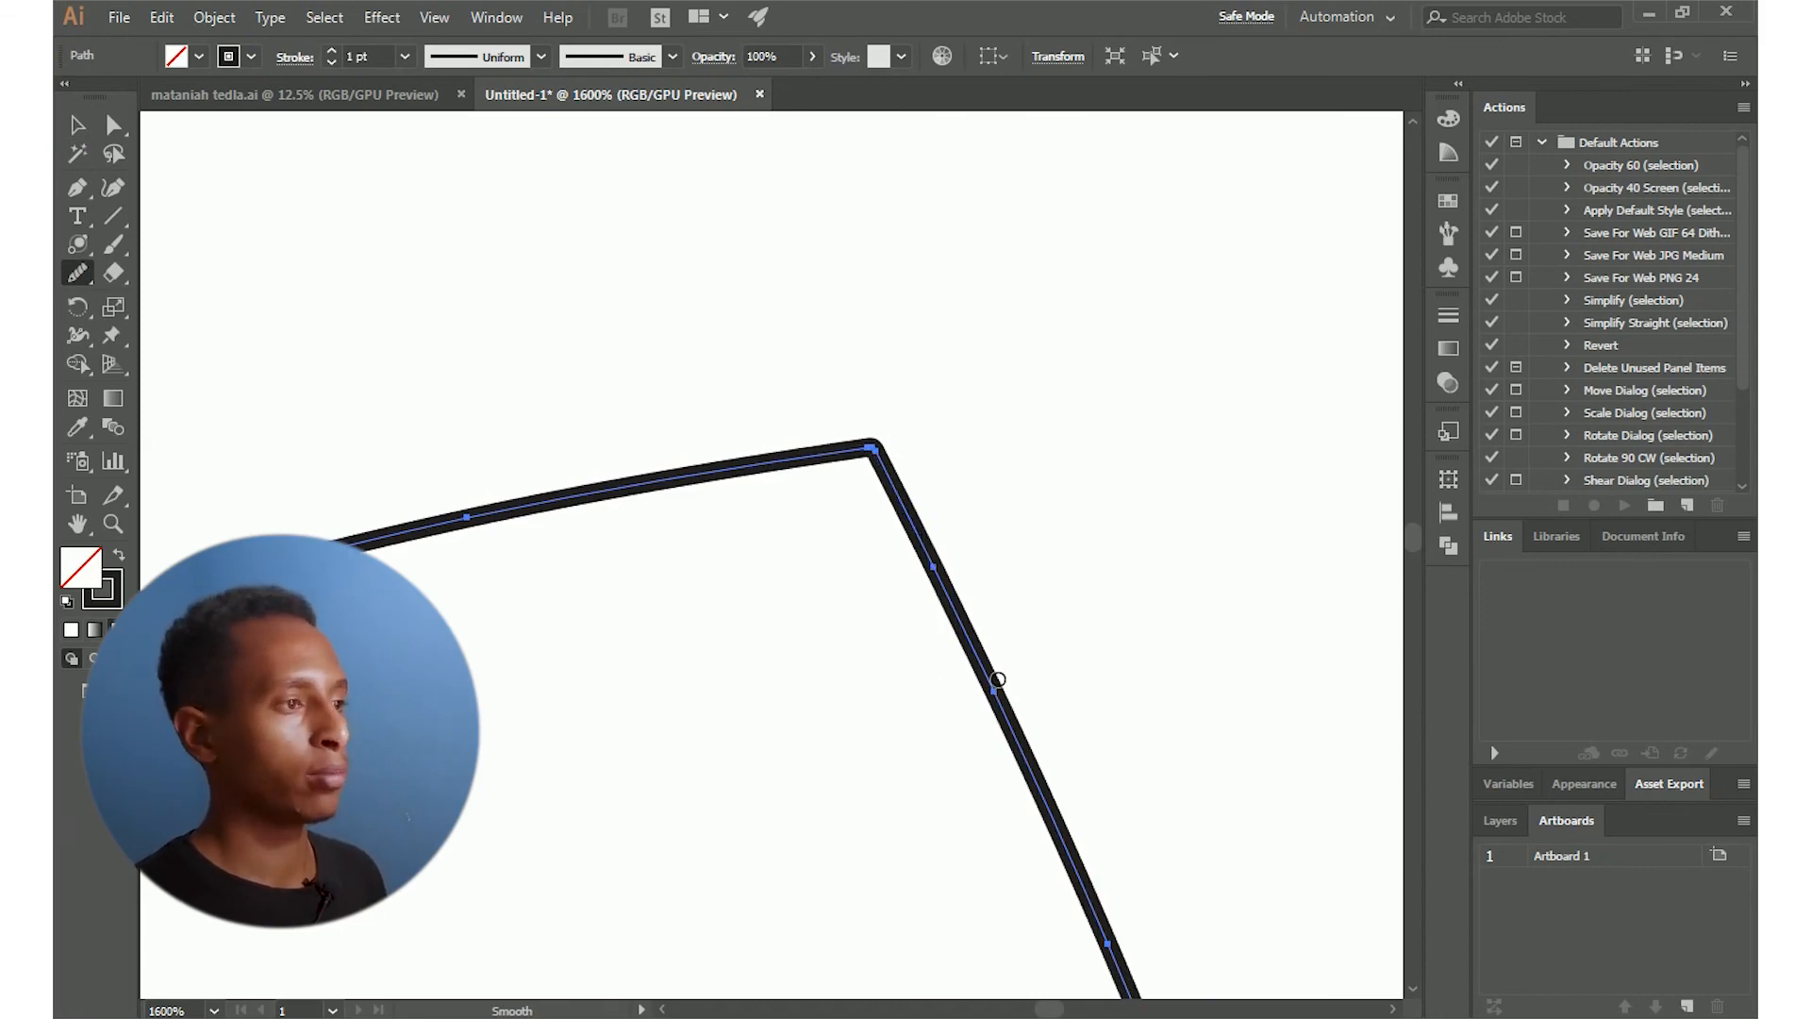
Erase the curve's peak corner with the Path Eraser tool and reconnect the two open ends with the Join tool
scroll(998, 678, down, 1)
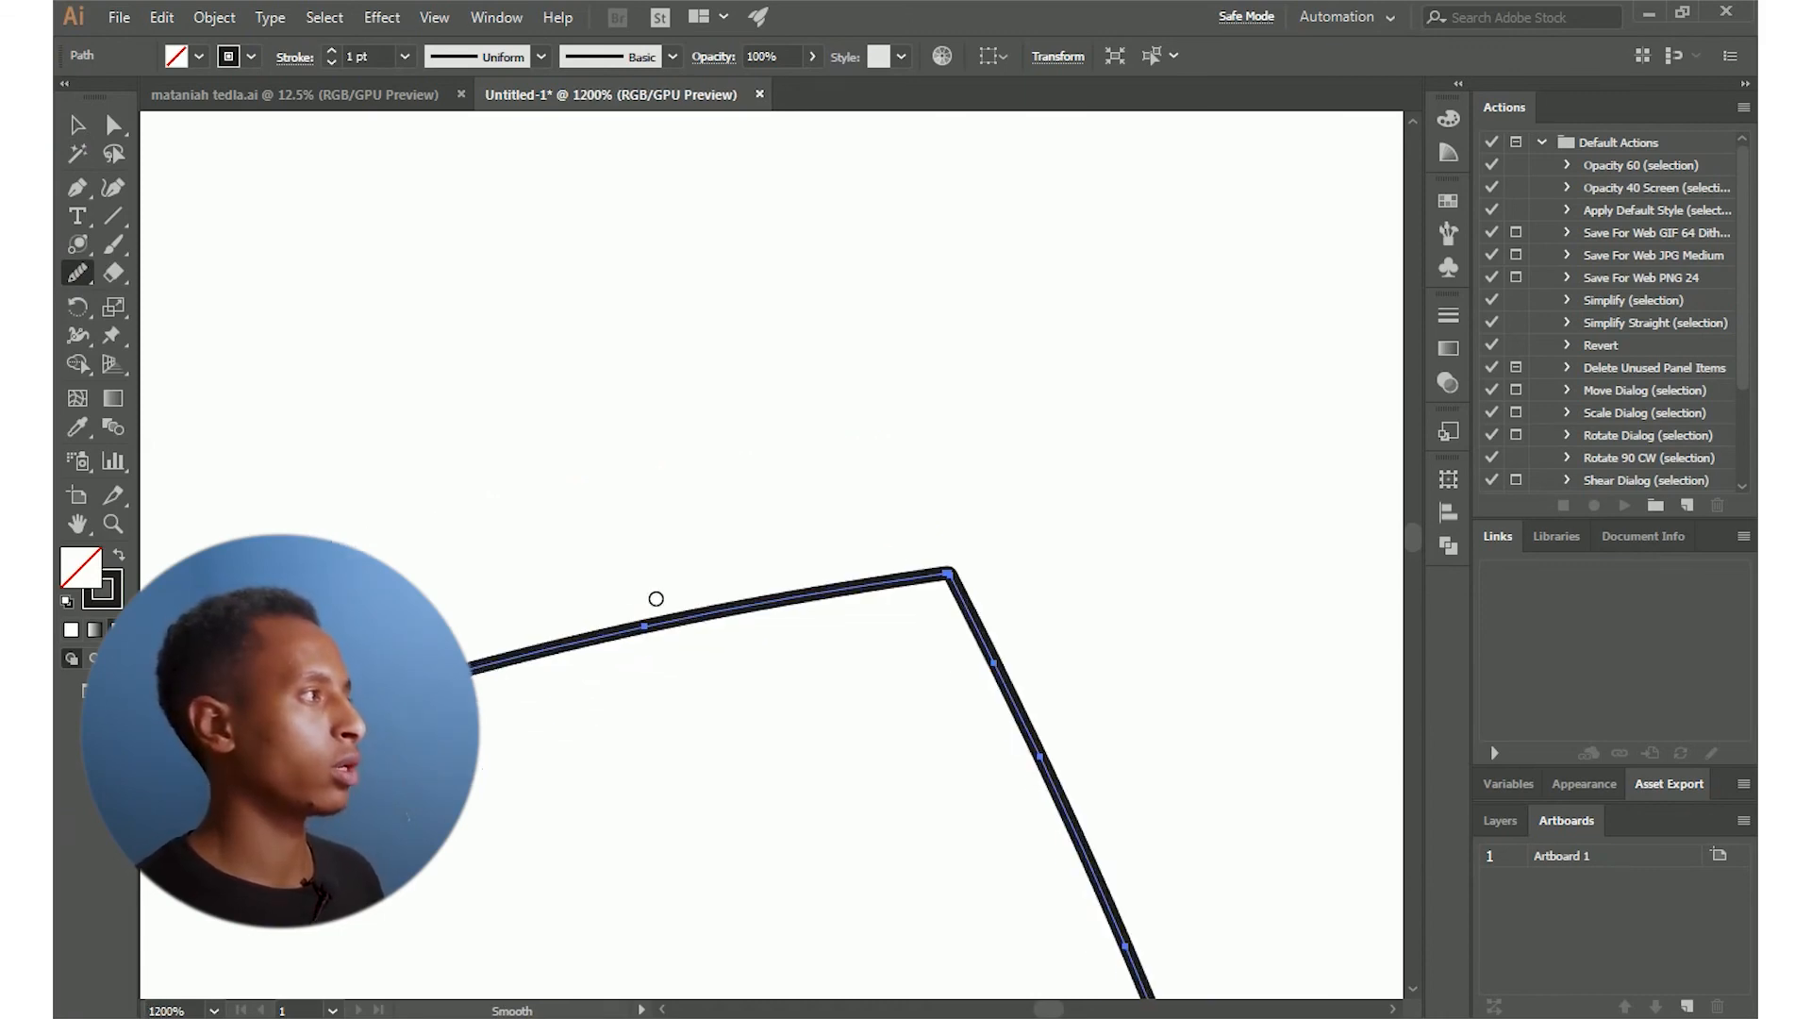
mouse_move(75, 272)
mouse_down()
mouse_move(218, 305)
mouse_move(211, 354)
mouse_up()
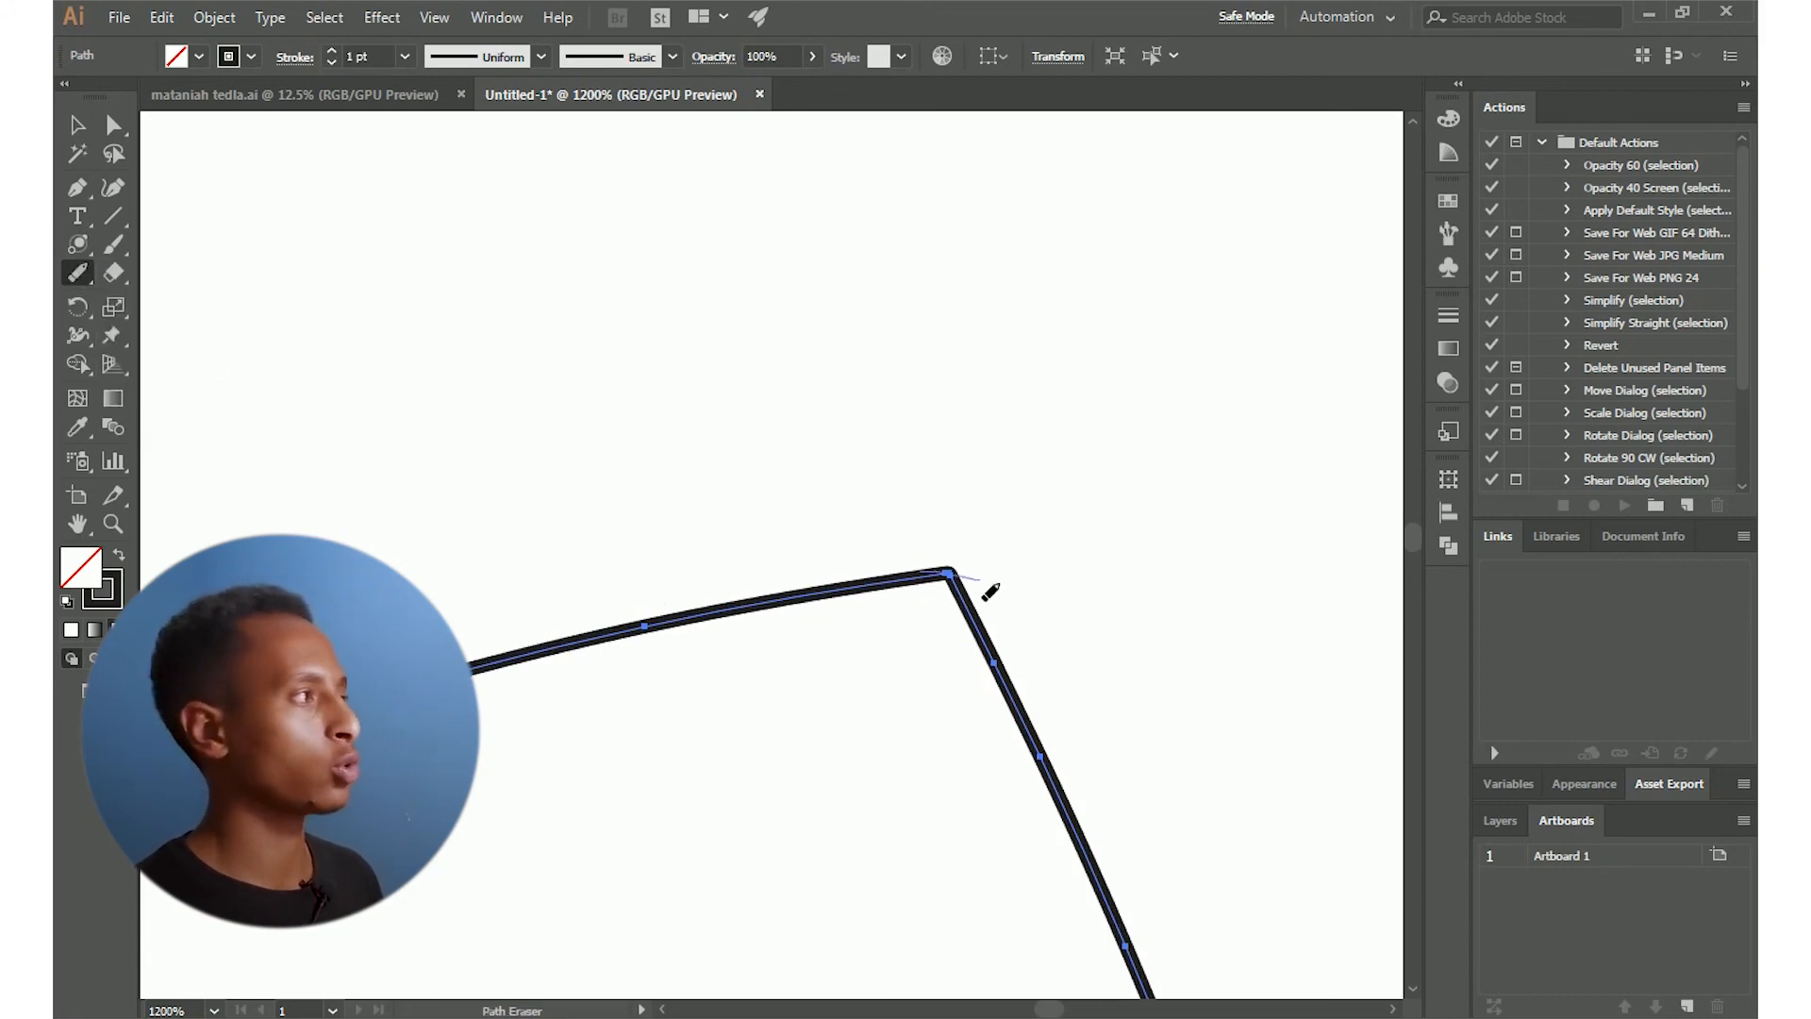
drag(985, 598, 890, 665)
mouse_move(77, 272)
mouse_down()
mouse_move(223, 344)
mouse_move(224, 384)
mouse_up()
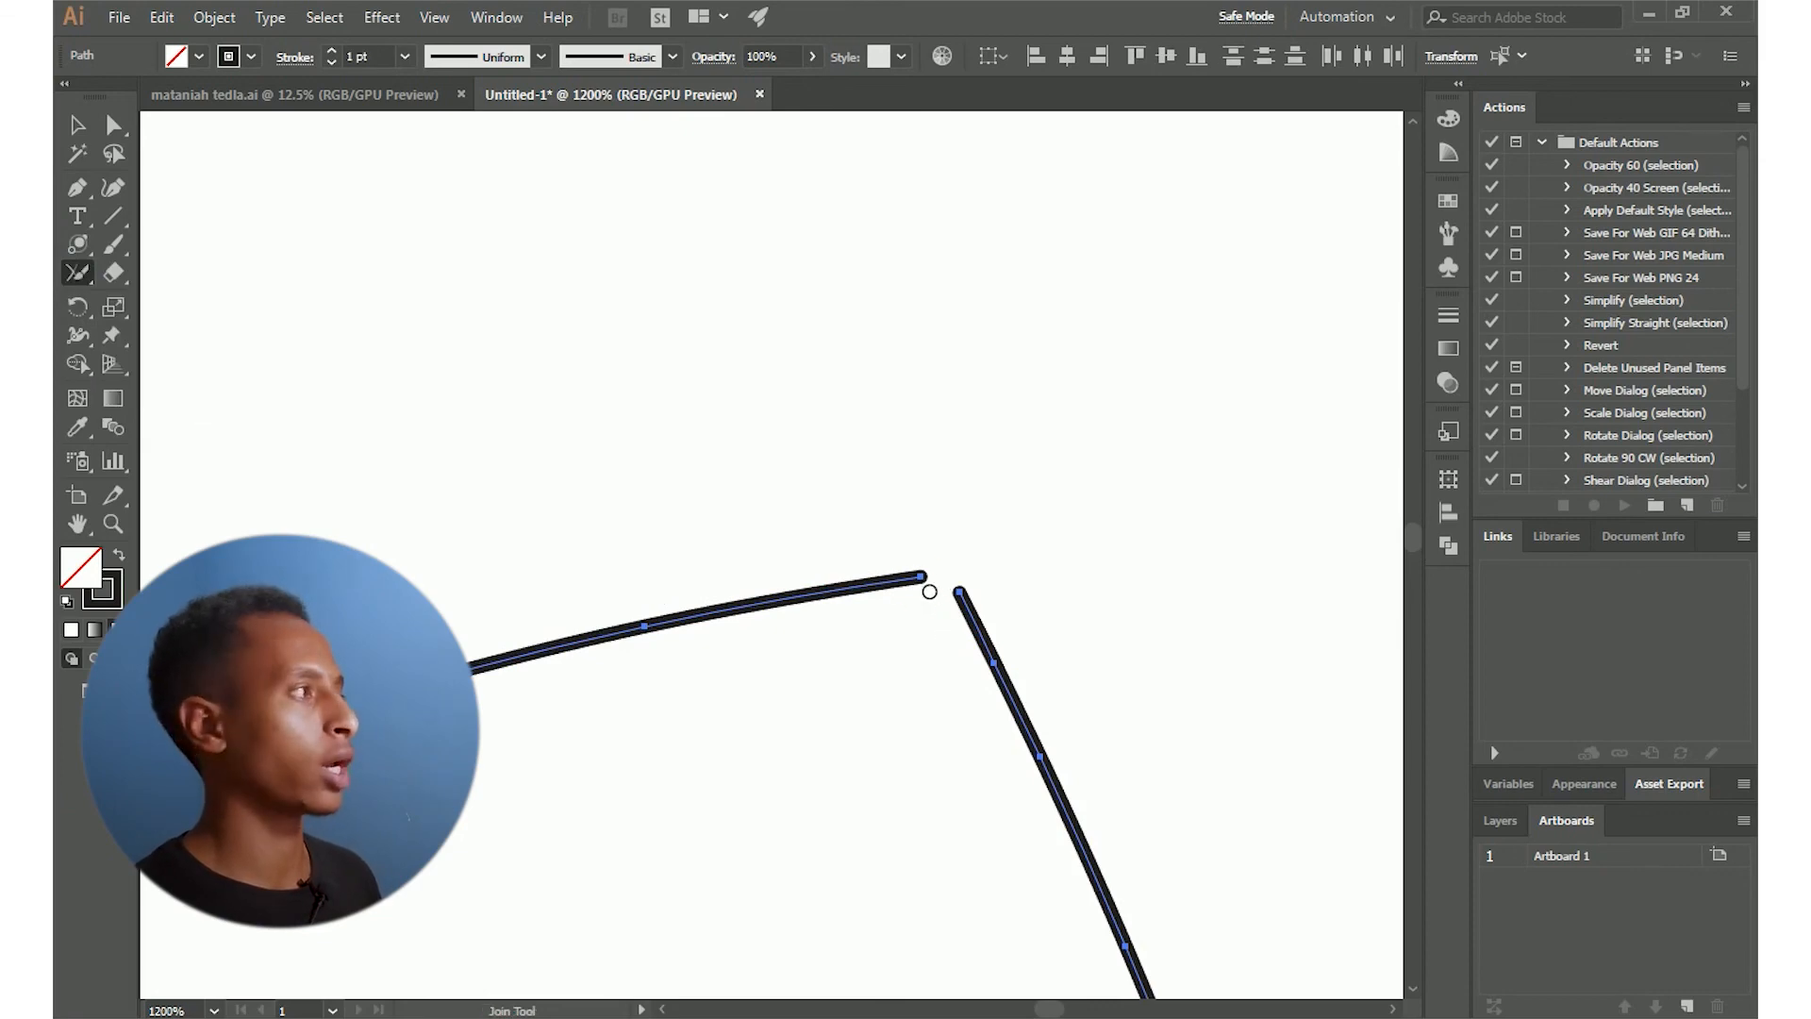
drag(971, 596, 962, 591)
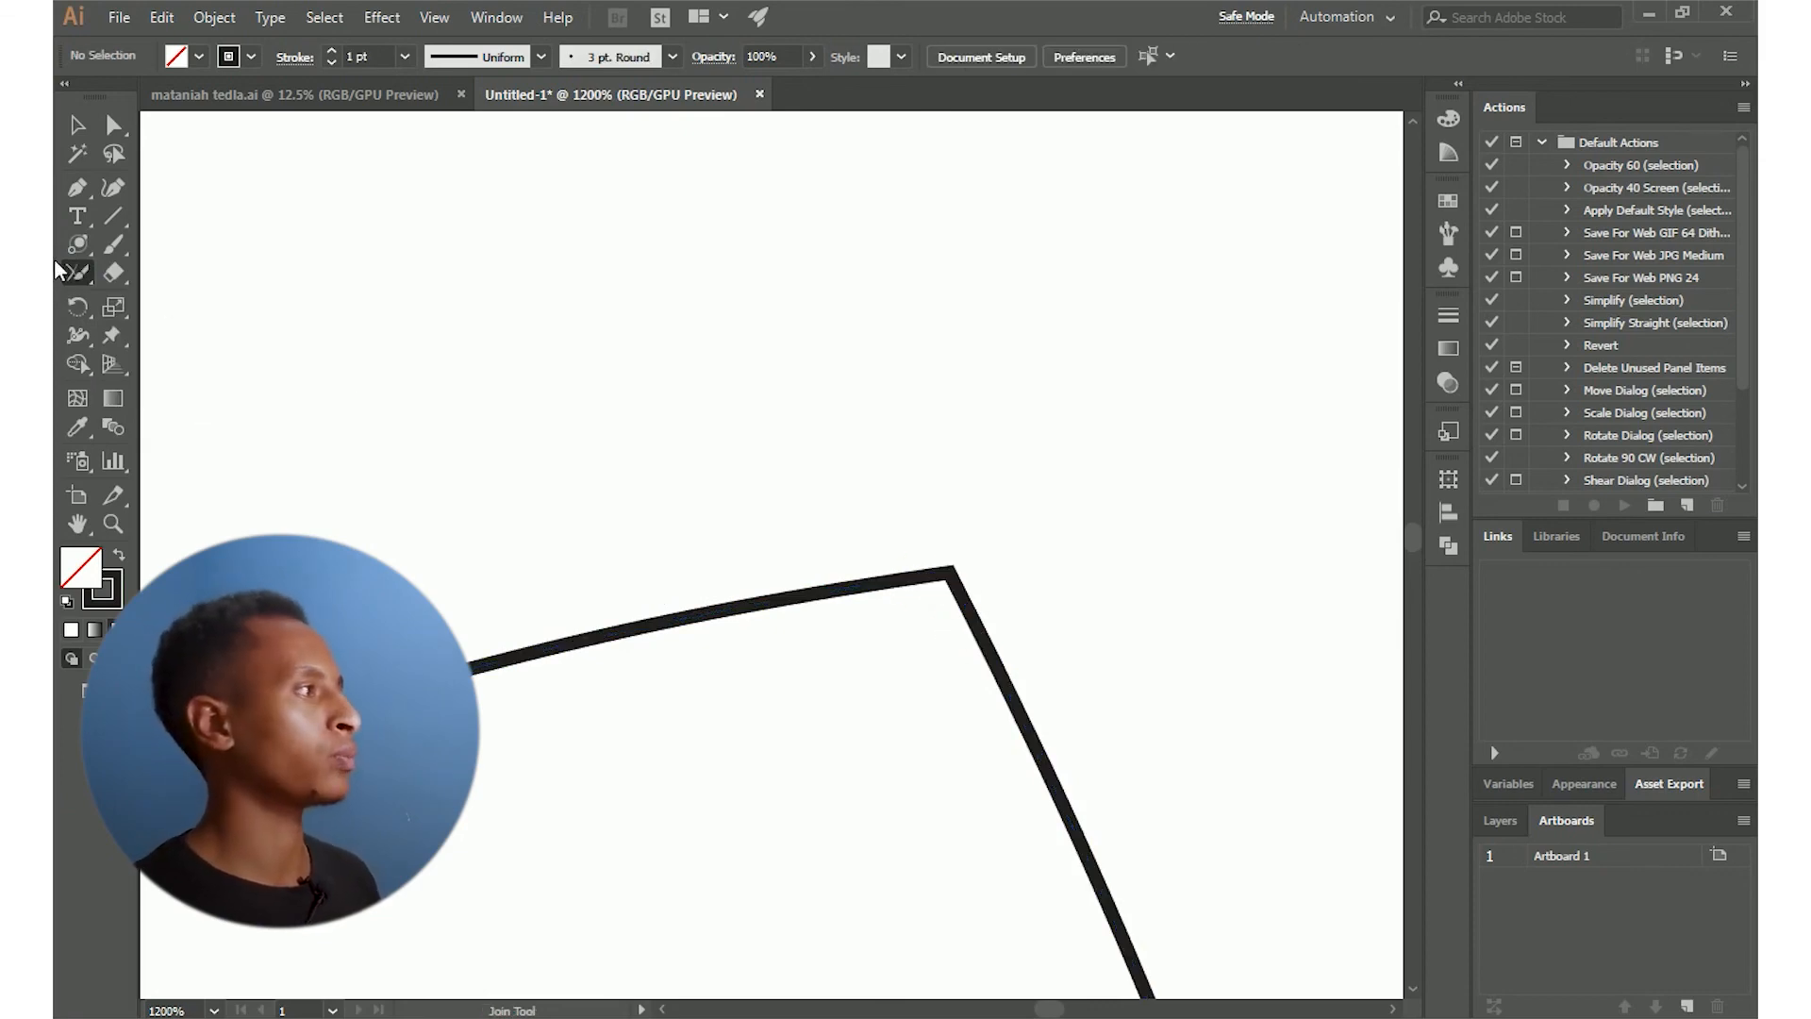
Draw straight lines with the Shaper tool above the rejoined corner, including two steep ones between the small wavy curve and the short diagonal line
drag(70, 272, 149, 268)
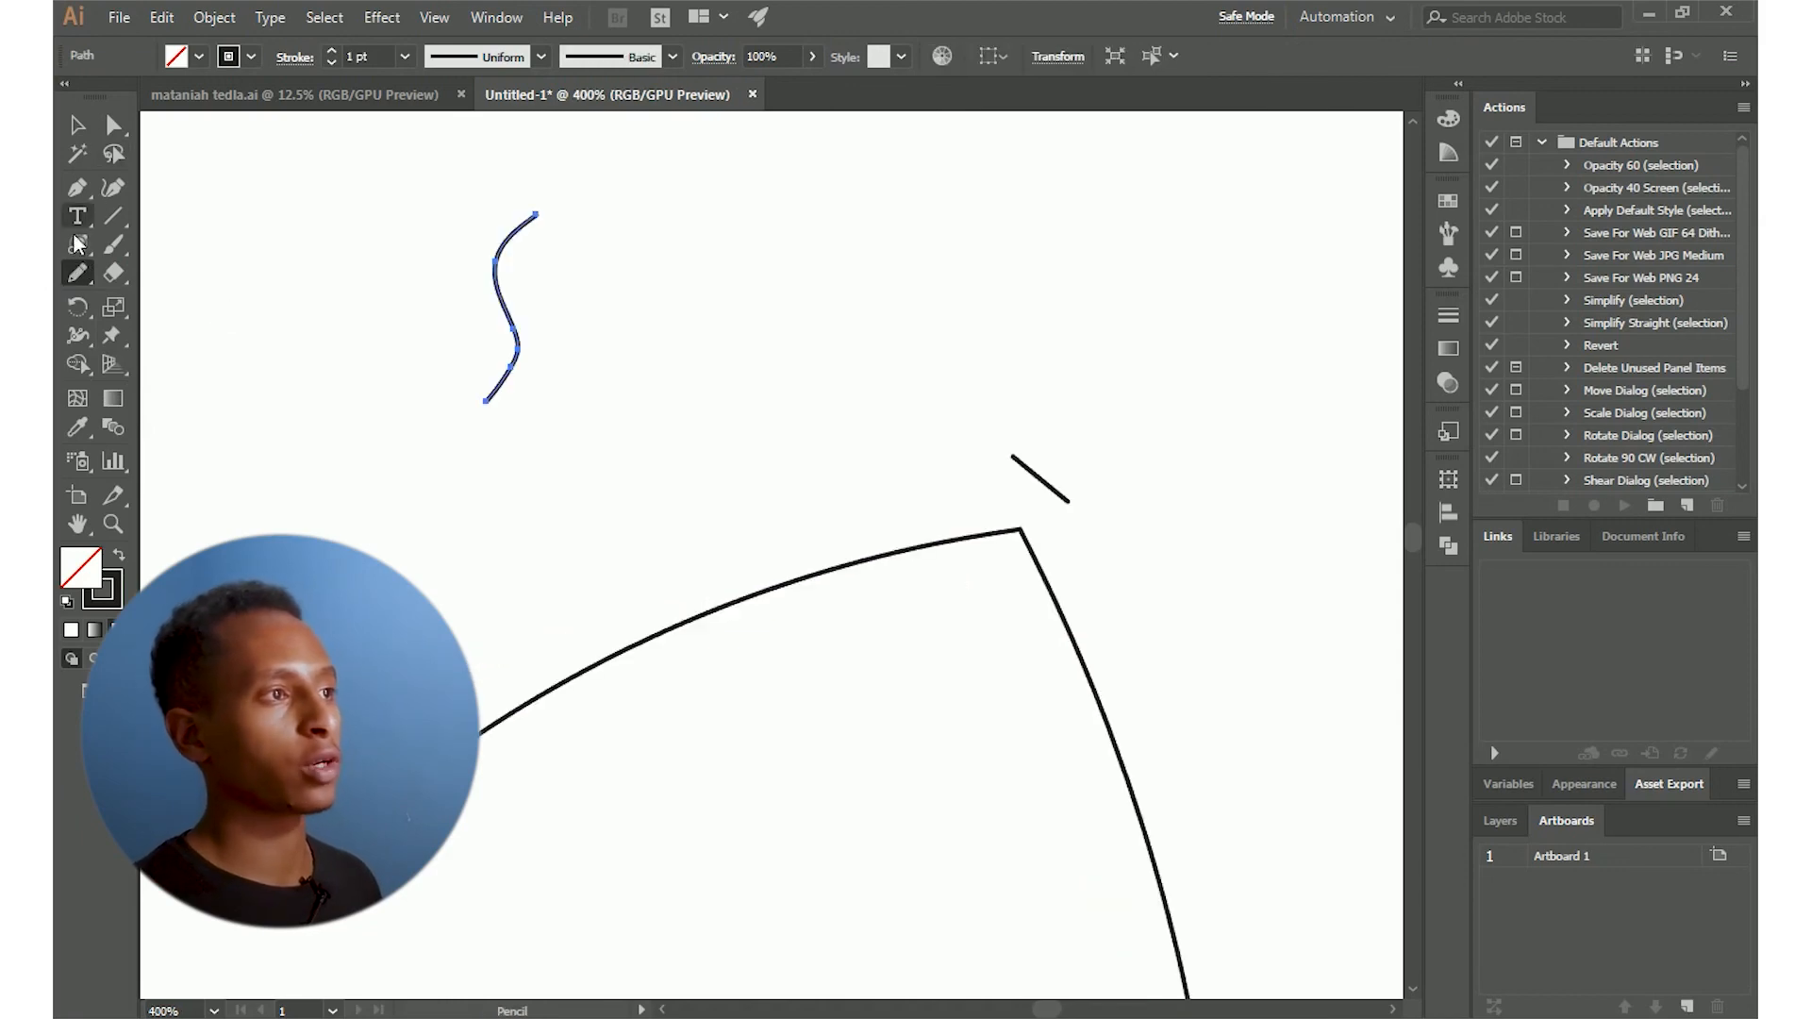
drag(78, 273, 175, 274)
drag(622, 209, 600, 259)
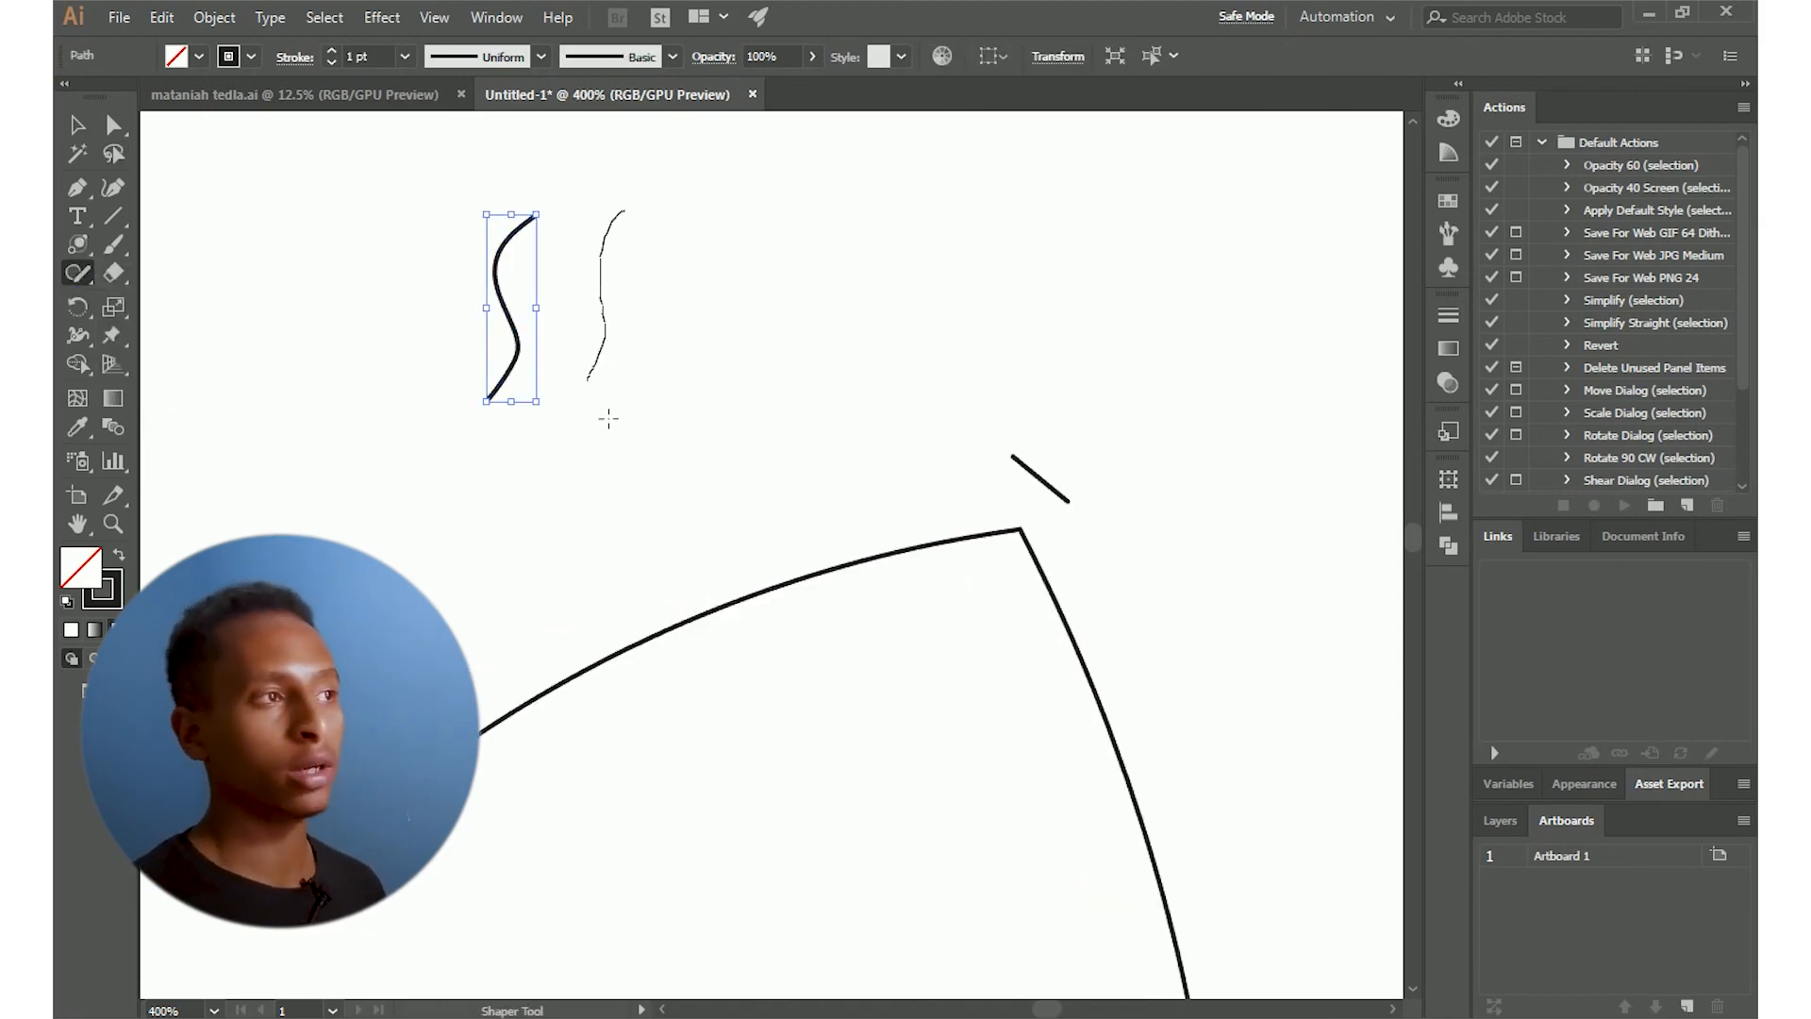
click(622, 450)
drag(702, 347, 736, 526)
mouse_move(814, 237)
mouse_down()
mouse_move(904, 367)
mouse_move(864, 470)
mouse_up()
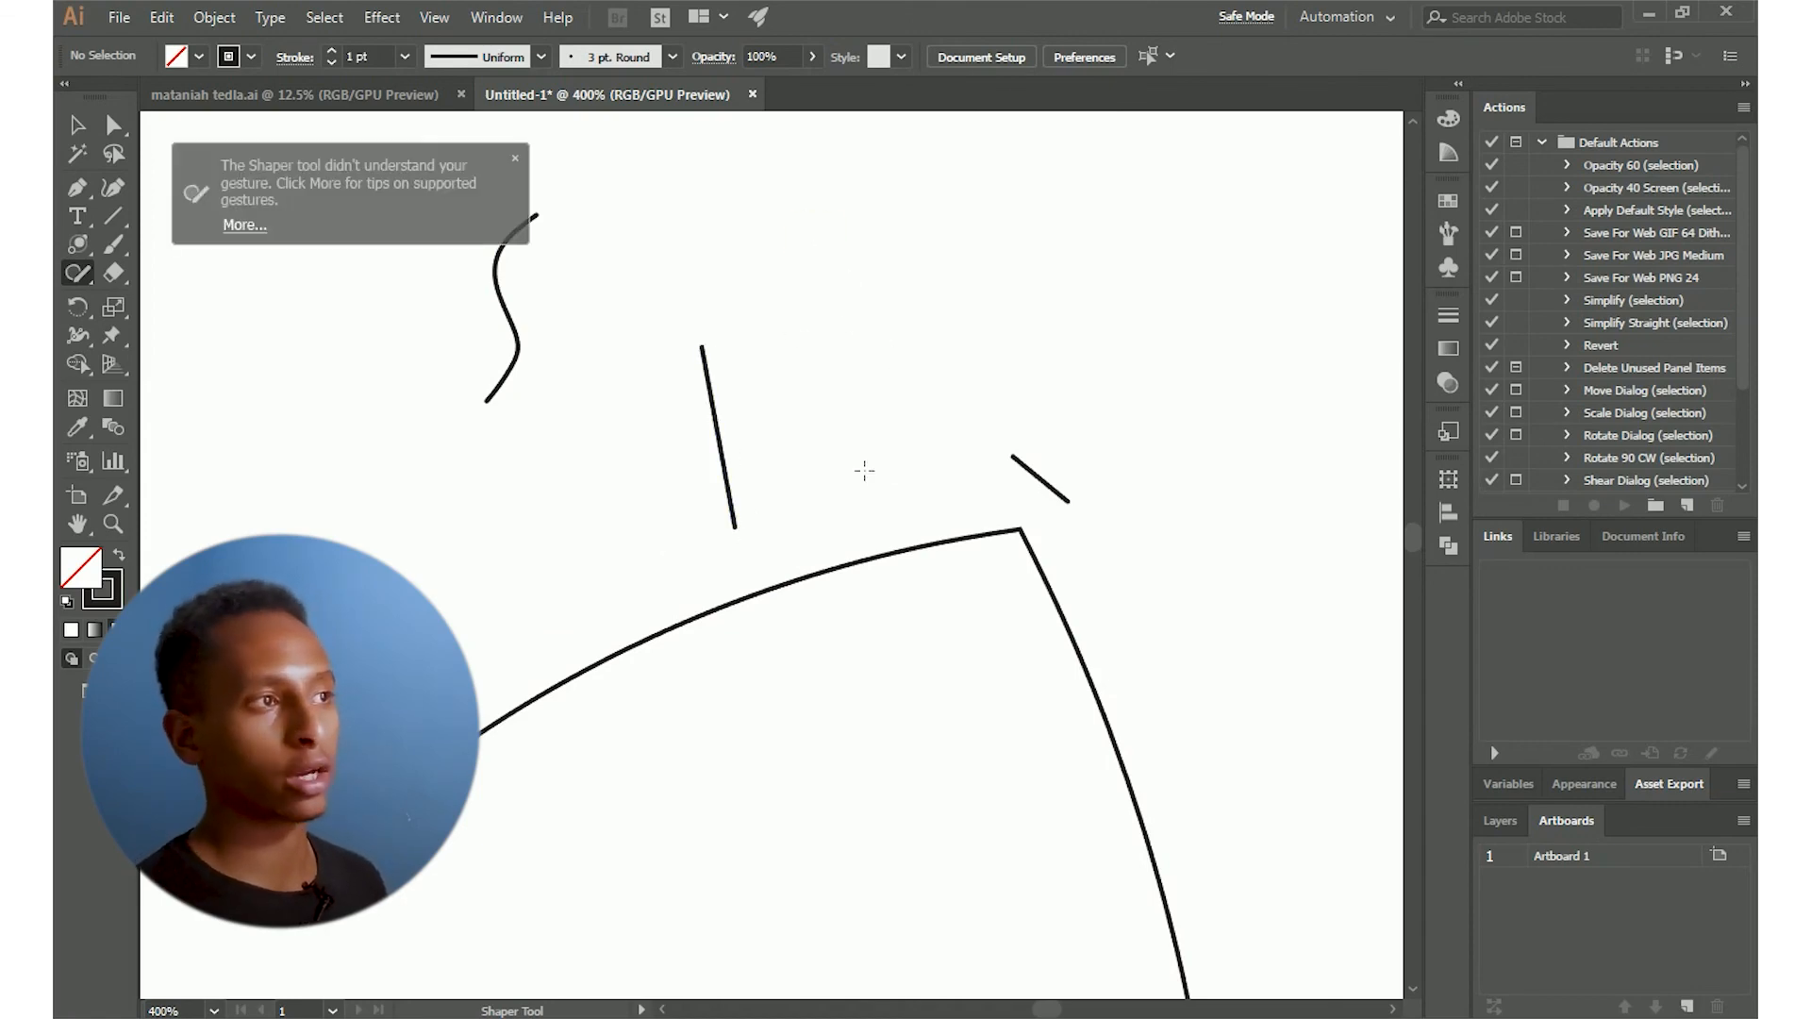
drag(786, 225, 824, 439)
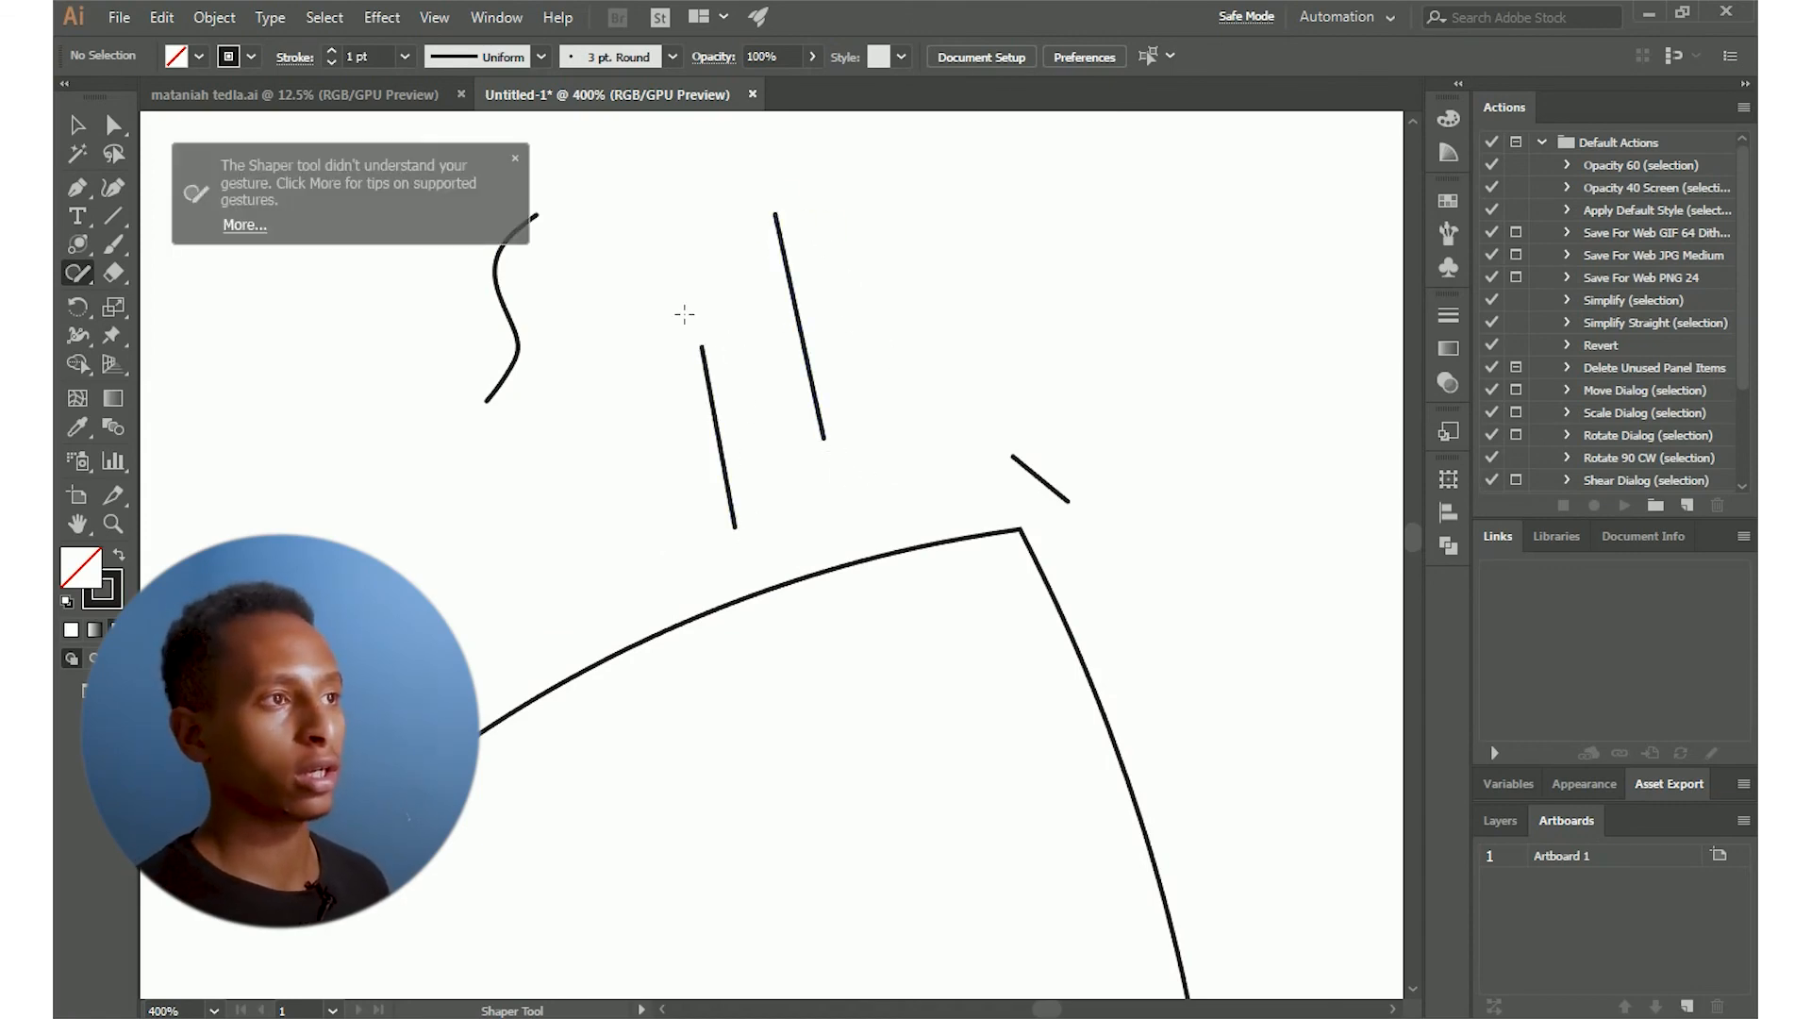